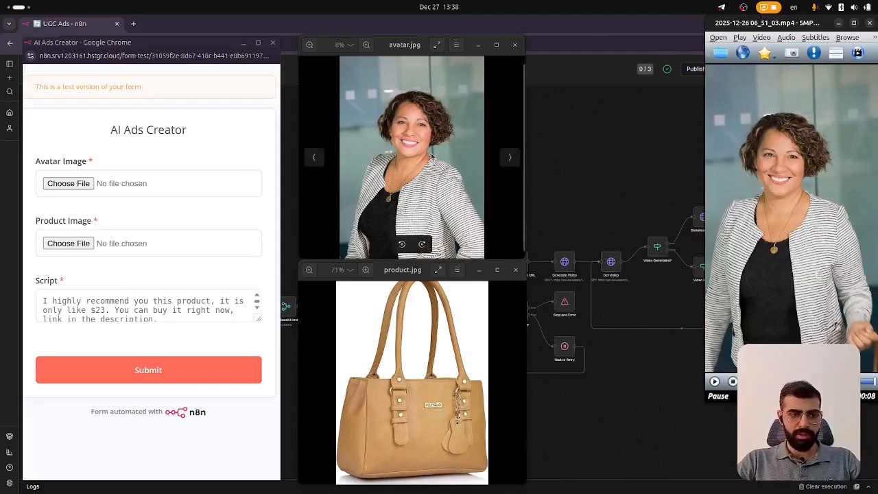
mouse_move(409, 51)
left_mouse_down()
mouse_move(420, 55)
mouse_move(409, 45)
left_mouse_up()
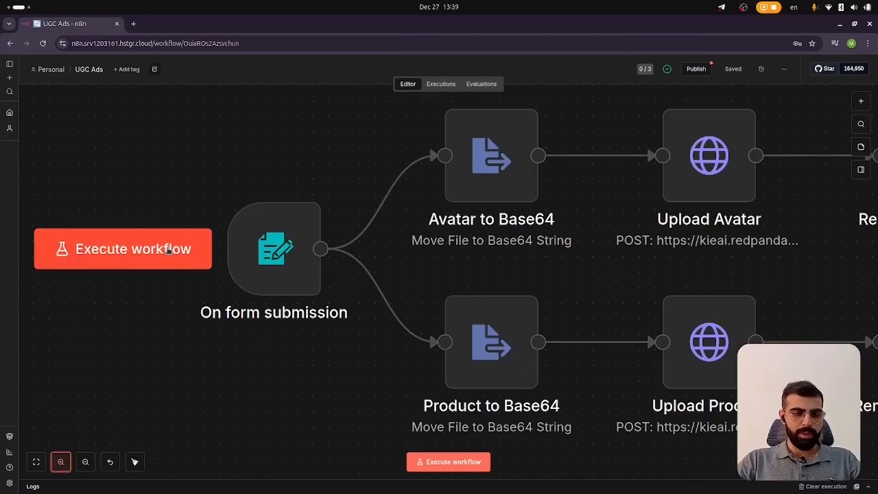
Run the workflow to open the AI Ads Creator test form and select its default script text
left_click(168, 250)
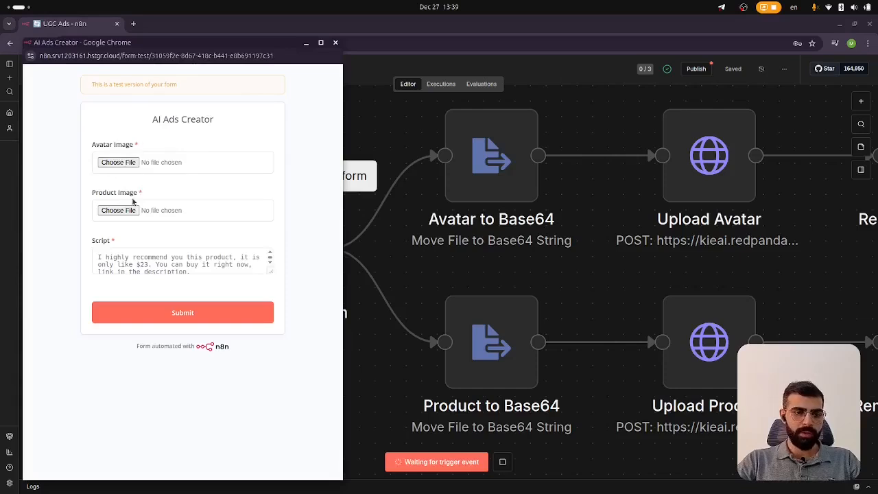
left_click(151, 257)
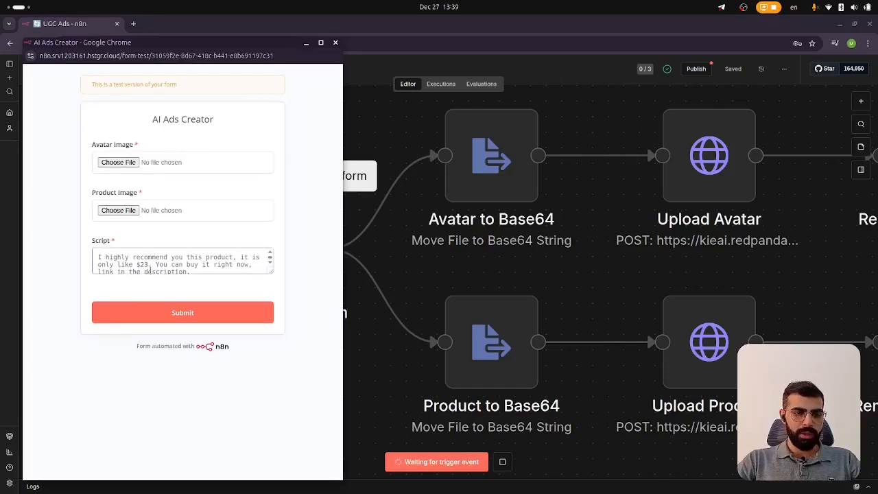
left_click_drag(97, 259, 242, 266)
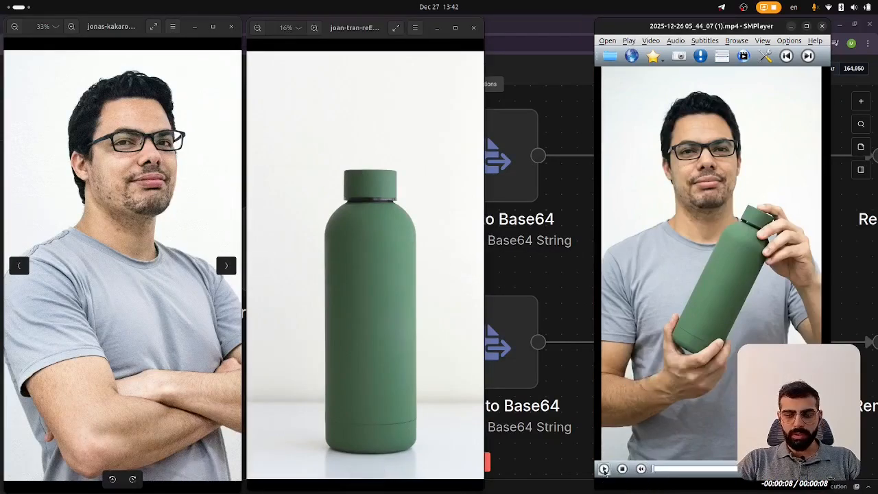
Replay the sample generated ad video and return to the UGC Ads workflow tab
left_click(604, 469)
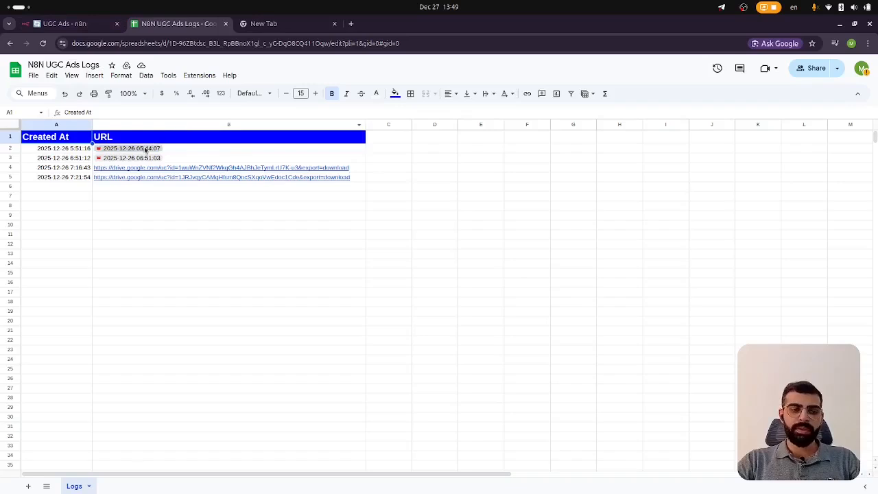
mouse_move(146, 150)
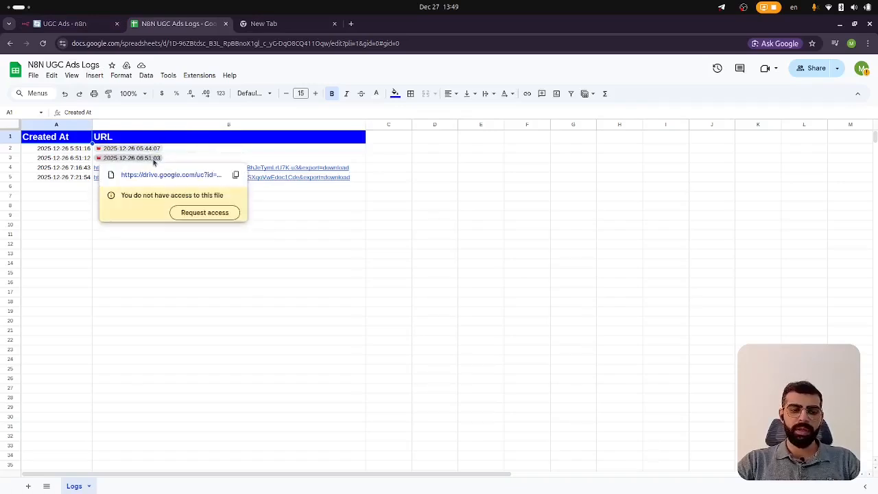
left_click(77, 25)
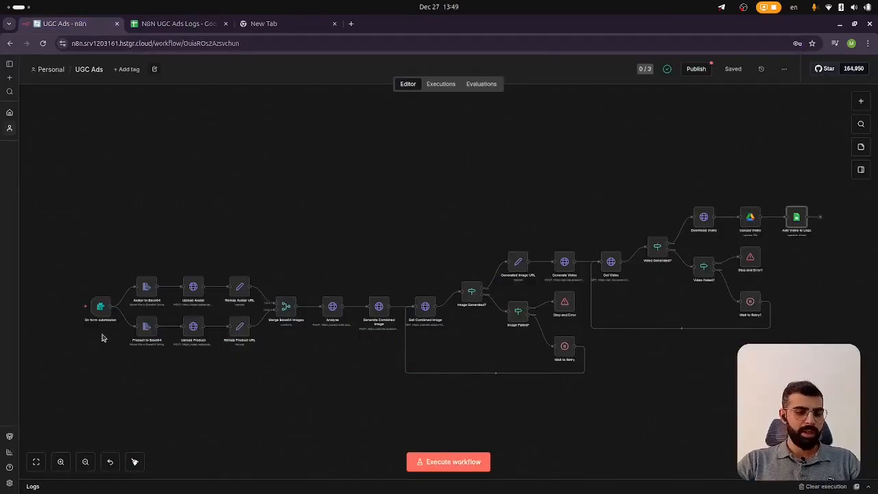
mouse_move(98, 330)
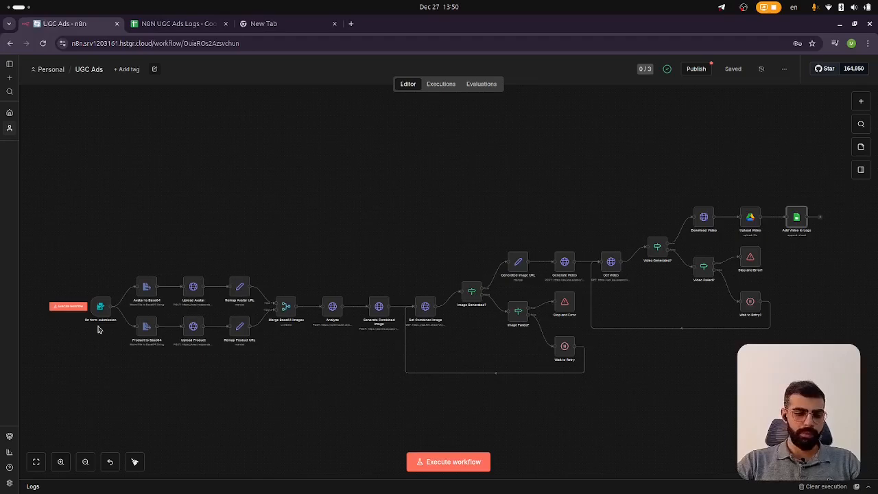
scroll(98, 330, "up", 10)
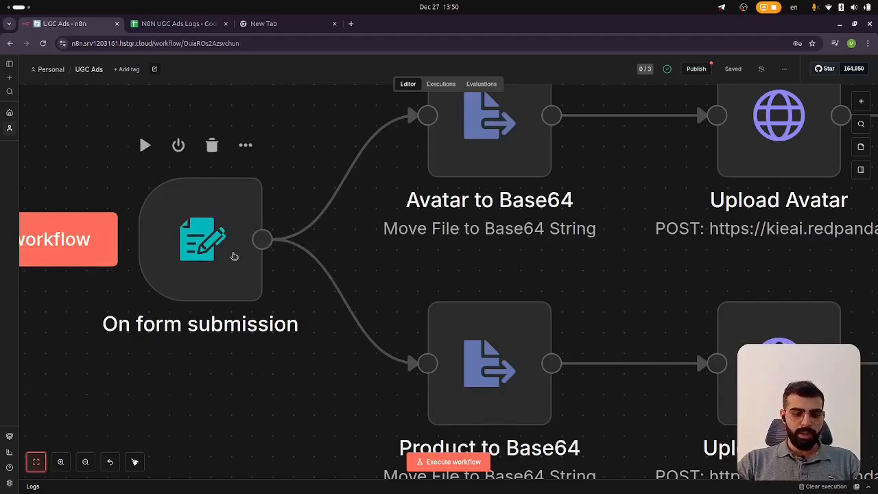
scroll(223, 247, "down", 5)
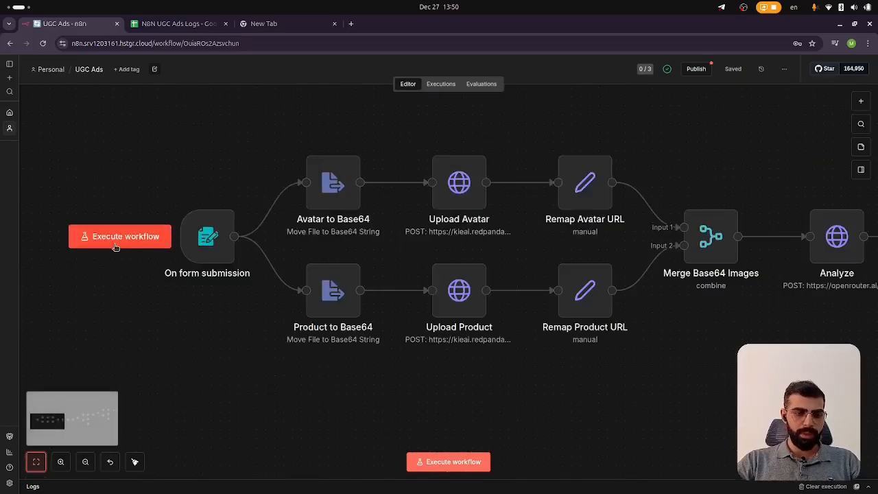
left_click(147, 243)
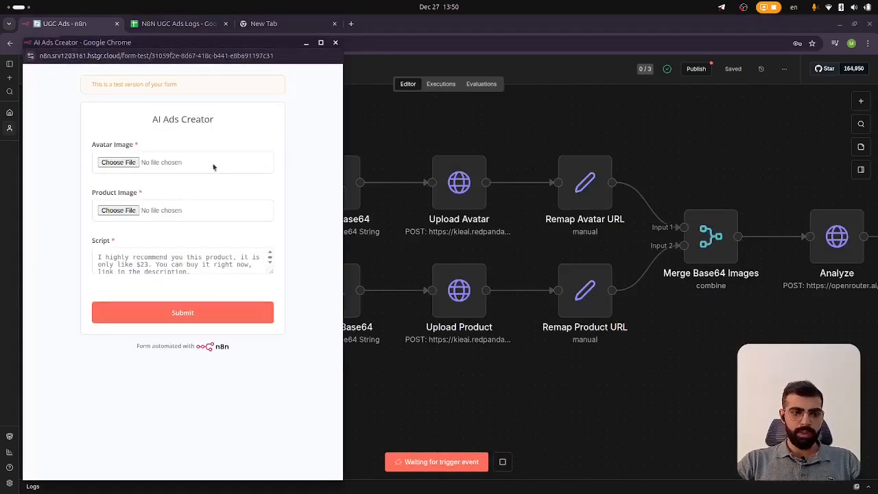
left_click(336, 42)
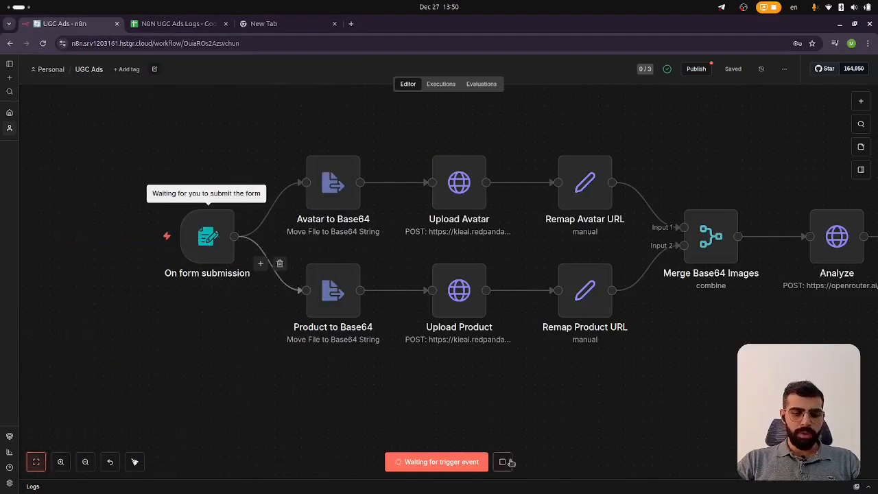
left_click(503, 461)
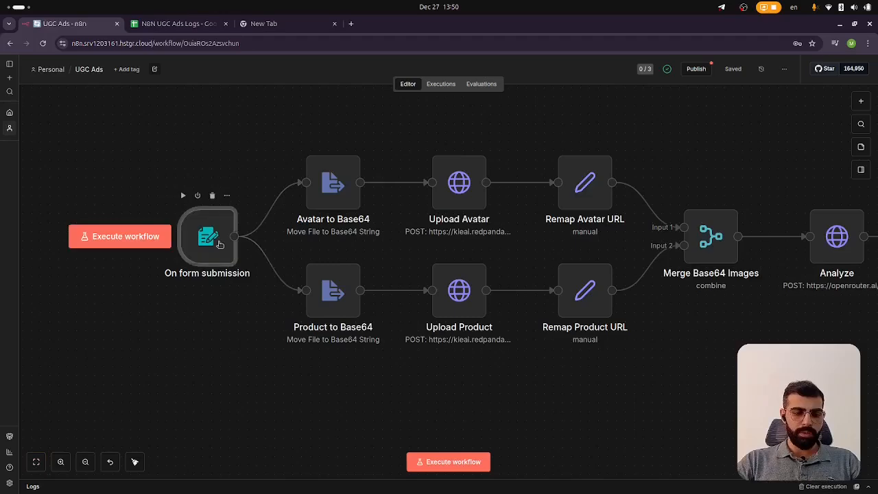
Open the On form submission trigger and inspect the Avatar Image field's element type options
double_click(208, 237)
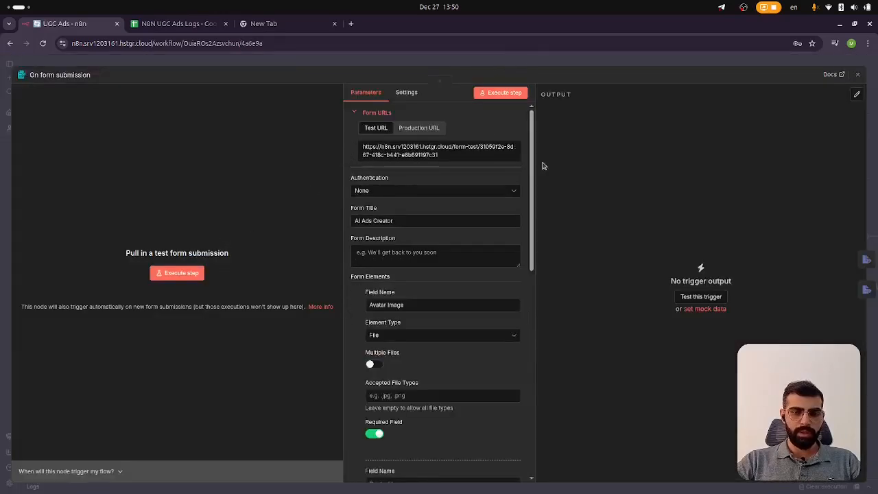
key("ctrl+plus")
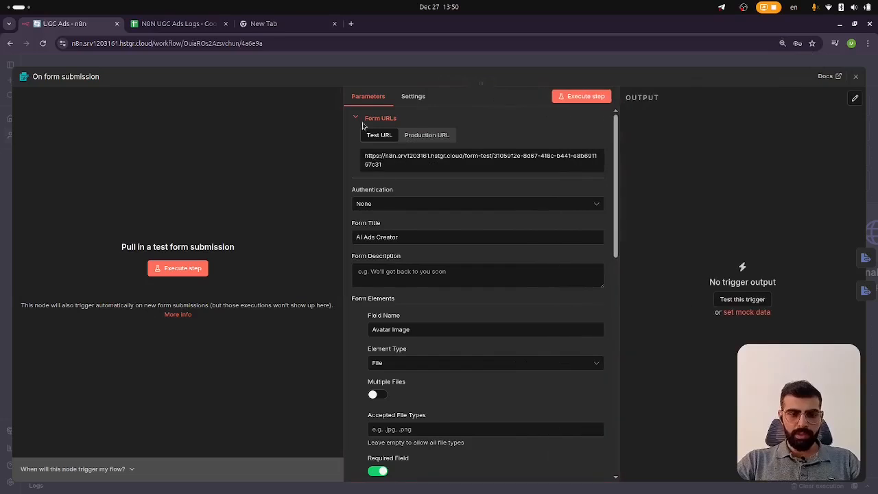
scroll(387, 279, "down", 3)
scroll(397, 224, "up", 3)
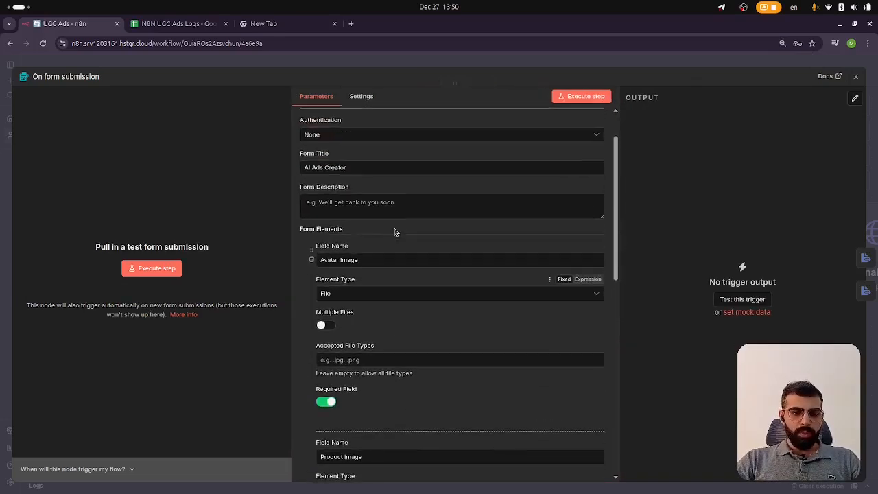
scroll(392, 232, "down", 2)
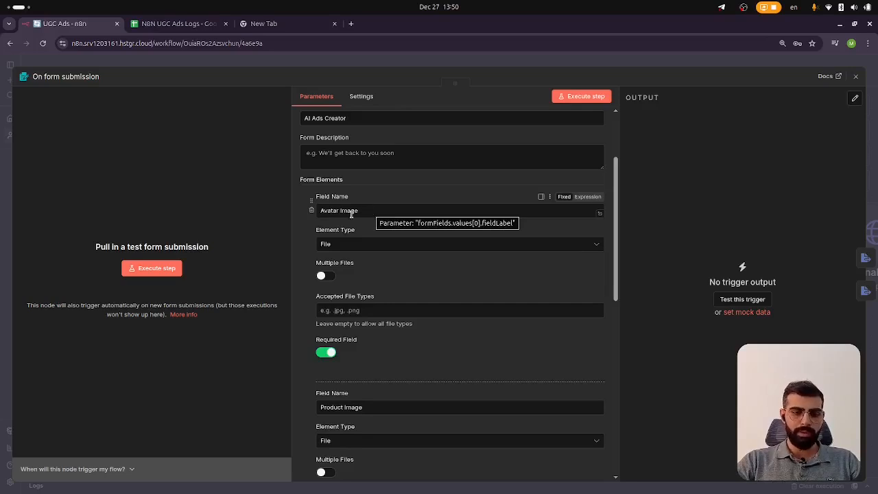
left_click(382, 245)
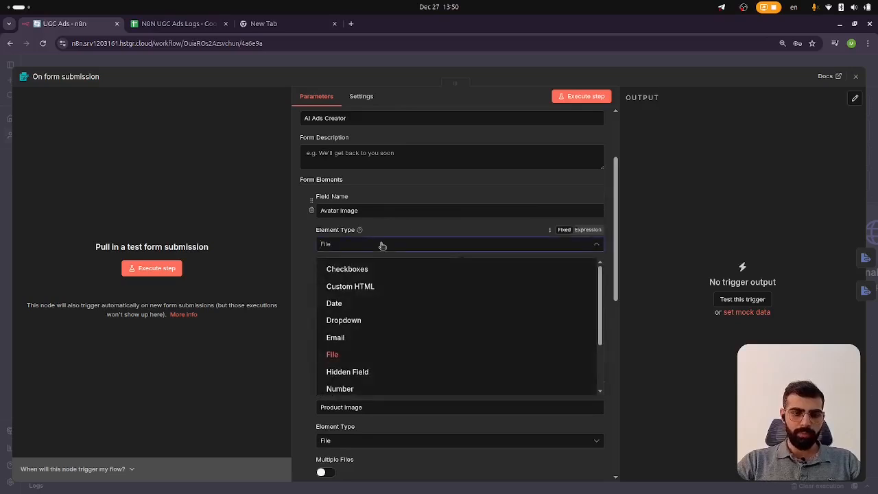
left_click(323, 245)
Inspect the Product Image and Script form elements of the trigger's settings
scroll(331, 242, "down", 1)
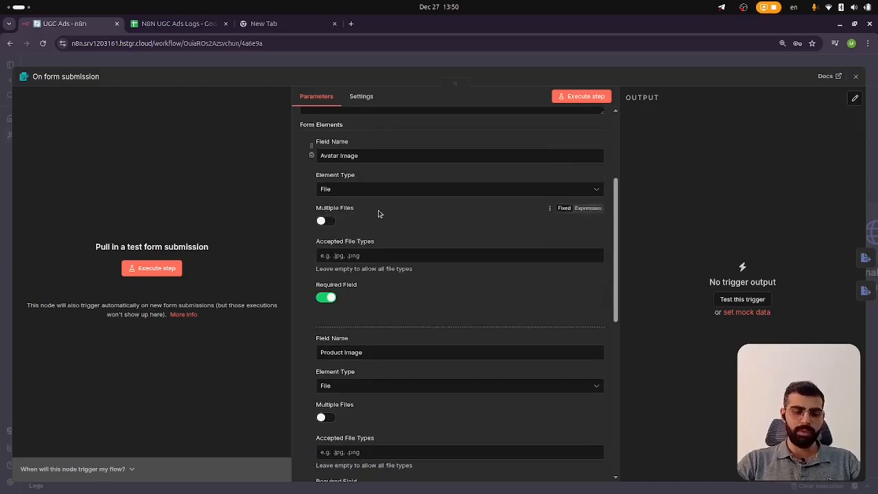
scroll(381, 217, "down", 2)
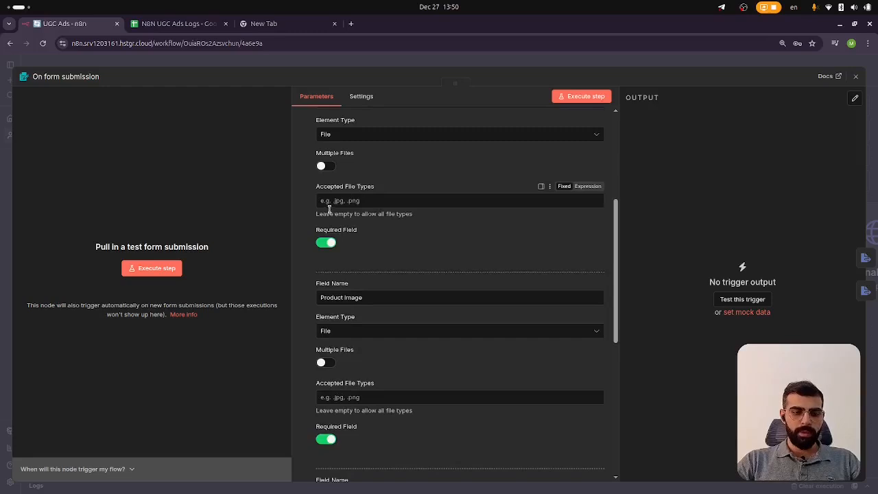
scroll(337, 243, "up", 2)
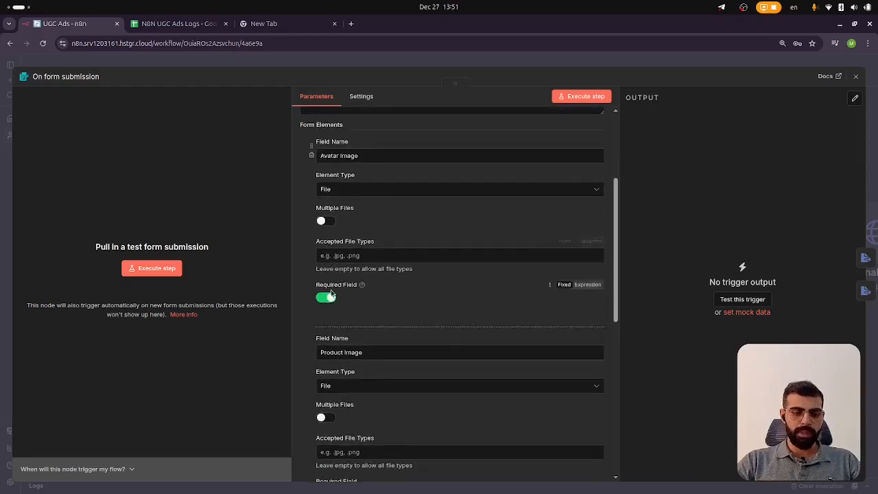
scroll(347, 287, "down", 5)
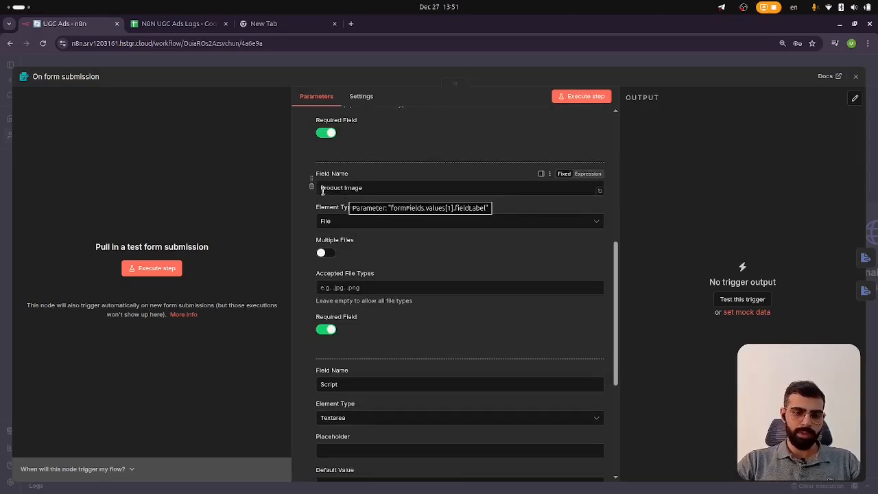
left_click(356, 221)
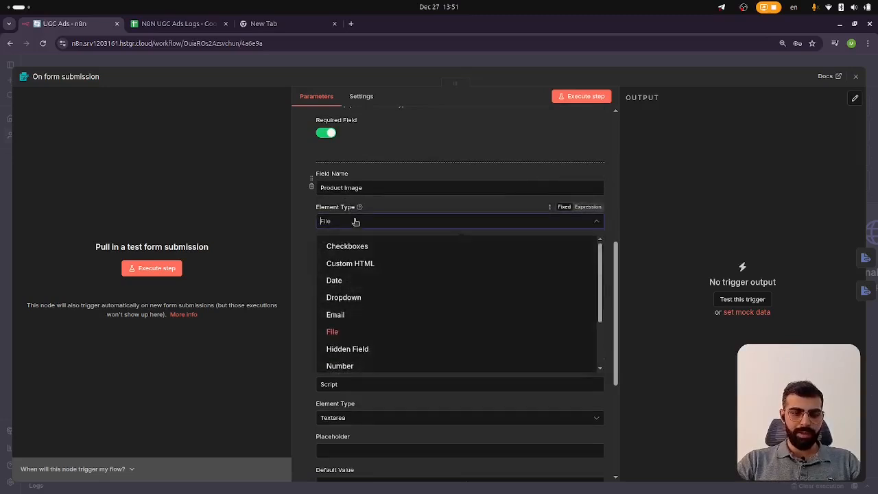
left_click(355, 221)
scroll(330, 202, "down", 2)
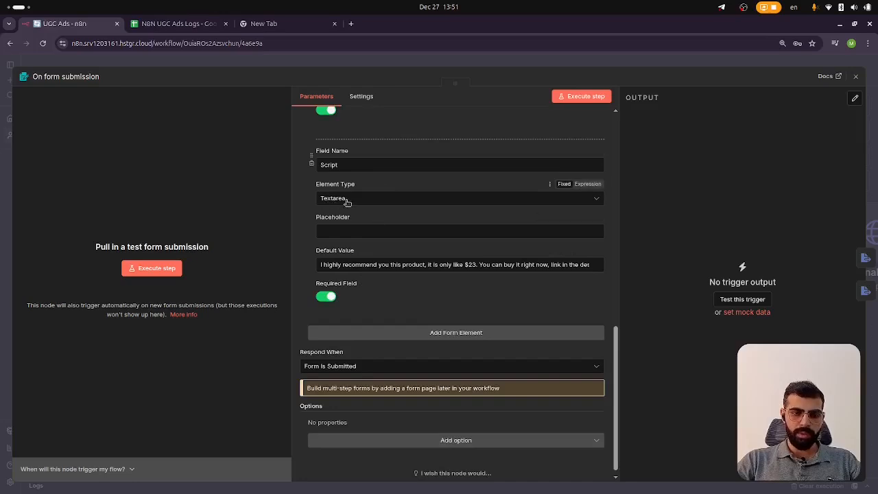
scroll(350, 205, "up", 10)
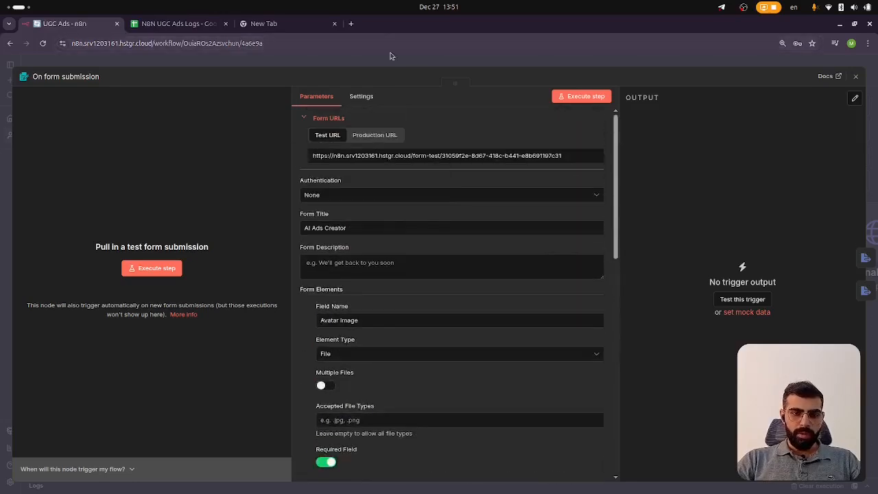
Close the On form submission node panel and return to the workflow canvas
left_click(378, 66)
scroll(253, 254, "up", 3)
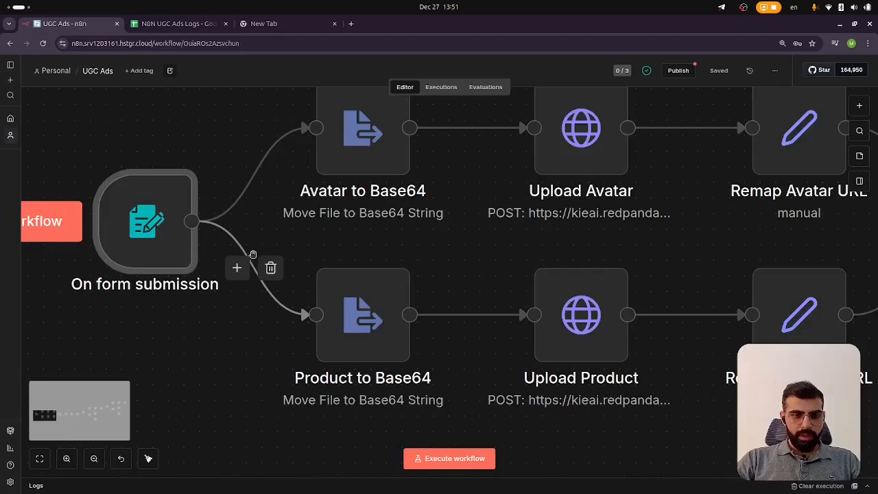
scroll(252, 255, "down", 2)
scroll(320, 159, "up", 1)
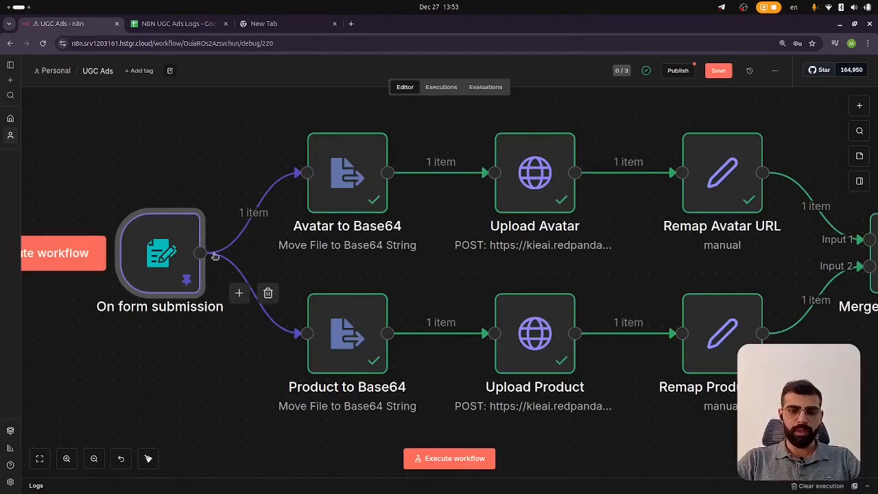
Search for kie.a in the new tab, open the KIE AI site, and dismiss the sign-in prompt
left_click(299, 24)
type("kie.a")
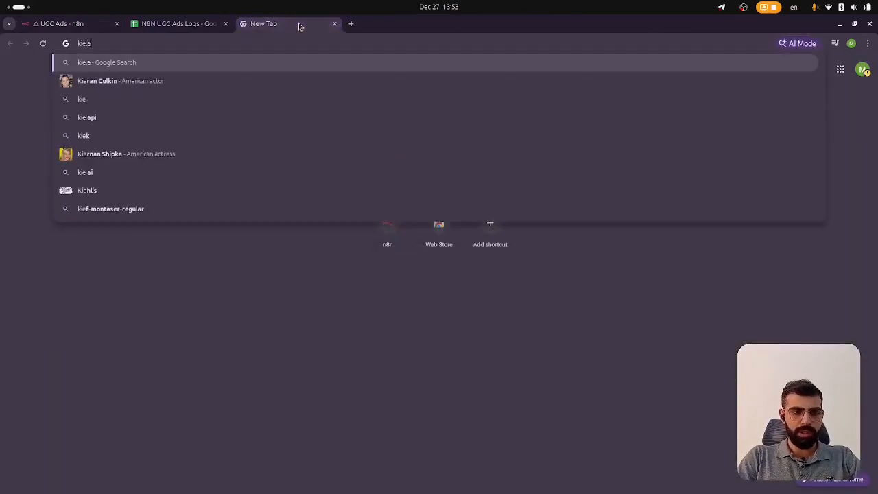
key("Return")
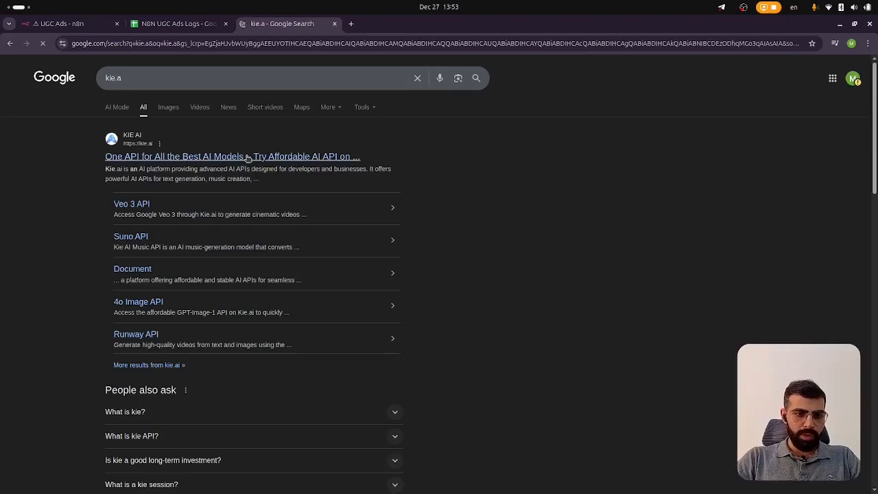
left_click(285, 158)
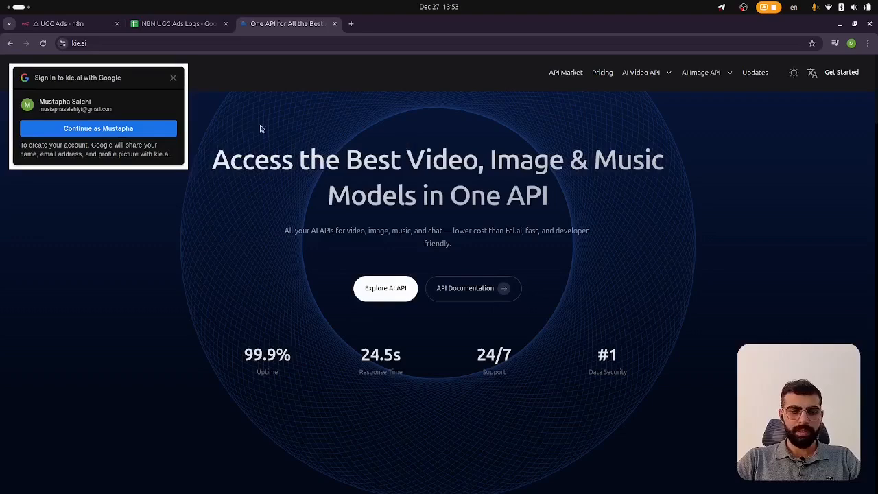
left_click(173, 77)
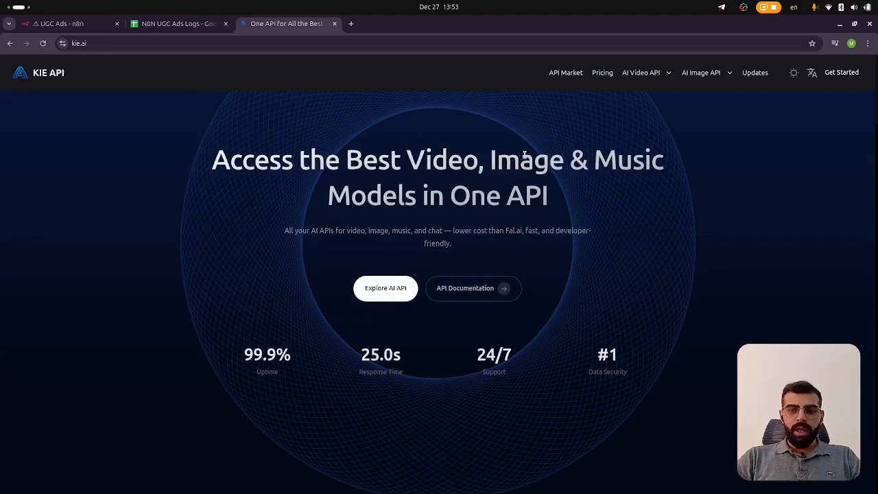
Switch back to the UGC Ads workflow tab and view the start of the workflow
mouse_move(642, 74)
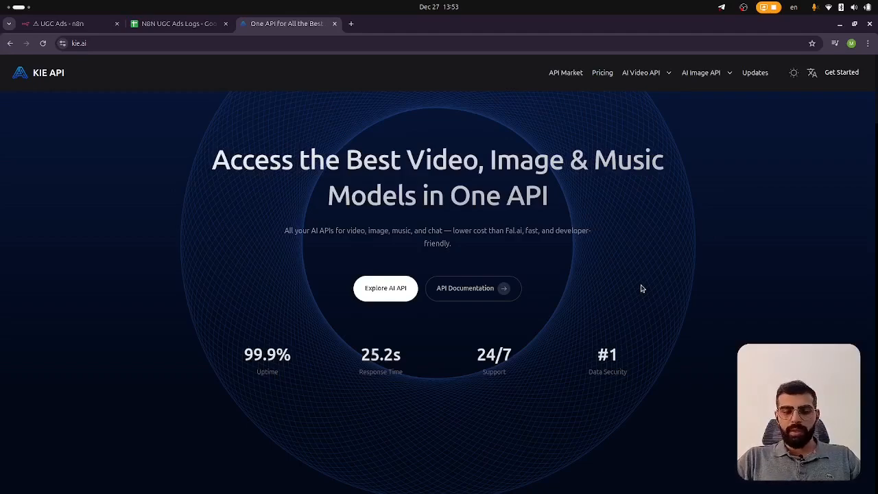
key("ctrl+1")
scroll(412, 267, "right", 5)
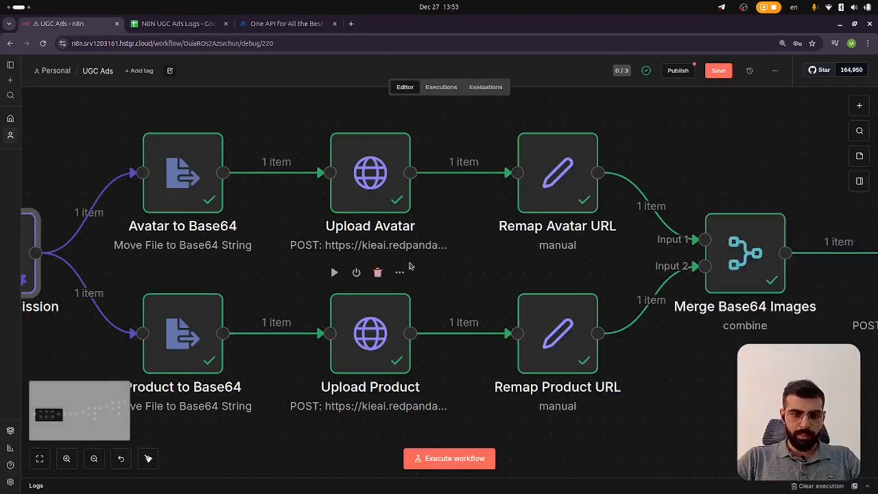
scroll(409, 266, "left", 5)
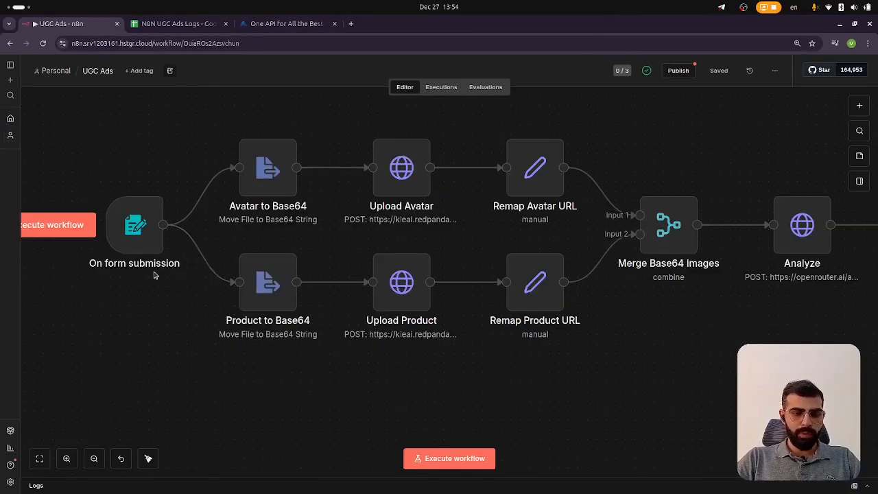
scroll(237, 280, "left", 2)
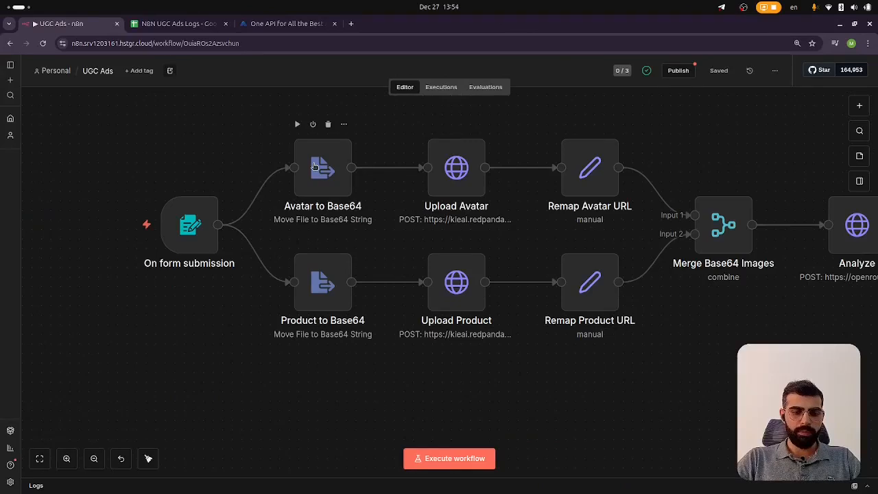
Execute the workflow from the form trigger and inspect the trigger's pinned output in its schema, table, JSON and binary views
mouse_move(169, 244)
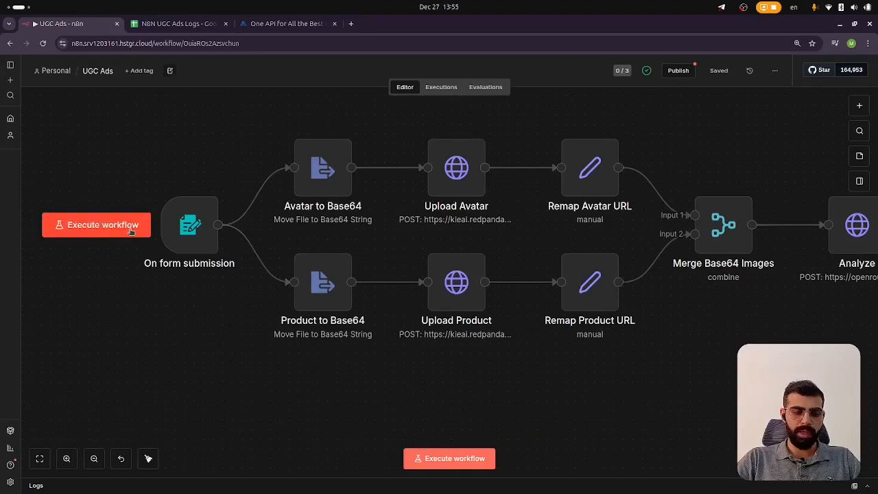
left_click(129, 229)
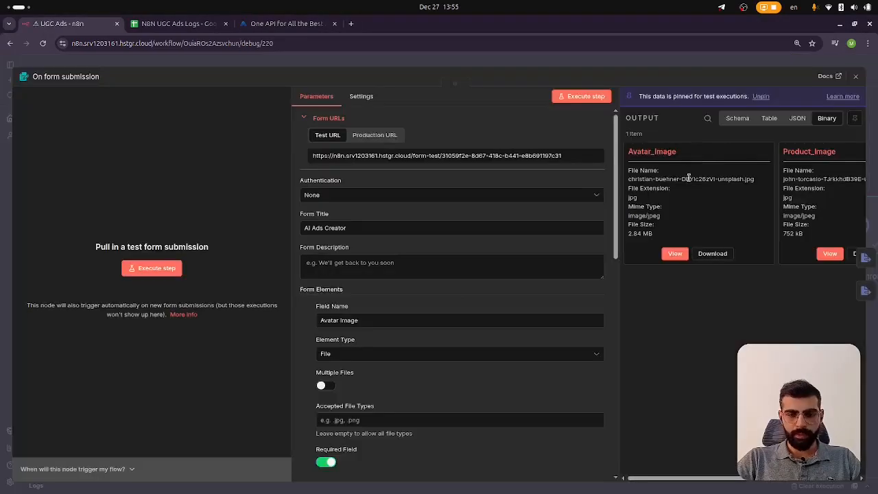
left_click(739, 120)
left_click(769, 119)
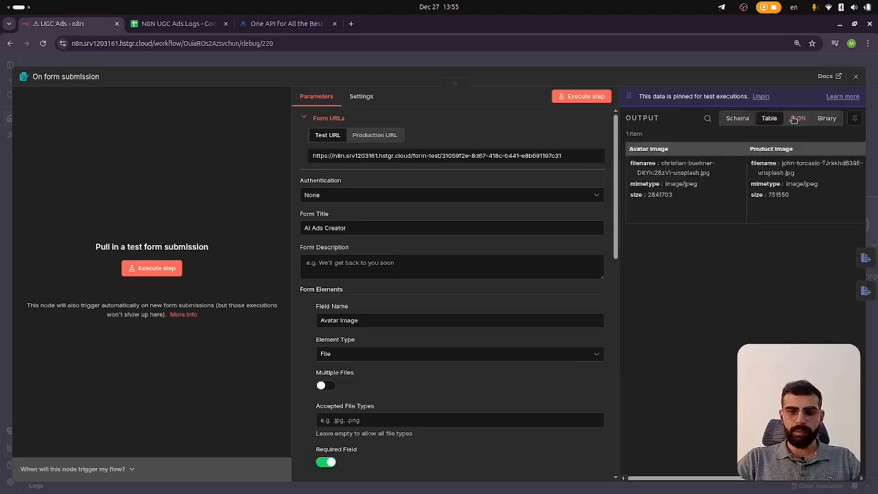
left_click(796, 119)
left_click(823, 120)
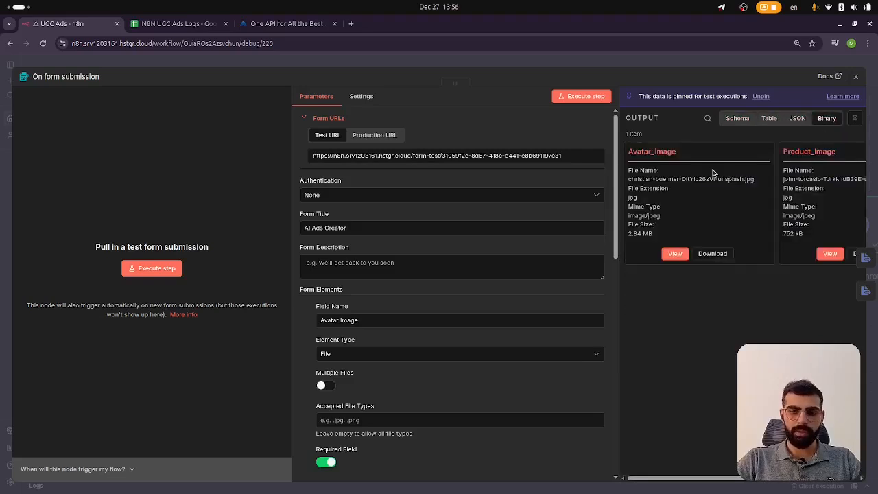
left_click(625, 65)
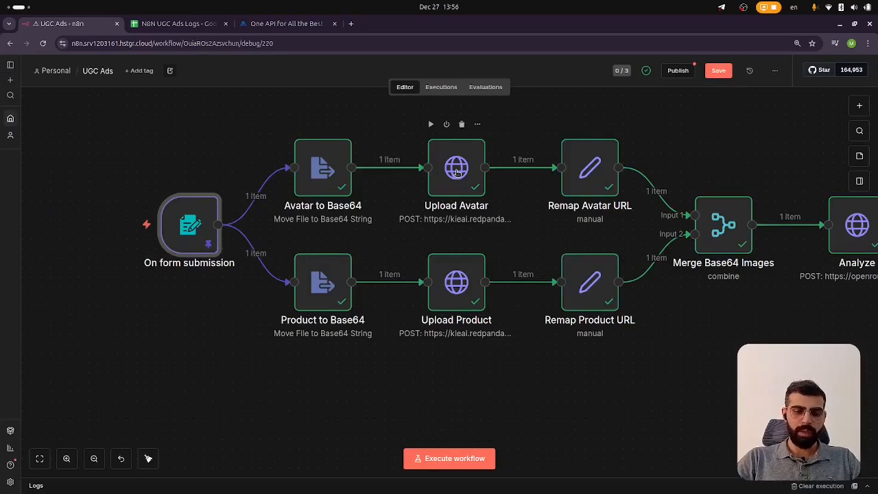
Open the Avatar to Base64 node and examine its operation, input binary field and destination output field
double_click(323, 165)
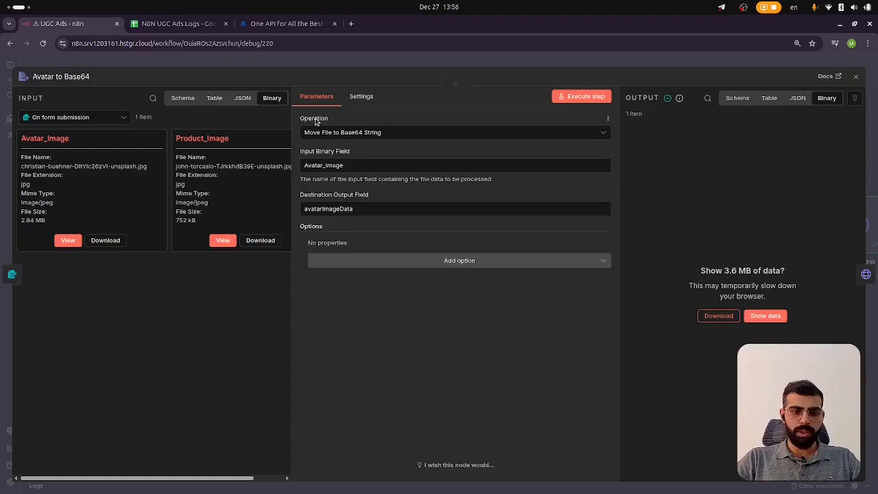
scroll(316, 122, "up", 5)
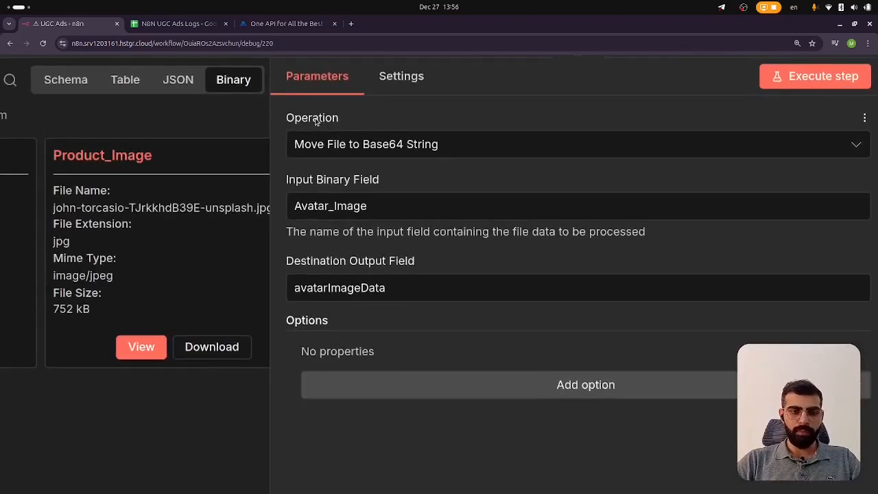
scroll(317, 121, "right", 1)
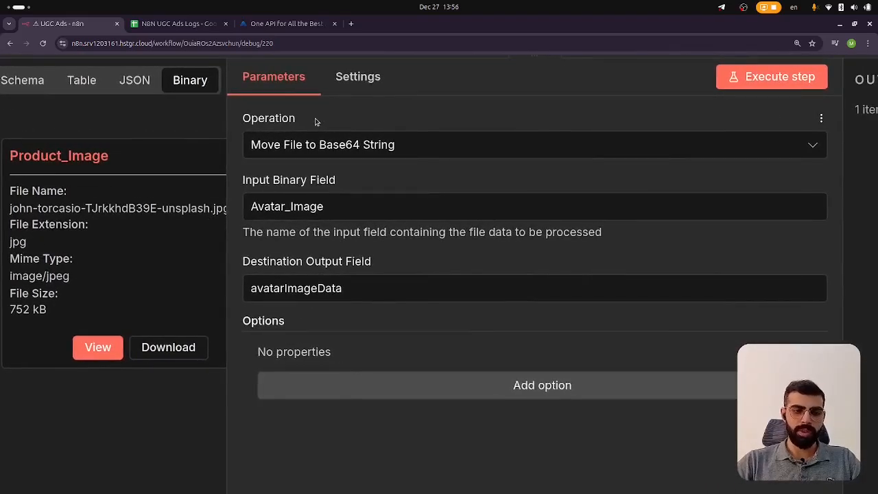
scroll(316, 121, "down", 5)
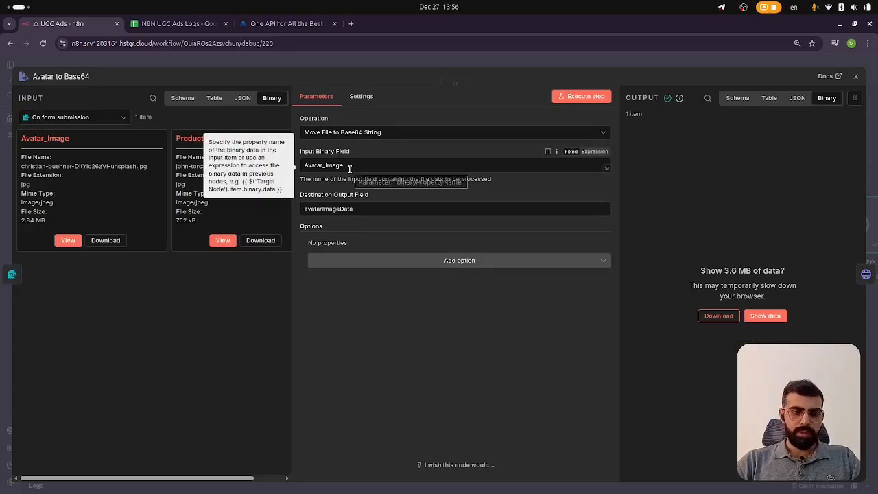
scroll(336, 156, "up", 5)
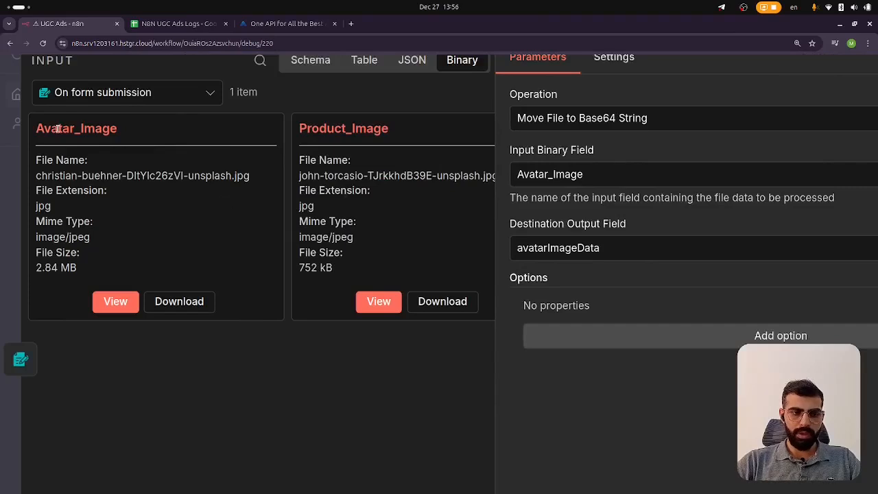
double_click(58, 128)
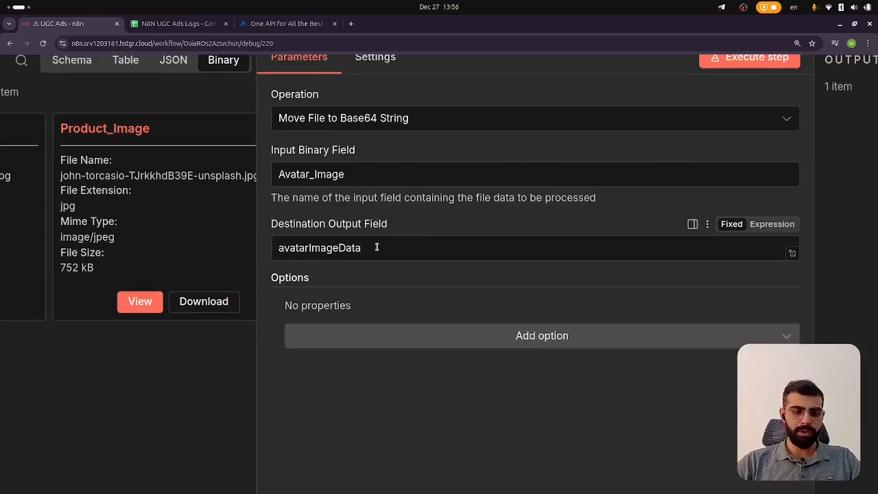
scroll(379, 227, "right", 5)
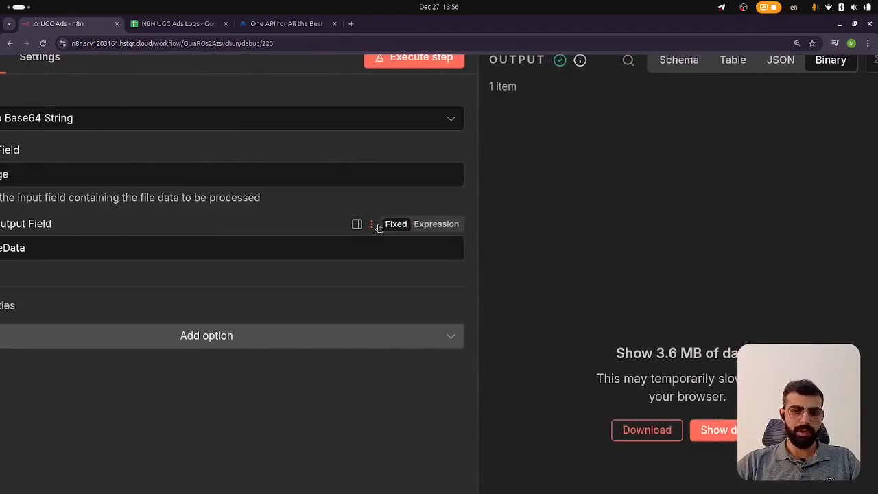
key("ctrl+0")
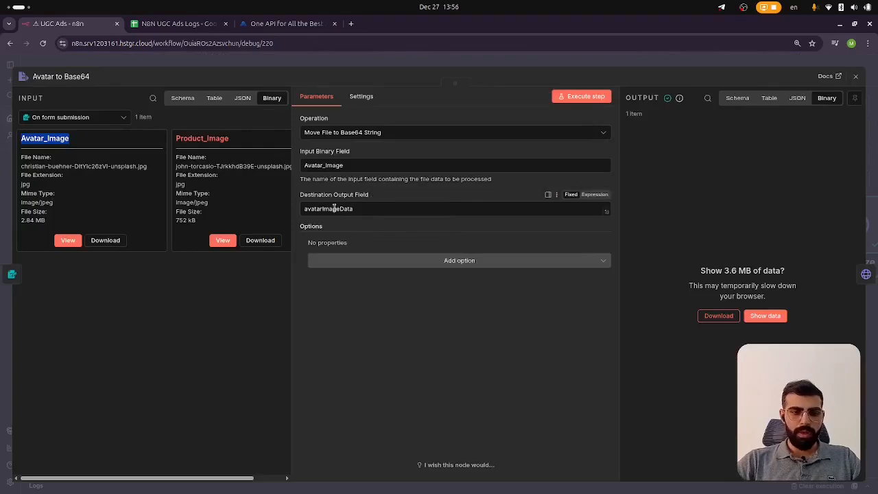
left_click(378, 62)
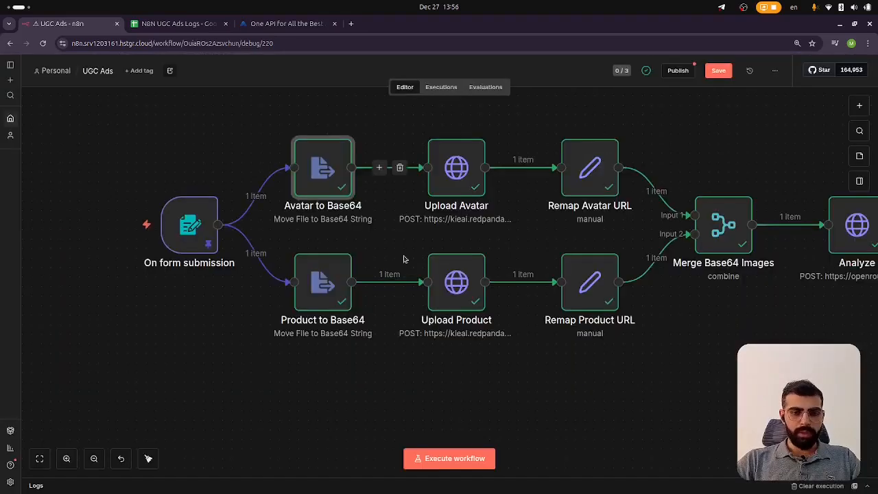
Open the Product to Base64 node, examine its conversion settings, and return to the workflow canvas
double_click(327, 293)
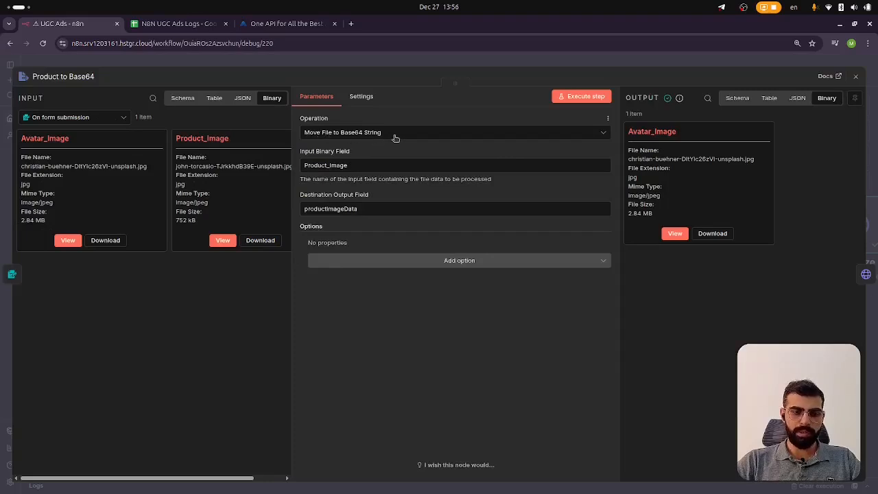
mouse_move(322, 164)
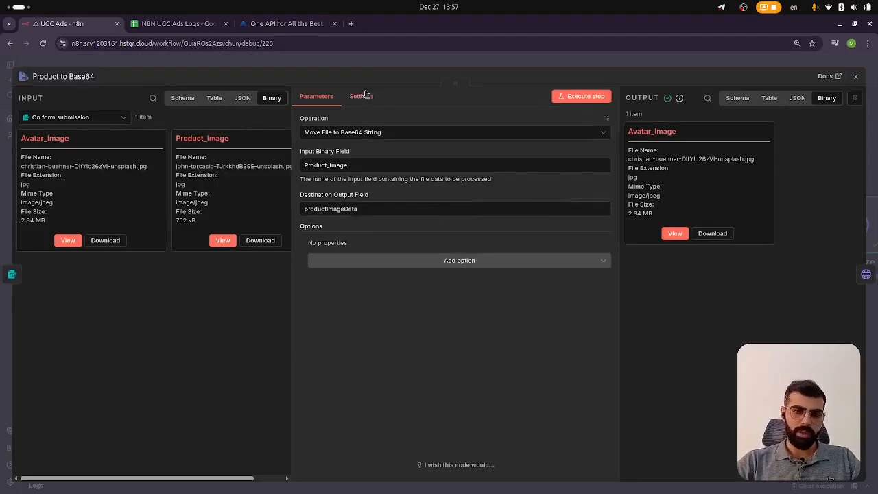
left_click(364, 59)
scroll(384, 186, "right", 3)
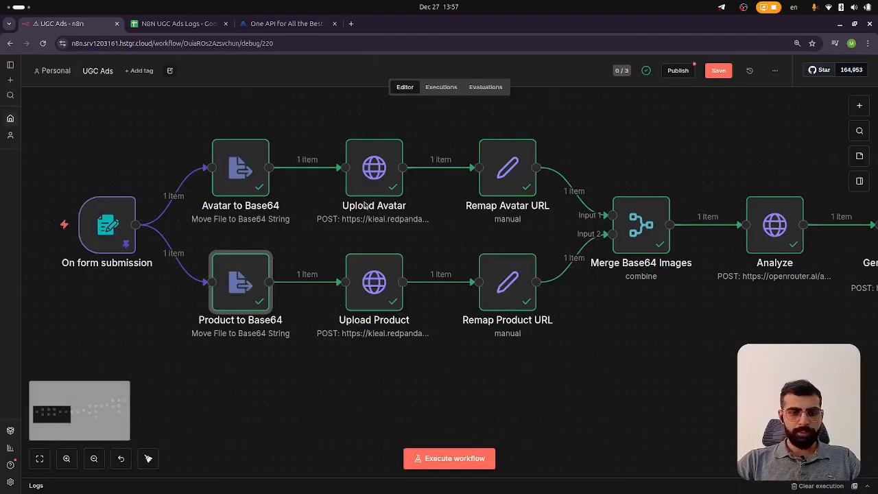
Open the Upload Avatar node and examine its POST URL, authentication and body parameter settings
double_click(372, 167)
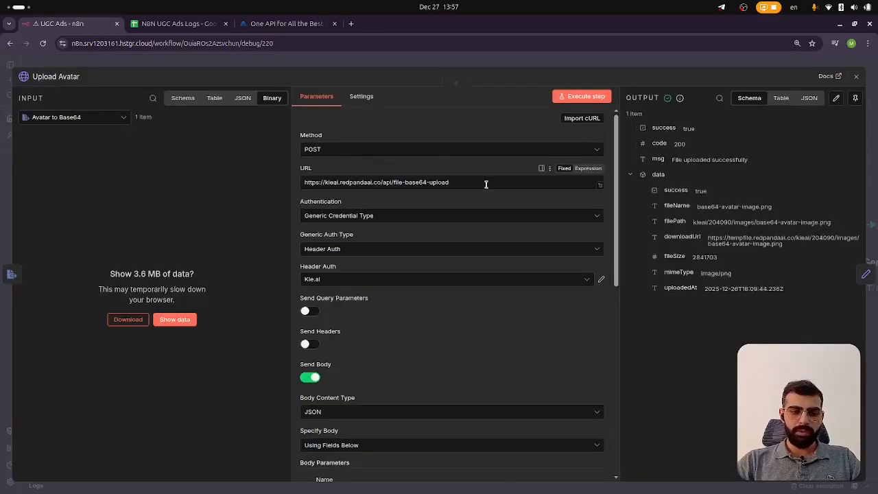
scroll(337, 172, "down", 3)
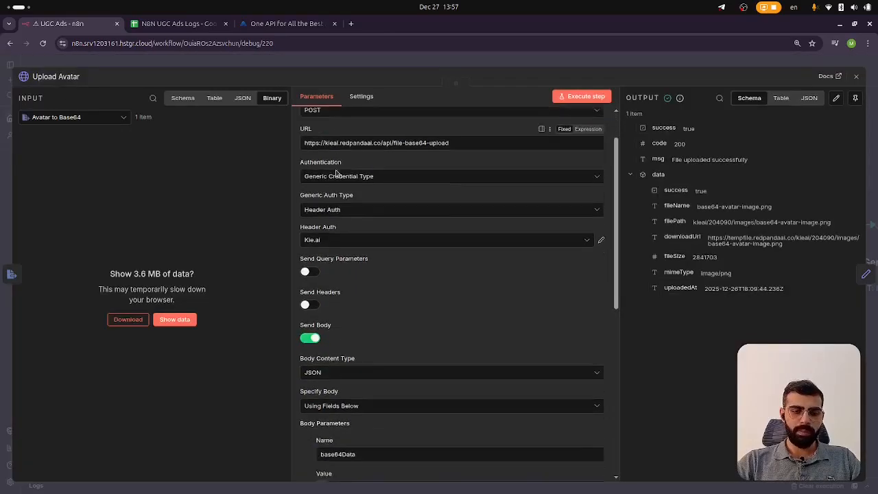
scroll(363, 199, "up", 1)
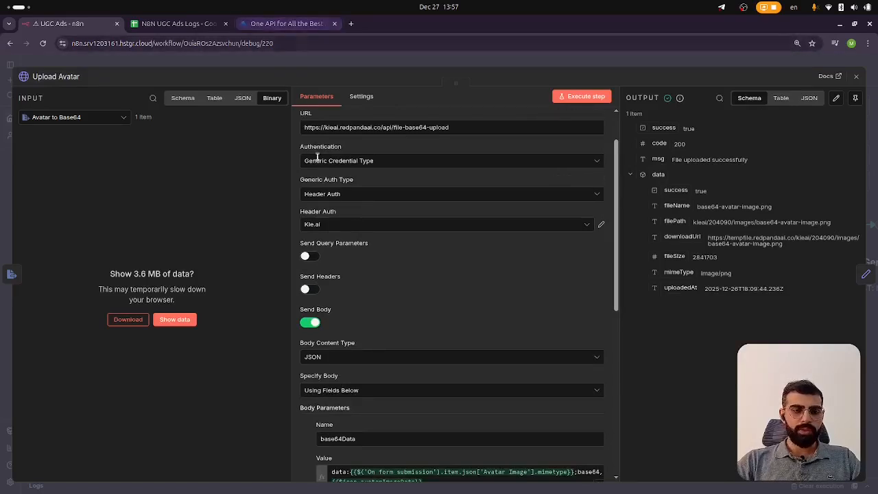
Open the KIE AI dashboard, browse its API Usage, Billing and API Keys pages, and copy the default API key
left_click(287, 23)
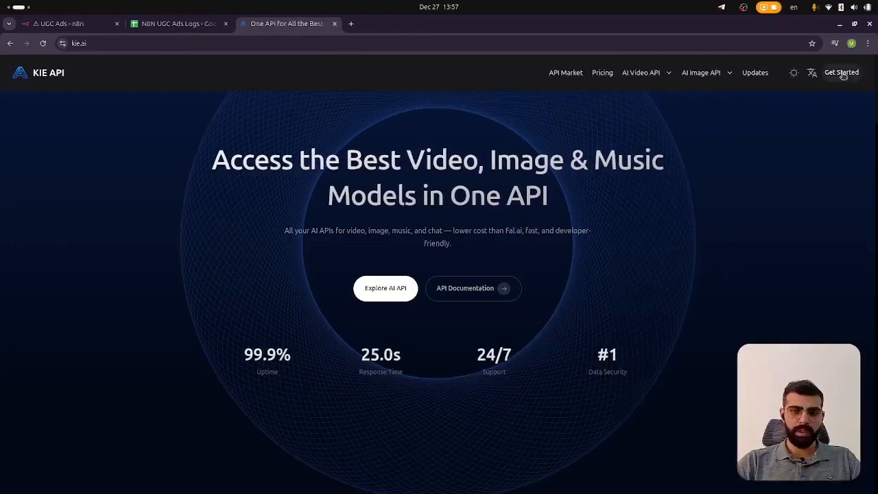
left_click(843, 75)
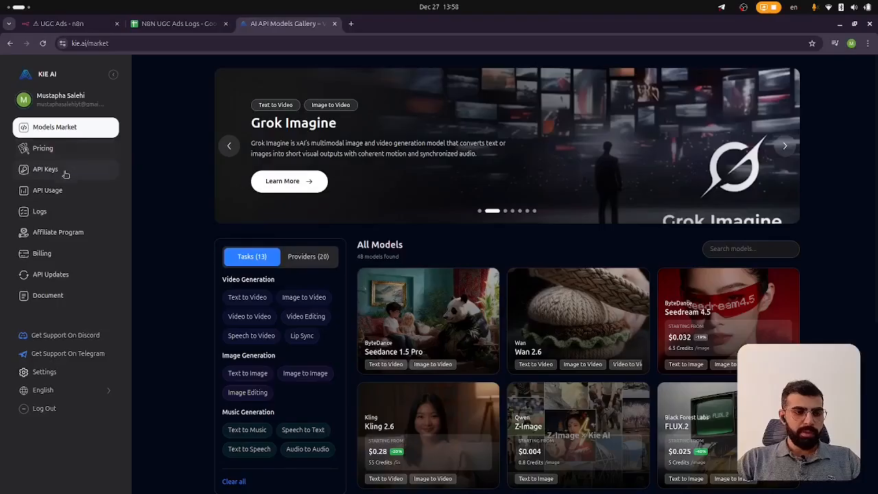
left_click(57, 194)
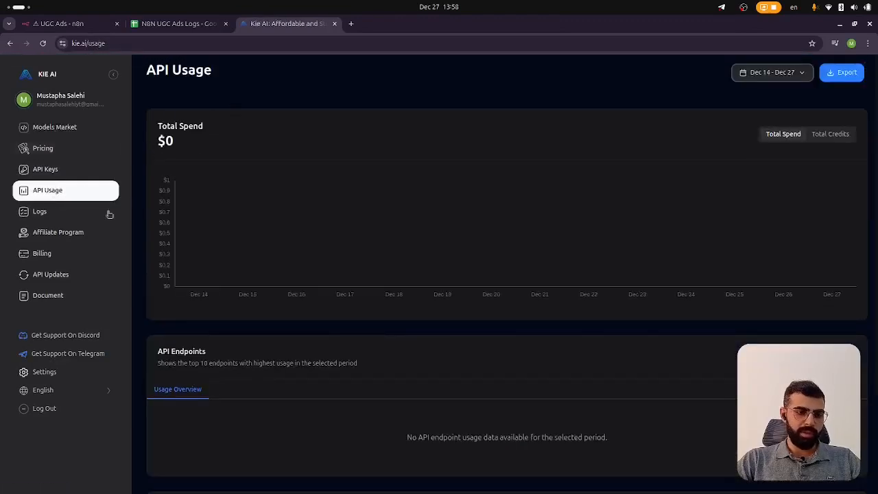
left_click(69, 253)
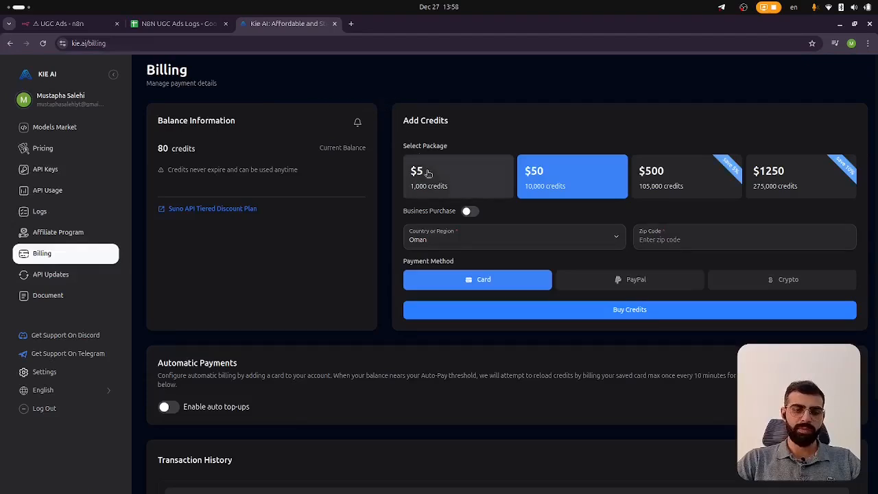
left_click(59, 170)
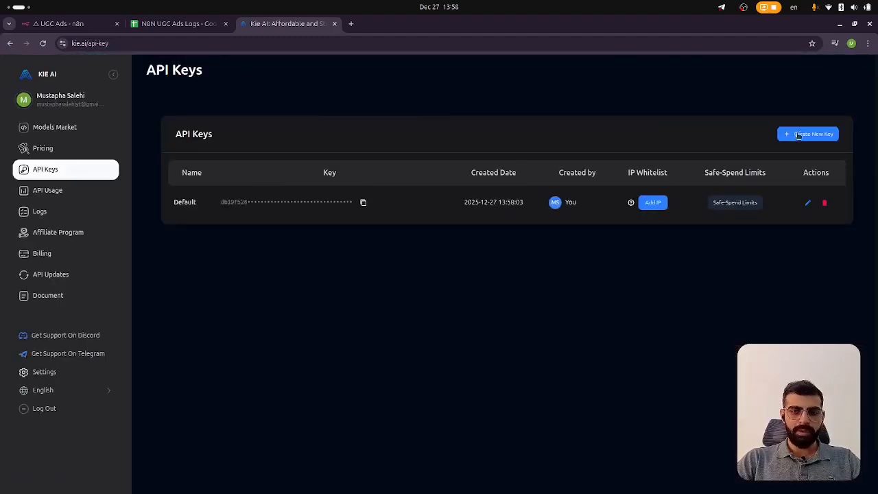
left_click(363, 202)
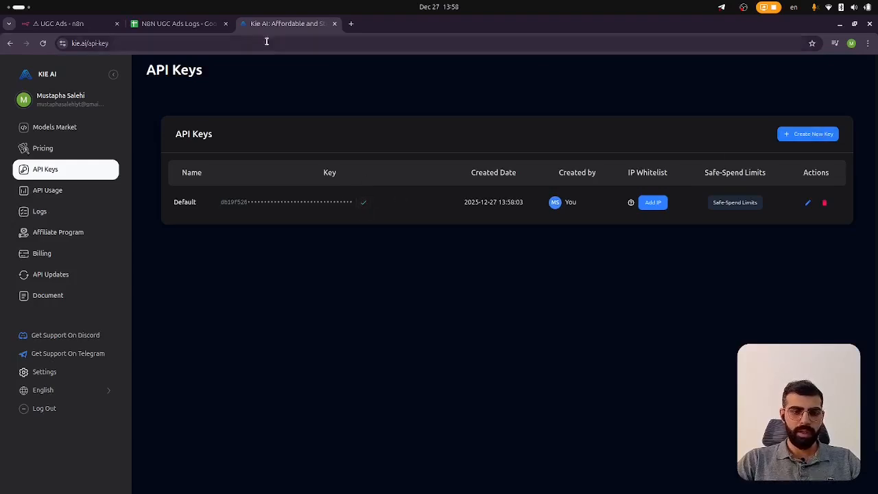
Return to the Upload Avatar node and review its Generic Credential Type and Header Auth authentication options
left_click(96, 24)
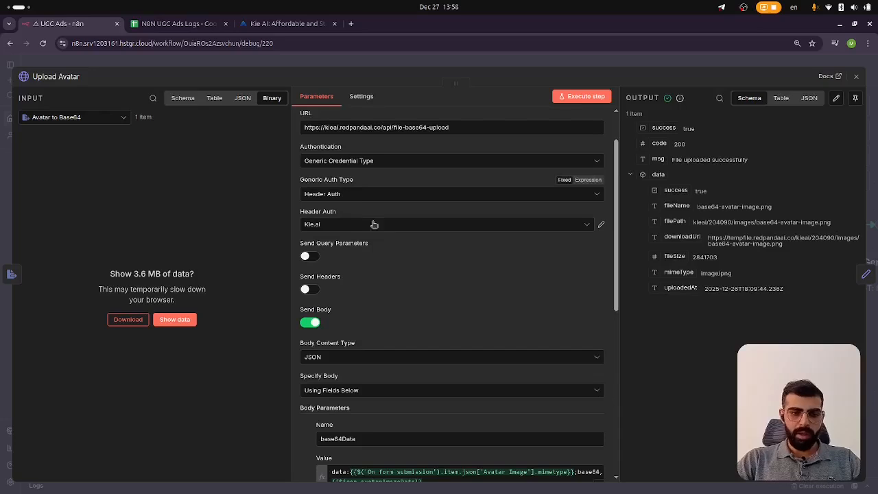
scroll(396, 204, "up", 2)
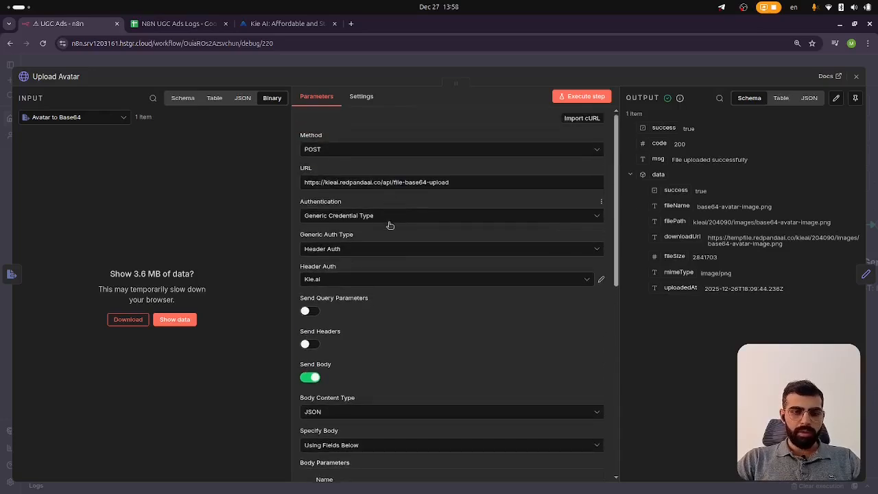
left_click(385, 217)
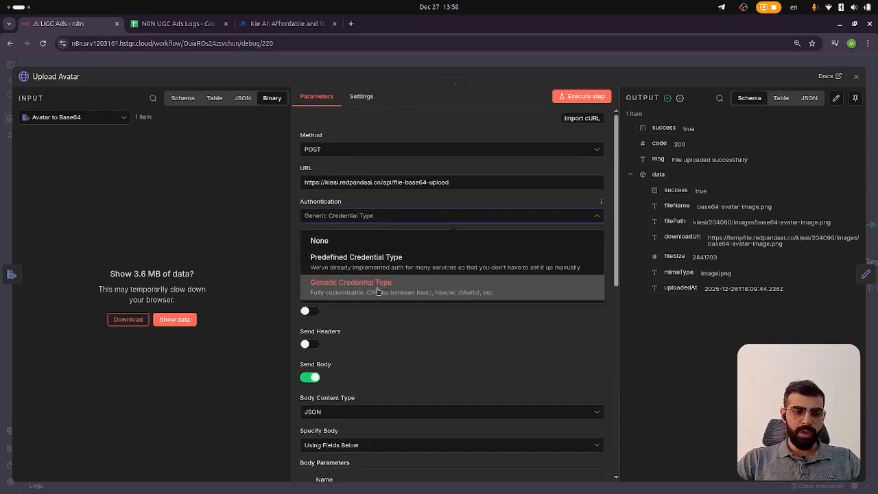
left_click(435, 335)
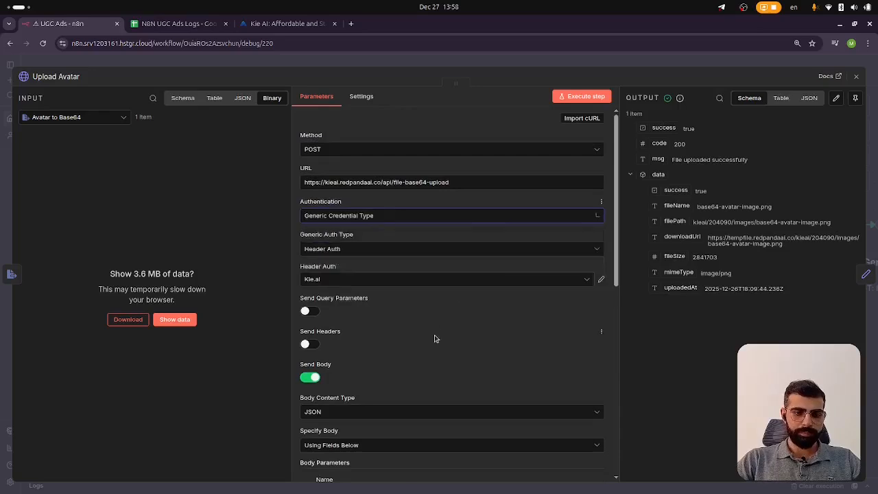
left_click(336, 252)
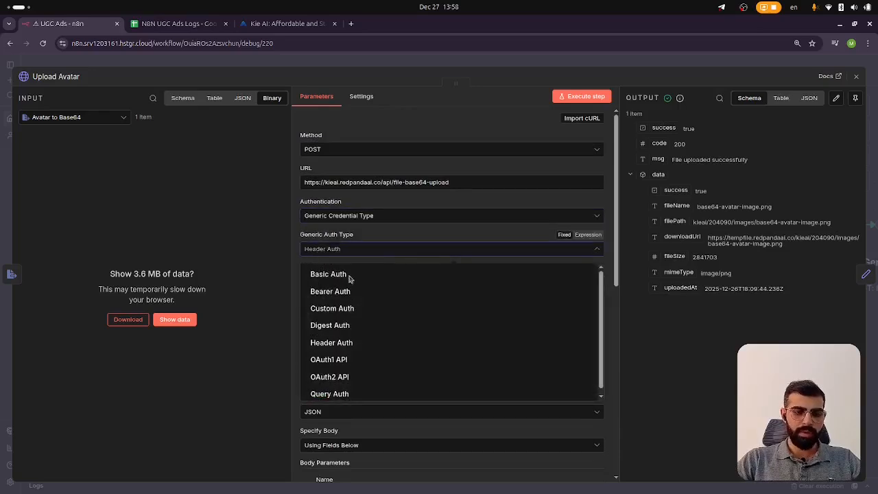
left_click(411, 233)
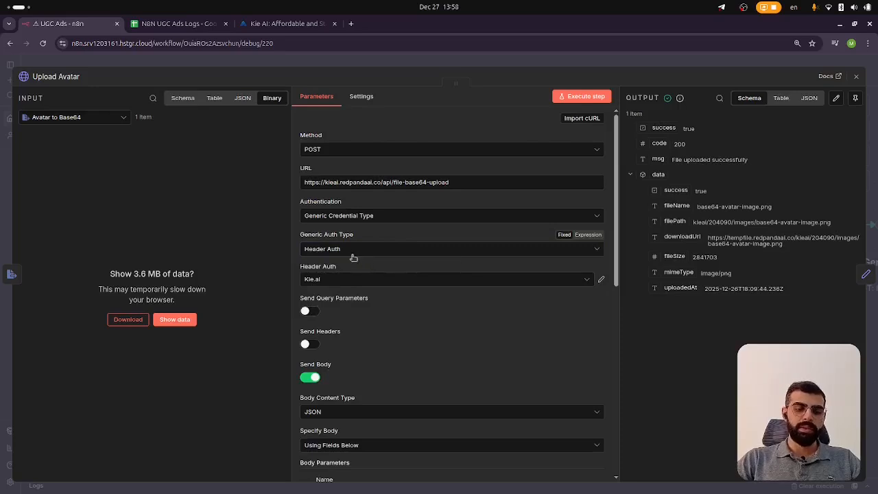
left_click(377, 282)
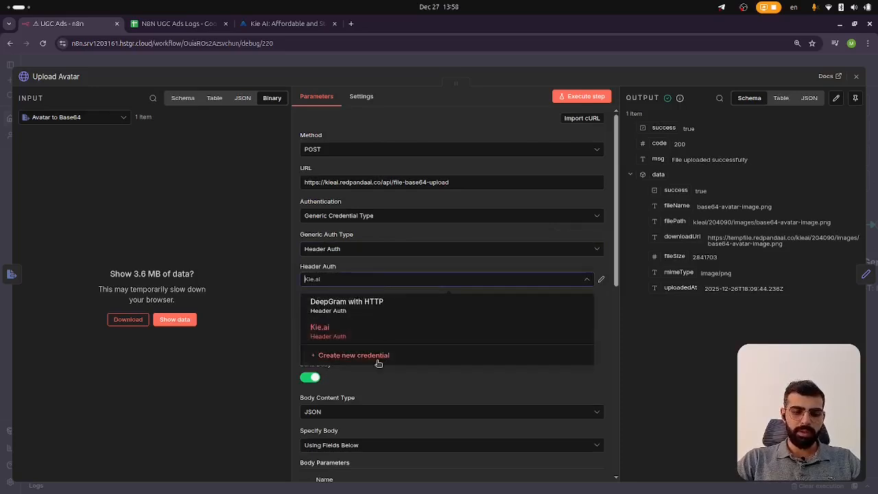
left_click(378, 355)
left_click(285, 210)
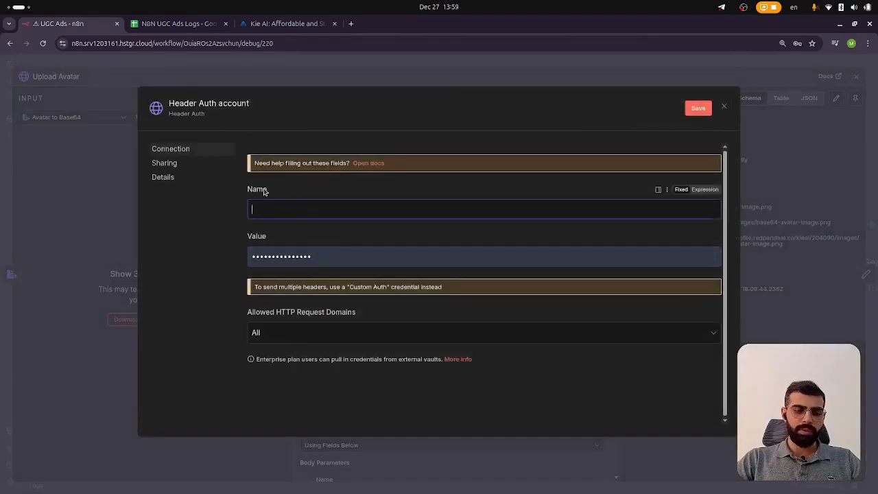
left_click(328, 26)
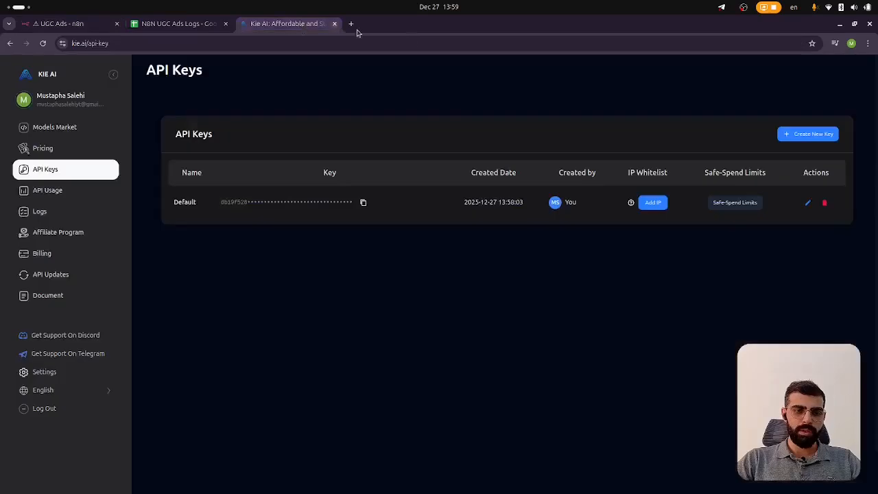
key("ctrl+1")
left_click(724, 107)
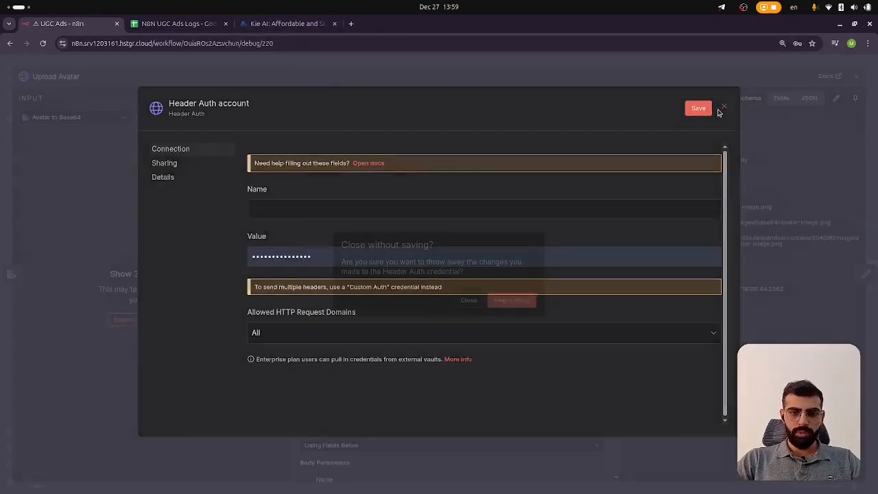
left_click(469, 300)
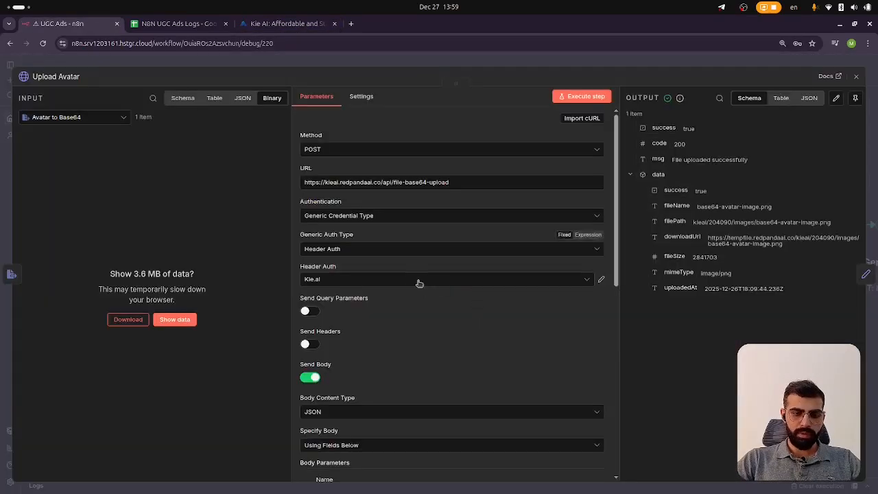
Open the Kie.ai Header Auth credential to examine its header name and value, then close it
left_click(601, 279)
left_click_drag(253, 209, 312, 206)
left_click(312, 206)
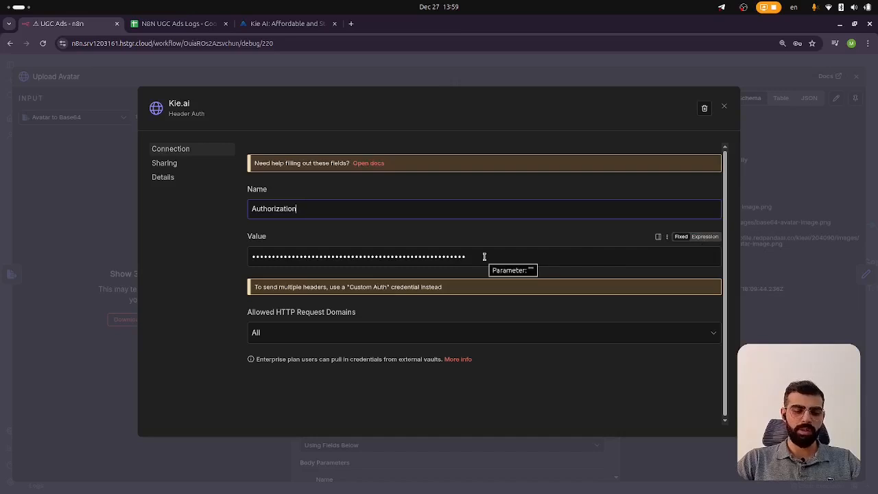
left_click(724, 107)
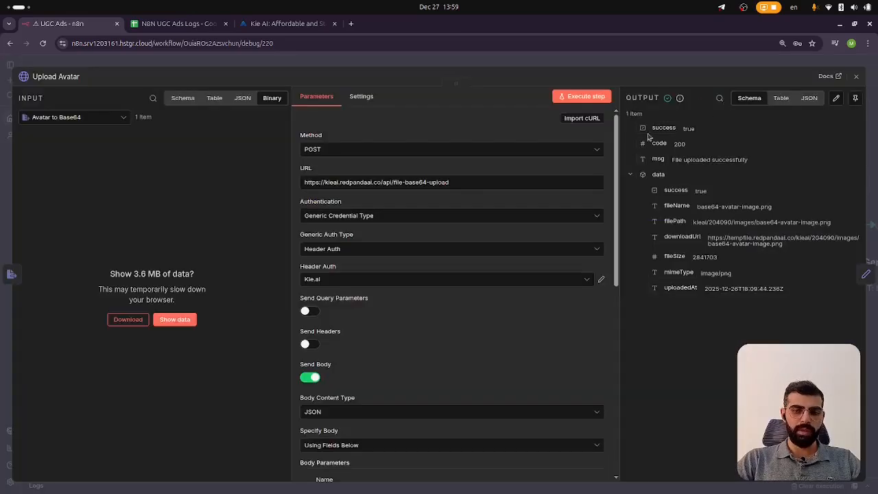
Scroll through the Upload Avatar body parameters, inspect the base64Data expression, and return to the canvas
scroll(398, 254, "down", 3)
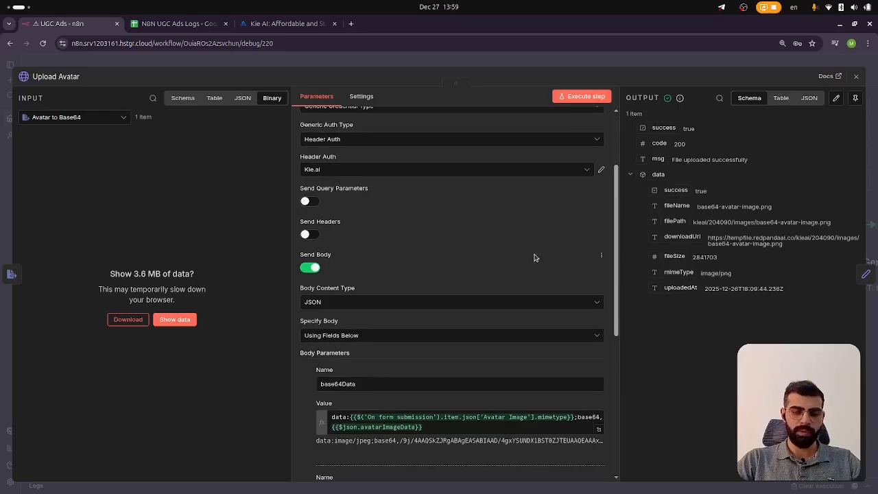
scroll(412, 215, "down", 2)
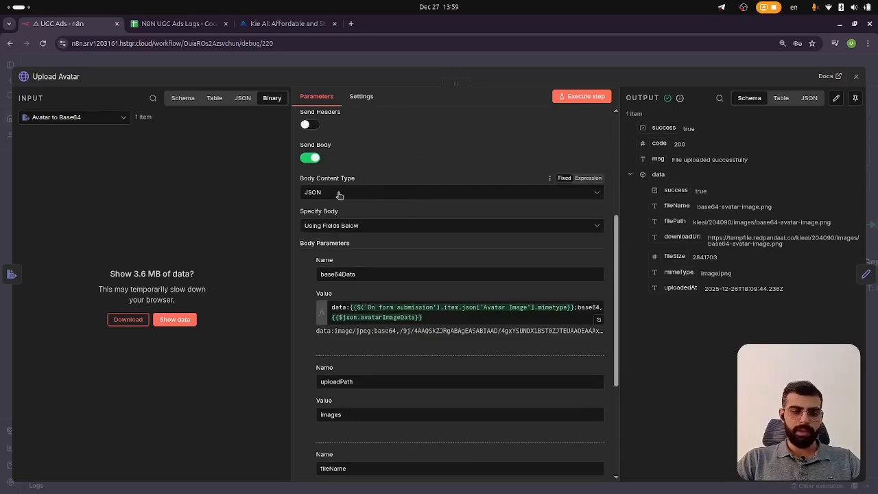
scroll(348, 223, "down", 1)
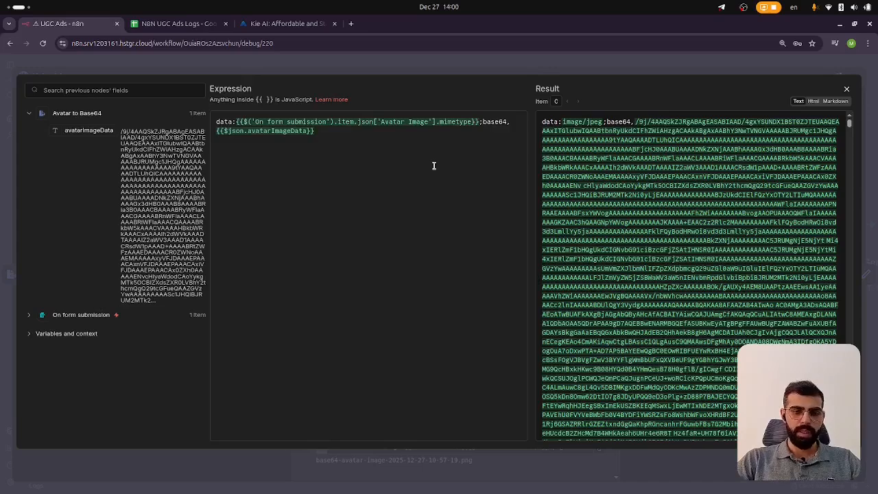
left_click(412, 61)
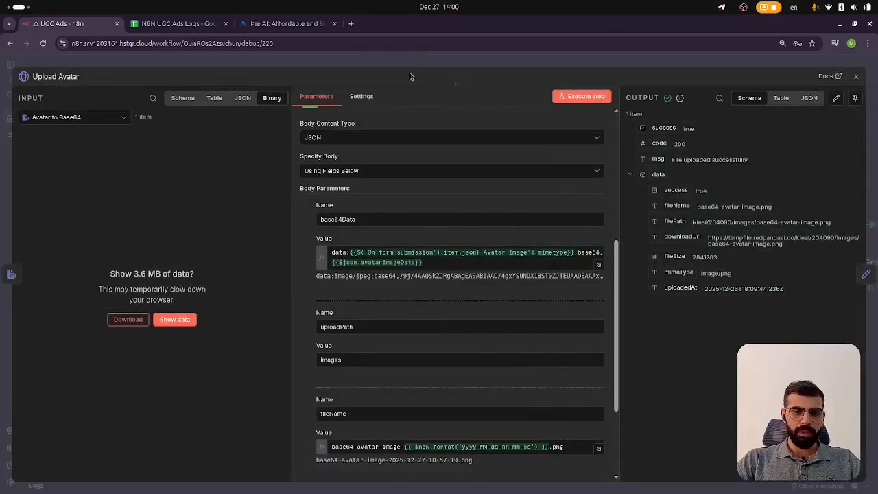
left_click(412, 74)
scroll(280, 267, "left", 5)
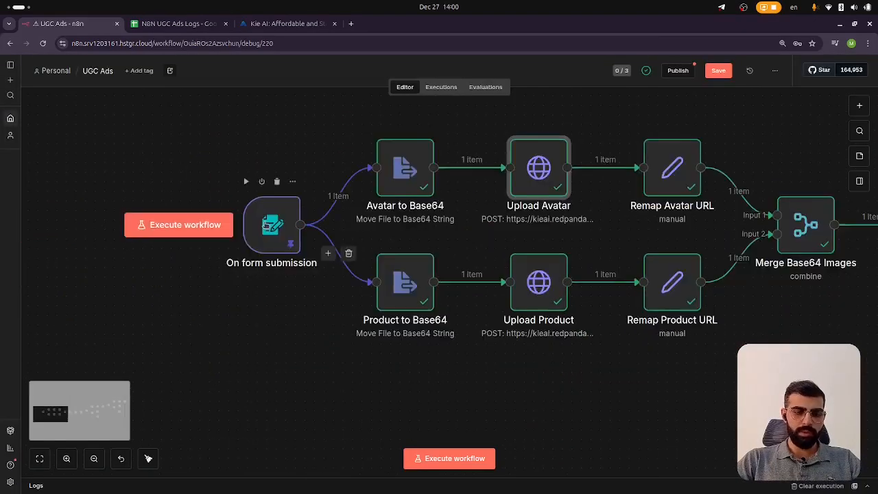
Open the On form submission node and examine the avatar image's MIME type in its output
double_click(273, 230)
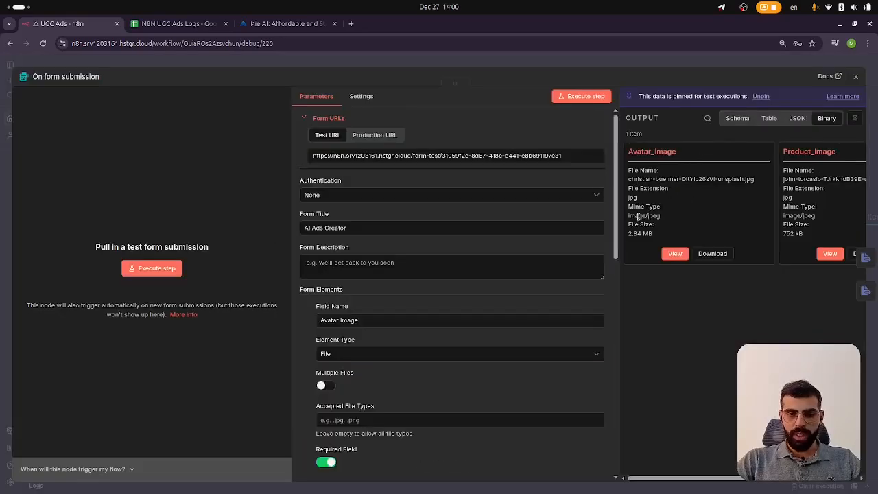
left_click_drag(628, 216, 659, 217)
left_click(659, 216)
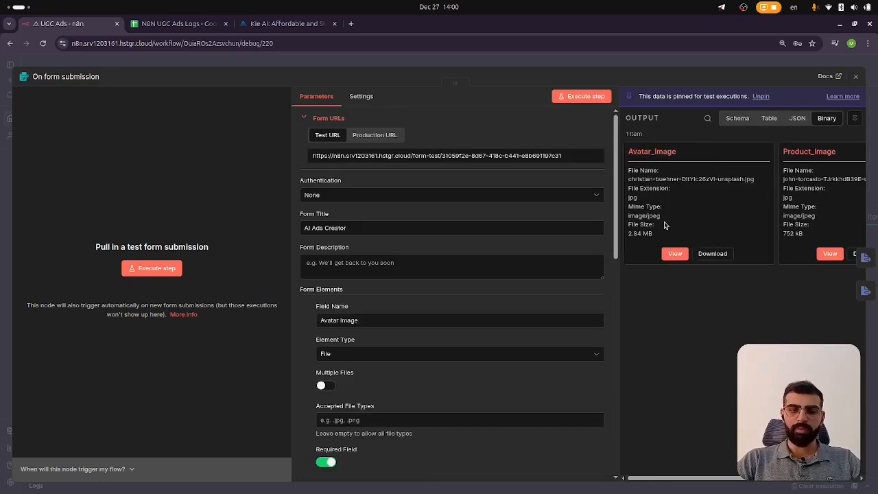
left_click(618, 68)
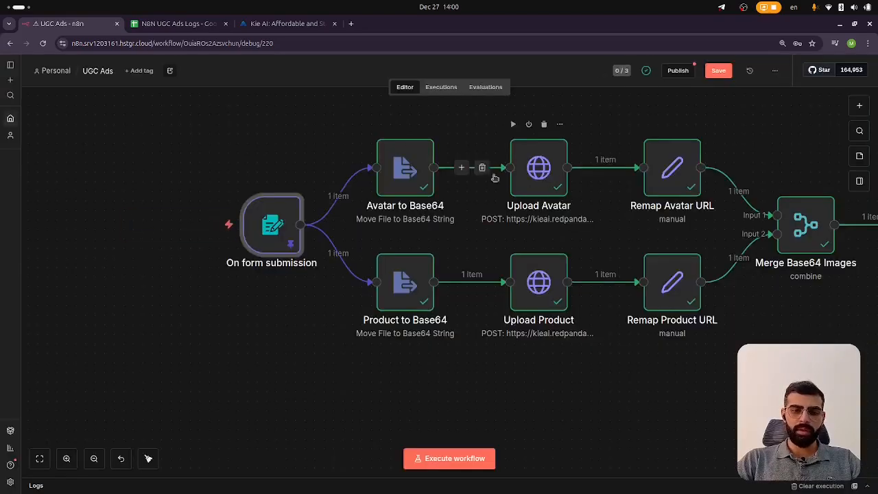
Reopen Upload Avatar and examine the mimetype and base64 parts of the base64Data value expression
double_click(522, 181)
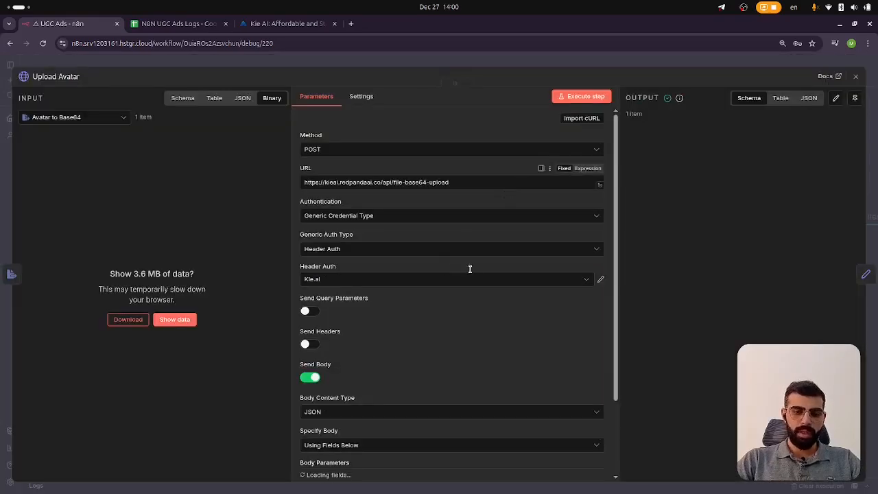
scroll(470, 268, "down", 5)
scroll(609, 265, "down", 2)
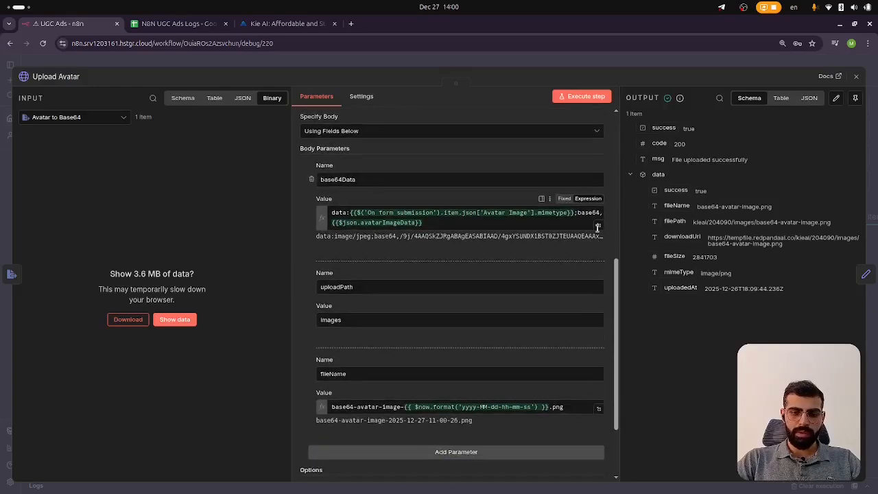
left_click(598, 225)
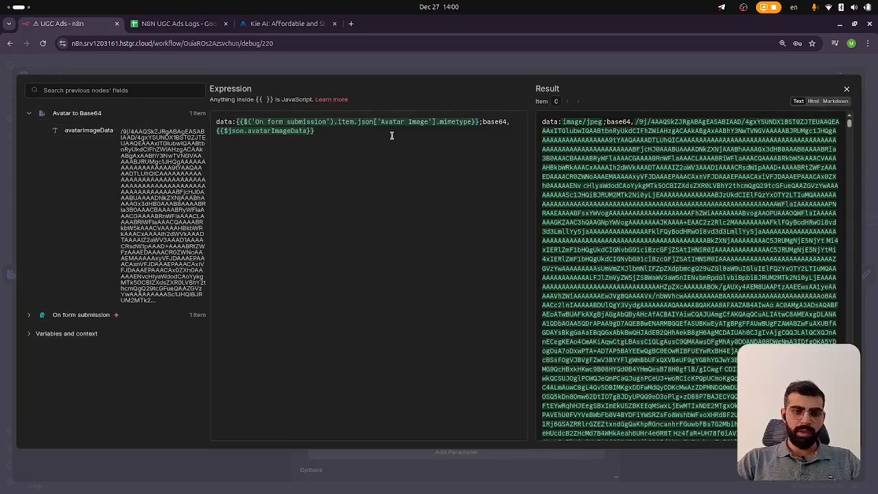
double_click(453, 123)
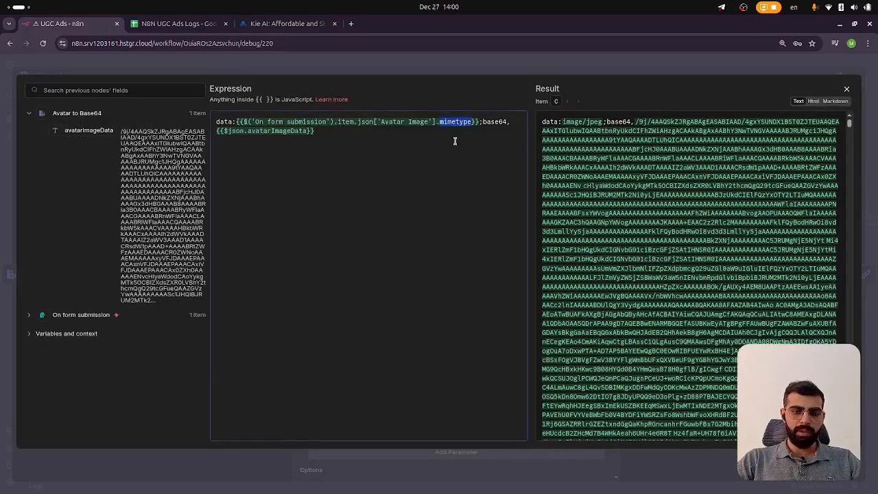
left_click_drag(483, 122, 507, 122)
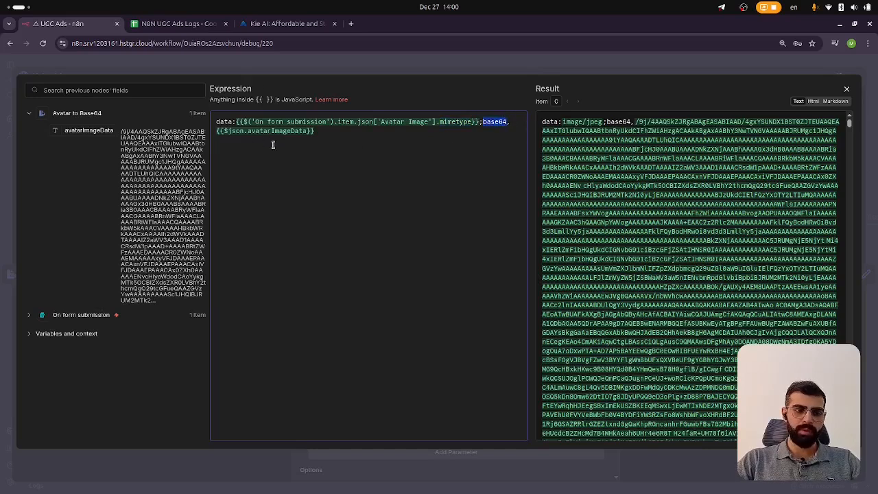
double_click(234, 130)
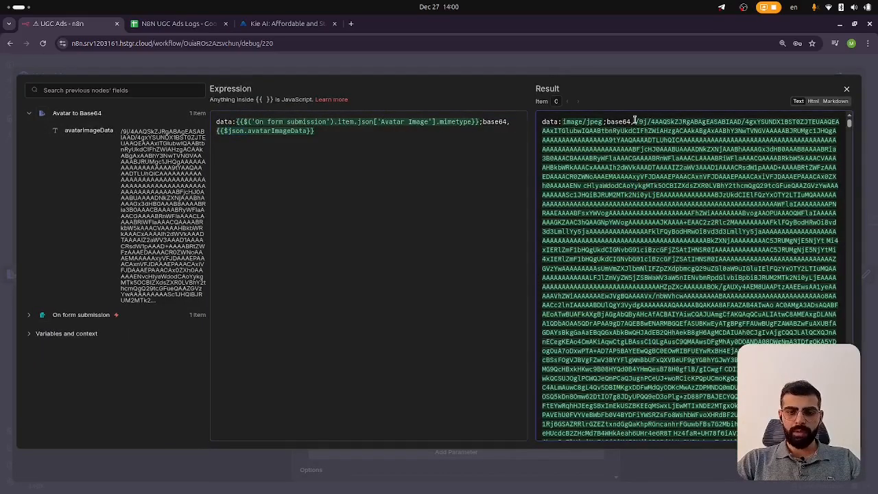
Examine the expression's resulting data URL string in the result pane, then close the expression editor
left_click_drag(635, 122, 724, 202)
left_click(724, 202)
scroll(716, 197, "down", 15)
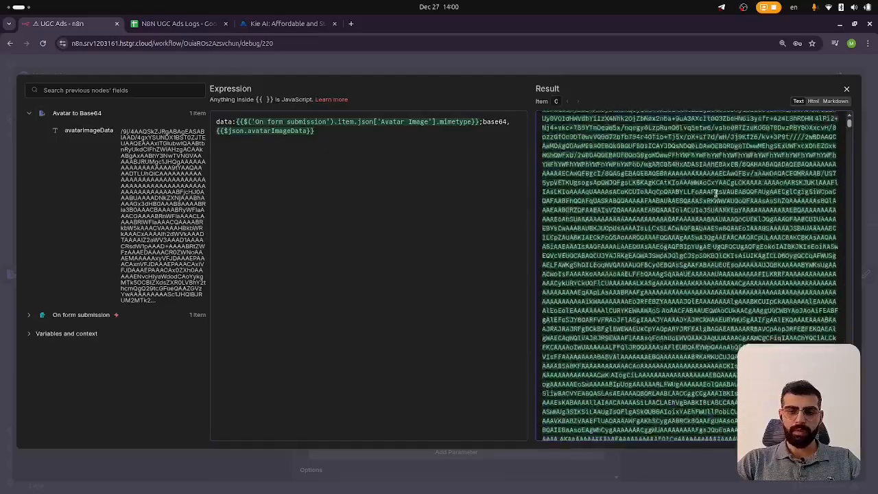
mouse_move(850, 125)
left_mouse_down()
mouse_move(861, 186)
mouse_move(850, 119)
left_mouse_up()
scroll(758, 173, "down", 10)
scroll(745, 169, "up", 20)
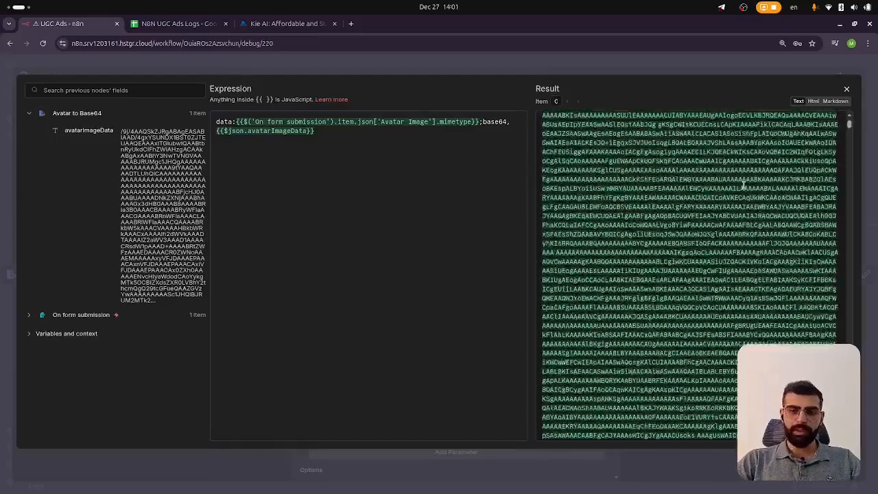
scroll(741, 202, "up", 3)
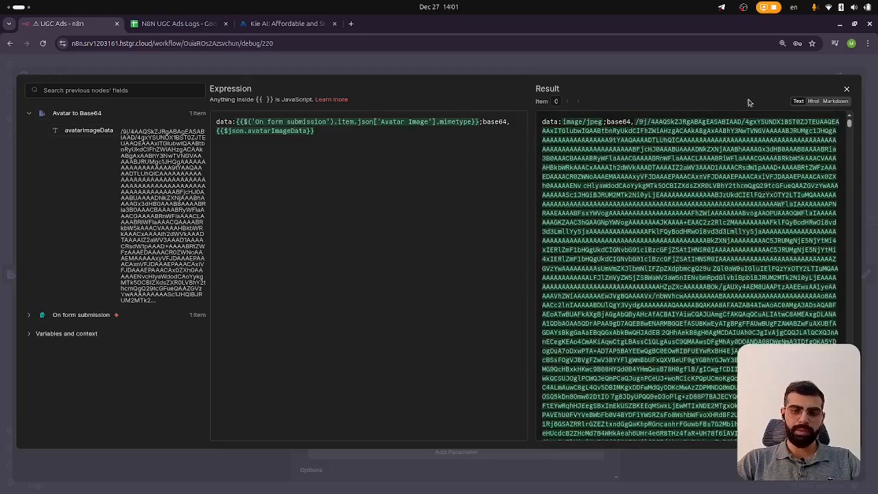
left_click(847, 89)
Review the uploadPath and fileName body parameters of Upload Avatar and return to the canvas
scroll(411, 226, "up", 1)
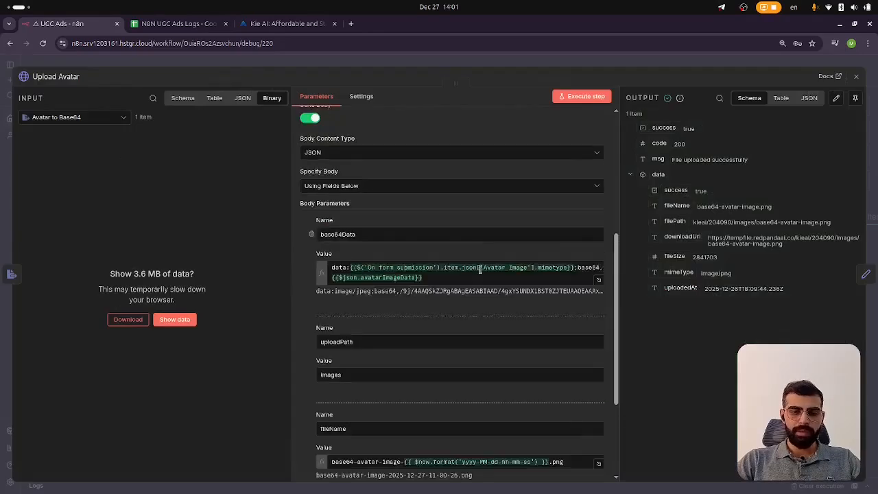
scroll(426, 237, "down", 4)
scroll(424, 230, "up", 5)
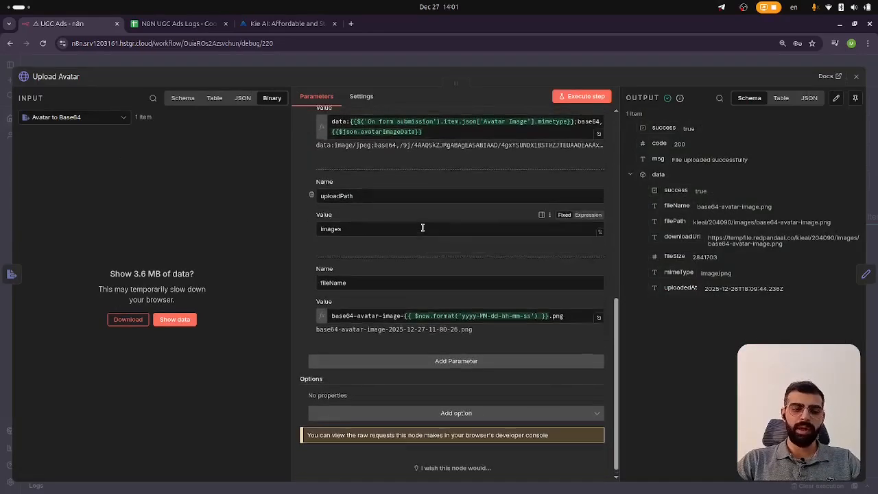
scroll(398, 240, "down", 5)
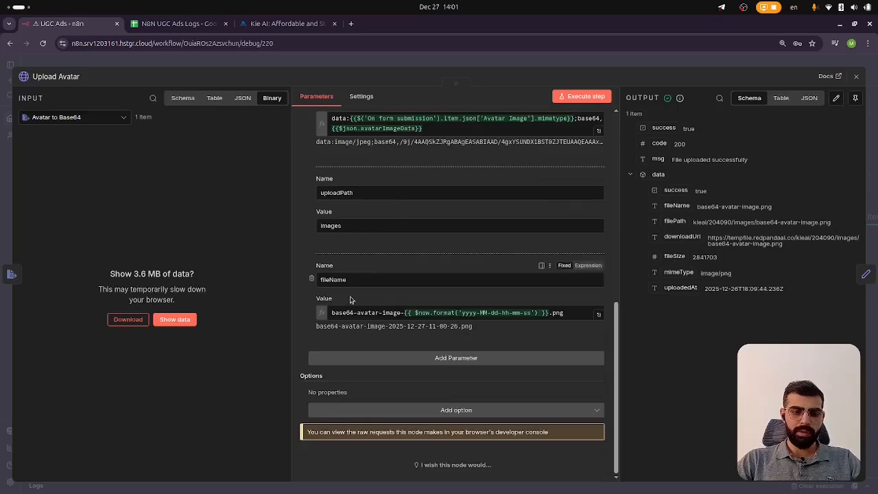
left_click(547, 62)
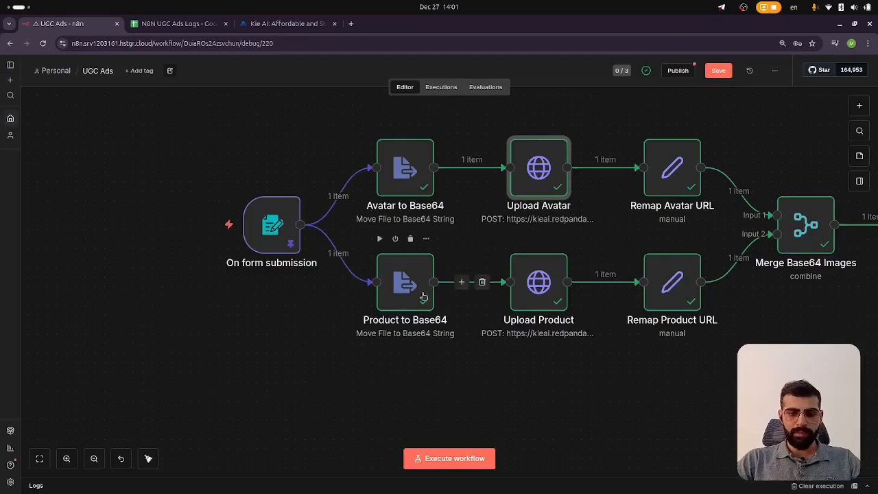
Open the Remap Avatar URL node, copy the uploaded avatar's downloadUrl, and load it in a new browser tab
scroll(480, 240, "right", 4)
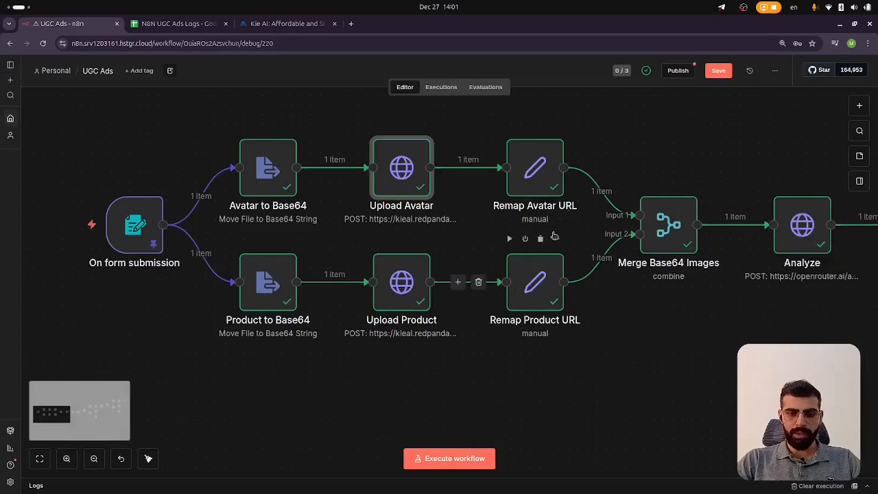
left_click(546, 168)
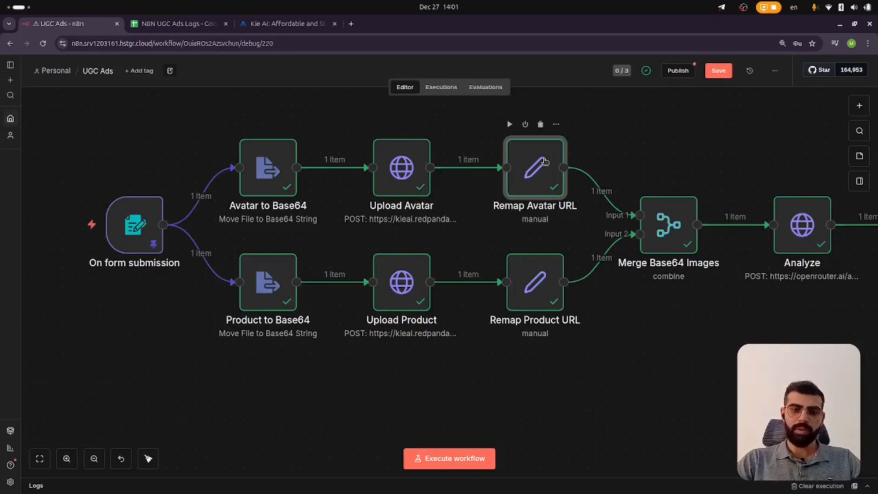
double_click(546, 162)
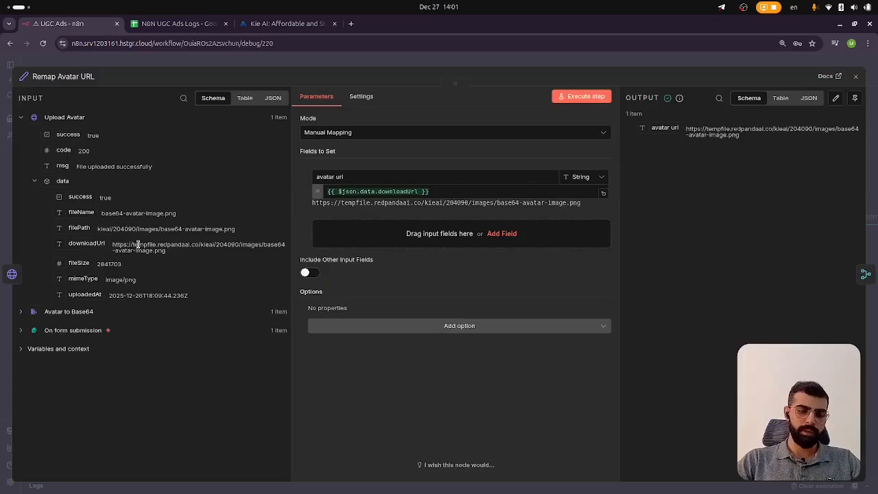
triple_click(137, 245)
key("ctrl+c")
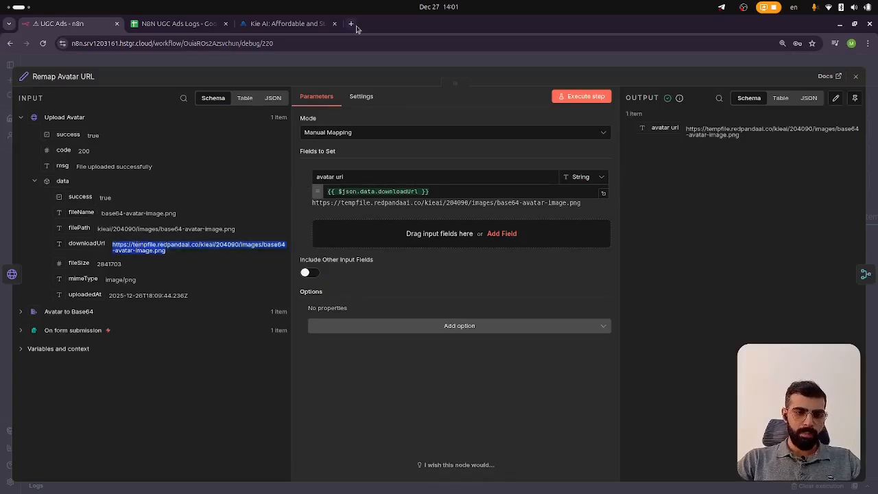
left_click(351, 24)
key("ctrl+v")
key("Return")
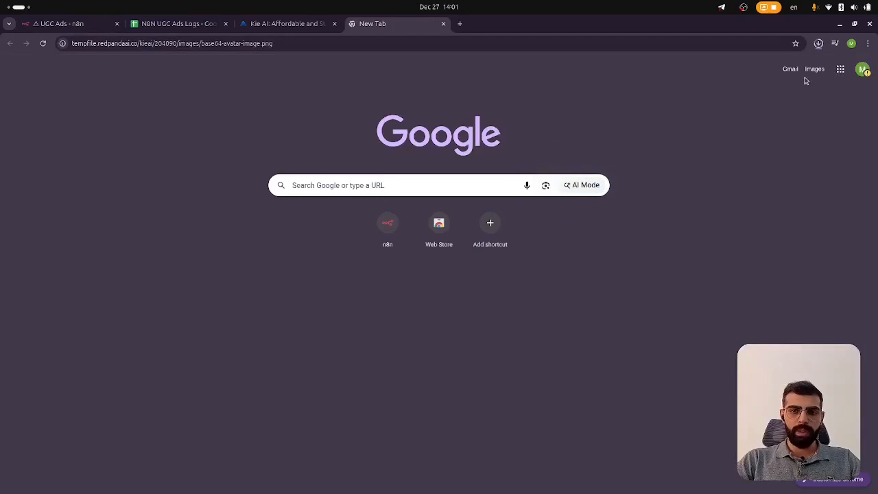
Open the downloaded avatar image and zoom in to view it
left_click(745, 67)
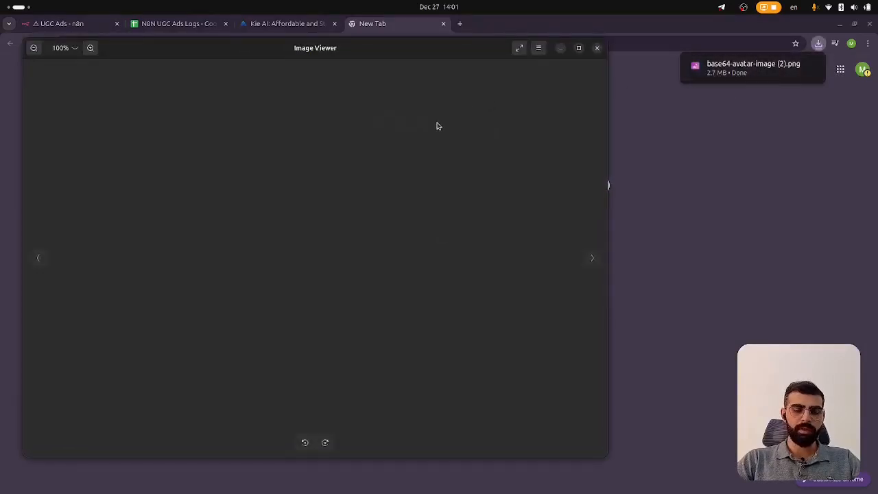
scroll(413, 217, "up", 2)
scroll(413, 217, "down", 2)
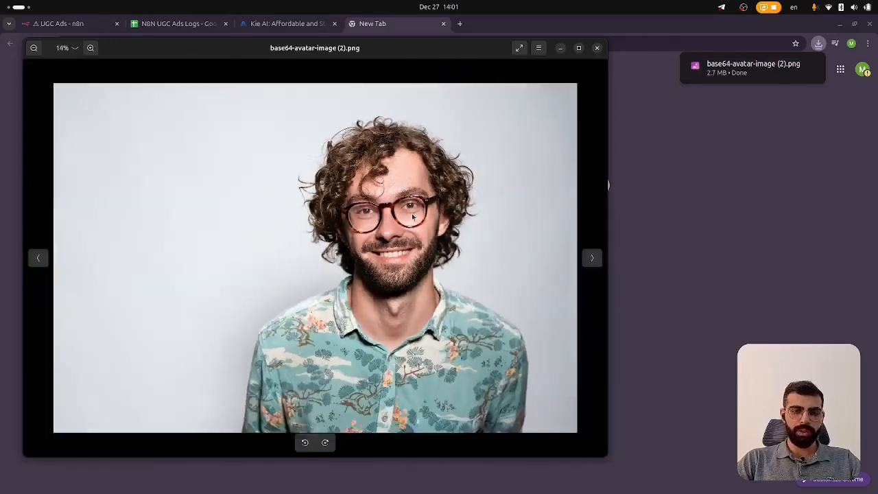
scroll(413, 217, "up", 3)
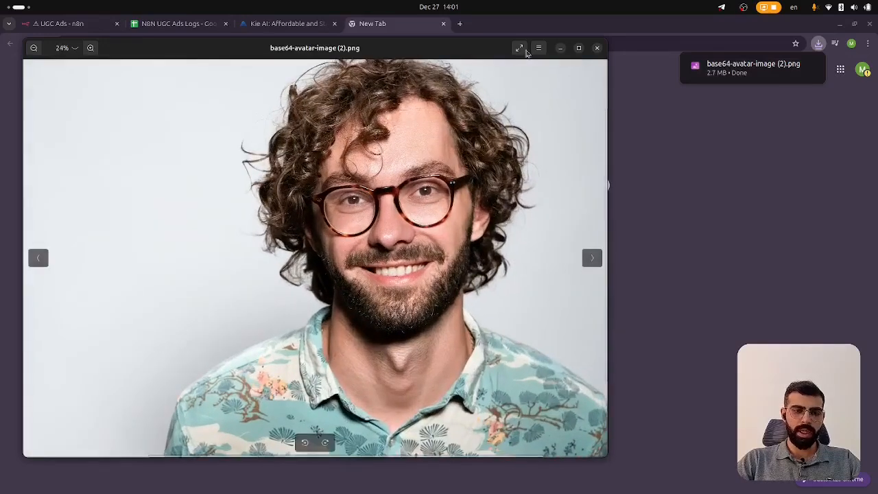
Close the avatar image viewer and its browser tab, then close the Remap Avatar URL node to return to the canvas
left_click(597, 48)
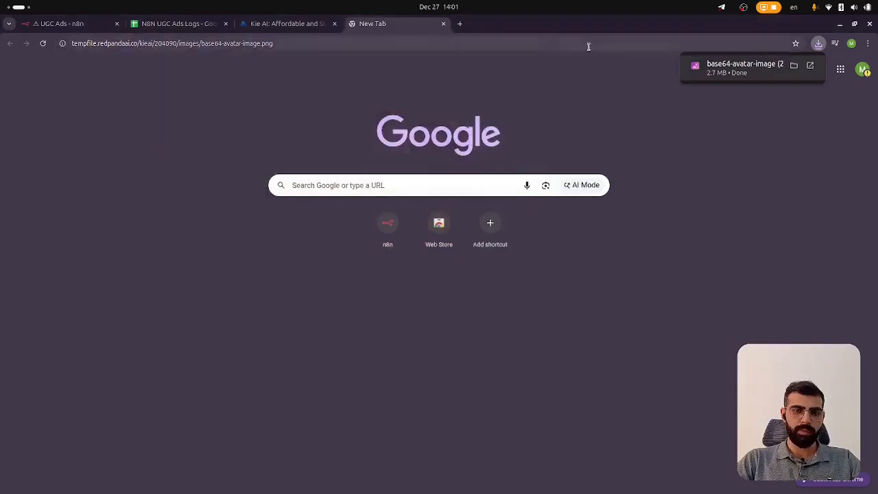
left_click(444, 24)
left_click(113, 211)
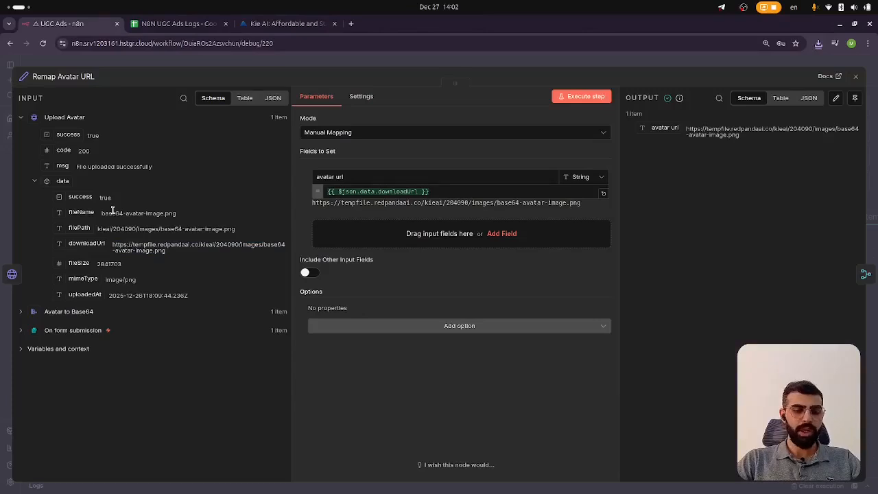
left_click(237, 73)
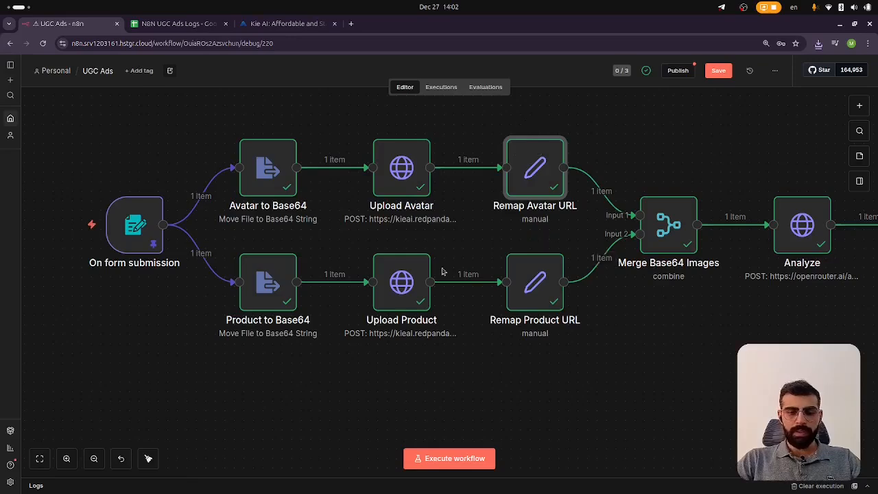
Open the Merge Base64 Images node to review its combine-by-position settings and merged avatar and product URLs
scroll(383, 232, "right", 2)
scroll(382, 231, "right", 3)
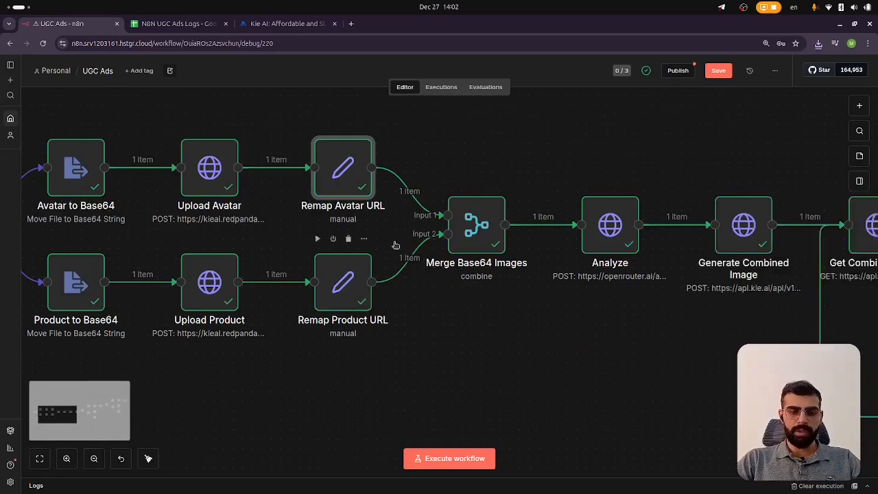
scroll(340, 212, "left", 1)
scroll(340, 211, "left", 2)
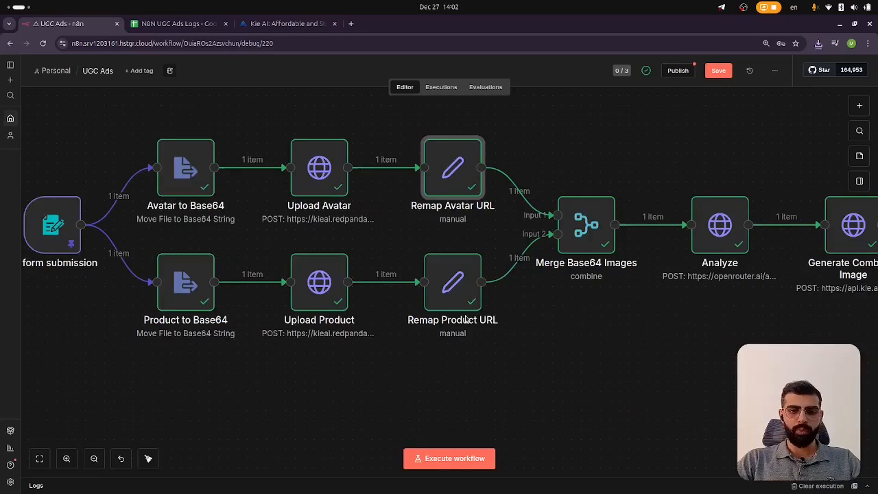
scroll(419, 214, "right", 1)
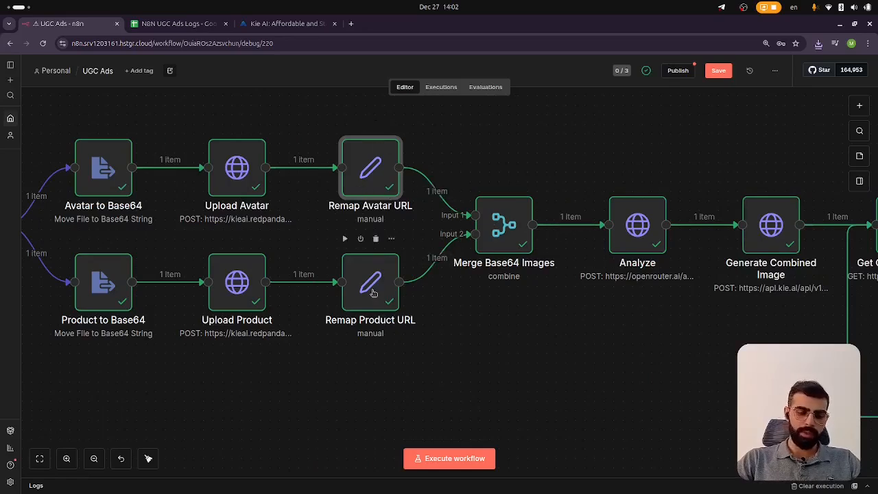
scroll(411, 256, "left", 2)
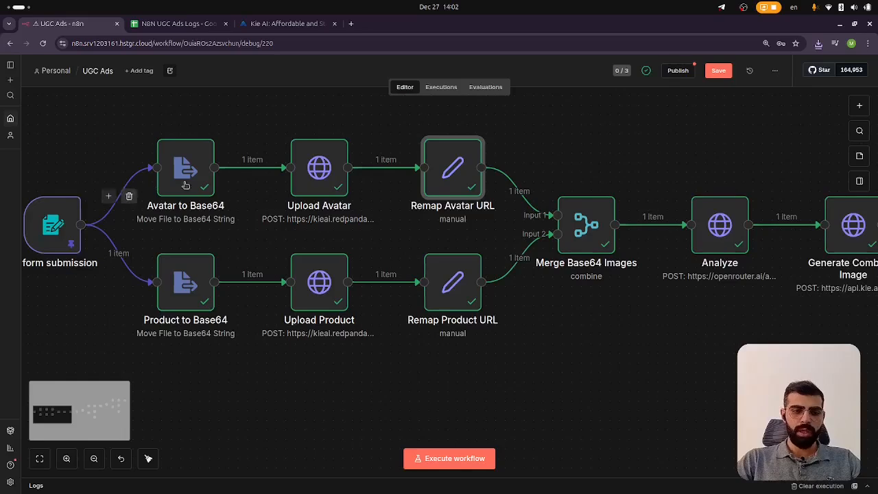
scroll(490, 246, "right", 1)
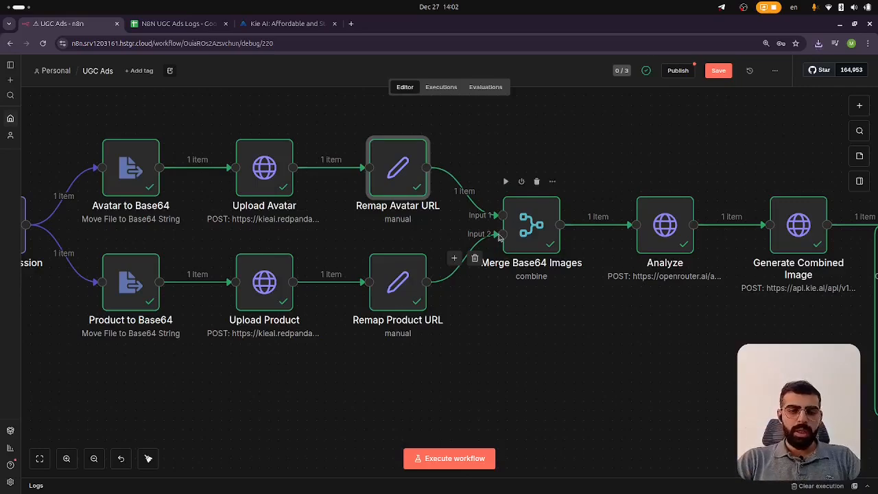
double_click(531, 221)
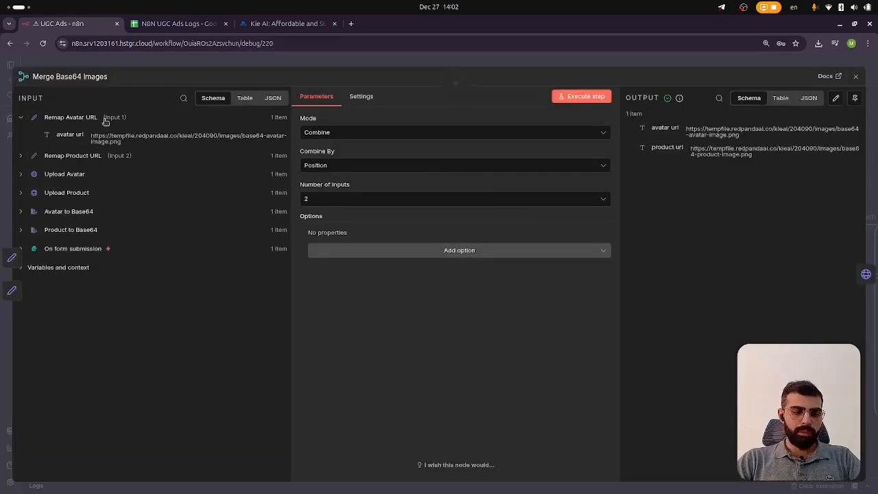
key("Escape")
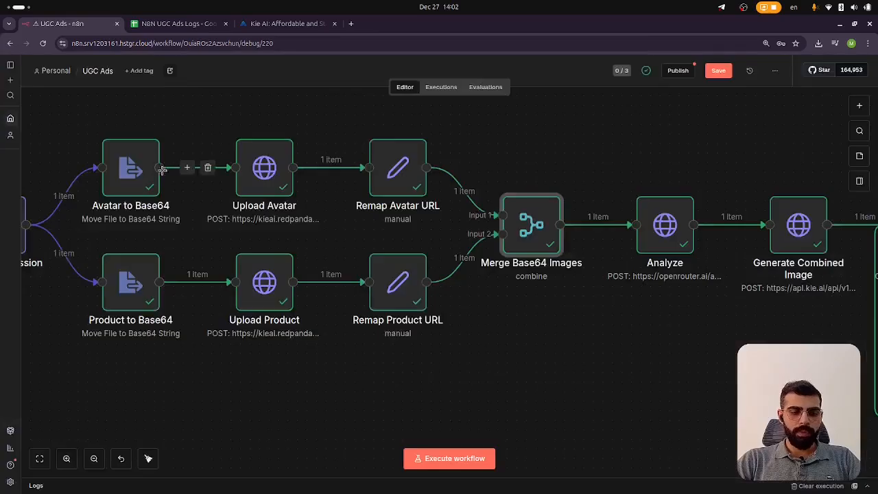
double_click(536, 230)
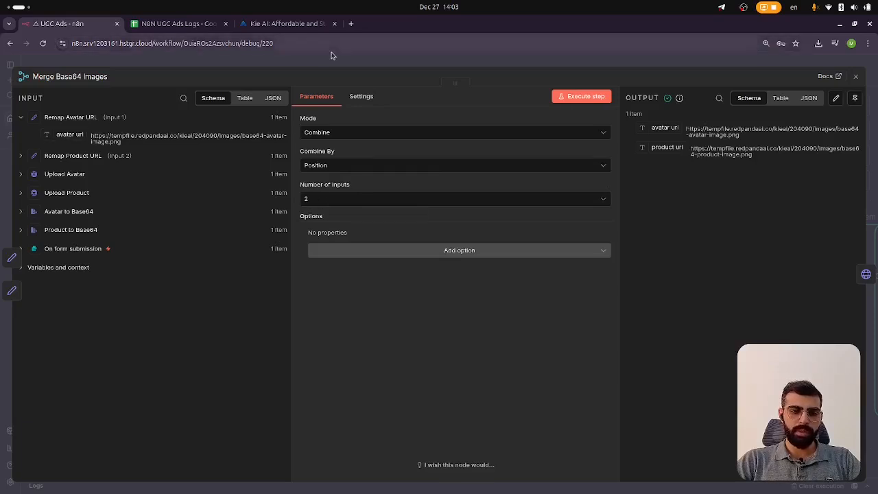
key("Escape")
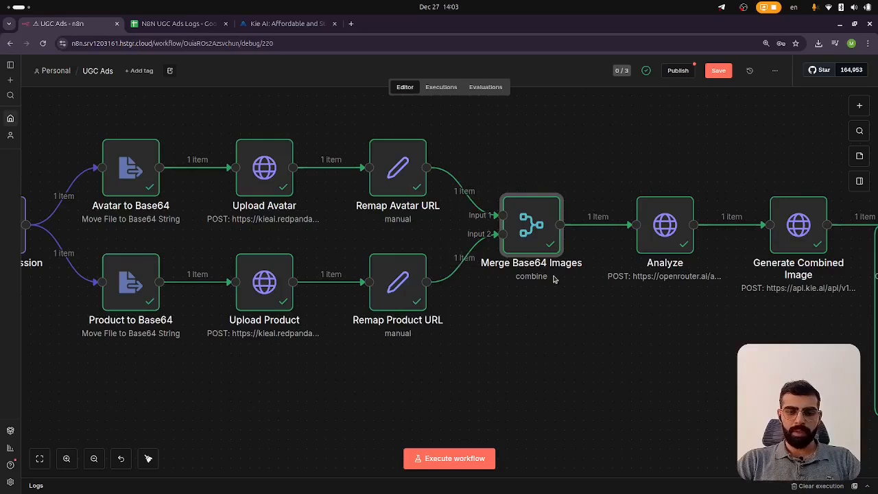
scroll(549, 284, "right", 3)
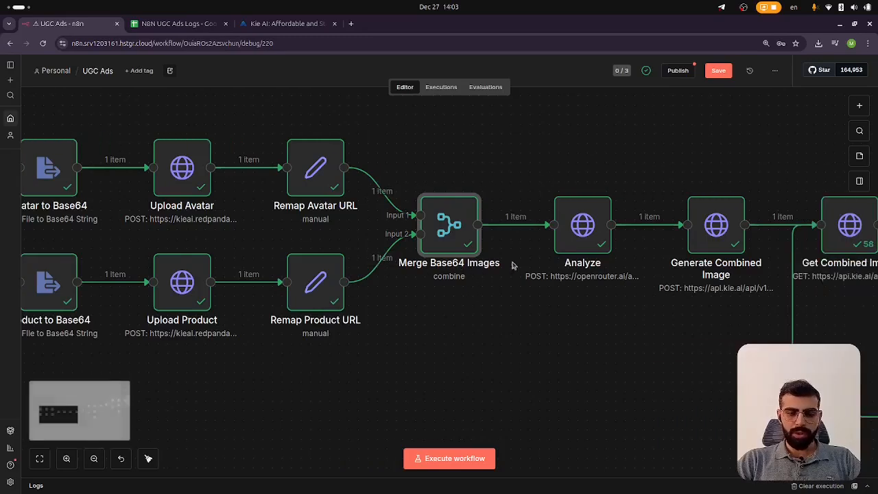
double_click(456, 231)
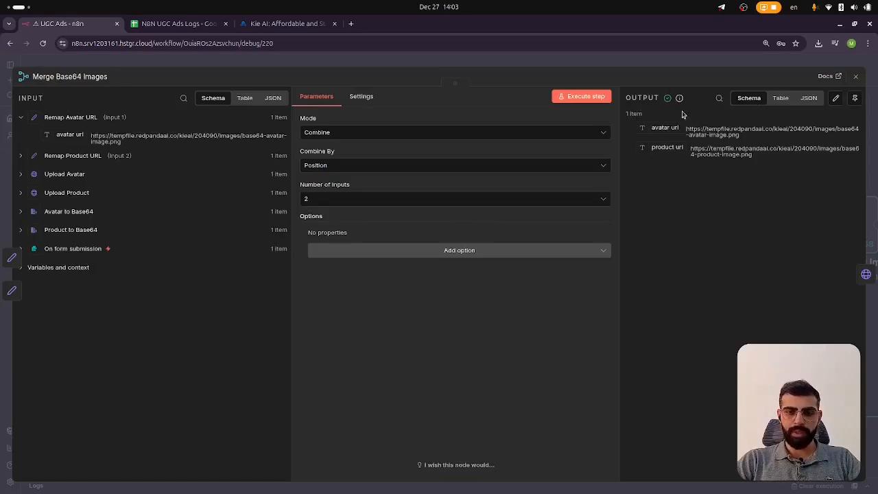
left_click(656, 64)
Open the Analyze node and examine its OpenRouter request settings and the JSON body prompt
scroll(501, 302, "right", 5)
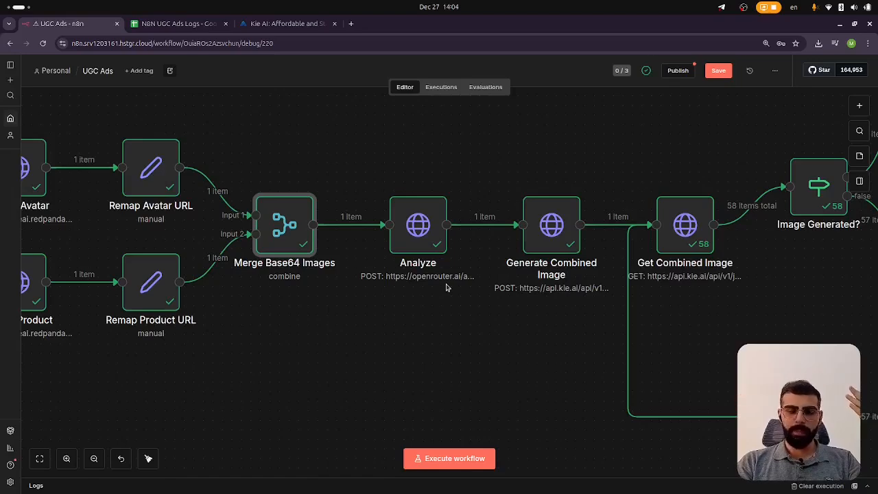
double_click(422, 225)
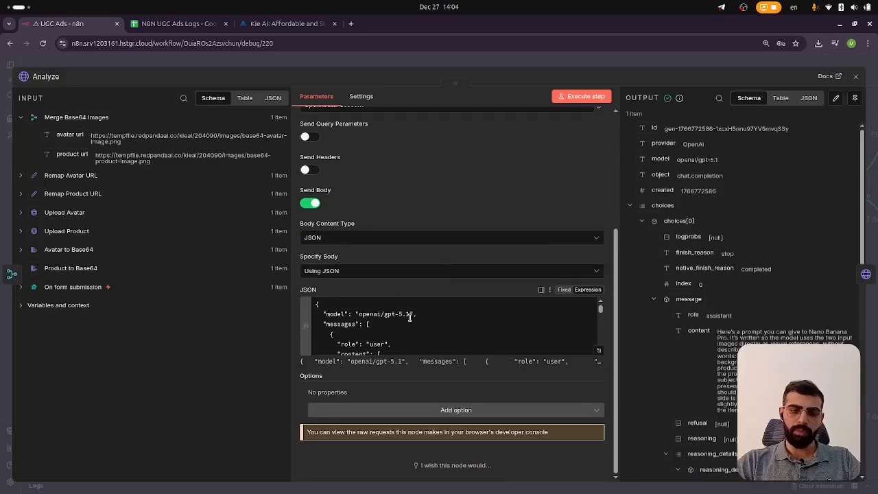
scroll(425, 314, "down", 3)
scroll(427, 315, "up", 3)
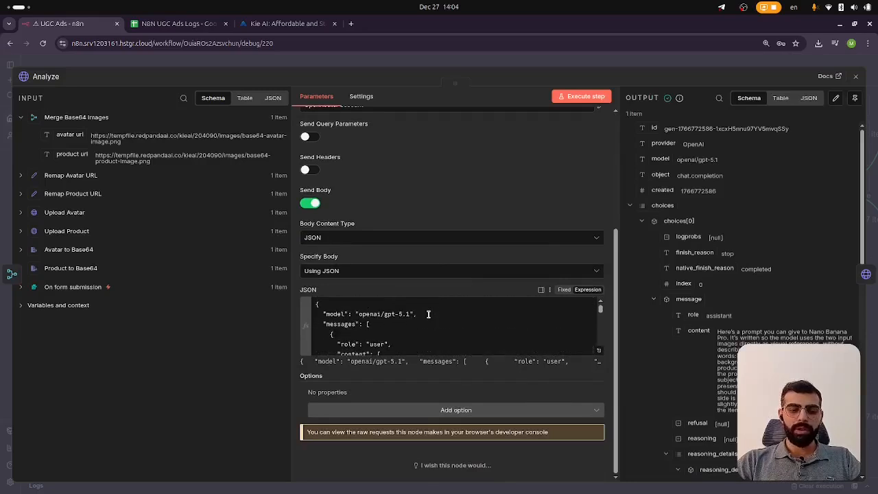
scroll(428, 314, "down", 2)
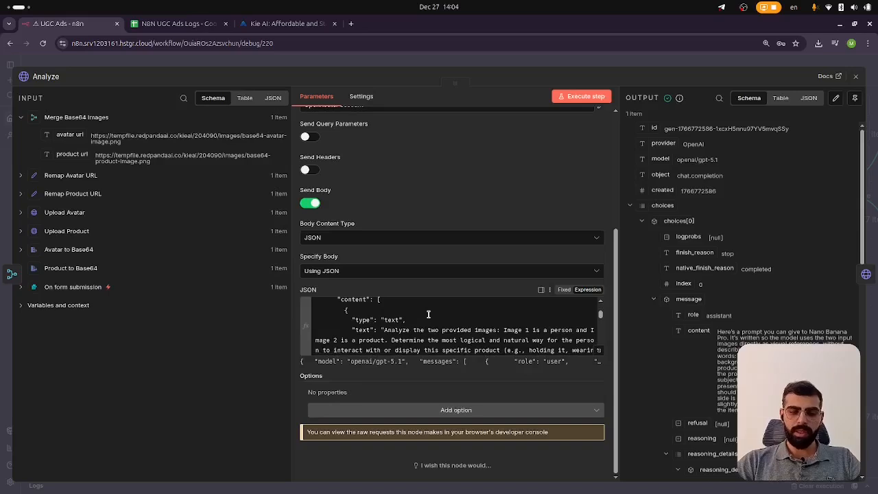
scroll(428, 315, "down", 2)
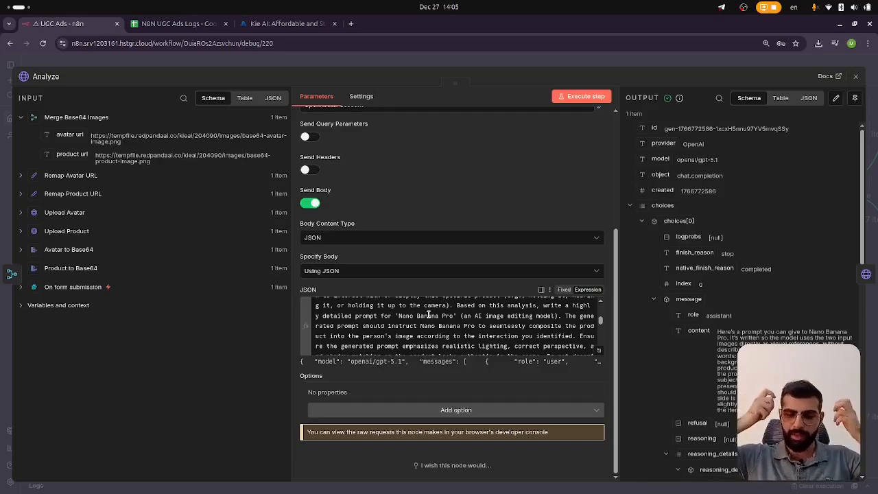
scroll(452, 350, "up", 1)
scroll(454, 343, "up", 2)
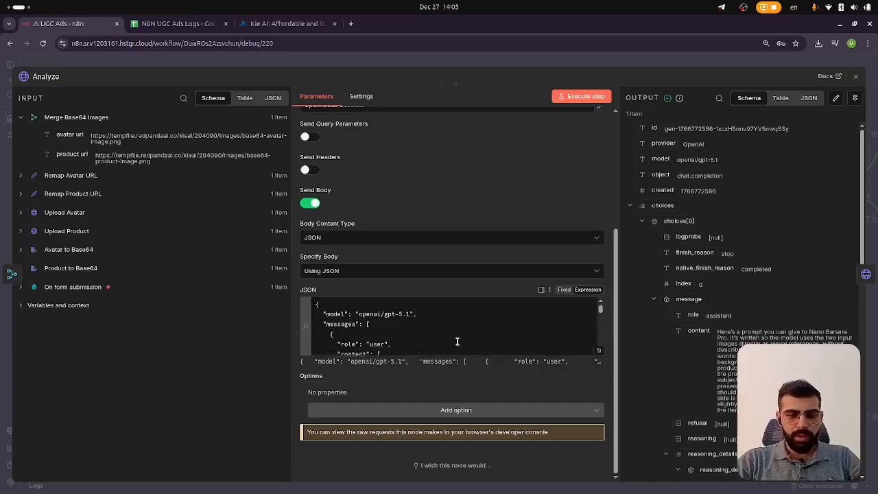
scroll(463, 337, "down", 10)
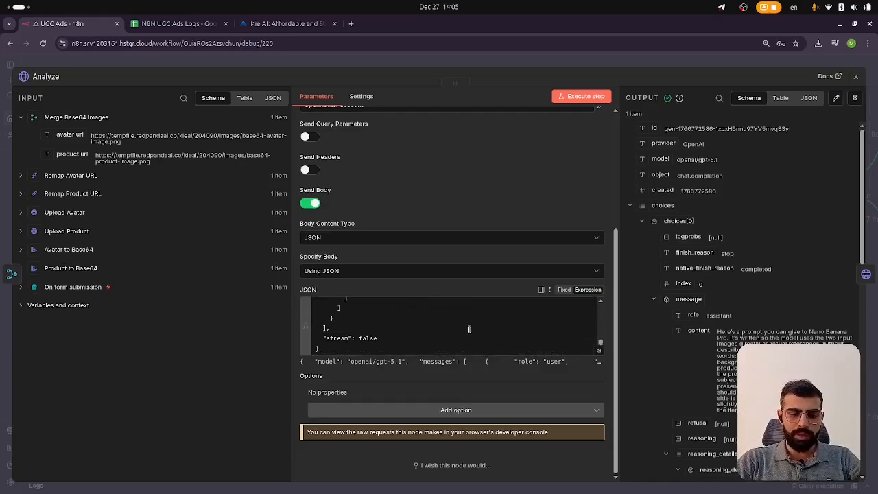
scroll(425, 247, "up", 3)
scroll(427, 426, "up", 3)
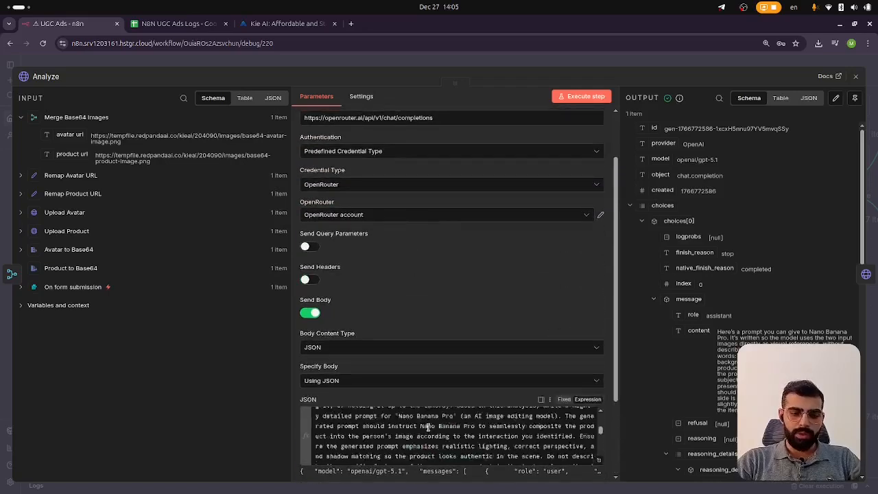
scroll(427, 426, "up", 3)
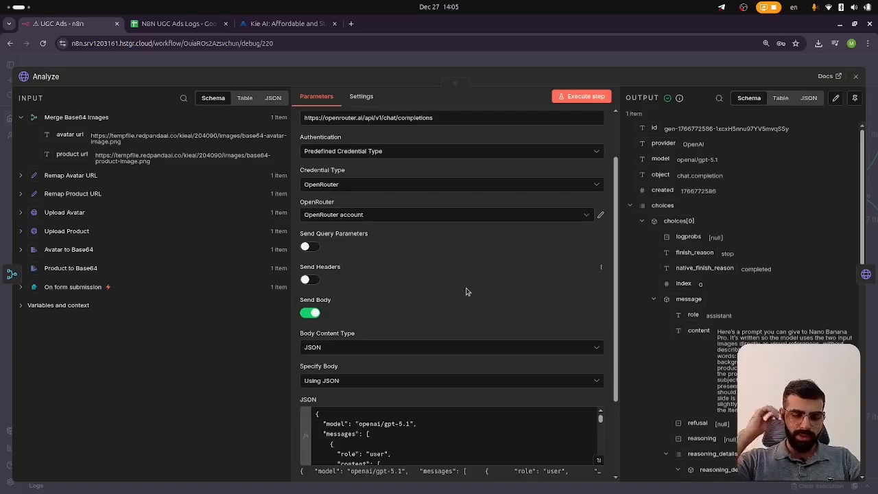
scroll(494, 302, "up", 3)
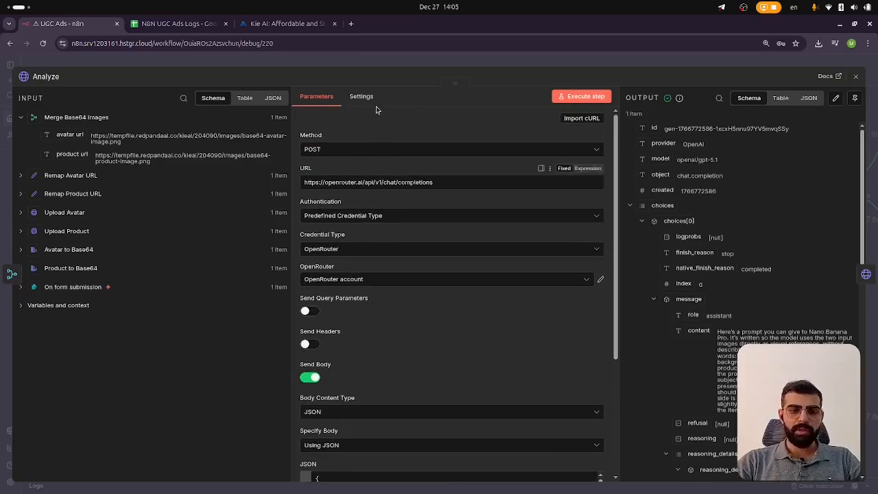
Open openrouter.ai in a new tab and sign in with a Google account
left_click(352, 23)
type("open")
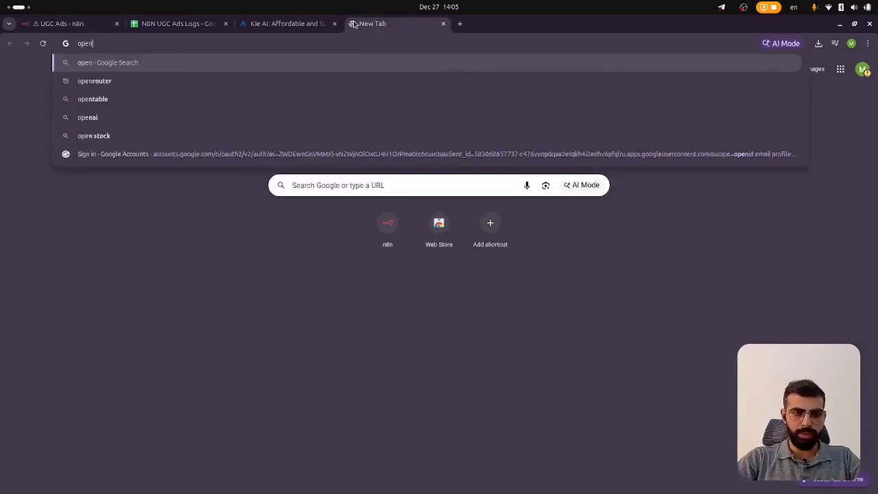
left_click(94, 99)
left_click(171, 151)
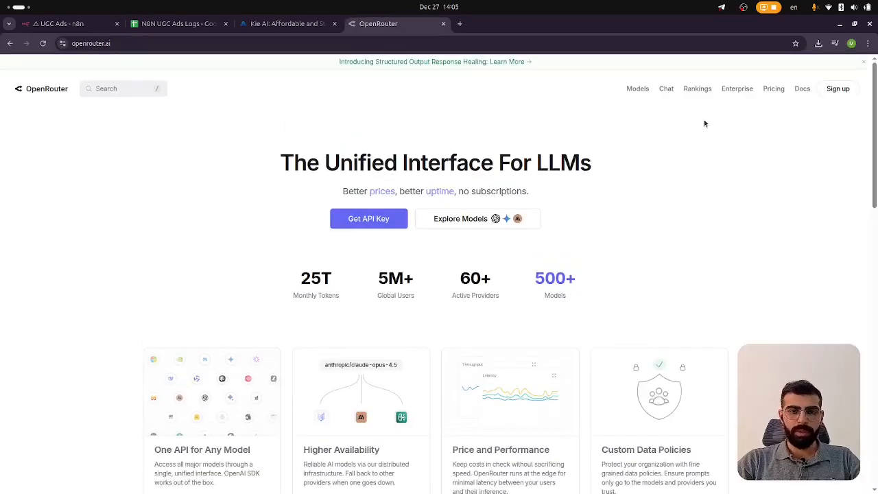
left_click(838, 88)
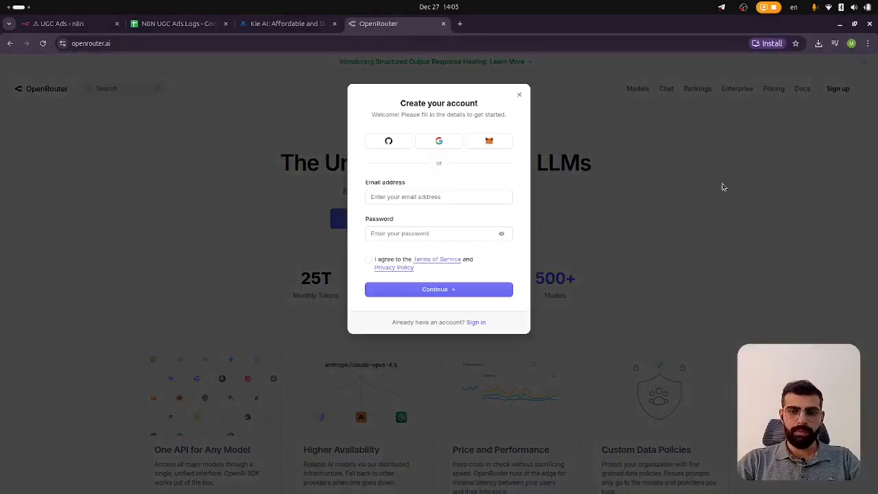
left_click(439, 142)
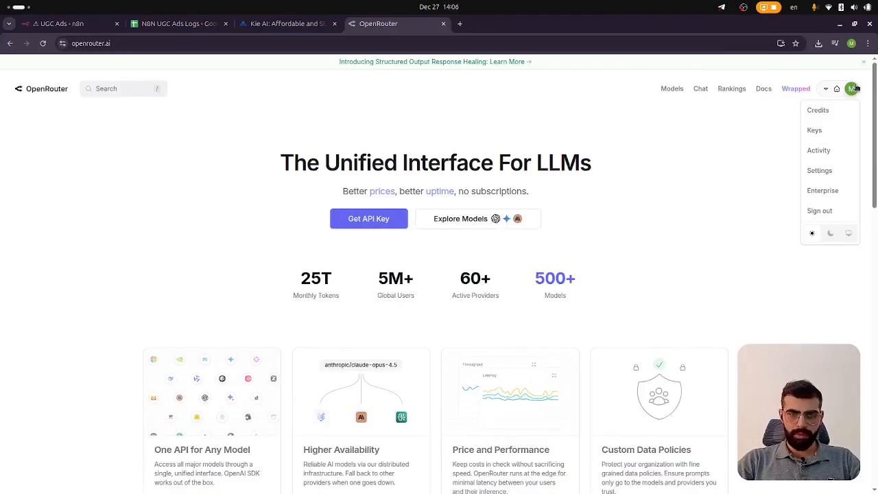
Open the OpenRouter API Keys page and view the Create API Key dialog before closing it
left_click(815, 130)
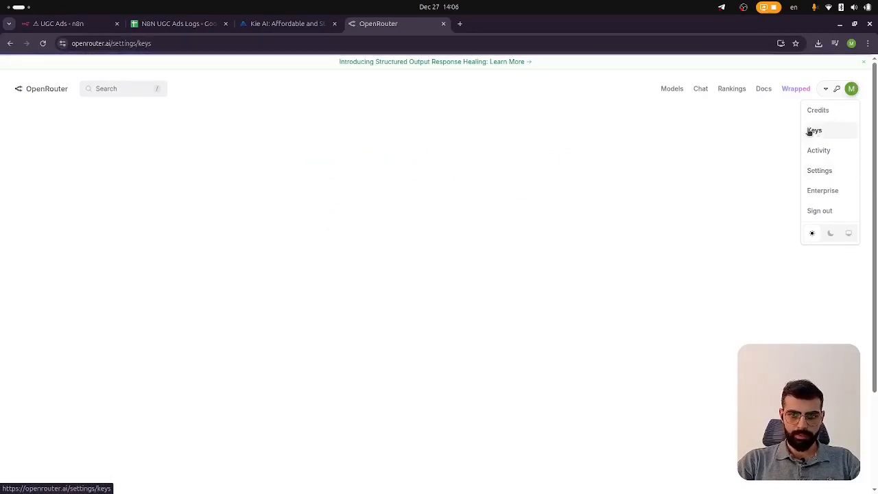
left_click(617, 151)
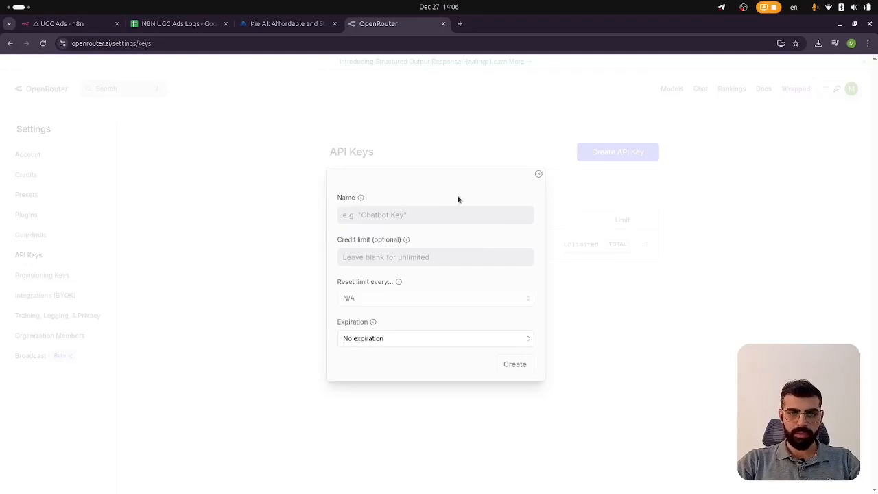
left_click(539, 174)
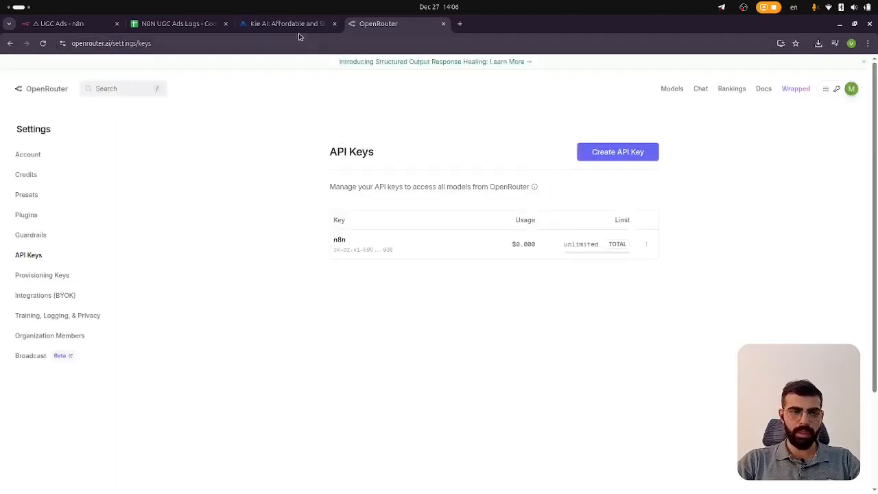
Return to the workflow, close the Analyze node, and search the nodes panel for openrouter
left_click(88, 24)
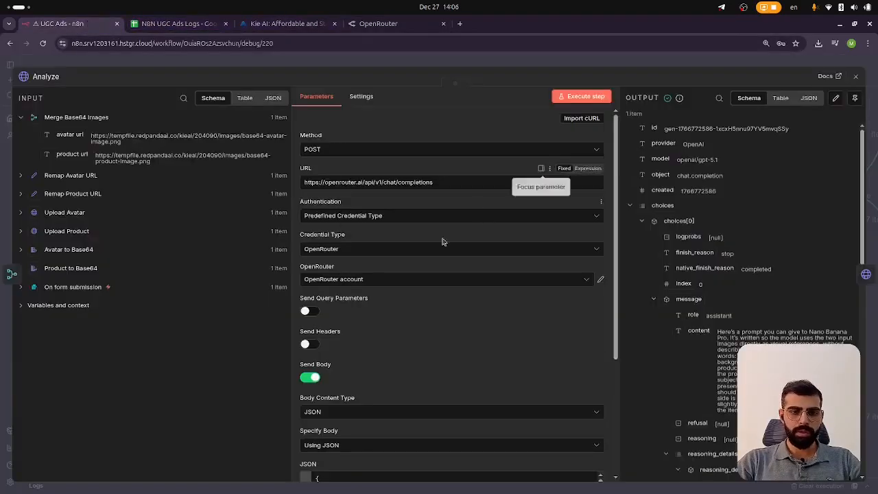
left_click(377, 65)
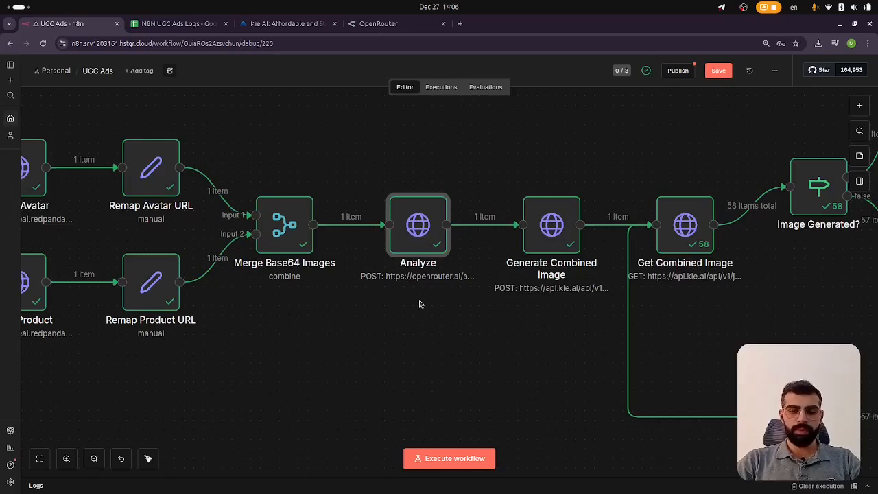
left_click(860, 105)
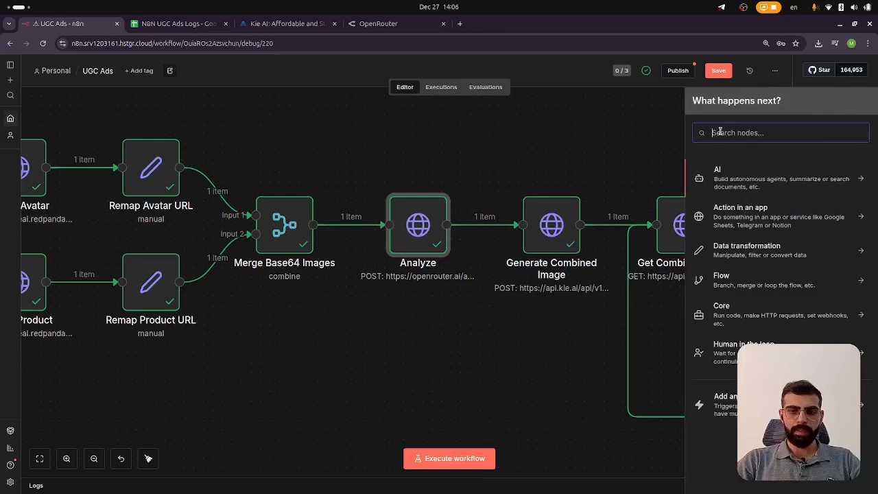
type("openrouter")
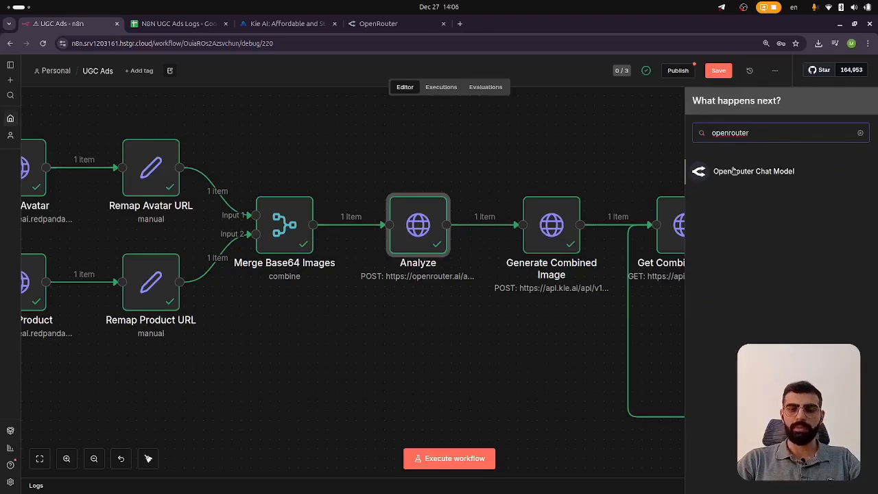
Close the nodes panel, open the Analyze node, and review its request method, URL and credential settings
left_click(406, 363)
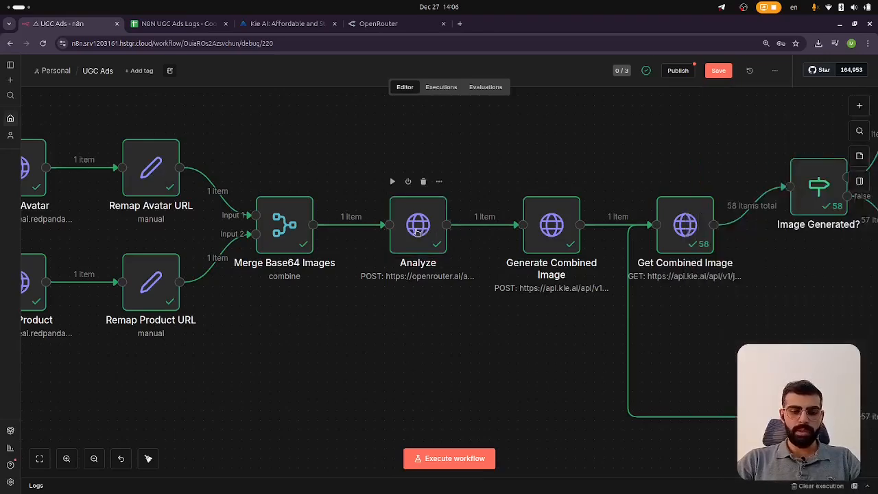
scroll(420, 230, "up", 2)
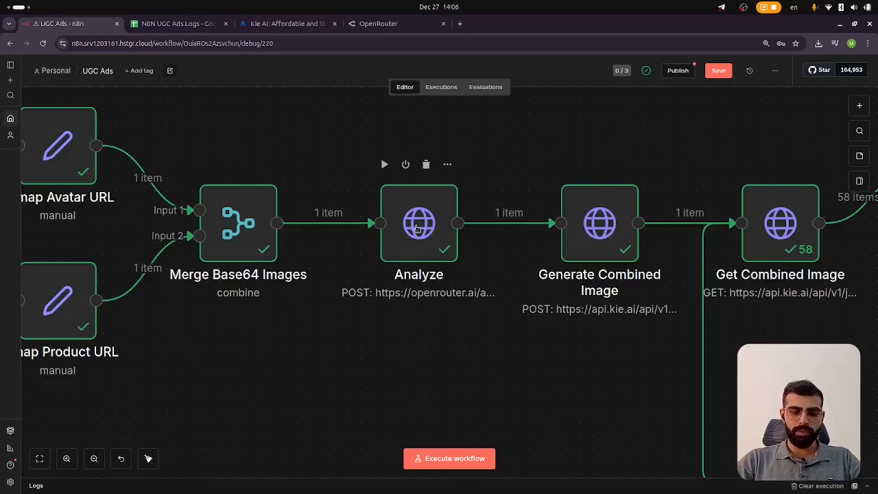
double_click(417, 228)
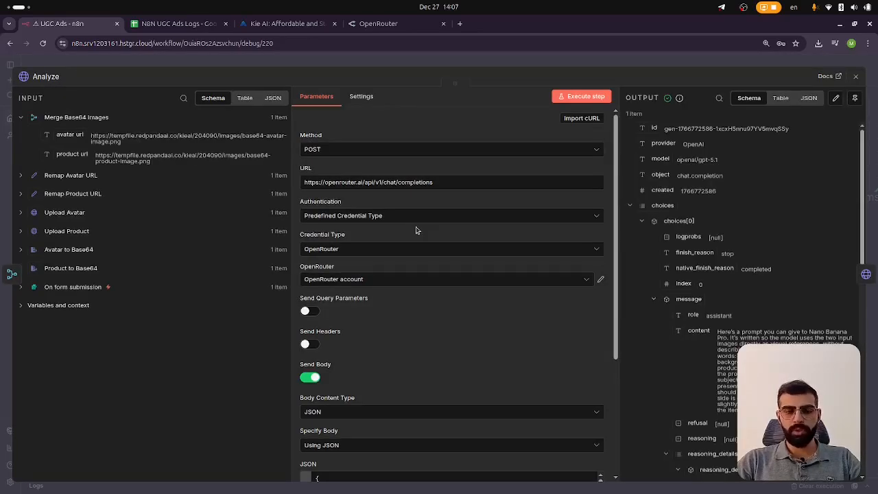
scroll(423, 291, "down", 2)
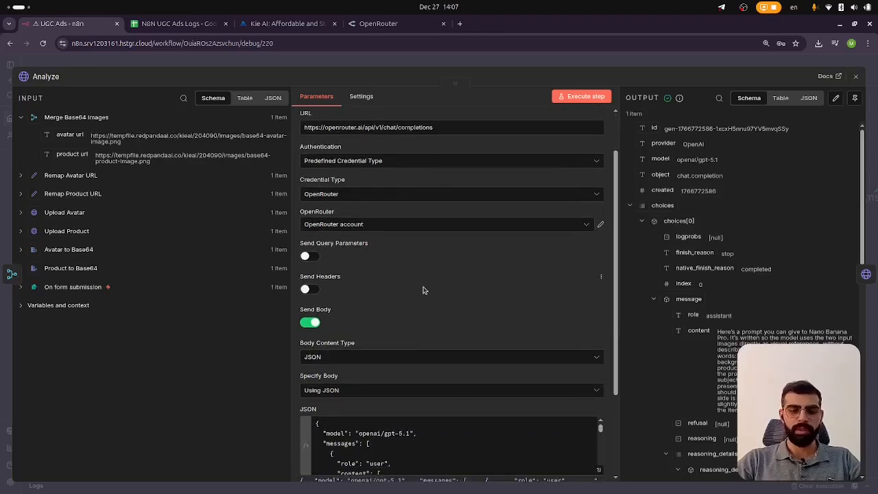
scroll(423, 291, "down", 3)
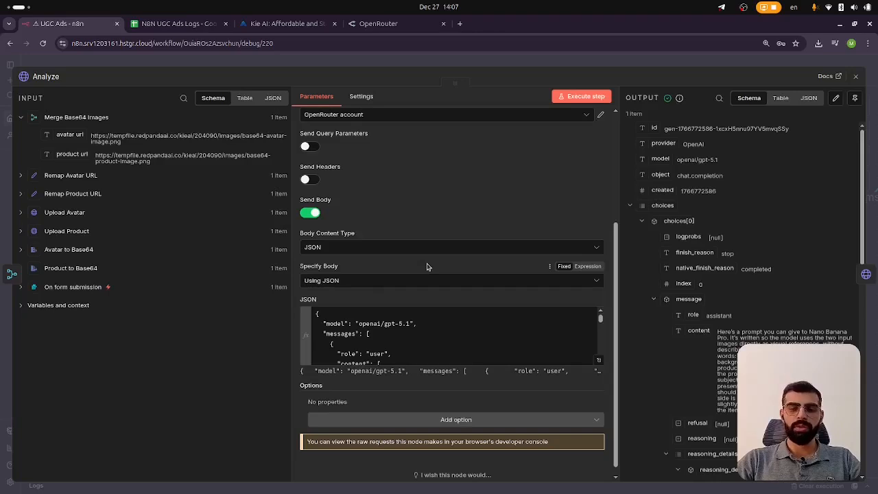
scroll(428, 267, "up", 5)
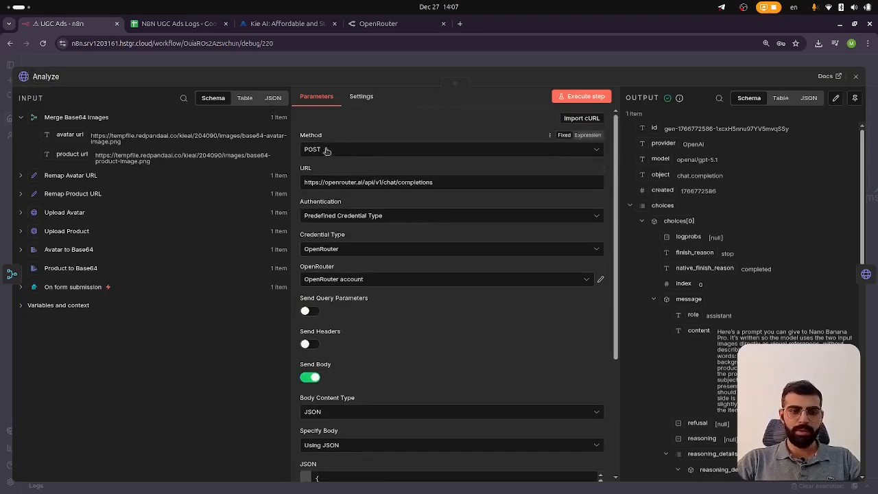
scroll(330, 155, "down", 2)
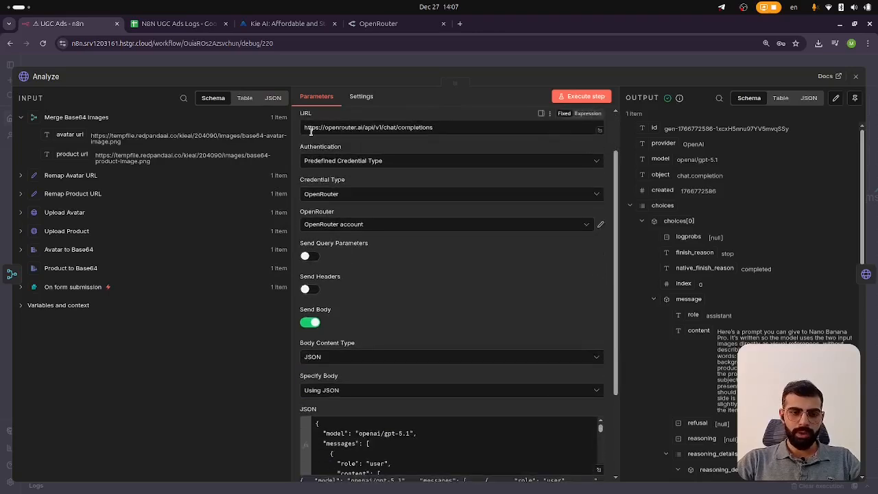
left_click_drag(443, 131, 307, 128)
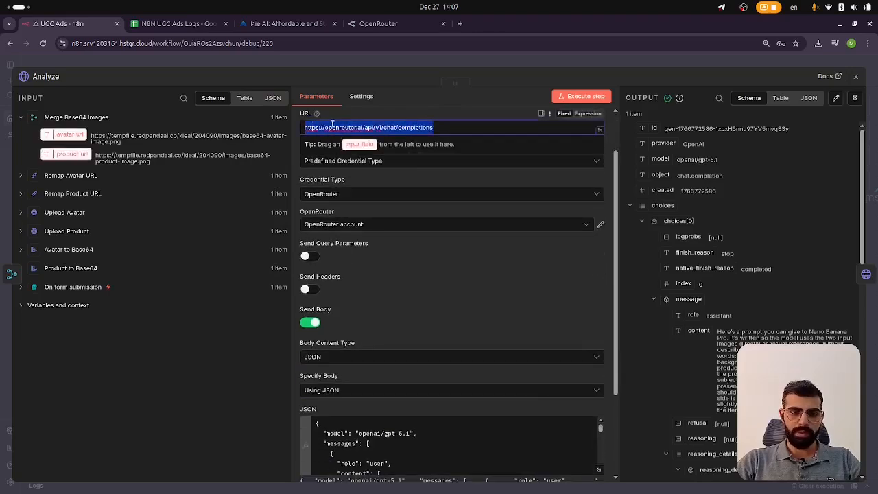
left_click(352, 117)
scroll(367, 180, "up", 2)
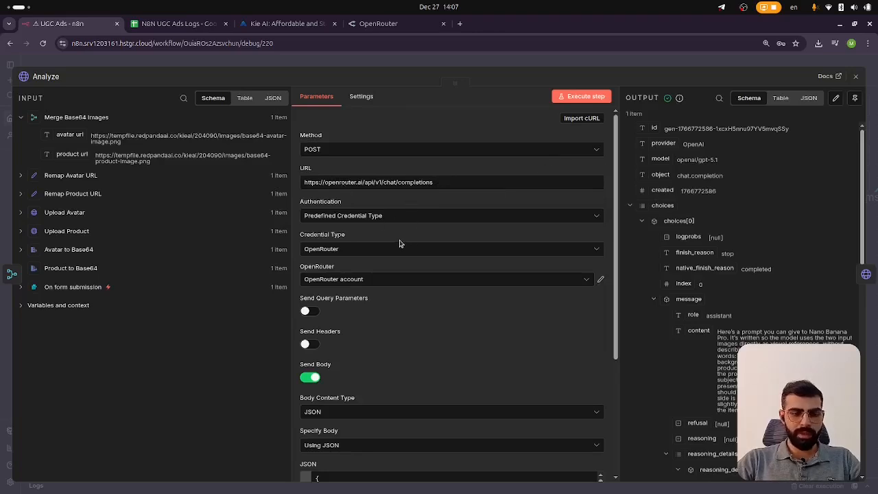
Inspect the Authentication and Credential Type options and open the OpenRouter account credential before closing its dialog
left_click(317, 218)
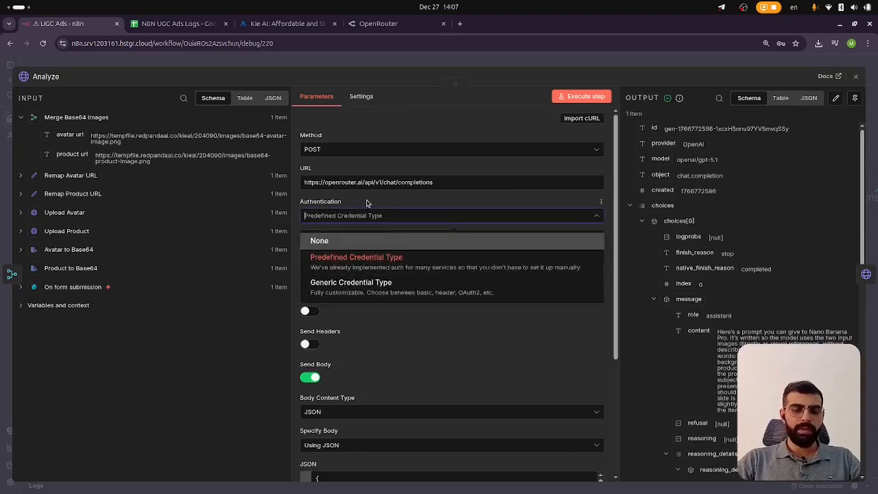
left_click(363, 260)
left_click(350, 251)
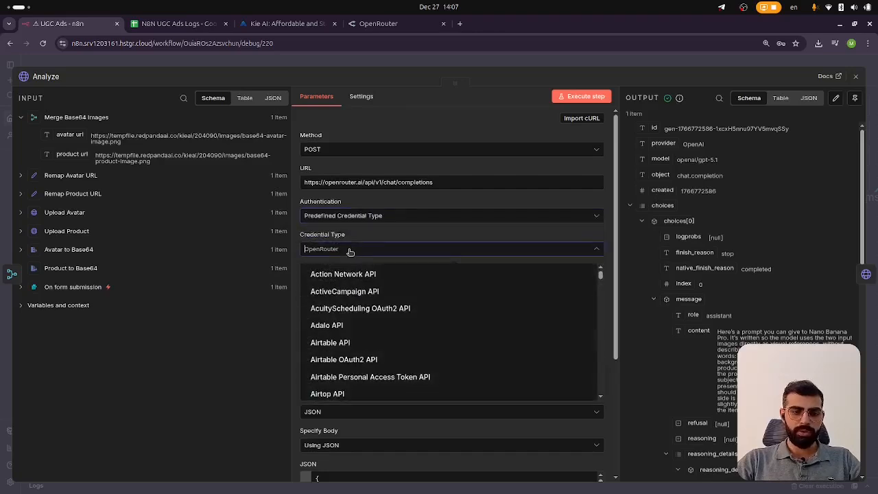
left_click(349, 251)
scroll(351, 229, "down", 2)
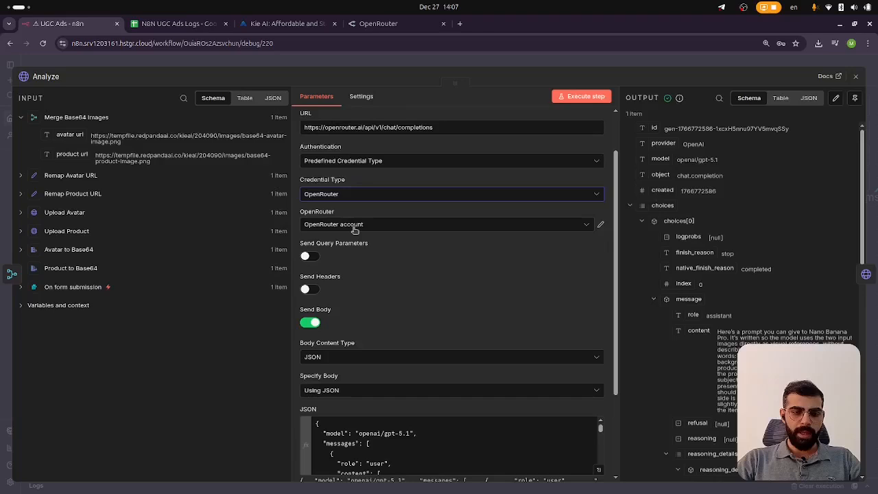
left_click(545, 226)
left_click(402, 296)
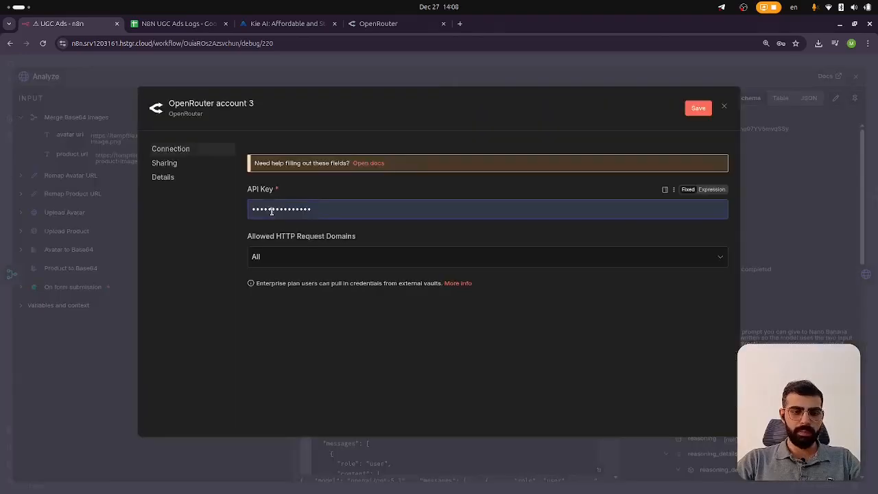
left_click(724, 106)
left_click(469, 300)
Open the JSON body in the expression editor and examine the model and the text prompt sent to OpenRouter
scroll(389, 313, "down", 4)
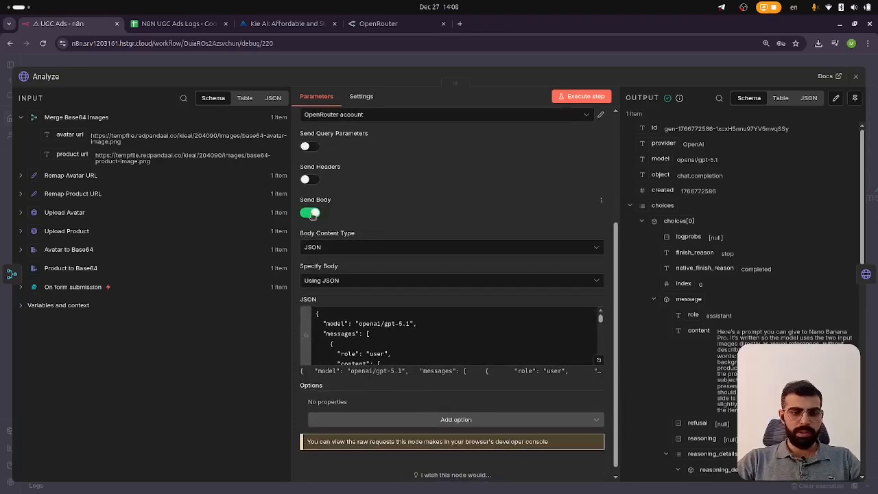
scroll(317, 206, "down", 1)
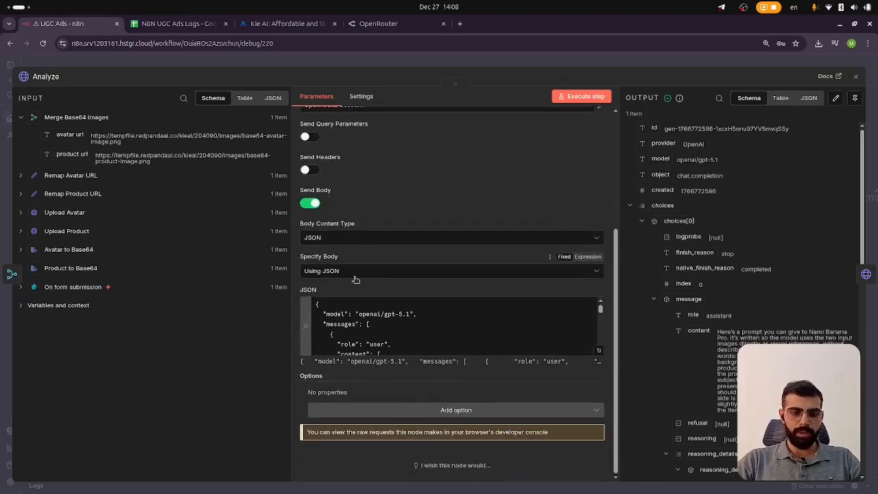
left_click(598, 350)
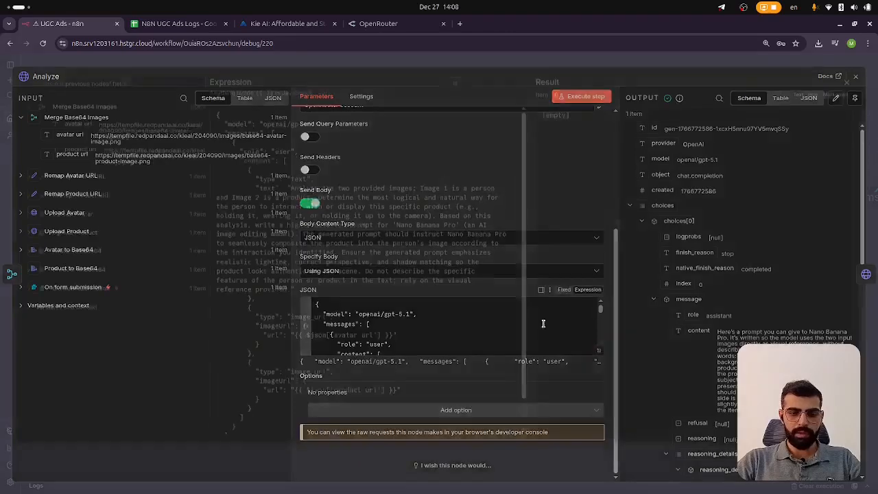
scroll(330, 226, "down", 2)
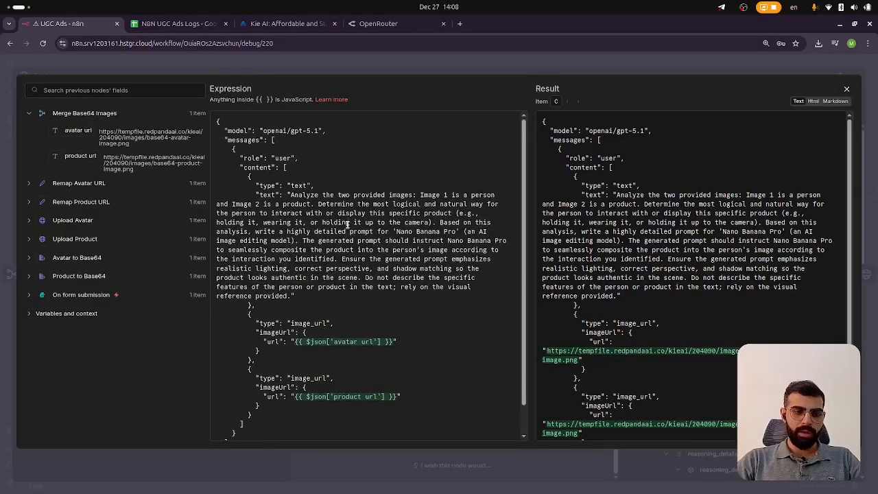
scroll(343, 225, "up", 2)
scroll(347, 225, "down", 2)
scroll(347, 226, "up", 2)
left_click(341, 163)
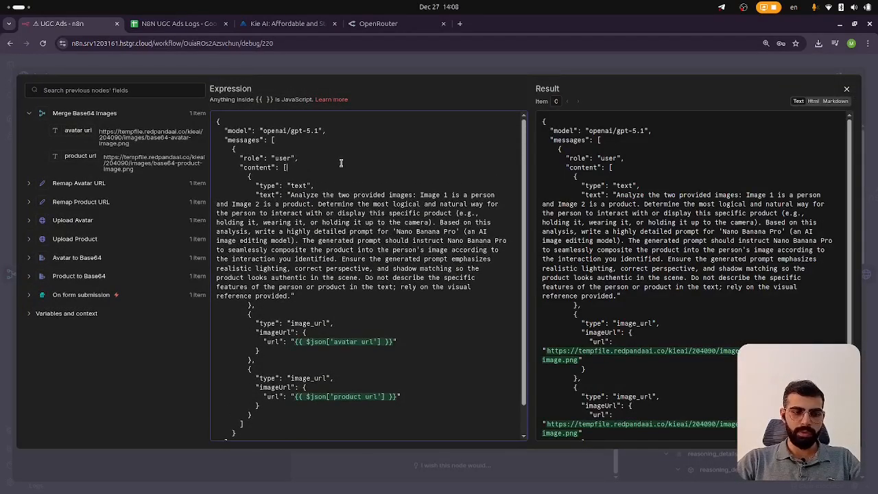
key("ctrl+a")
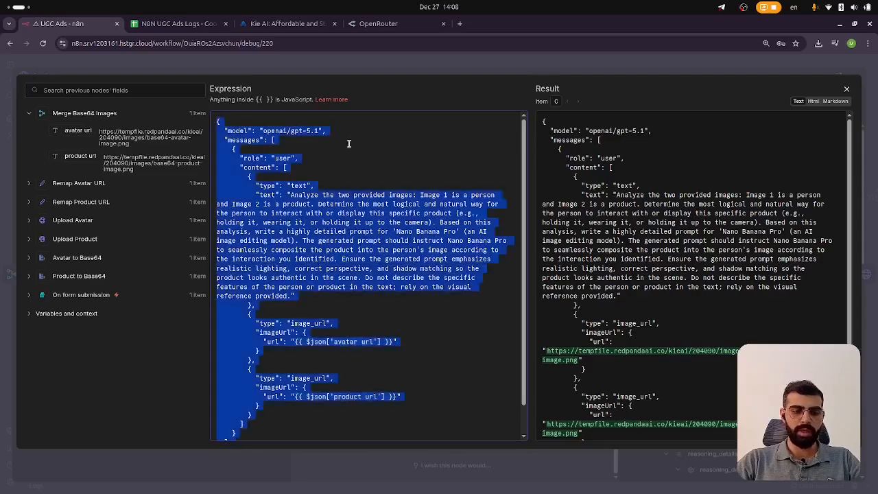
left_click(353, 163)
scroll(350, 214, "down", 2)
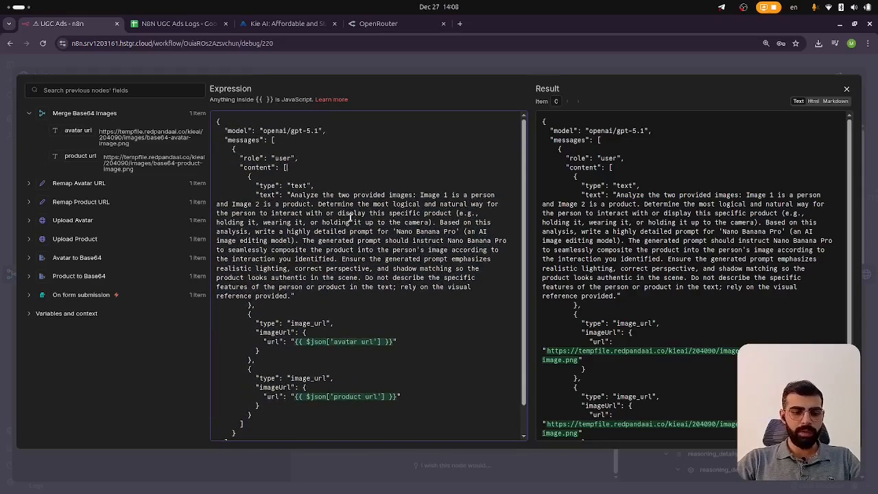
scroll(352, 219, "up", 2)
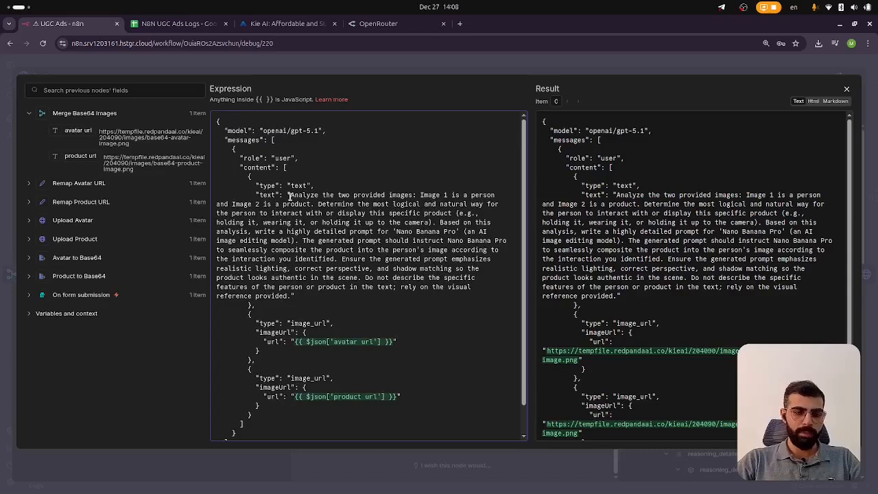
left_click_drag(288, 196, 293, 295)
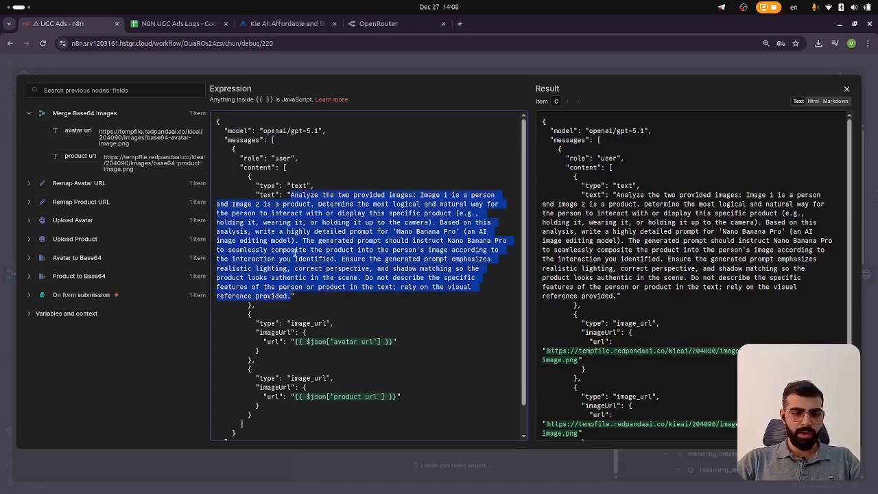
left_click(288, 195)
left_click_drag(289, 195, 284, 195)
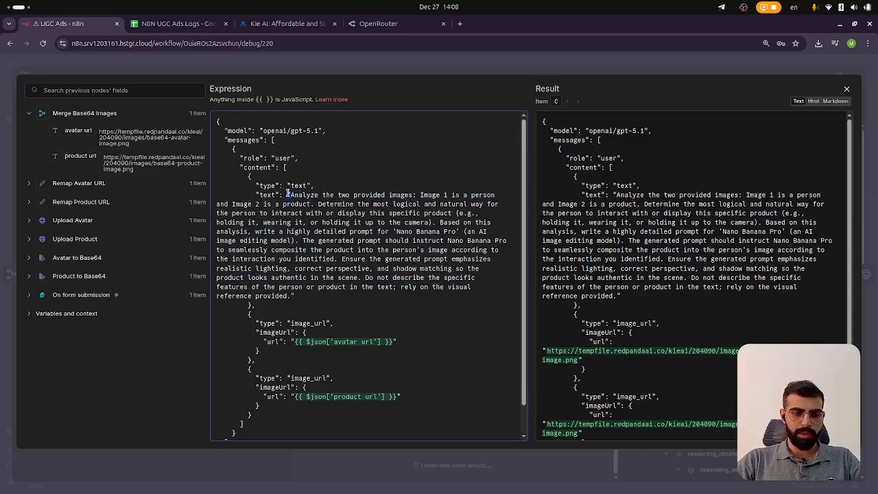
left_click(318, 204)
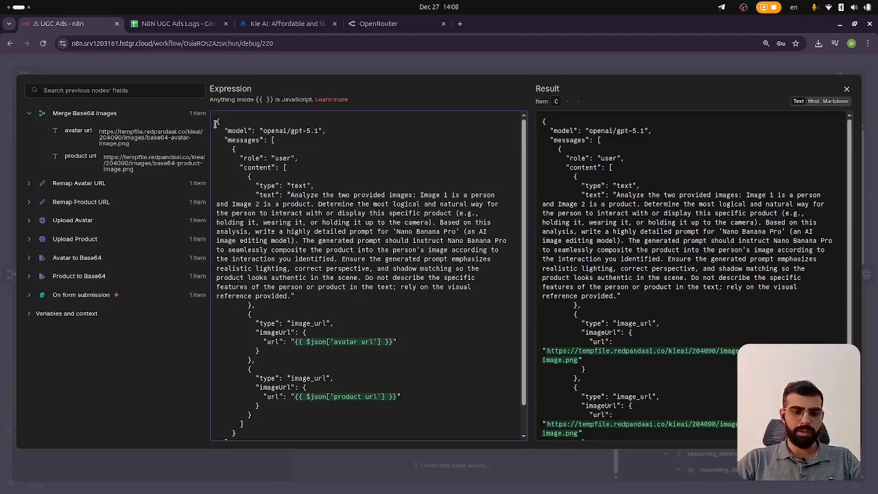
left_click_drag(212, 121, 295, 434)
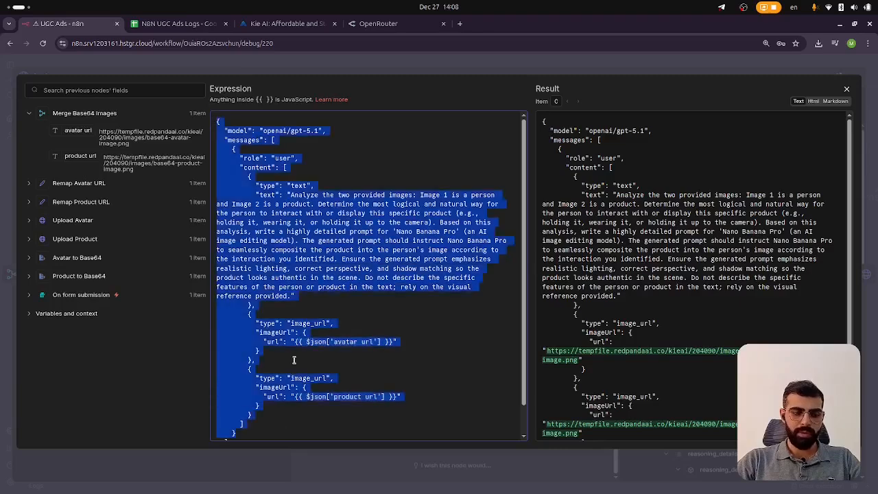
scroll(298, 374, "up", 1)
left_click(329, 259)
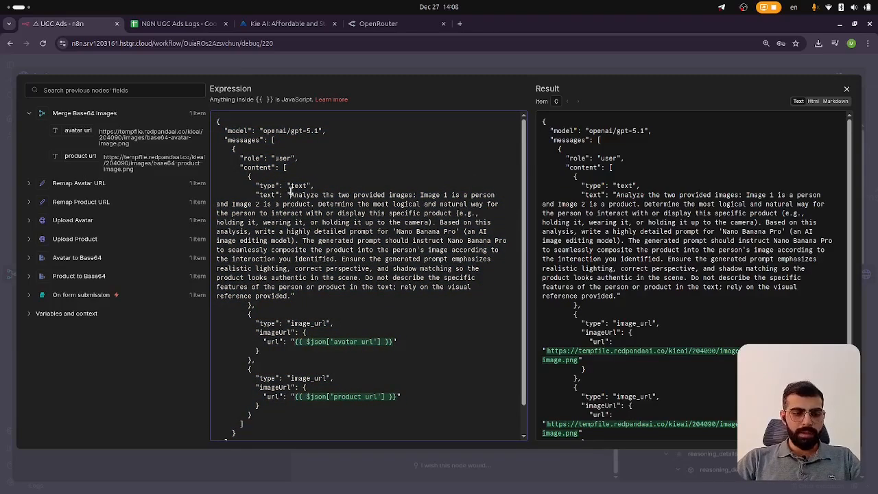
left_click_drag(289, 190, 293, 298)
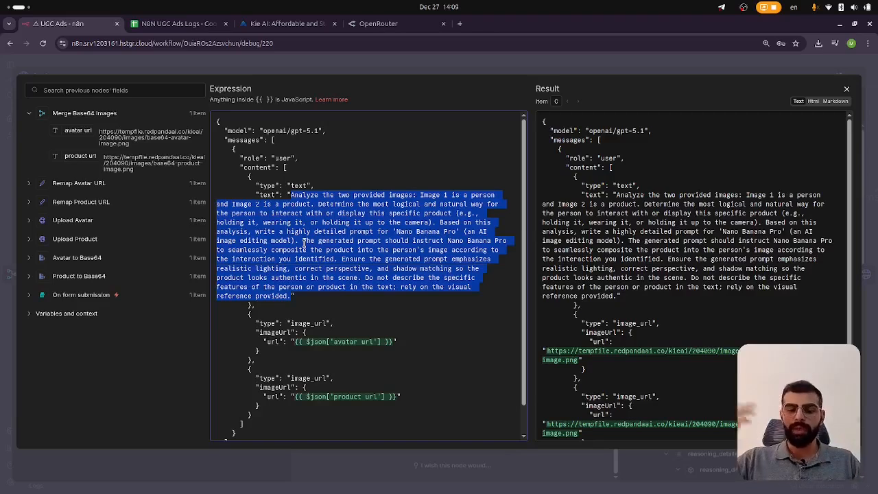
left_click(304, 243)
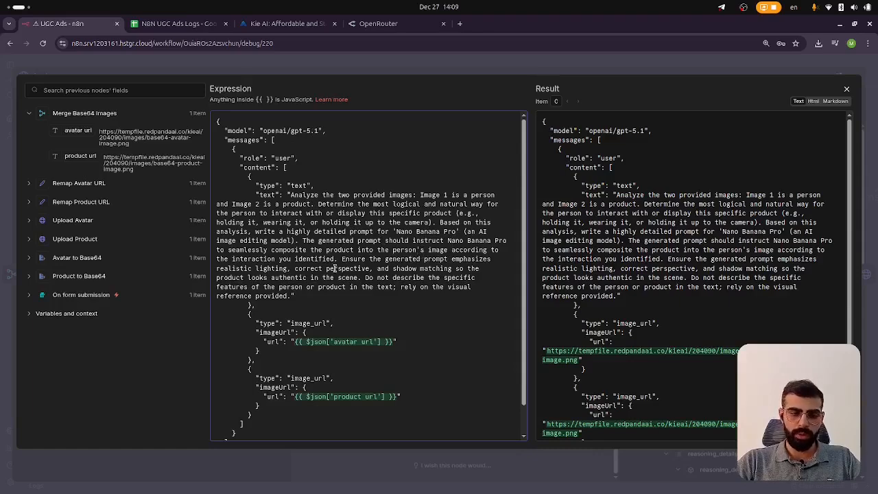
Examine the avatar and product image_url entries in the JSON body
scroll(334, 268, "down", 1)
left_click_drag(243, 289, 388, 304)
left_click(351, 302)
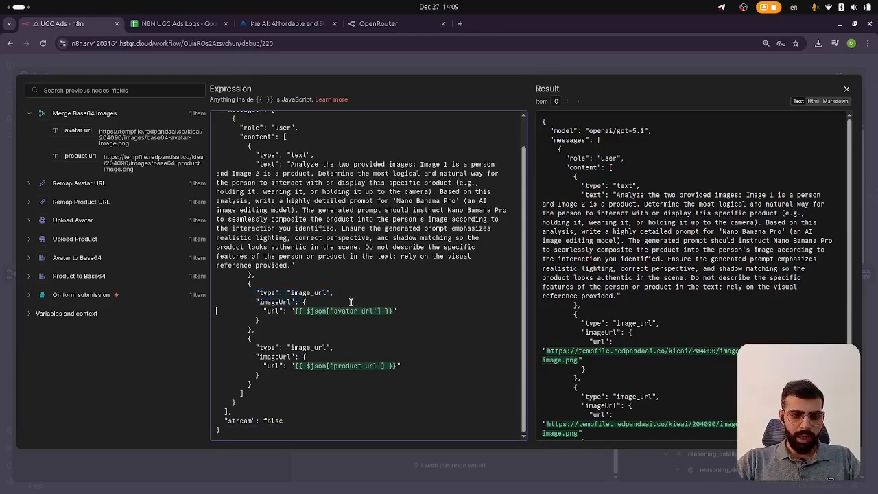
left_click_drag(247, 283, 382, 334)
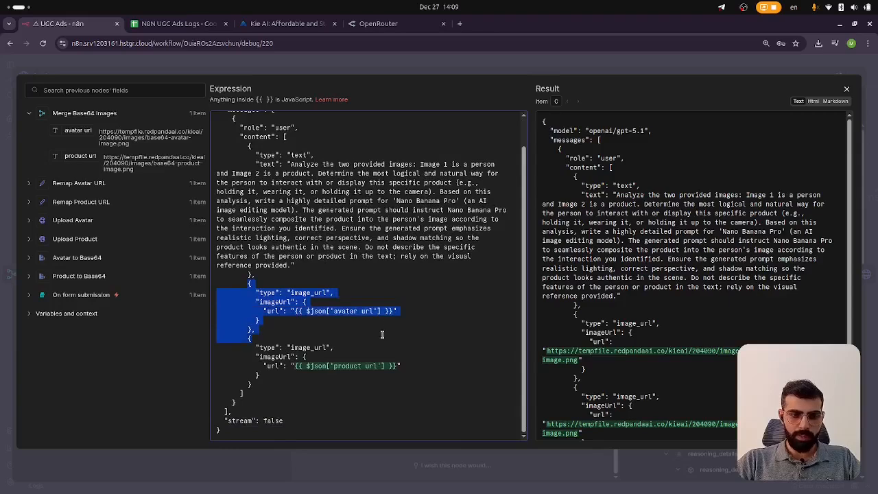
left_click(380, 319)
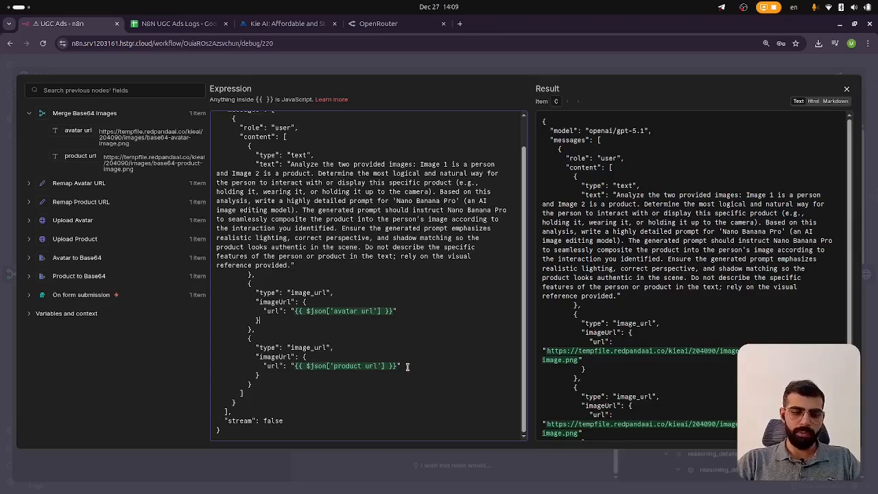
left_click_drag(248, 284, 408, 384)
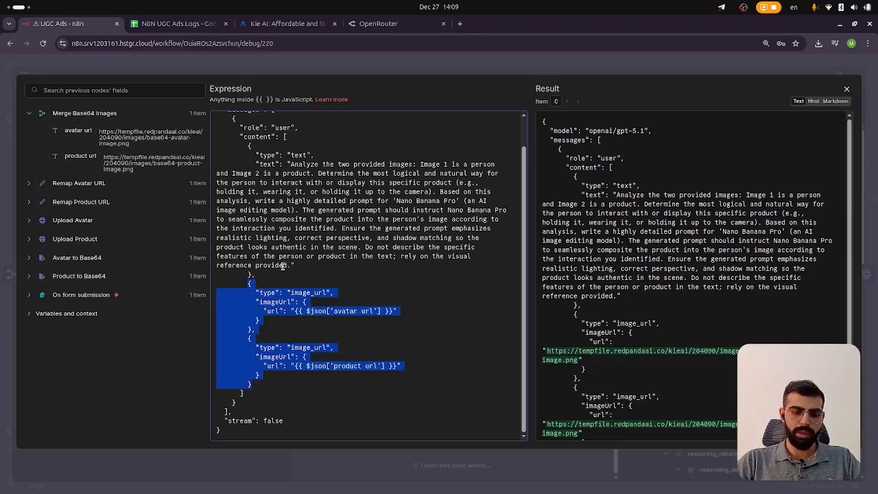
scroll(303, 289, "up", 1)
Close the expression editor and the Analyze node, then reopen it to view its output message
left_click(363, 72)
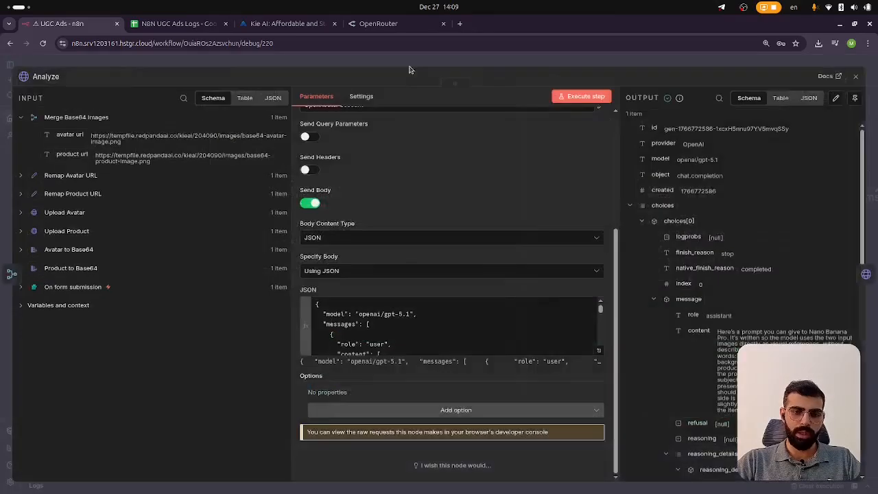
left_click(407, 65)
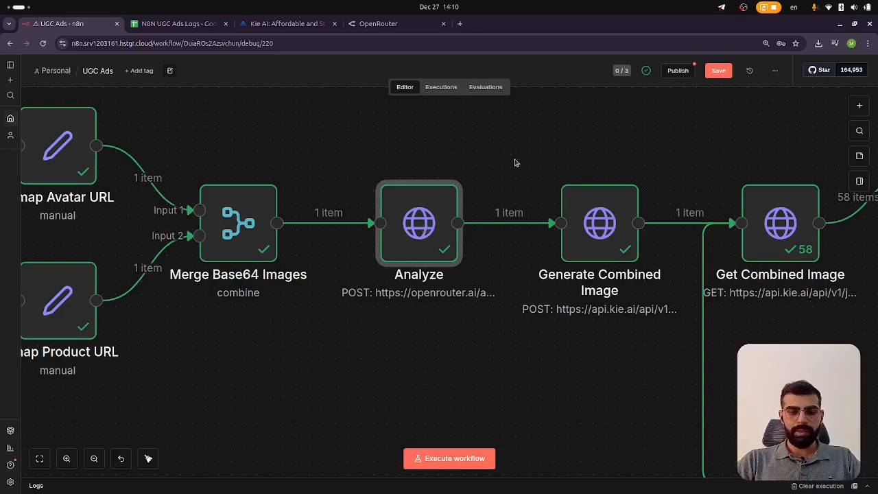
double_click(404, 242)
scroll(709, 267, "down", 4)
scroll(703, 288, "up", 6)
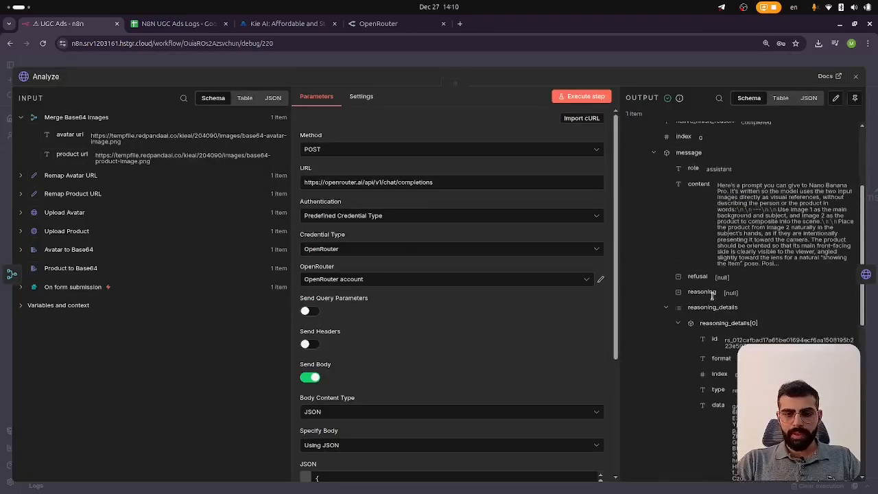
Examine the assistant message content returned in the Analyze node's output
scroll(697, 306, "down", 2)
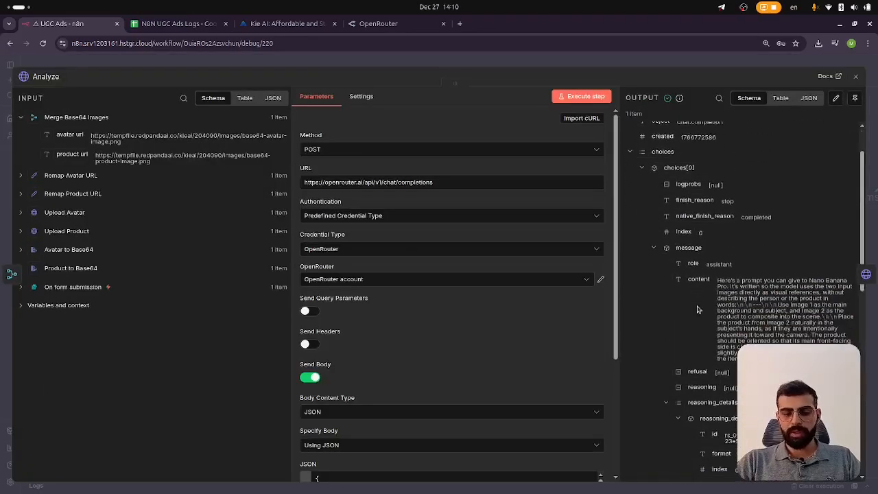
scroll(789, 295, "up", 5)
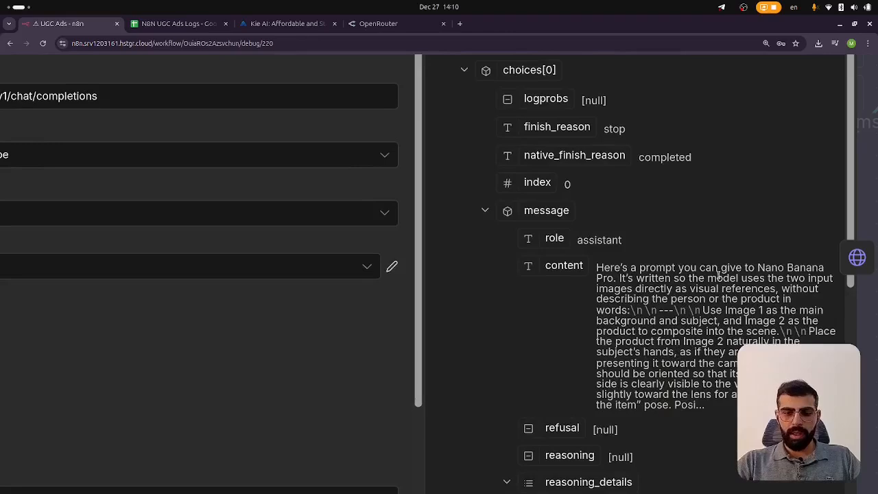
scroll(597, 279, "up", 3)
scroll(600, 275, "down", 5)
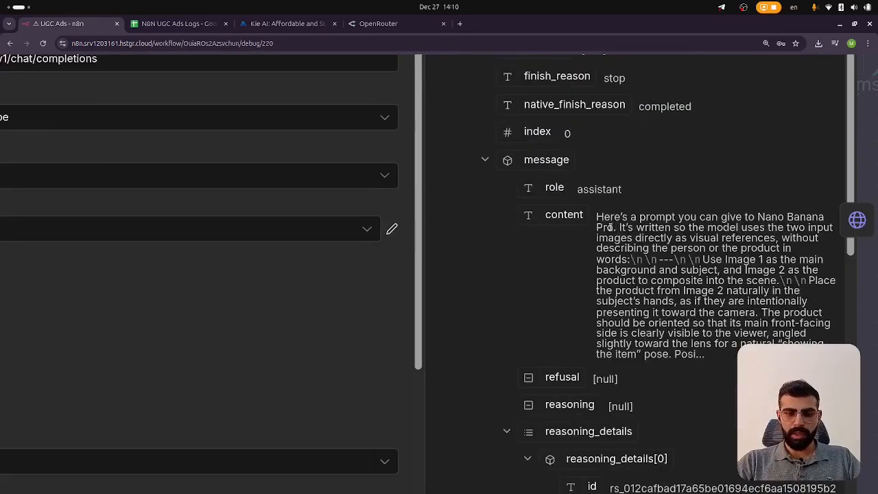
scroll(599, 216, "down", 10)
scroll(661, 290, "up", 10)
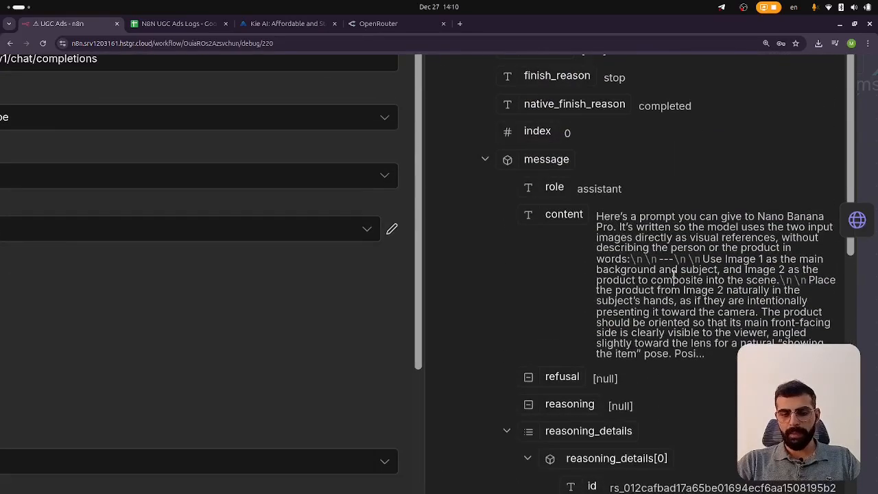
scroll(652, 260, "up", 8)
scroll(670, 266, "down", 5)
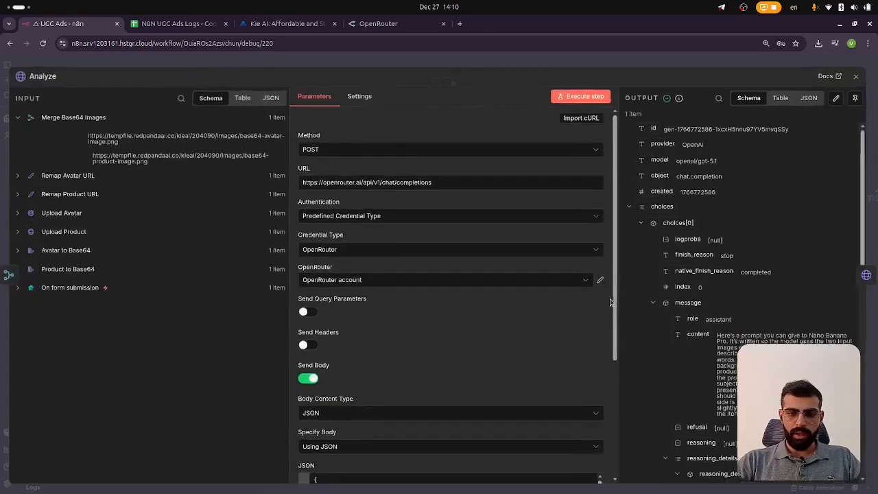
Copy the Analyze node's output as JSON and search the web for json online in a new tab
left_click(809, 99)
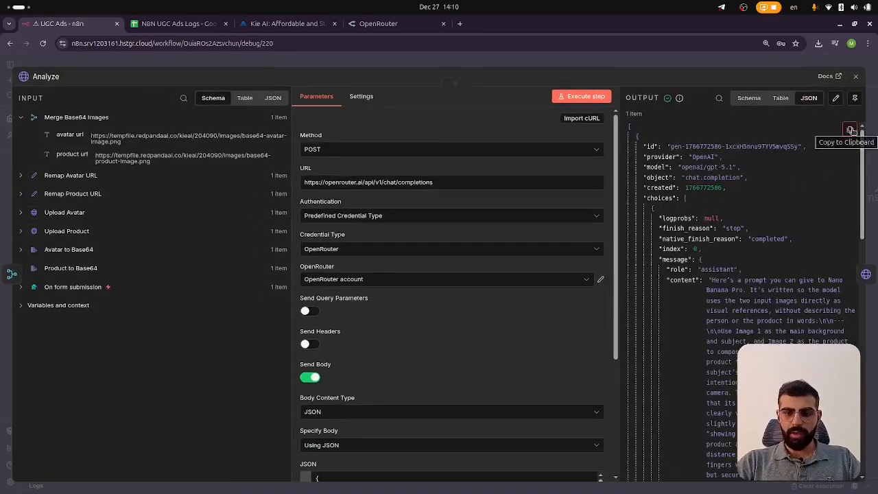
left_click(850, 131)
left_click(460, 23)
type("j")
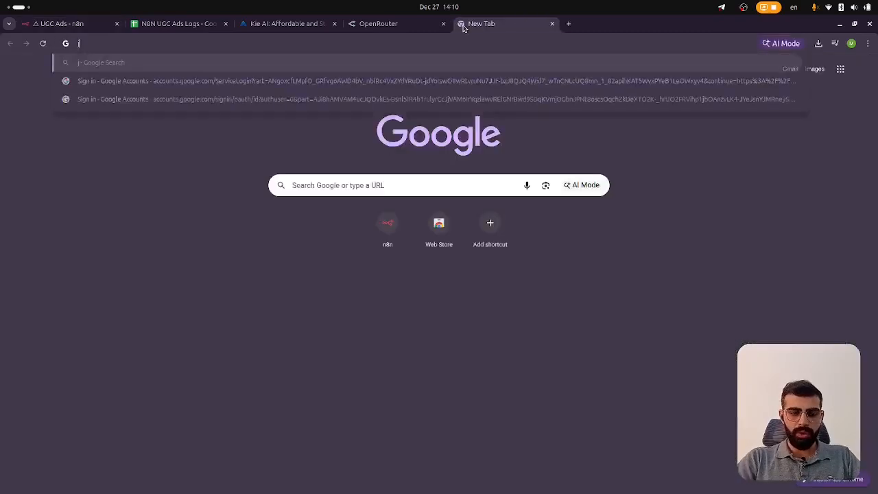
type("sononline")
key("Return")
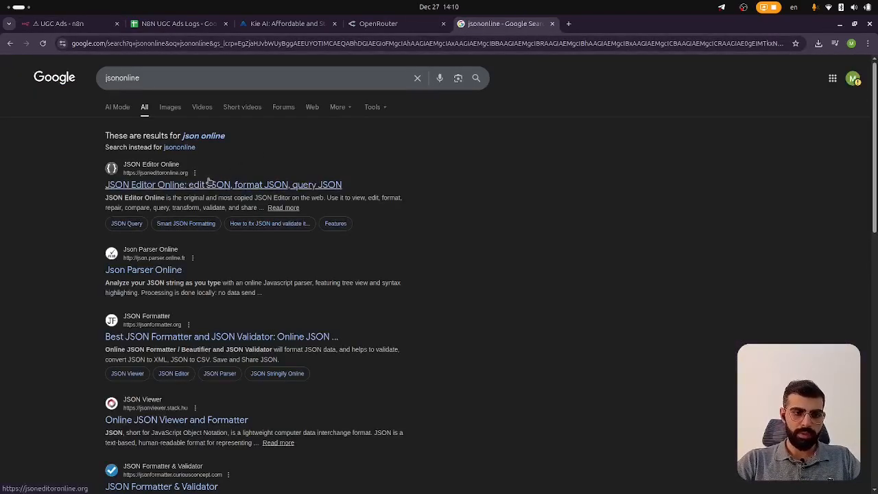
Open JSON Editor Online, replace the sample with the copied JSON, and copy it into the tree view pane
left_click(211, 184)
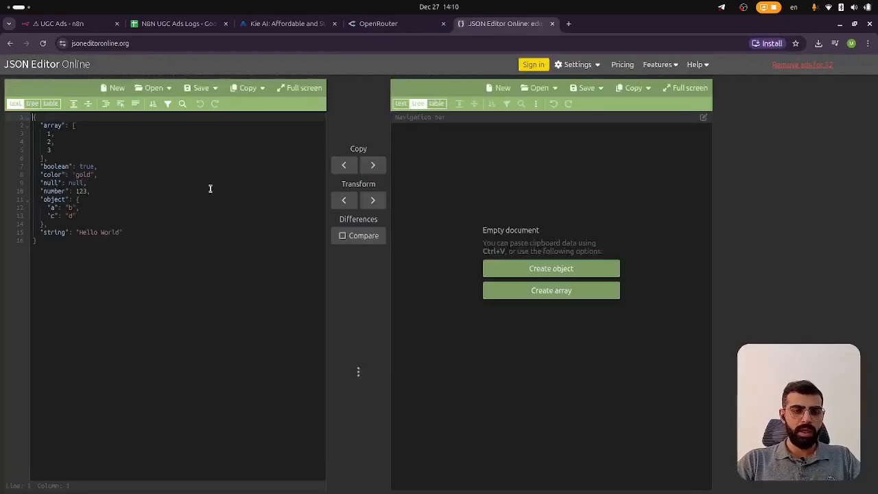
left_click(214, 225)
key("ctrl+a")
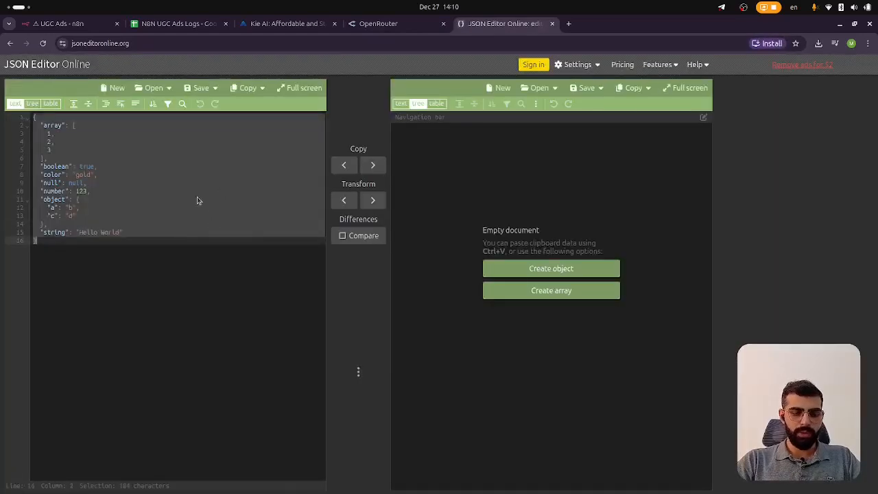
key("ctrl+v")
scroll(206, 206, "up", 20)
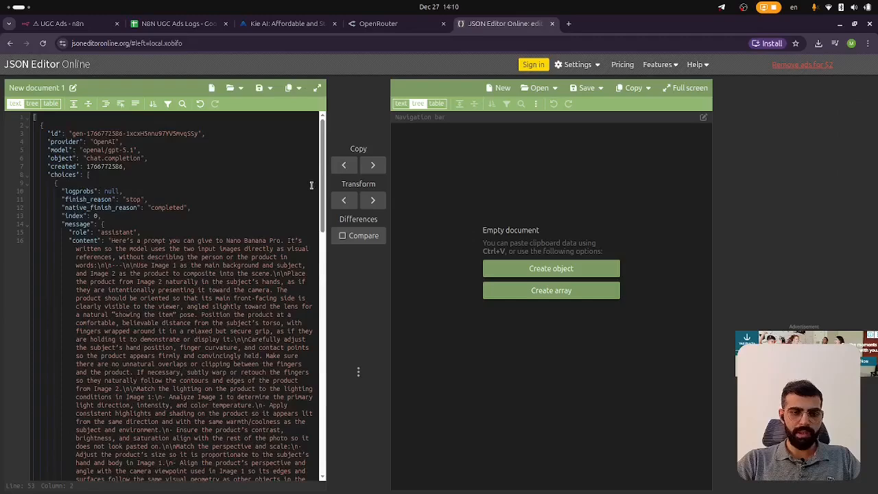
left_click(374, 166)
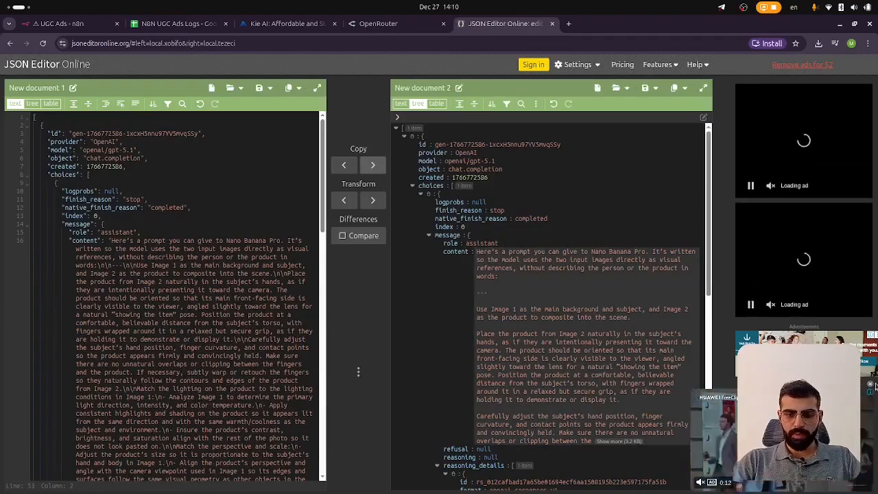
Expand and read the full message content text in the tree view
scroll(515, 227, "down", 1)
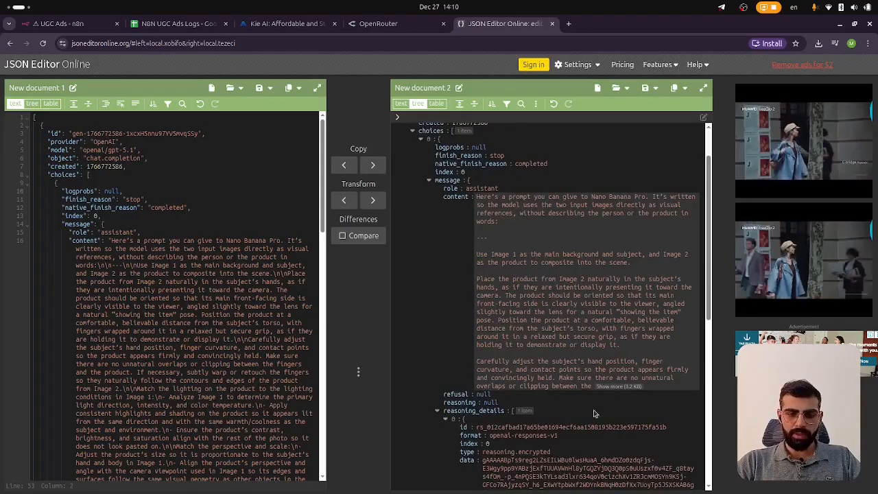
left_click(621, 390)
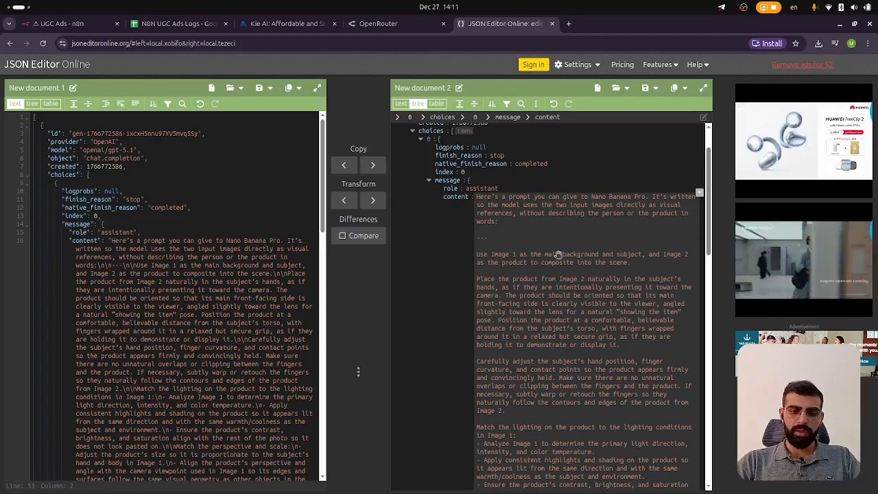
scroll(553, 257, "down", 3)
scroll(553, 257, "down", 3)
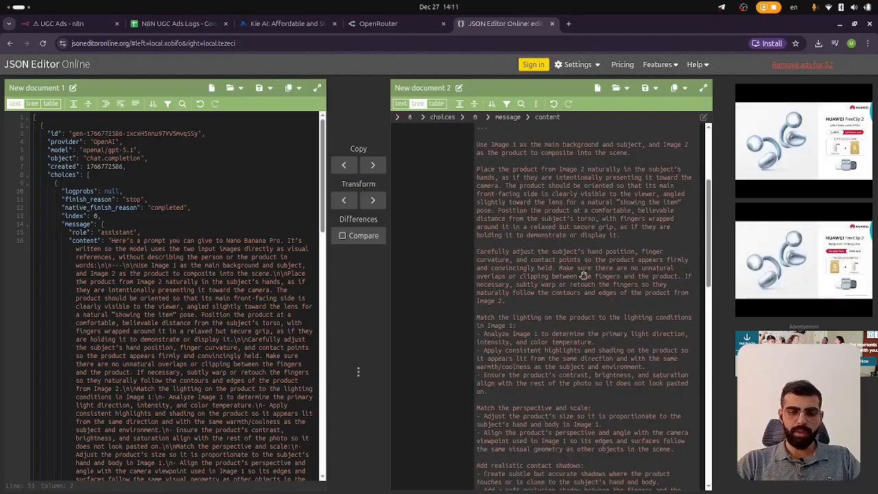
scroll(582, 275, "up", 6)
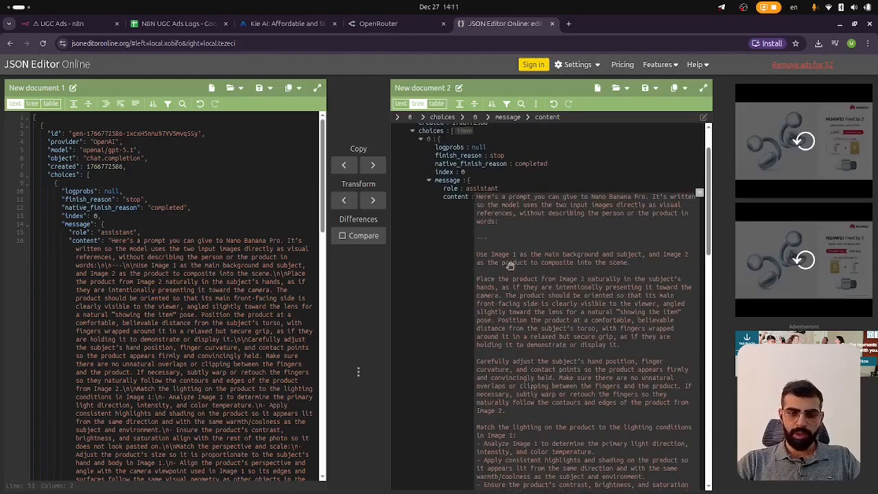
Return to the workflow, close the Analyze node, and look at the Generate Combined Image node
left_click(178, 25)
left_click(62, 23)
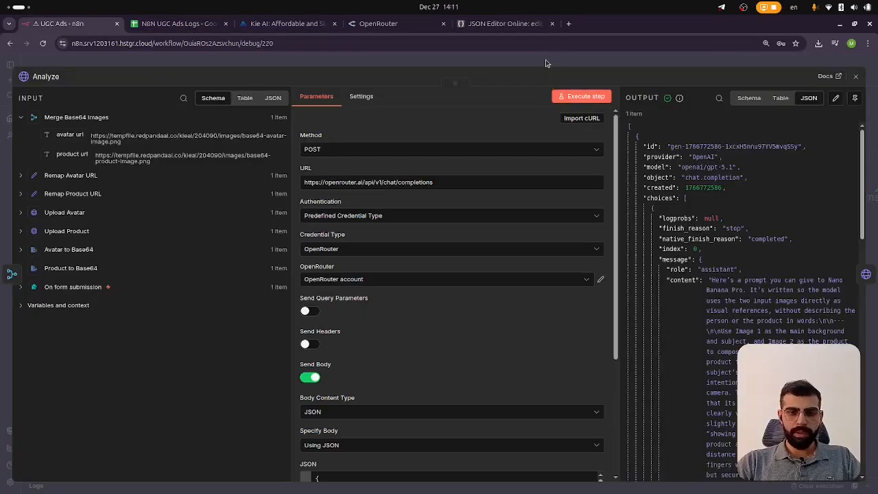
left_click(549, 65)
scroll(467, 270, "right", 4)
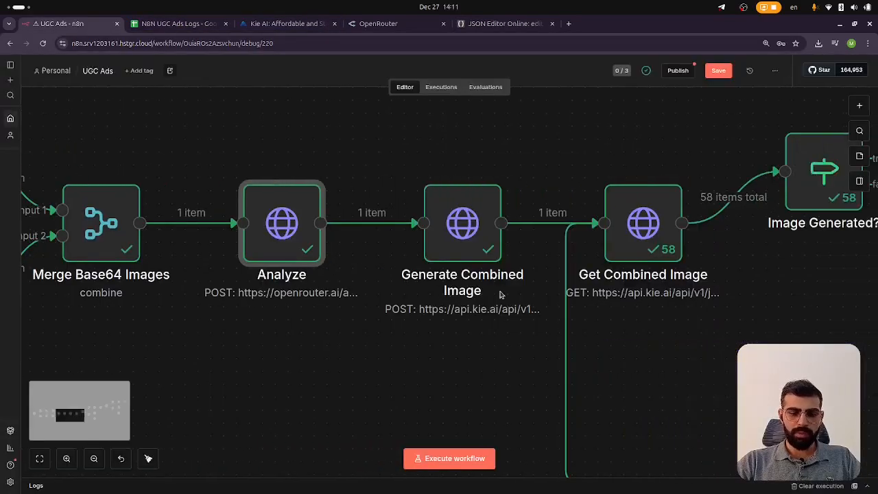
mouse_move(472, 223)
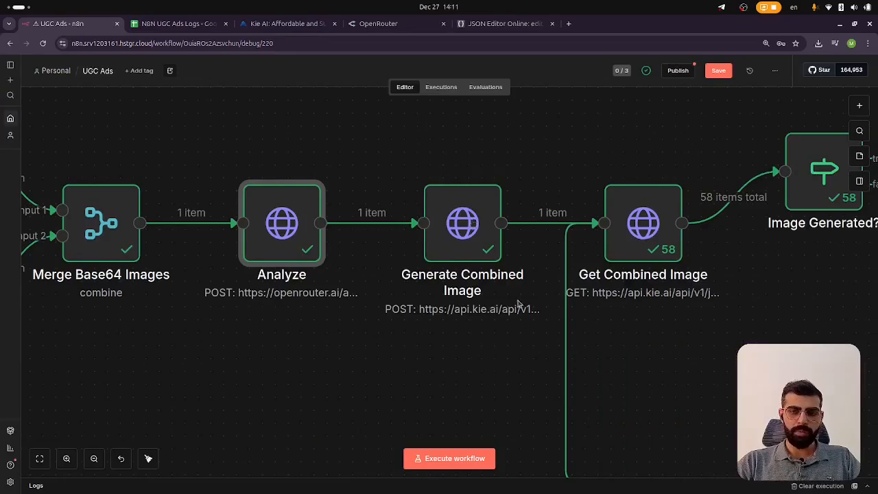
scroll(522, 310, "right", 2)
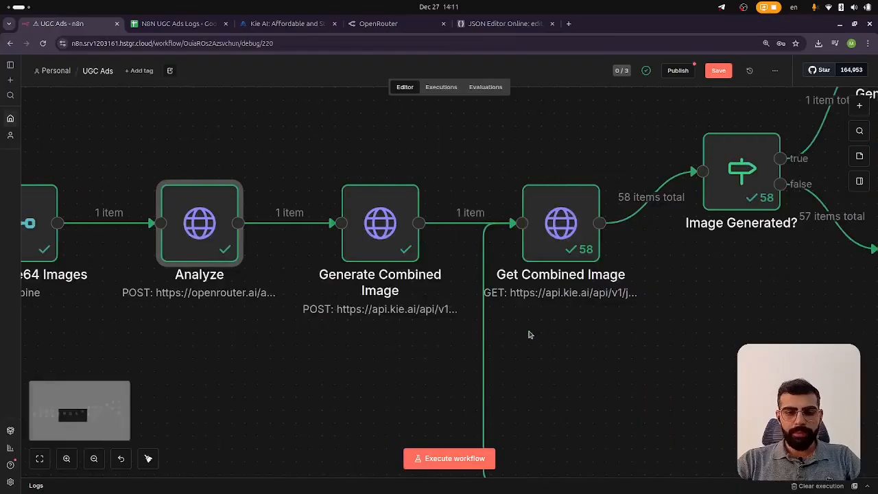
mouse_move(374, 233)
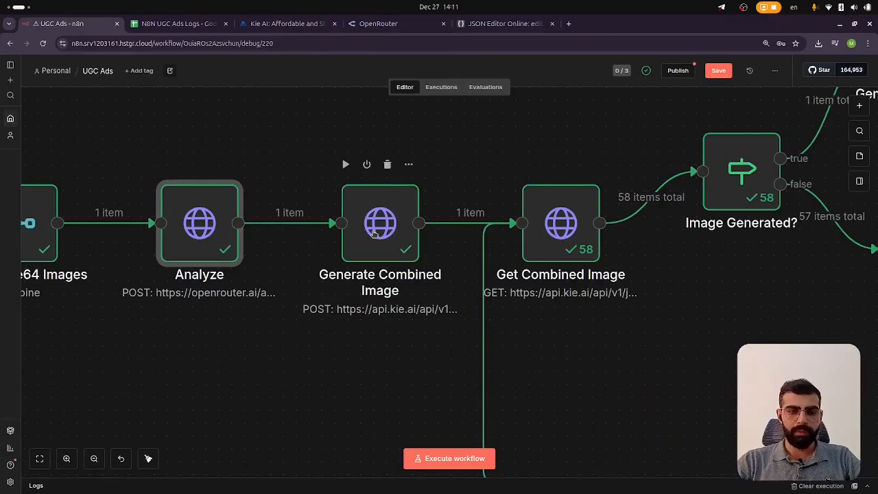
Go to the kie.ai homepage and open the Nano Banana Pro model page from the image API models
left_click(281, 25)
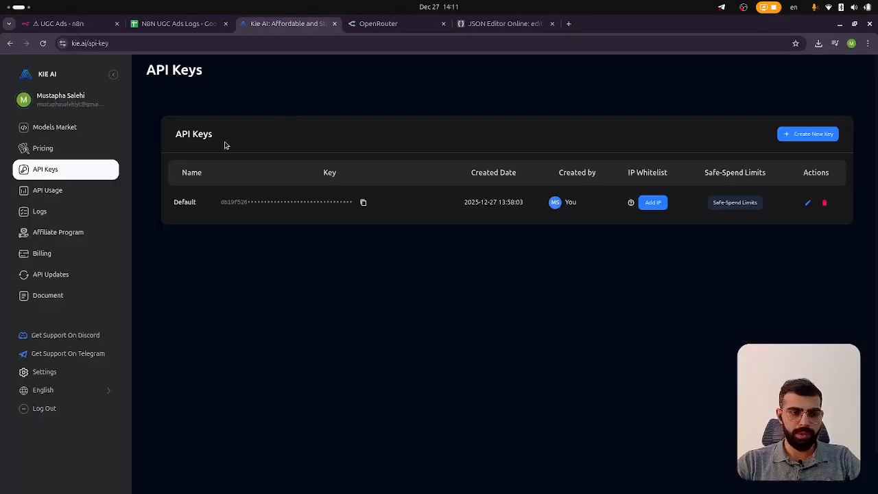
double_click(149, 46)
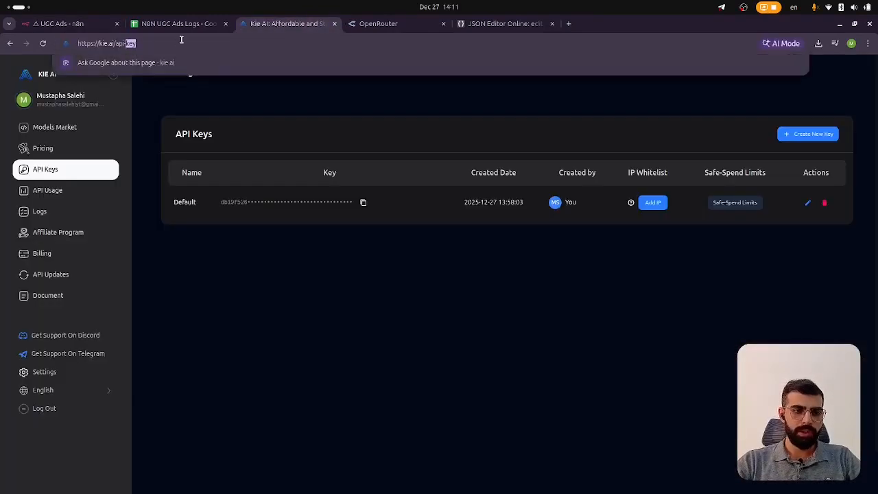
key("BackSpace")
key("BackSpace")
key("BackSpace")
key("BackSpace")
key("BackSpace")
key("BackSpace")
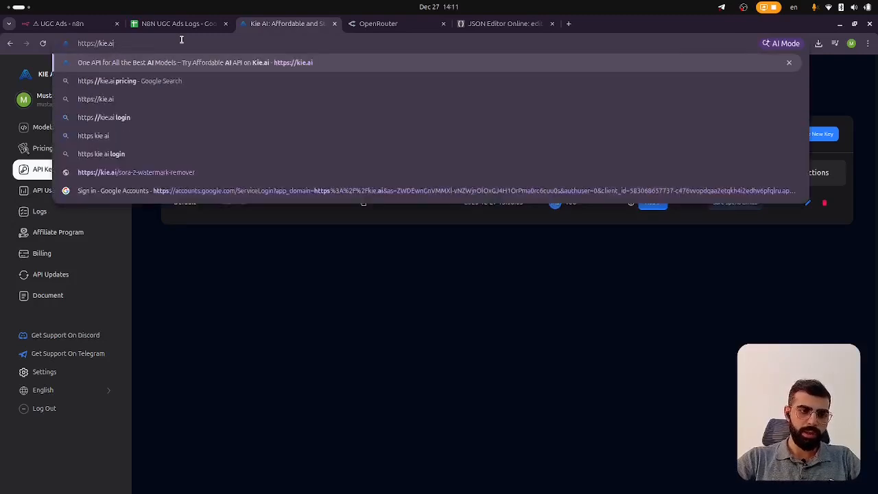
key("Return")
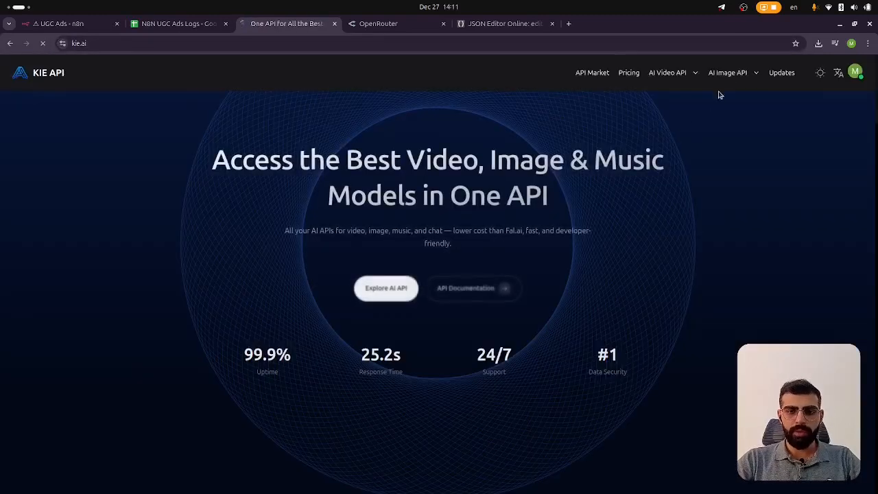
mouse_move(732, 74)
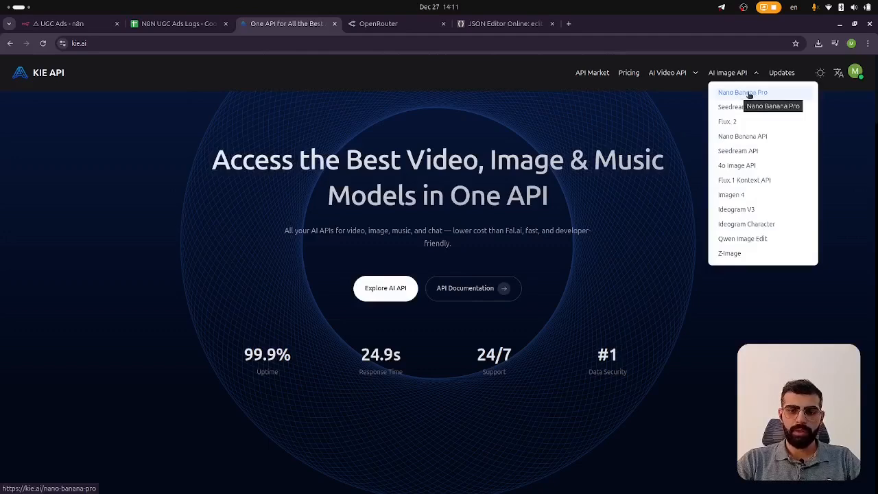
left_click(751, 93)
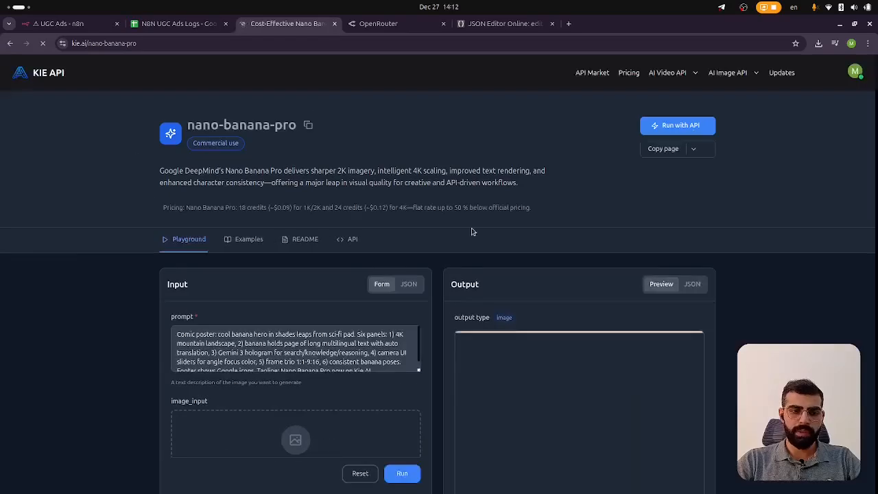
scroll(371, 171, "down", 3)
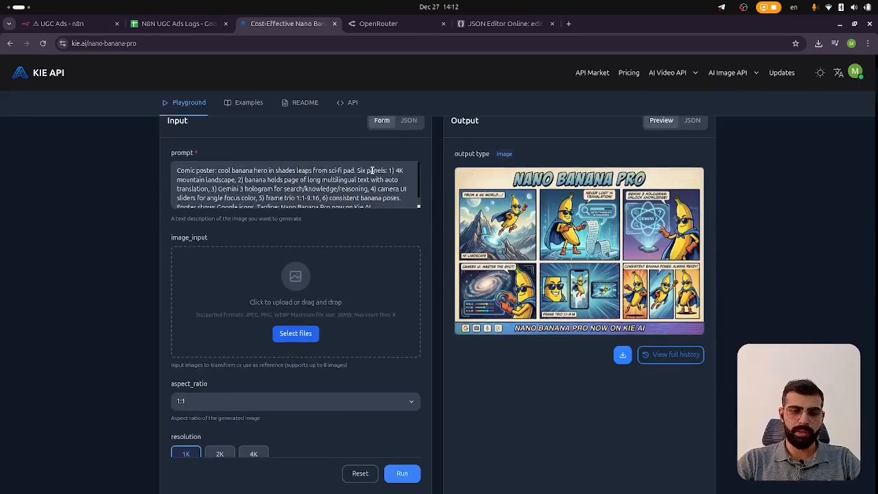
scroll(371, 170, "up", 3)
Open the Generate Combined Image node, inspect its Authentication options, and close the node
left_click(60, 23)
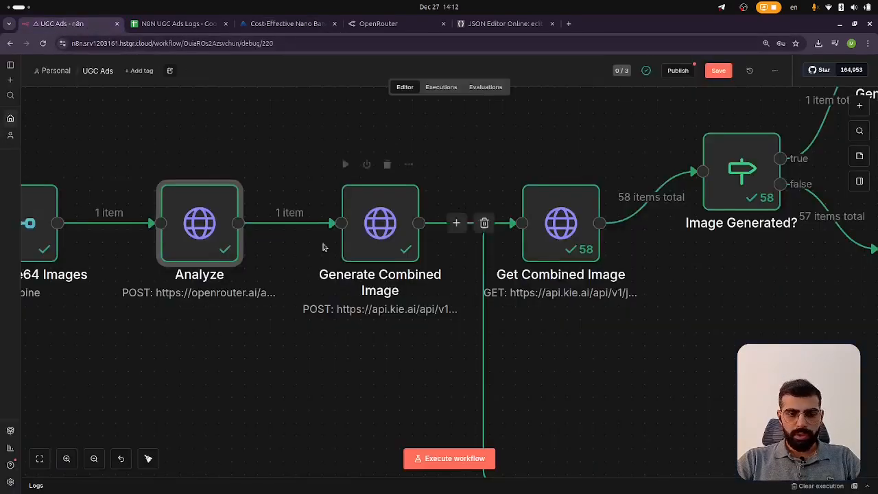
left_click(376, 237)
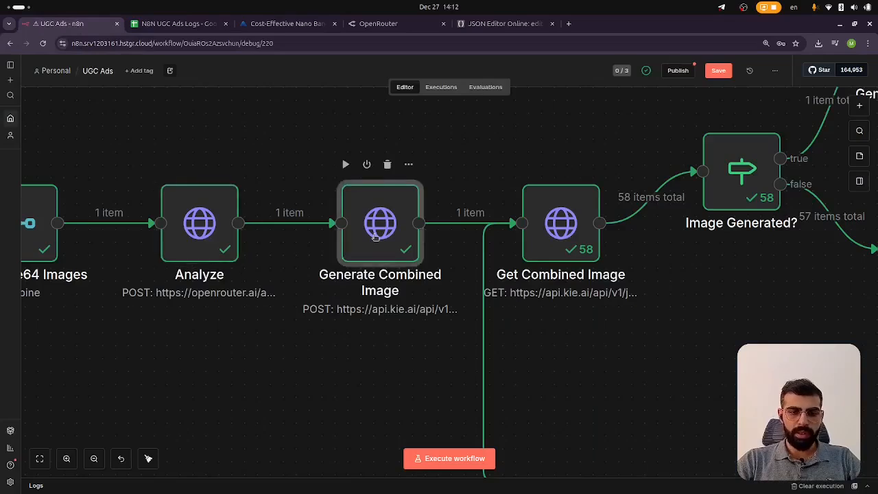
double_click(376, 238)
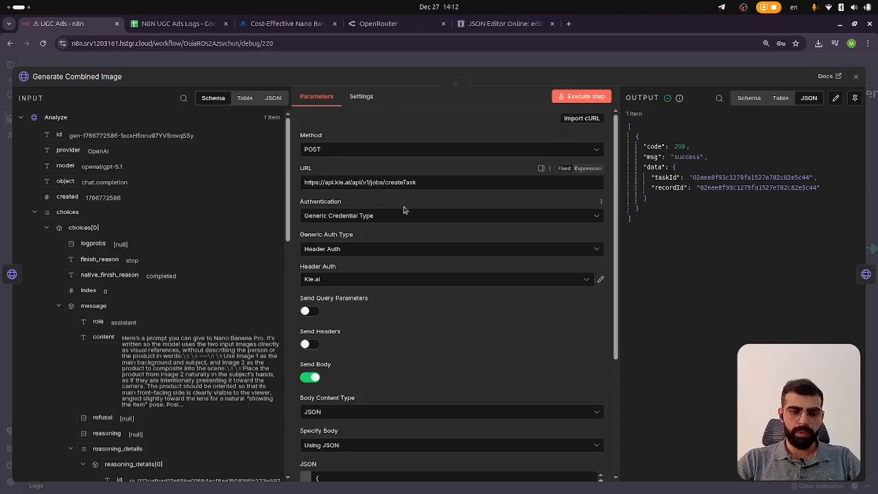
left_click(342, 216)
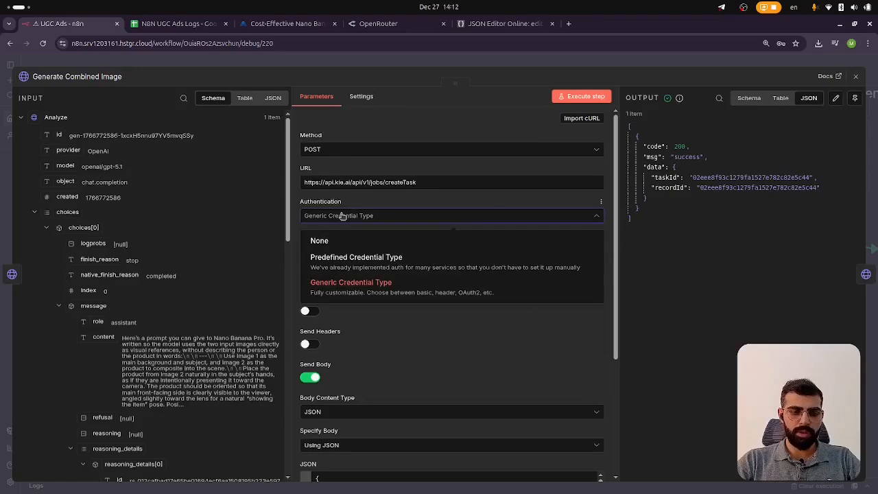
left_click(342, 215)
left_click(280, 63)
scroll(286, 294, "left", 10)
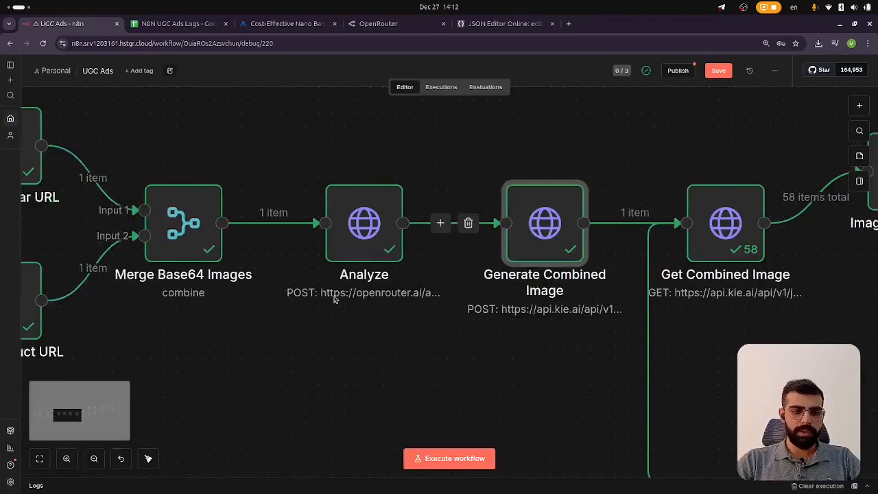
scroll(247, 180, "left", 2)
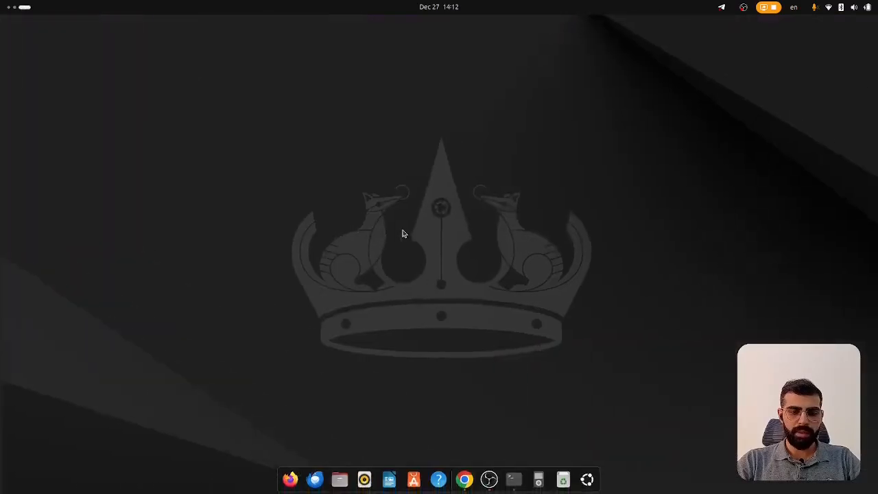
scroll(542, 253, "right", 8)
scroll(542, 252, "right", 3)
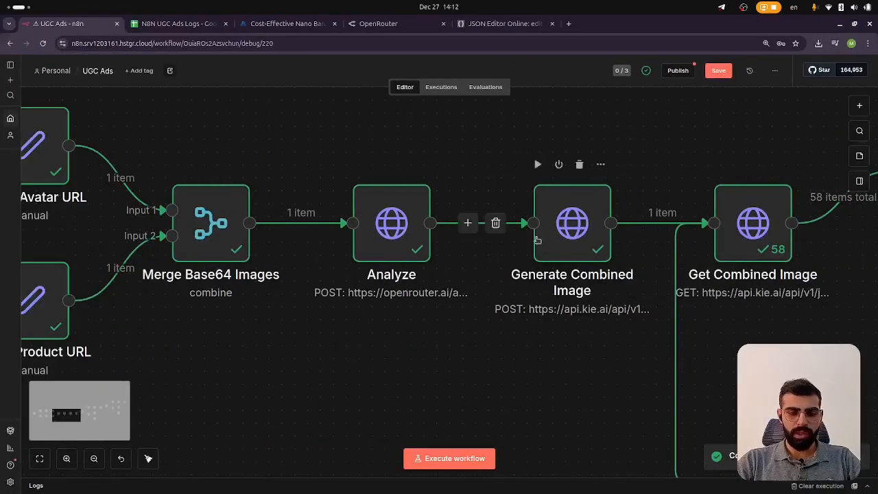
Open the Generate Combined Image node's JSON body expression and delete the callBackUrl line
double_click(490, 236)
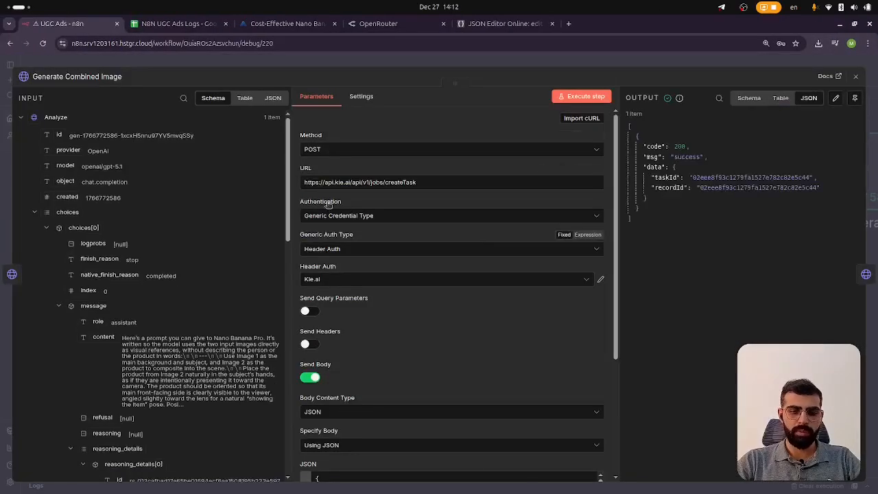
scroll(360, 331, "down", 2)
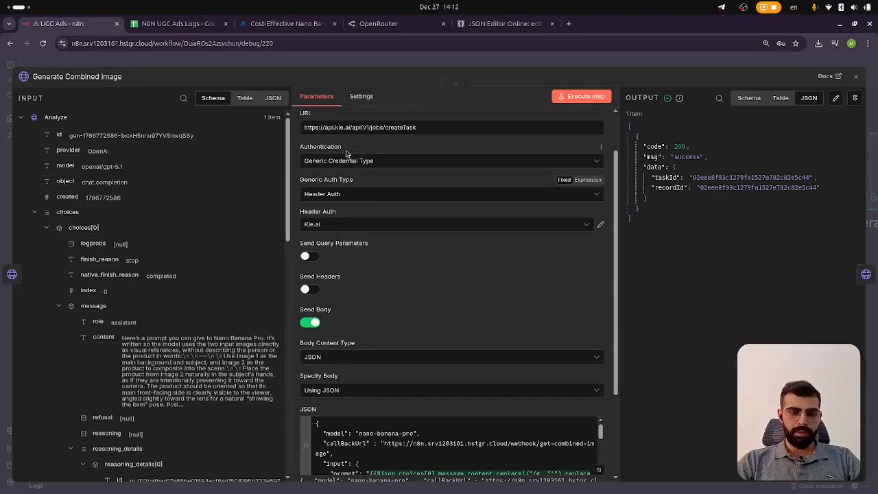
scroll(374, 278, "down", 1)
scroll(373, 277, "down", 3)
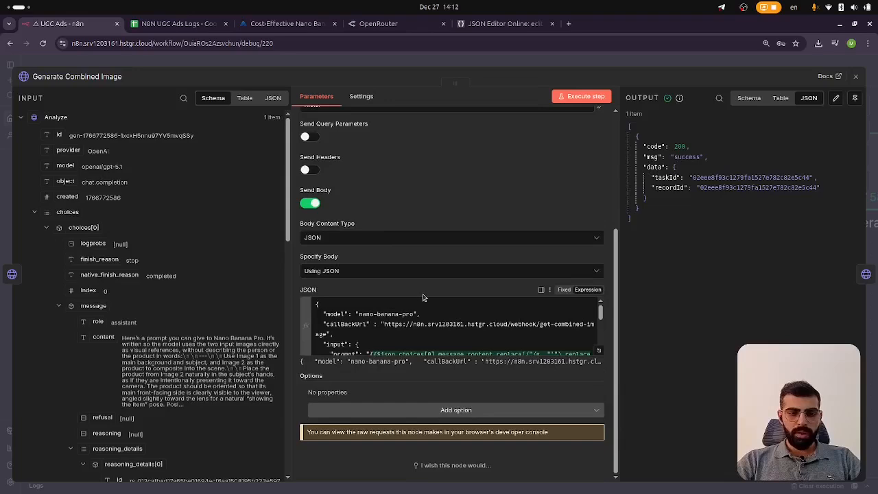
scroll(569, 336, "down", 3)
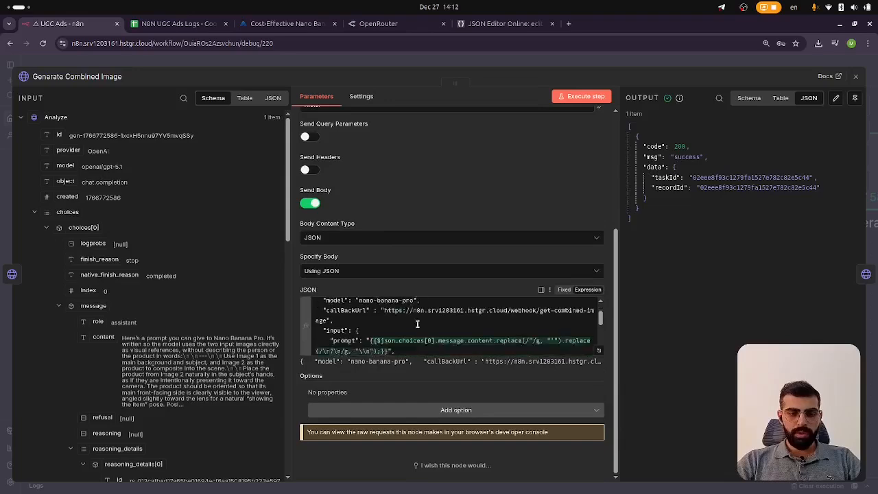
left_click(599, 350)
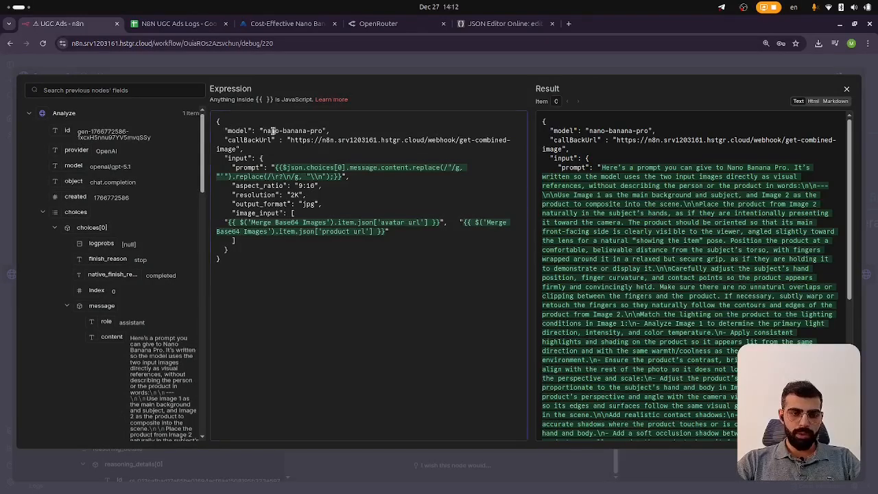
double_click(267, 131)
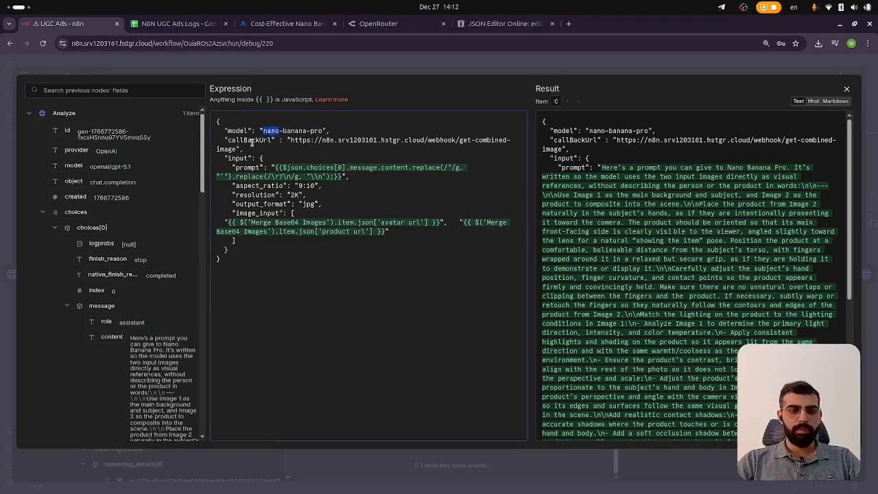
left_click(299, 145)
triple_click(253, 141)
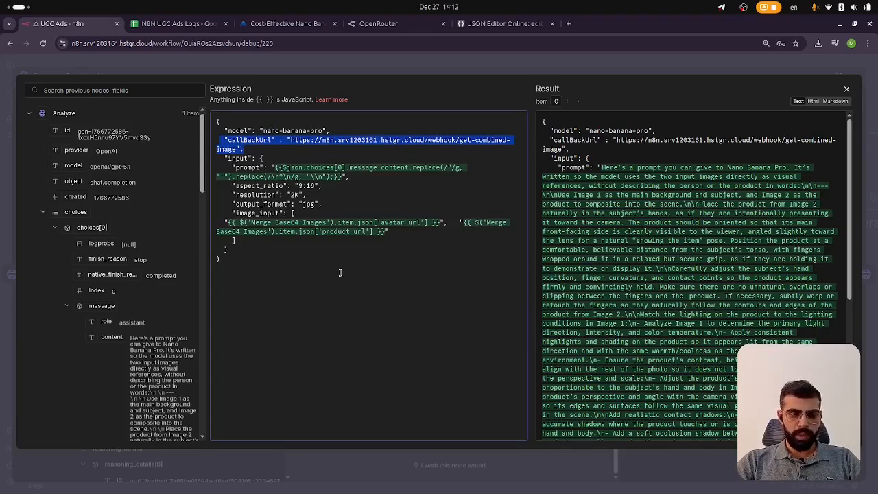
key("BackSpace")
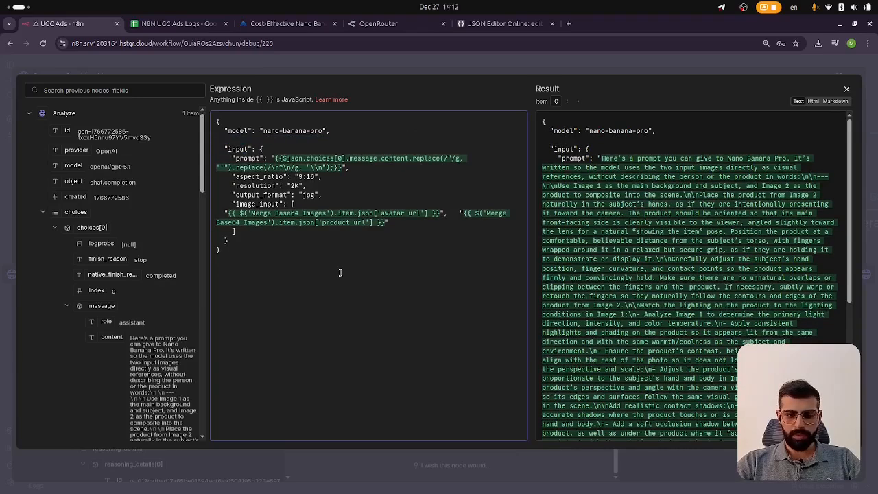
key("BackSpace")
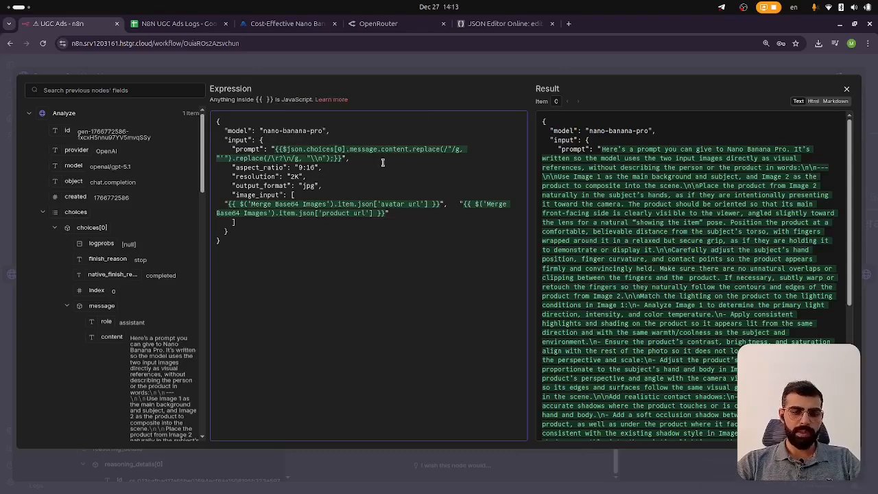
Examine the prompt expression's replace calls and the resulting request body in the expression editor
double_click(292, 149)
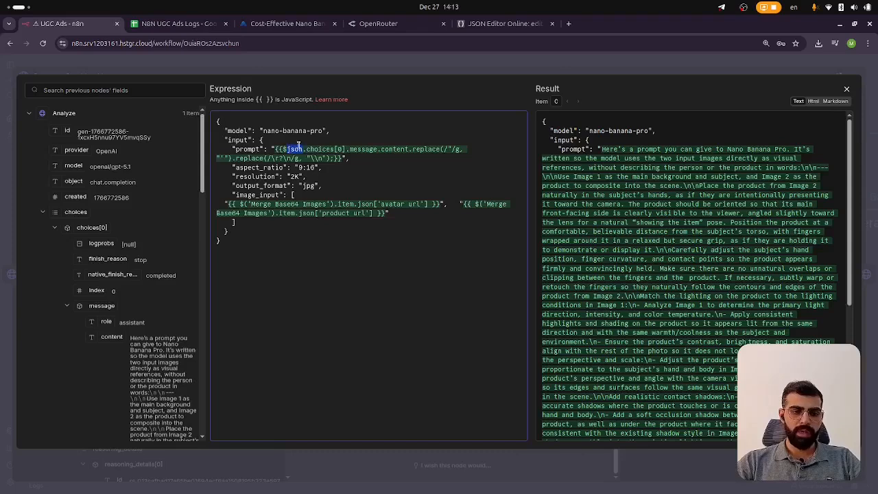
left_click(431, 149)
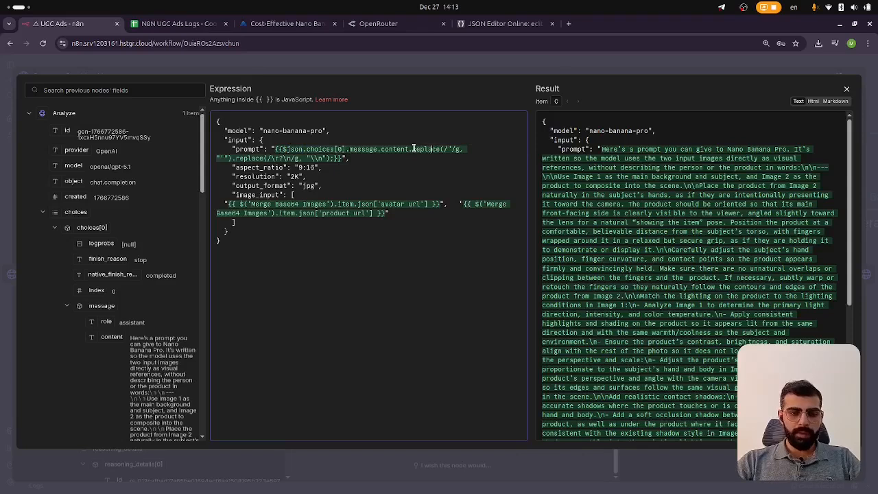
left_click(409, 150)
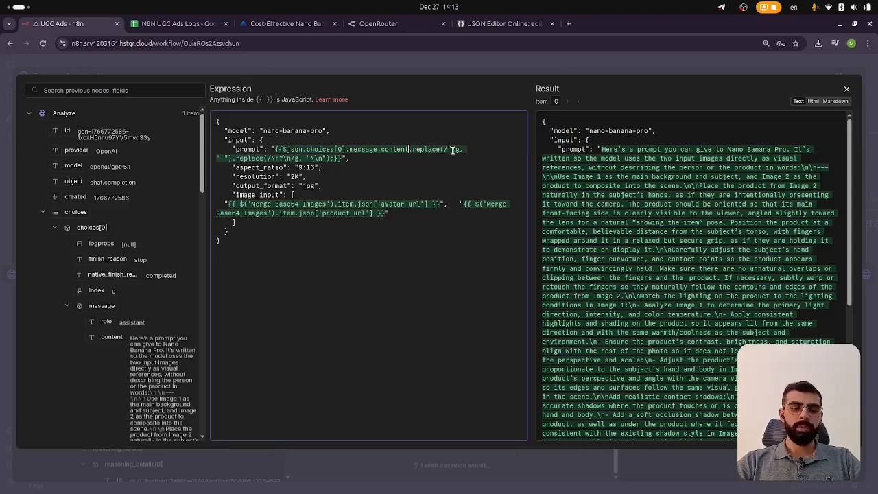
scroll(590, 229, "down", 10)
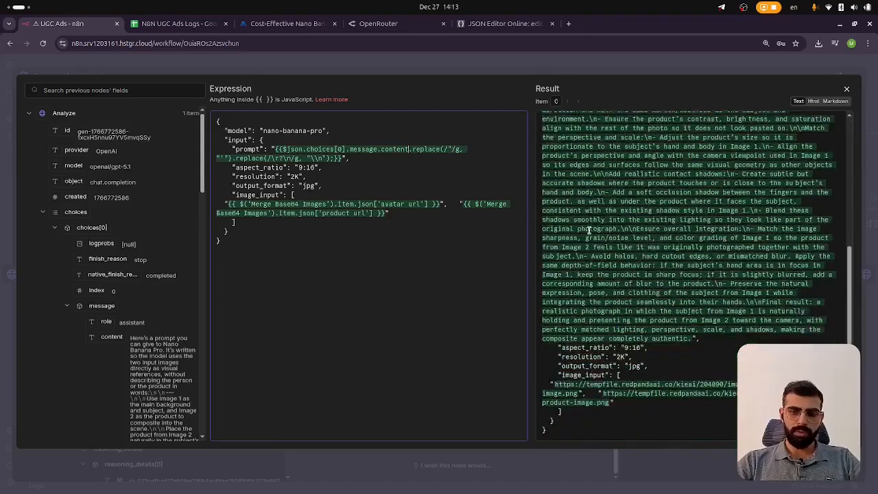
scroll(597, 199, "up", 10)
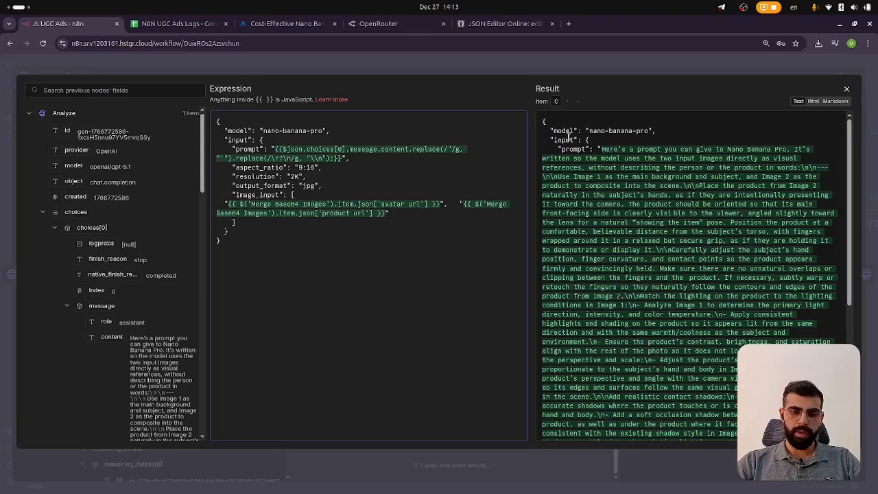
left_click(543, 120)
key("ctrl+a")
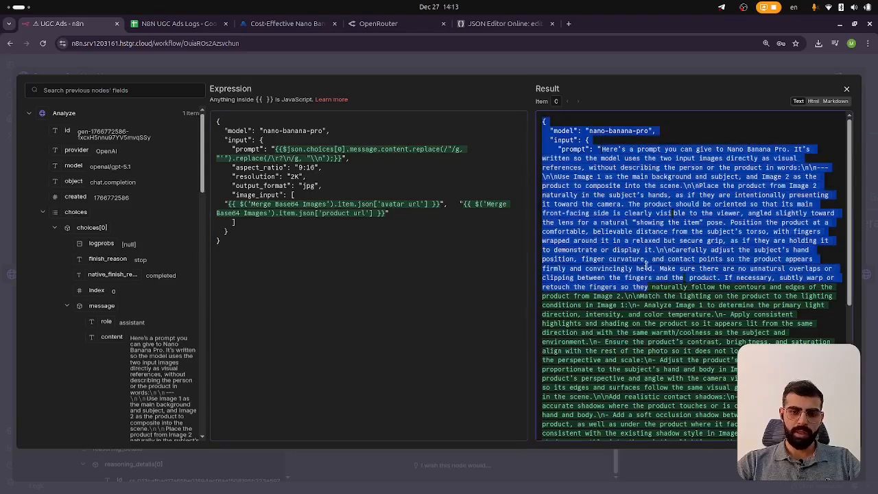
left_click(544, 121)
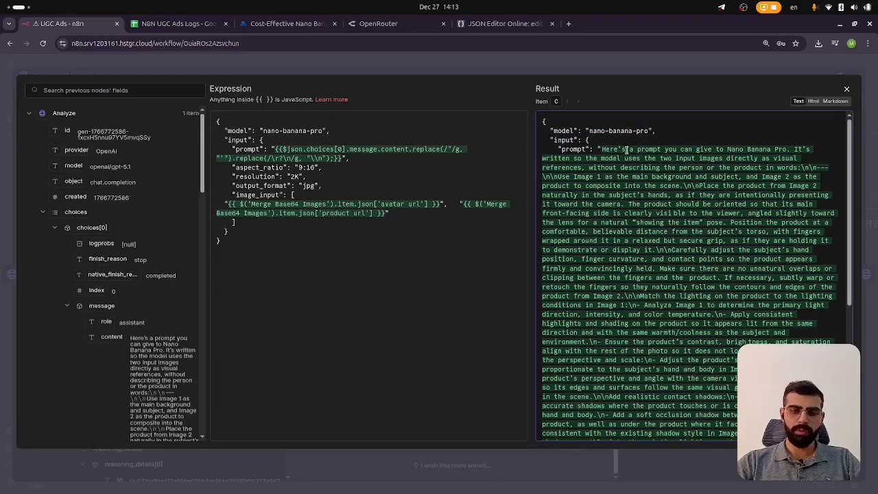
scroll(623, 171, "down", 5)
scroll(626, 205, "up", 5)
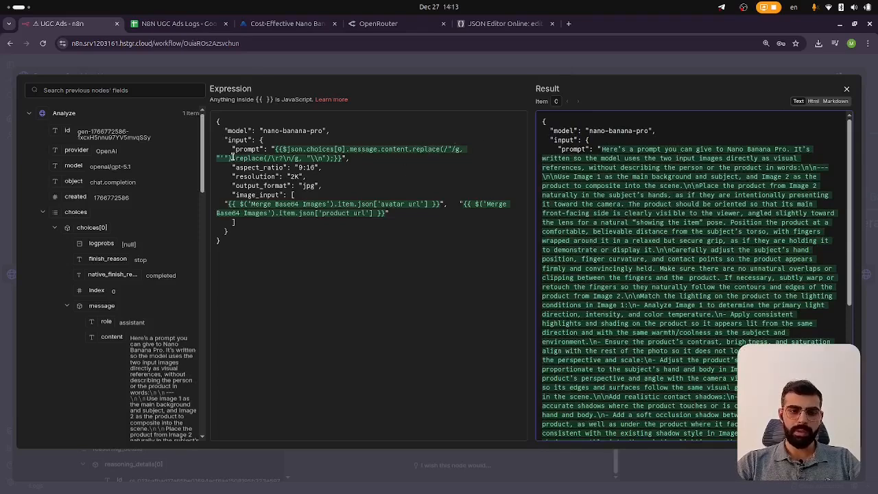
left_click(317, 159)
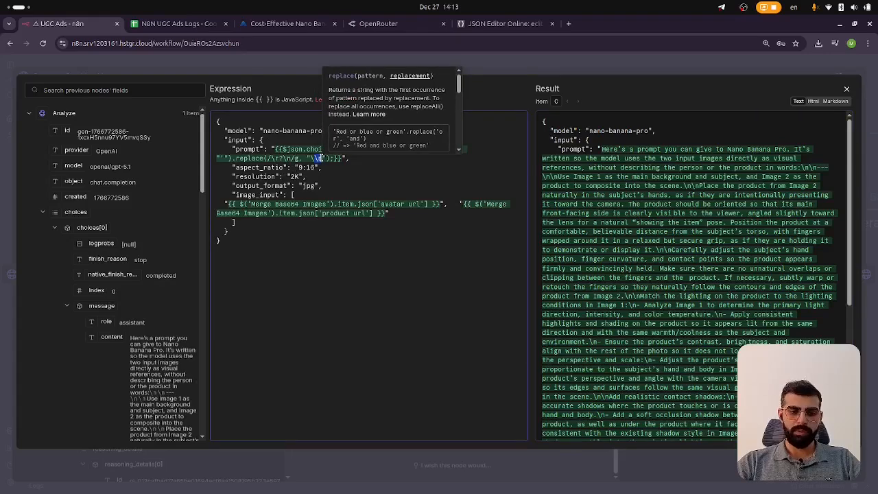
left_click(240, 168)
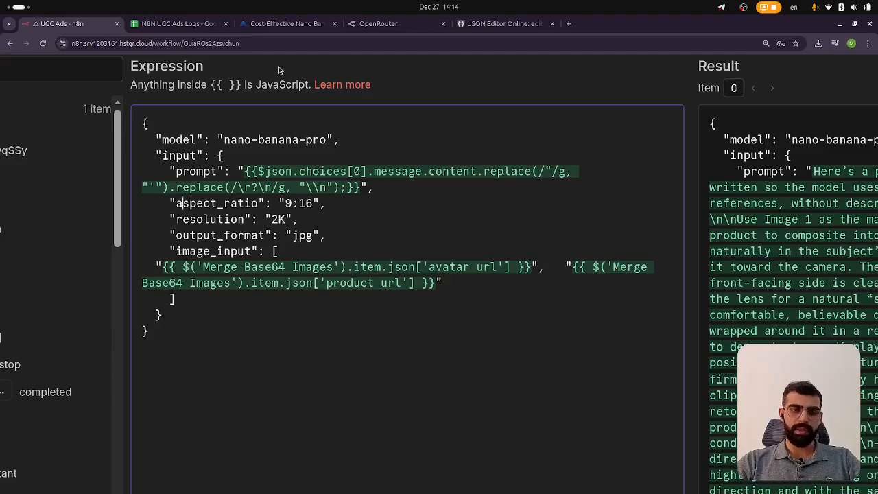
Switch to the kie.ai Nano Banana Pro page and review its pricing for 1K/2K resolution
left_click(269, 23)
scroll(337, 209, "up", 3)
scroll(336, 209, "up", 3)
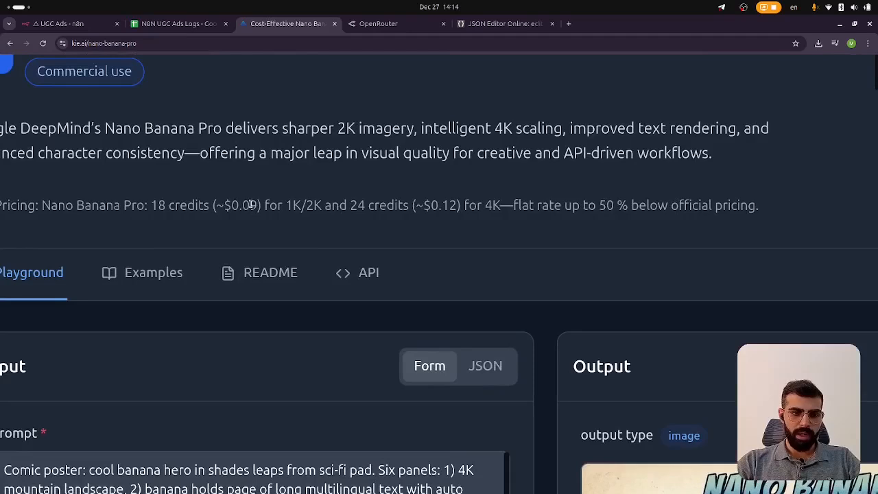
left_click_drag(294, 206, 321, 206)
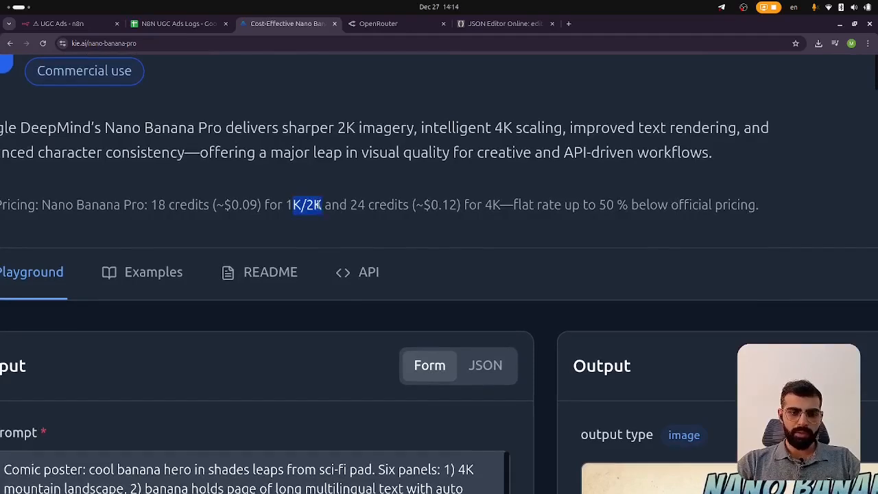
left_click(306, 205)
Return to the expression editor and review the aspect_ratio, resolution, output_format and image_input fields in the result
left_click(65, 23)
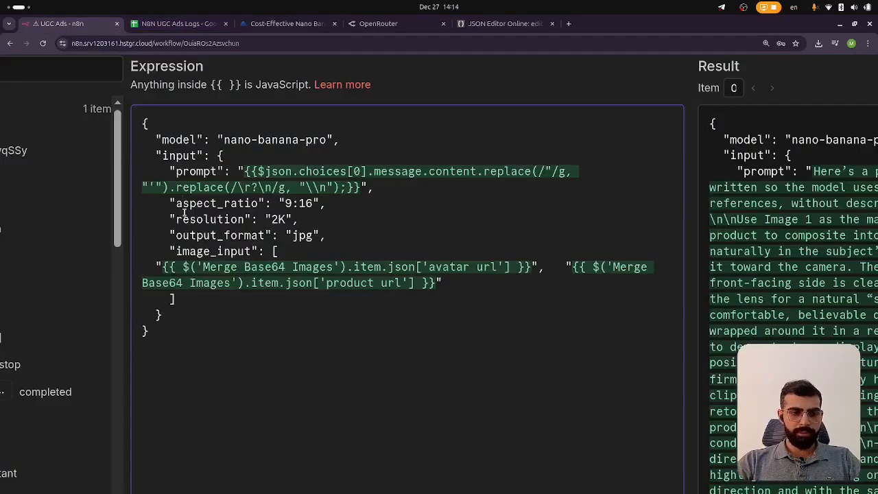
double_click(206, 236)
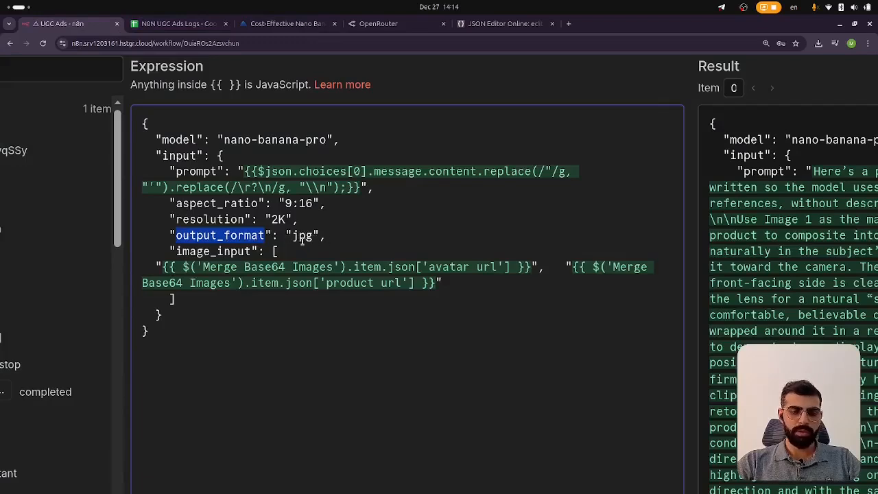
scroll(239, 247, "down", 1)
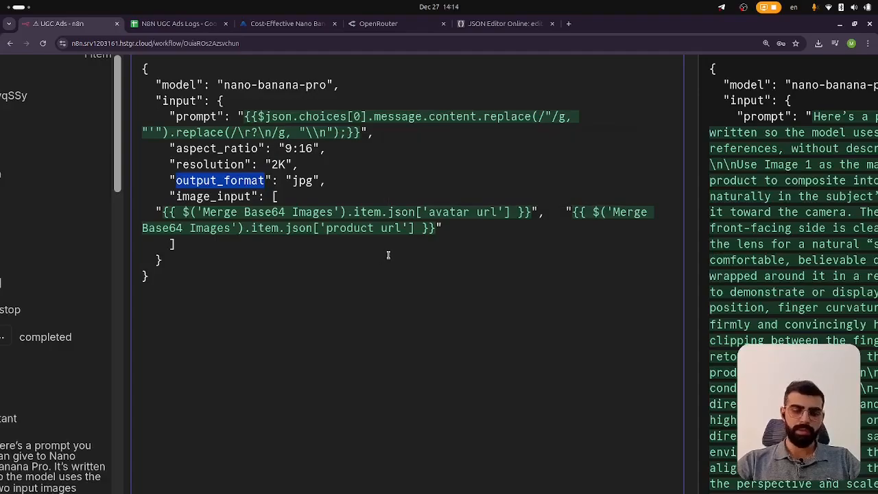
scroll(364, 217, "down", 5)
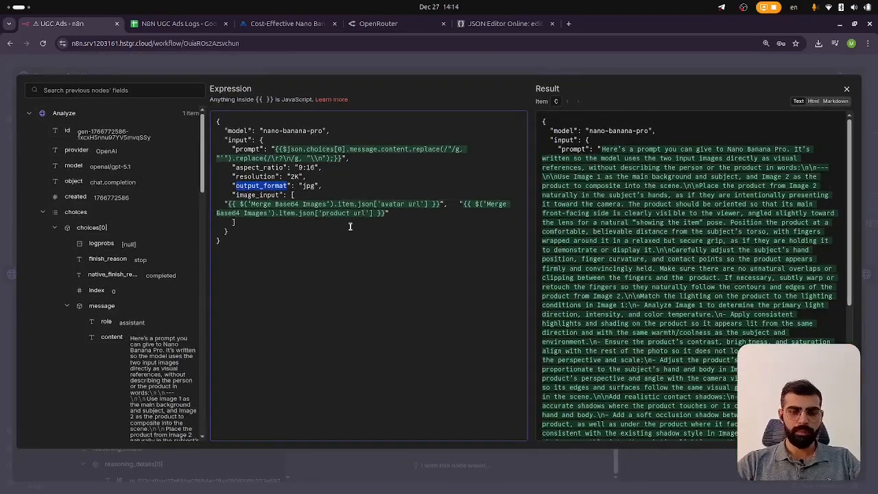
scroll(714, 213, "down", 5)
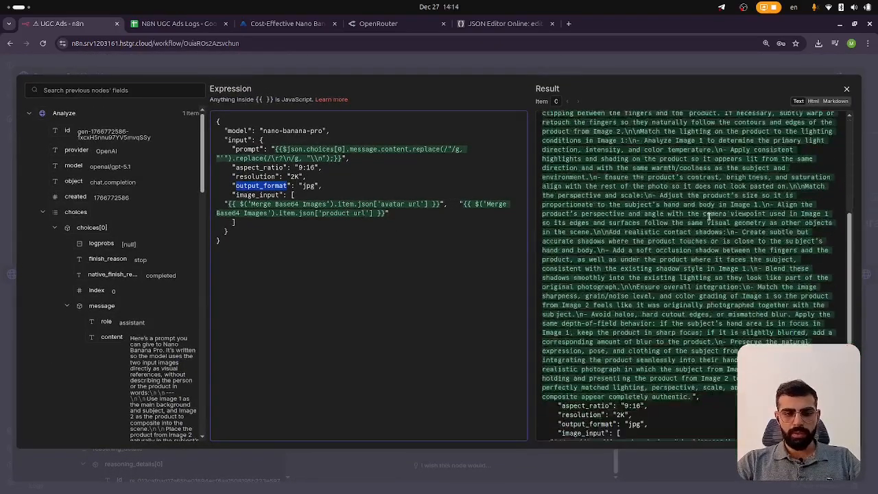
scroll(686, 241, "up", 5)
scroll(660, 273, "down", 8)
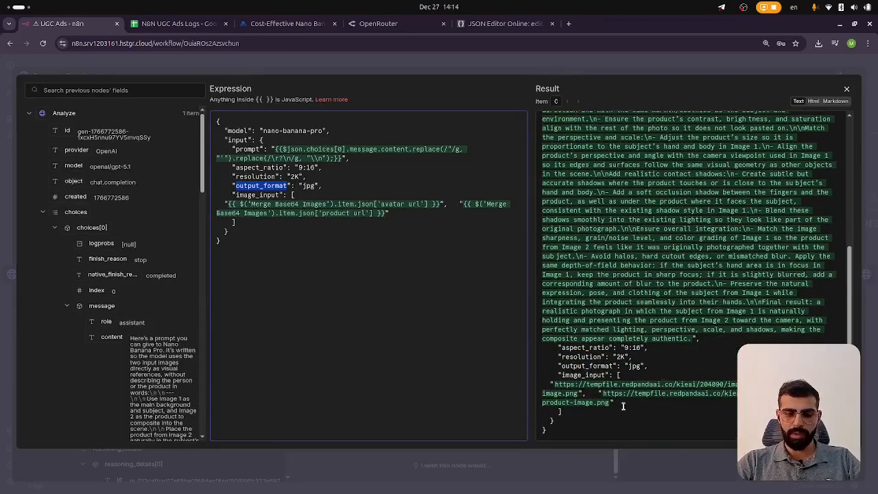
scroll(623, 406, "up", 10)
Close the expression editor and look over the nodes that follow Generate Combined Image
key("Escape")
left_click(496, 60)
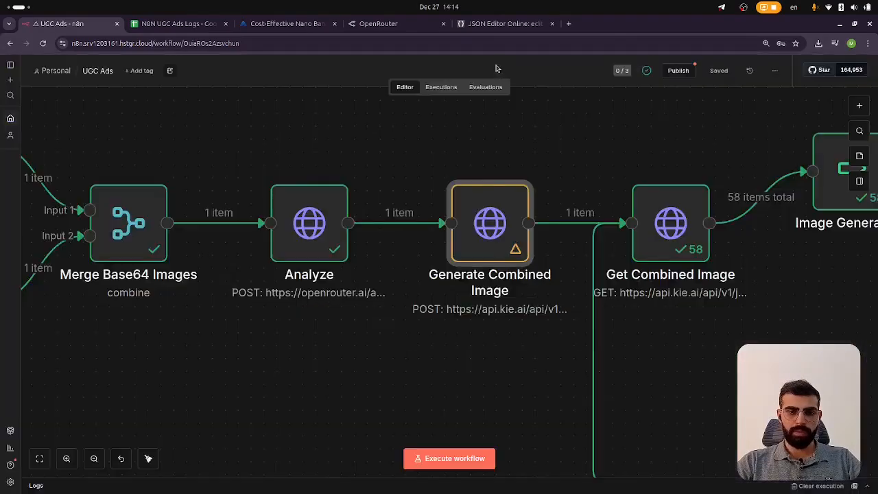
scroll(483, 229, "right", 5)
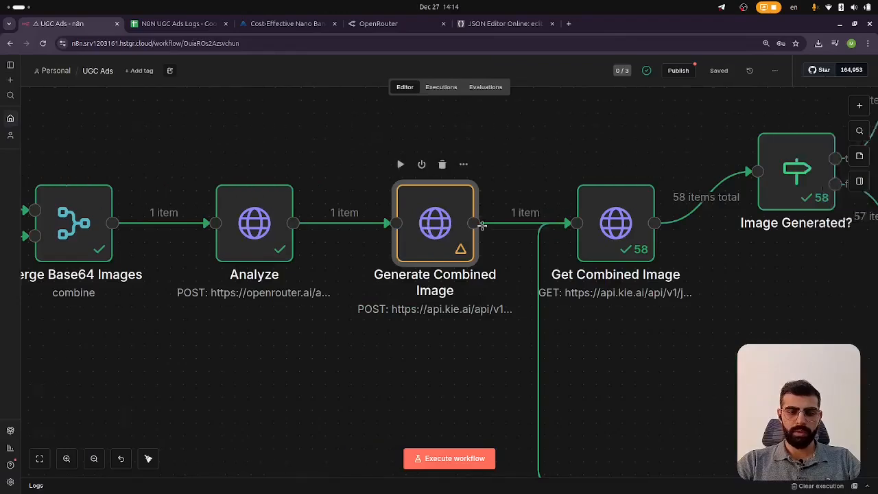
scroll(474, 237, "down", 3)
scroll(464, 240, "up", 3)
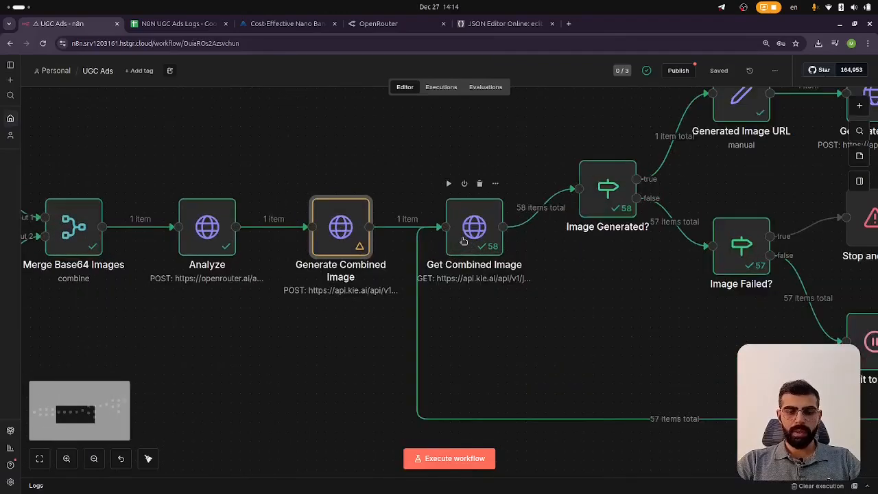
scroll(458, 213, "right", 3)
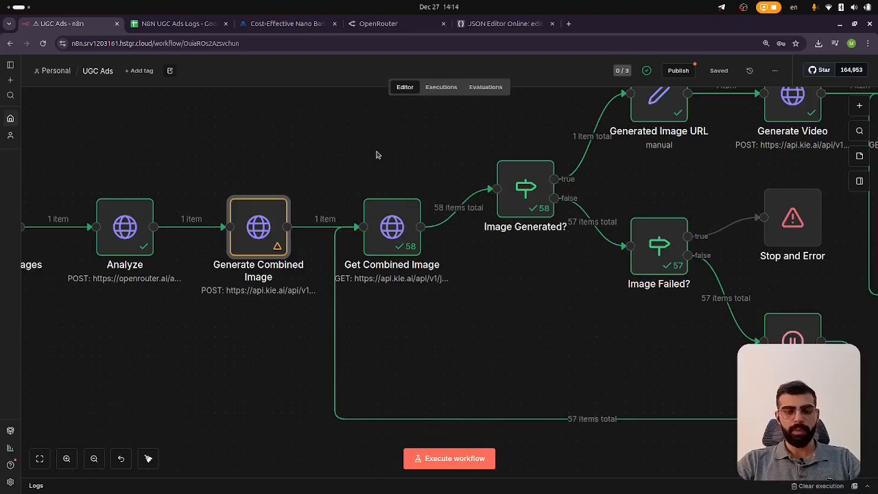
mouse_move(281, 208)
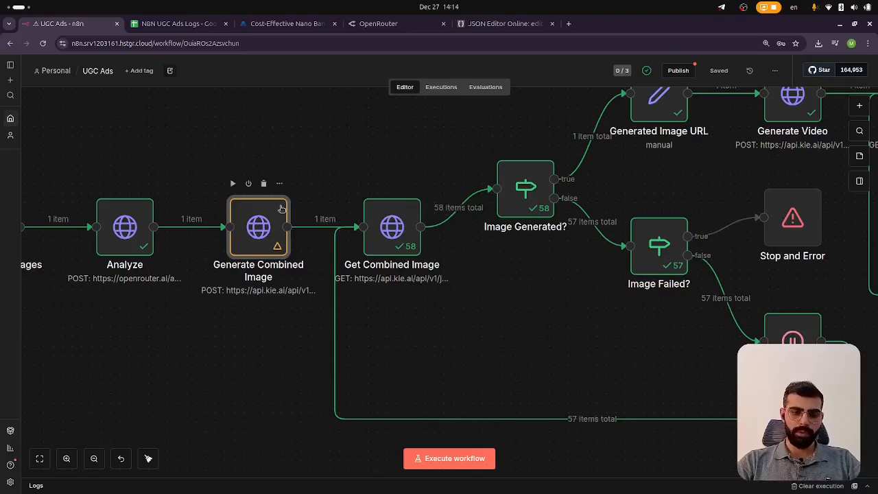
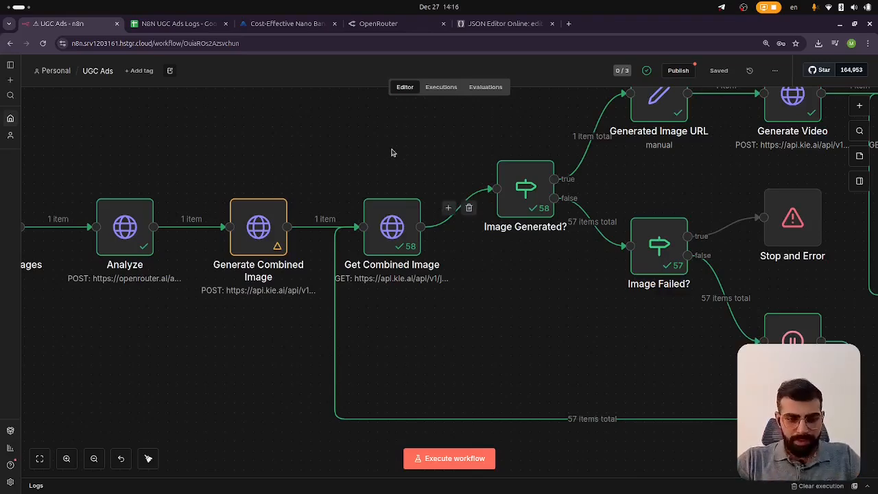
Open the Get Combined Image node and review its GET request URL, header auth and taskId query parameter
scroll(258, 236, "up", 5)
scroll(258, 238, "down", 2)
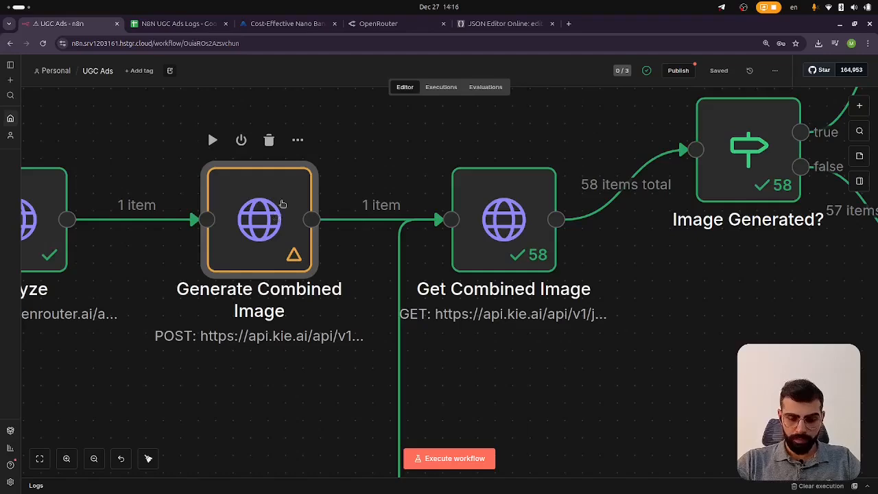
scroll(307, 218, "right", 4)
left_click(407, 220)
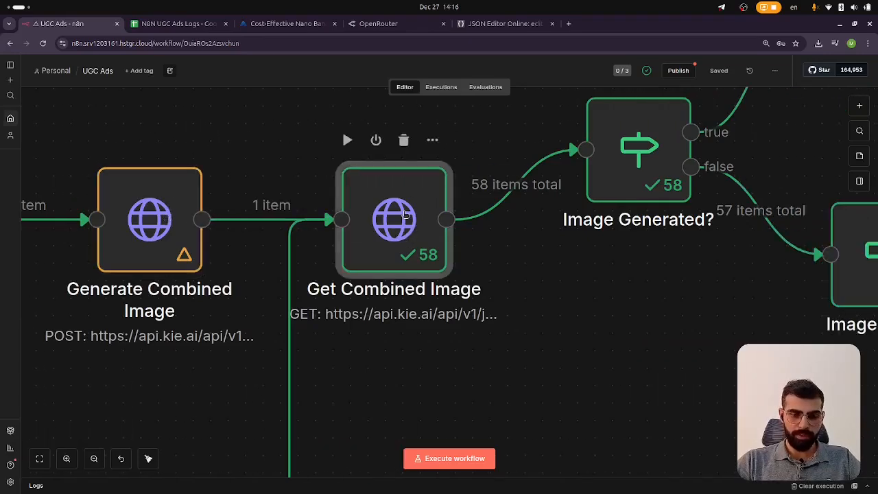
double_click(405, 215)
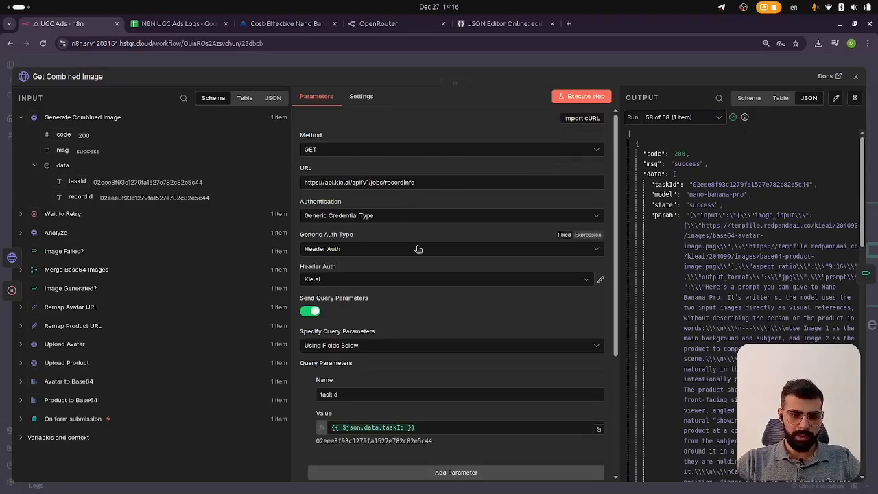
scroll(329, 196, "down", 3)
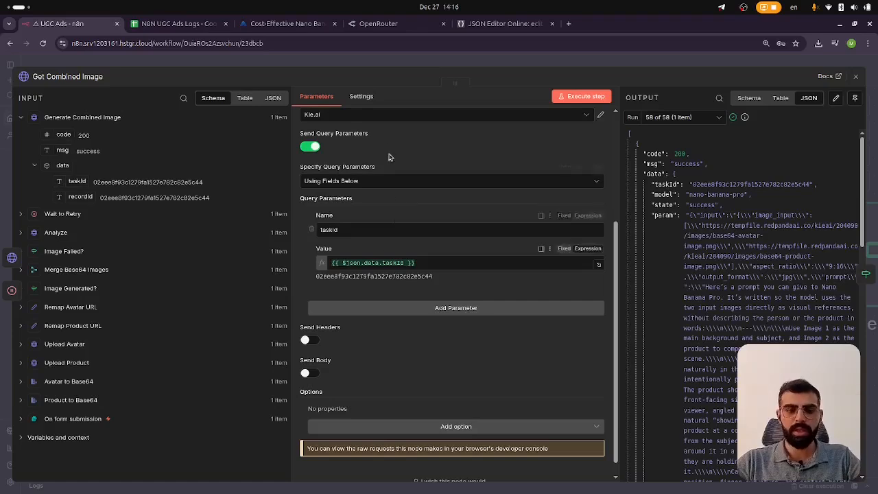
scroll(392, 205, "up", 5)
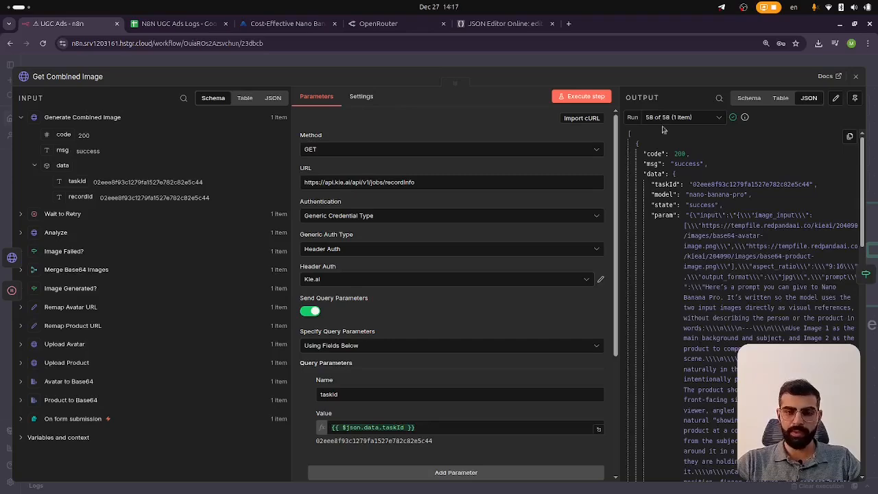
left_click(619, 59)
Open the Image Generated? node and compare its code and state conditions against the outputs of different runs
scroll(421, 251, "down", 3)
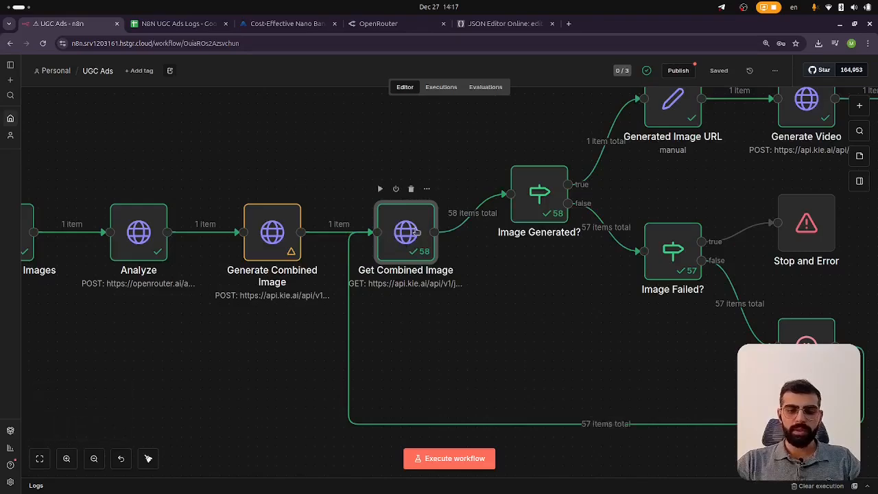
scroll(417, 232, "up", 2)
scroll(417, 232, "right", 3)
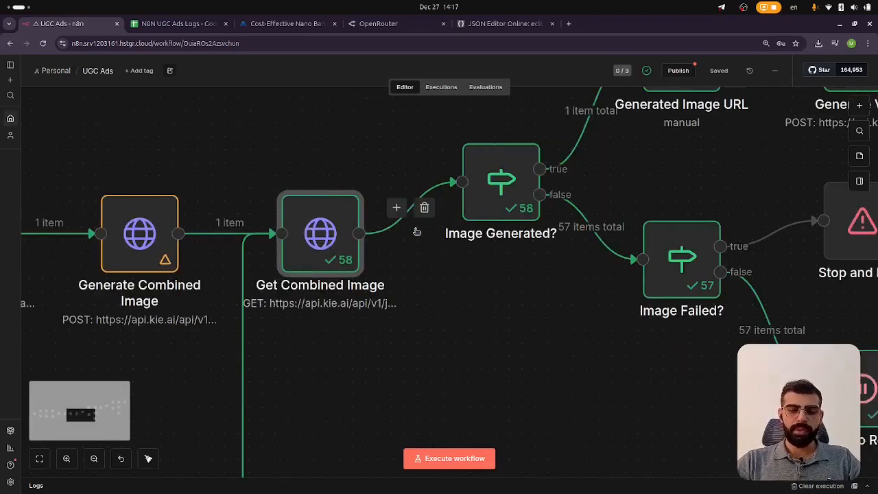
double_click(483, 179)
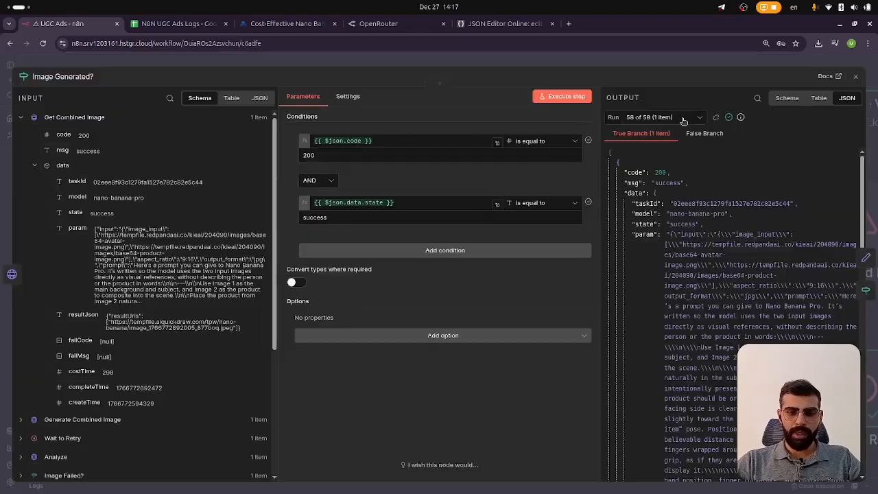
left_click(683, 121)
scroll(670, 151, "up", 10)
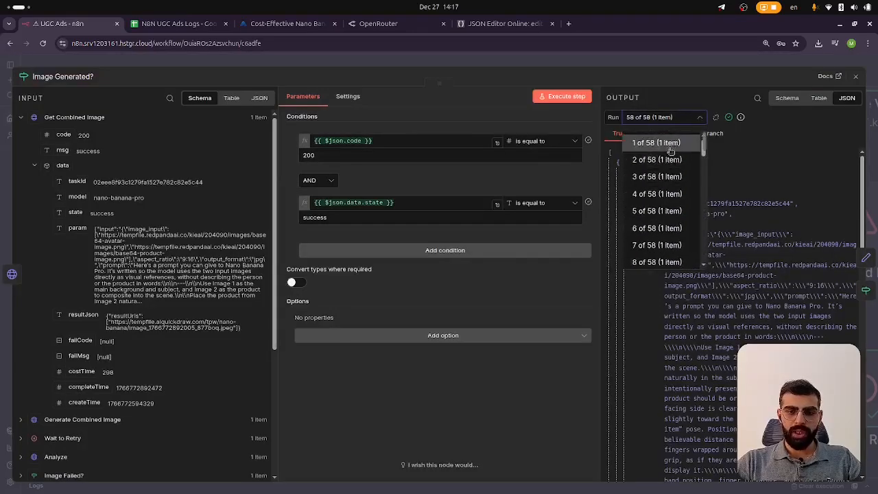
left_click(670, 145)
left_click(667, 133)
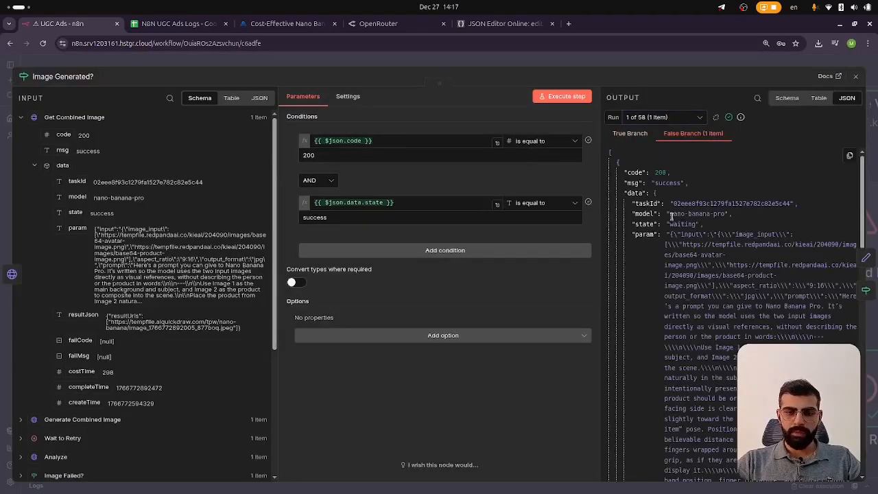
scroll(669, 226, "down", 2)
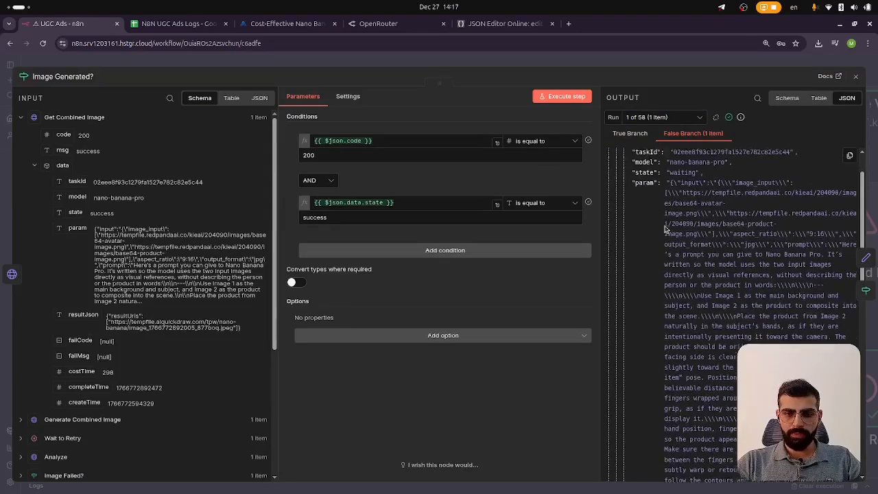
scroll(666, 228, "up", 2)
left_click(681, 117)
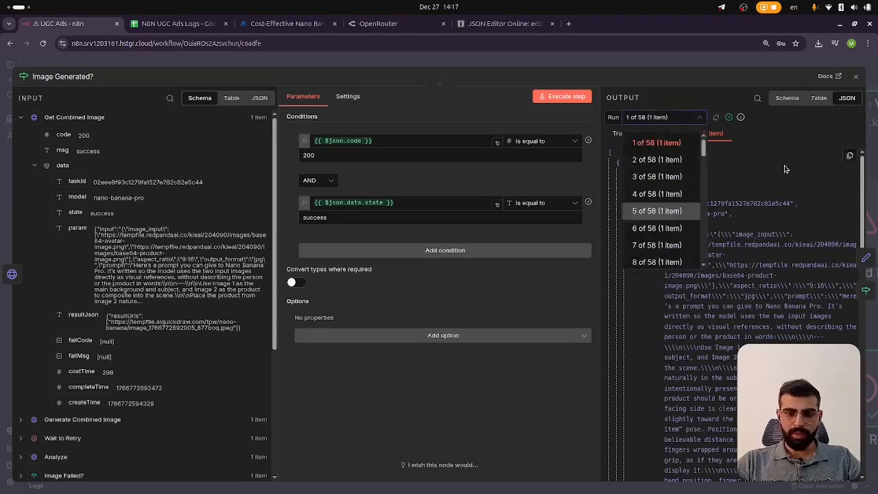
left_click(785, 169)
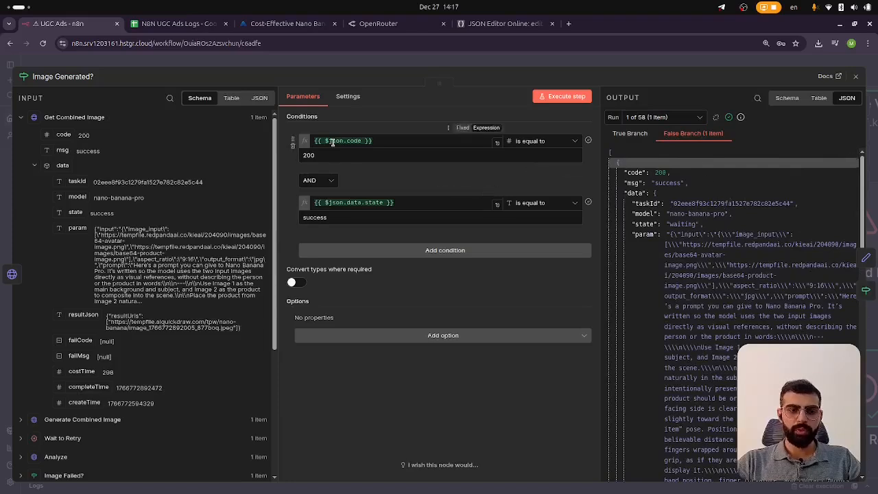
mouse_move(332, 142)
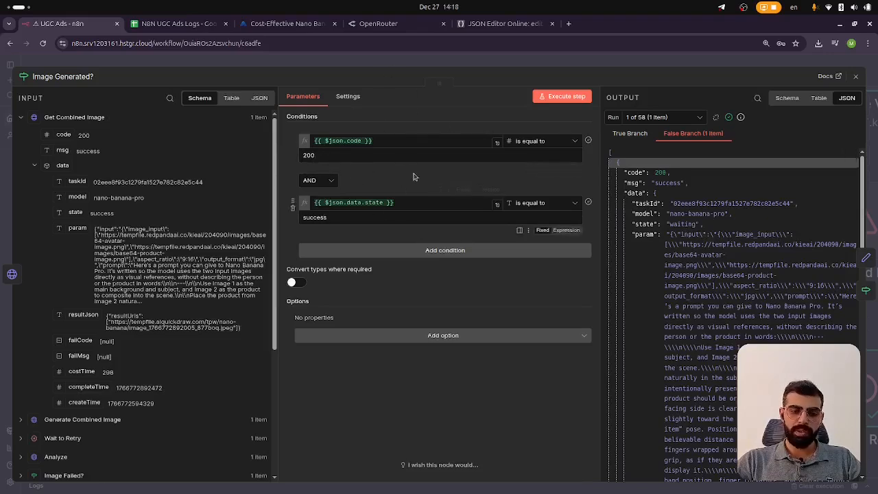
left_click(389, 61)
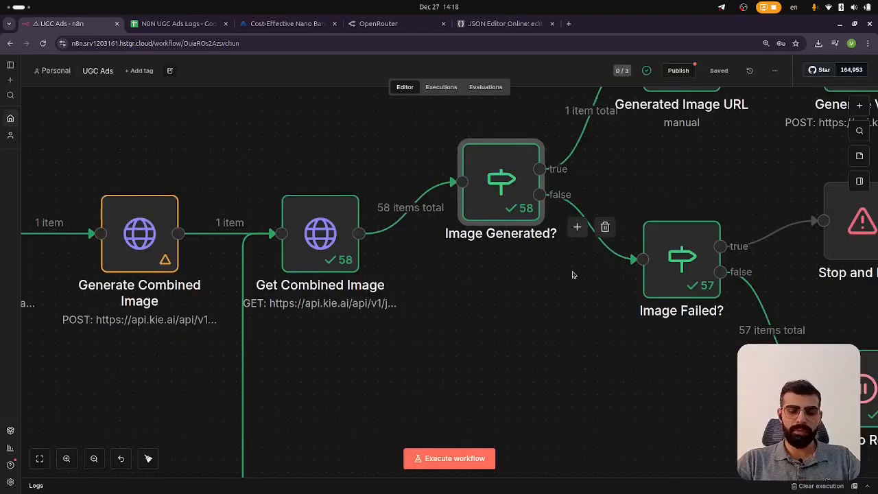
Open the Image Failed? node and review its condition checking whether the state equals fail
scroll(573, 274, "down", 3)
scroll(571, 274, "up", 1)
scroll(570, 275, "up", 4)
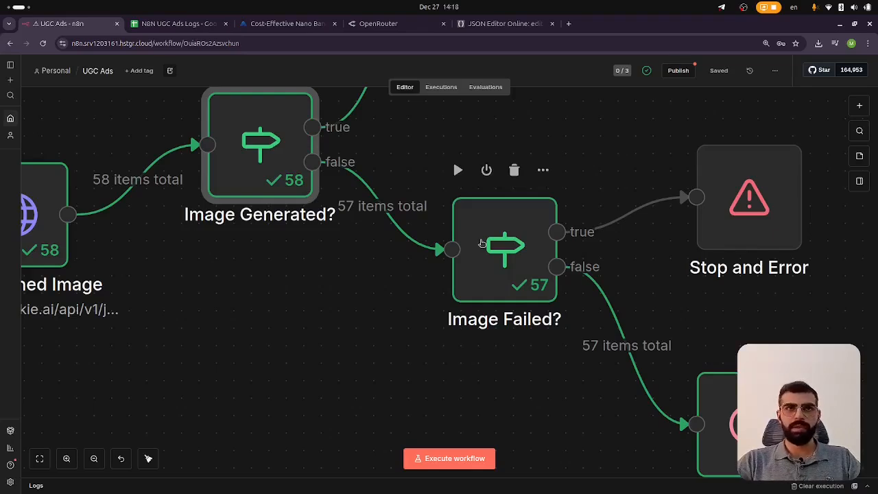
double_click(481, 244)
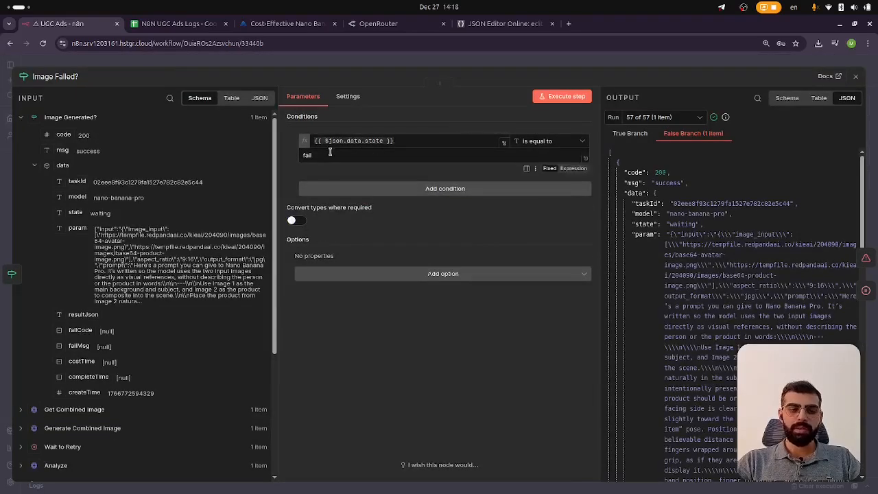
left_click(563, 64)
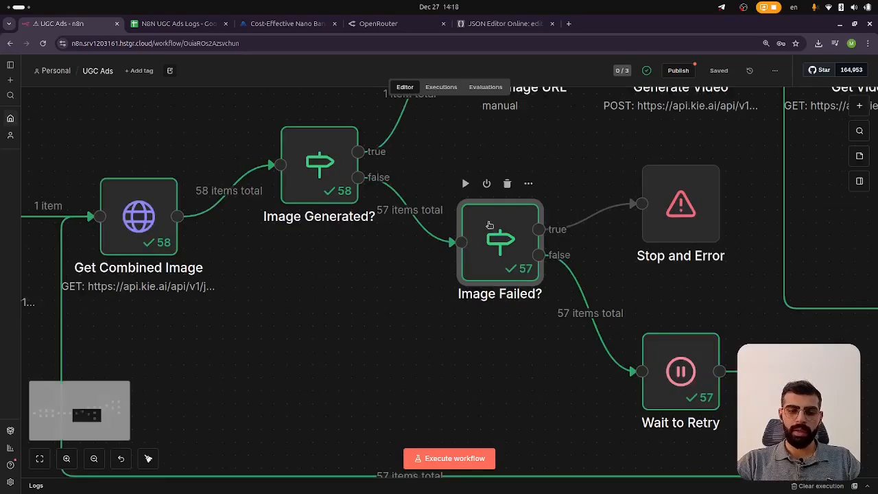
scroll(492, 233, "down", 3)
scroll(492, 234, "up", 2)
scroll(492, 233, "down", 2)
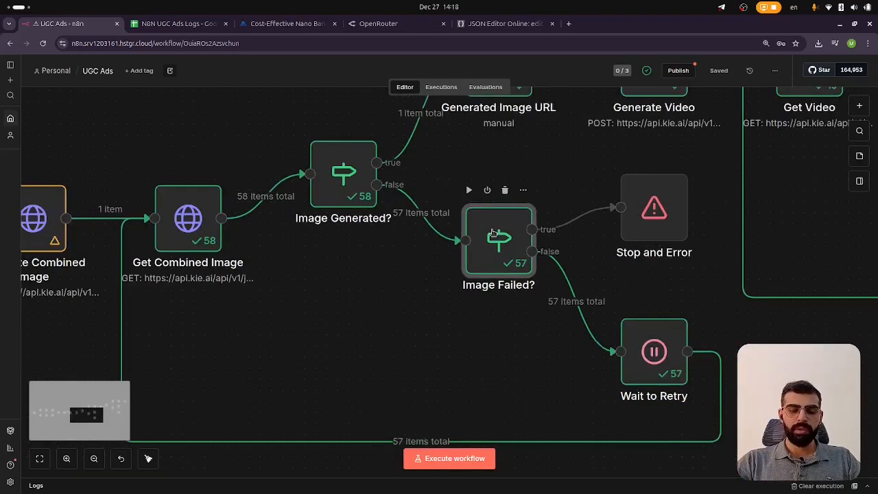
scroll(492, 234, "down", 1)
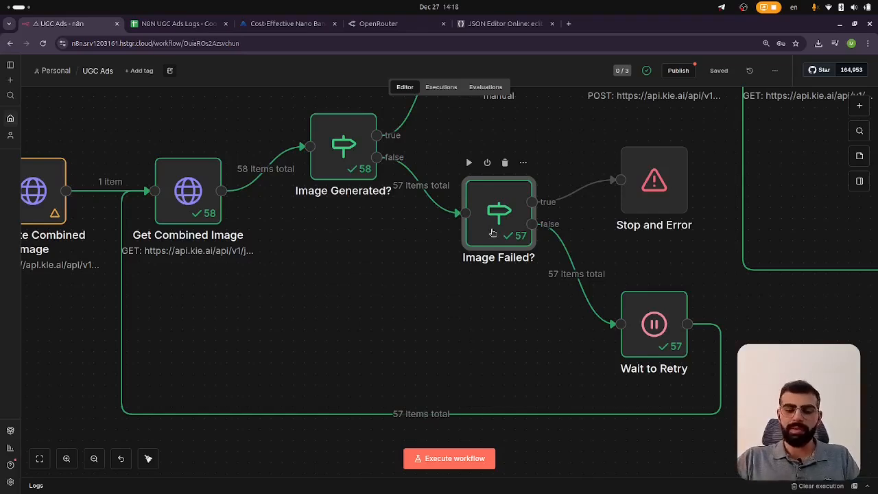
double_click(492, 233)
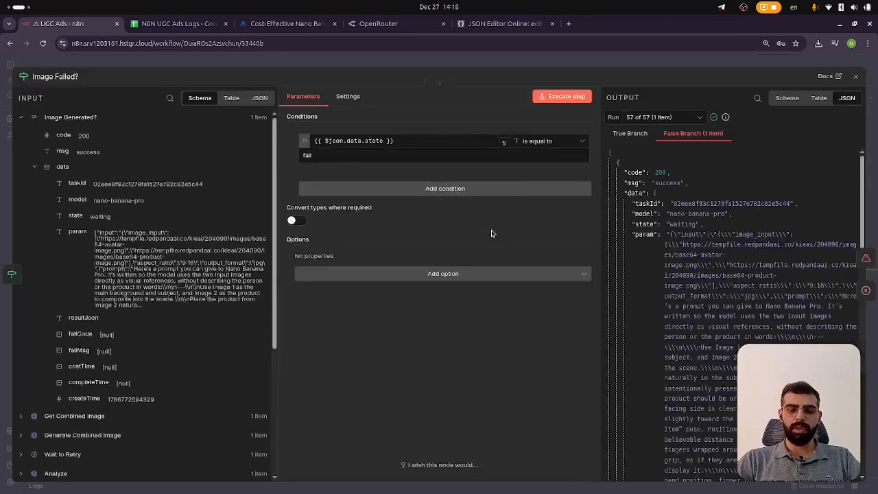
key("Escape")
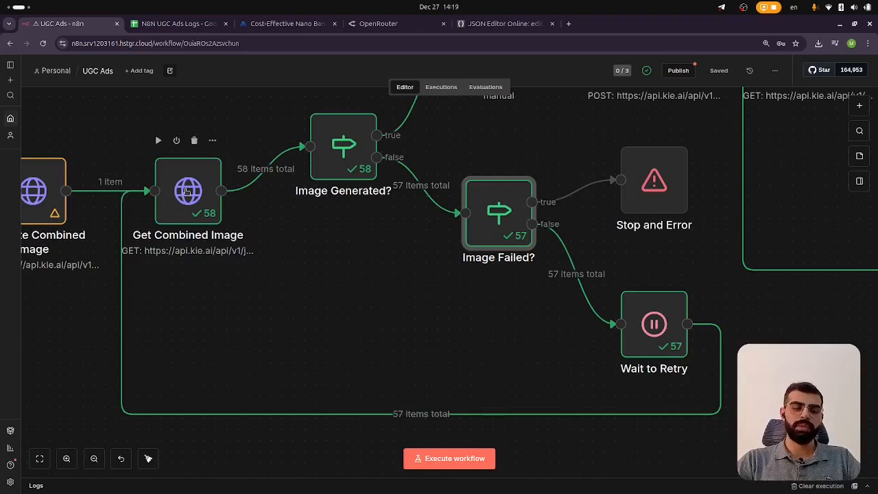
Open the Generated Image URL node and copy the image URL from its output
scroll(188, 193, "up", 4)
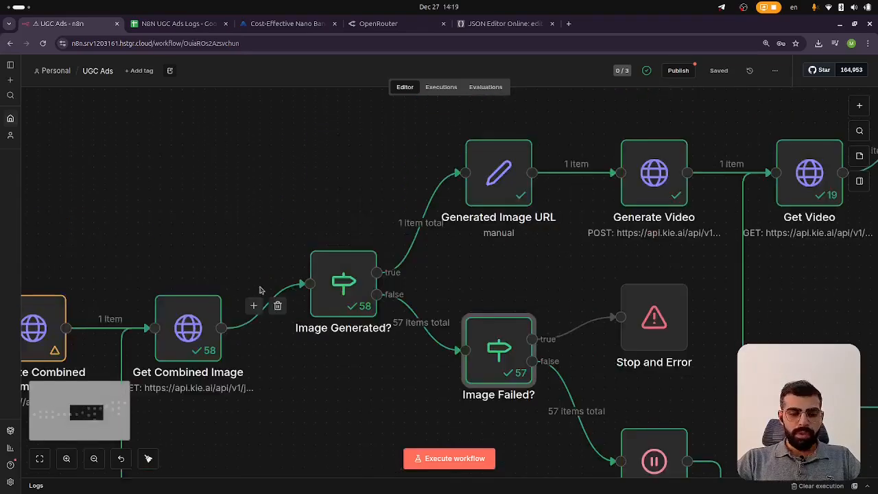
double_click(330, 283)
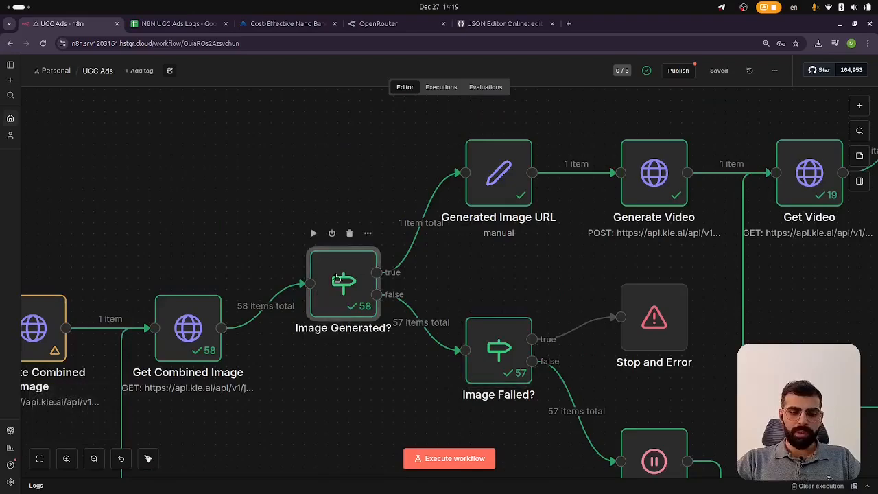
key("Escape")
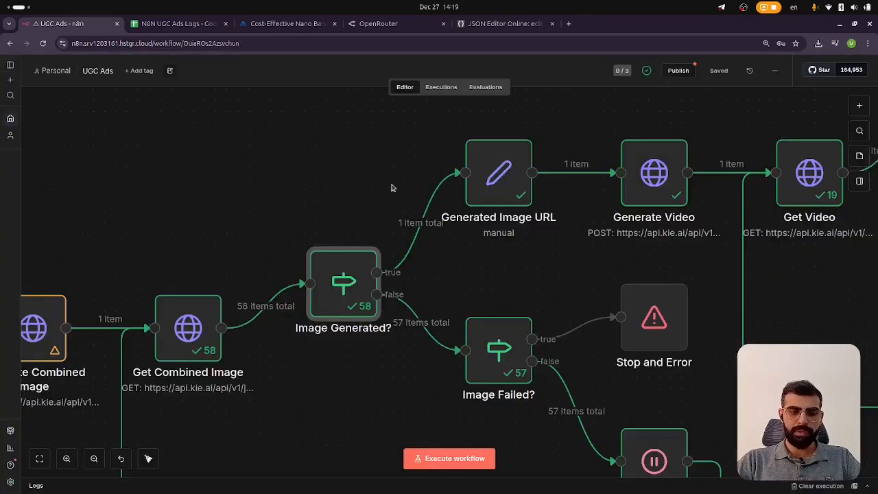
scroll(501, 245, "down", 3, "ctrl")
scroll(501, 246, "up", 5, "ctrl")
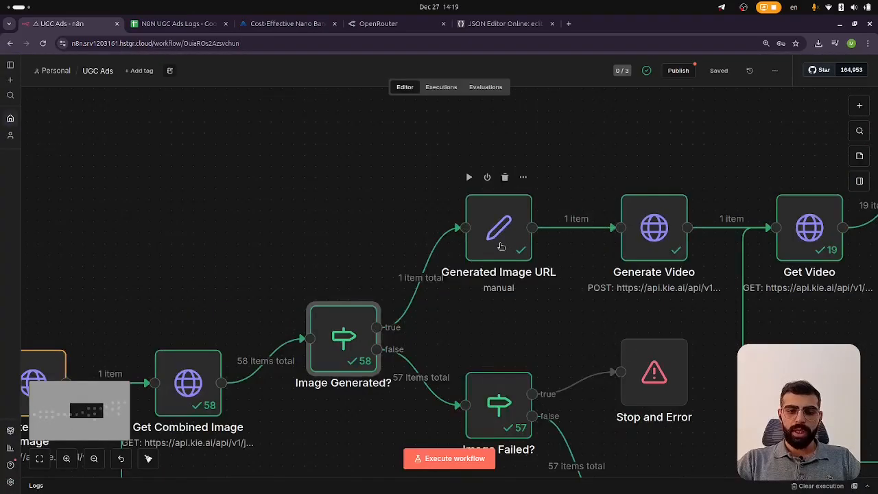
scroll(418, 214, "right", 2)
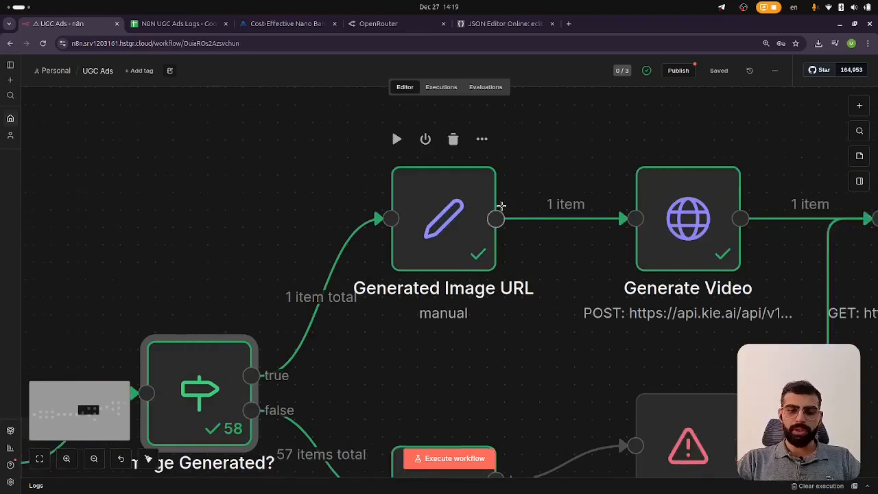
double_click(418, 214)
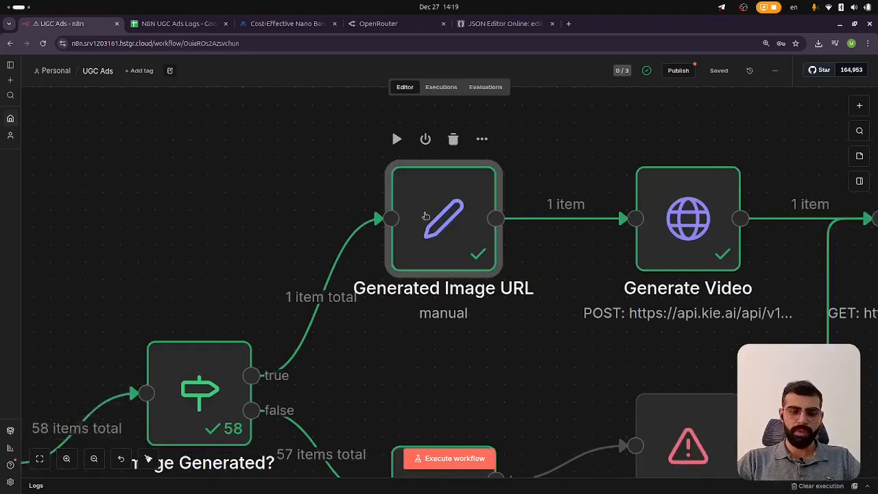
left_click_drag(673, 147, 808, 158)
key("ctrl+c")
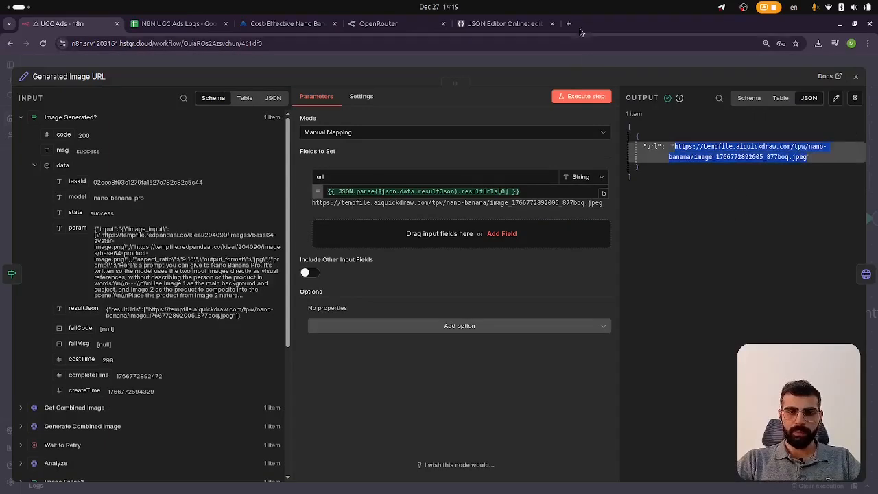
Open the copied image URL in a new browser tab and inspect the generated combined image
key("ctrl+t")
key("ctrl+v")
key("Return")
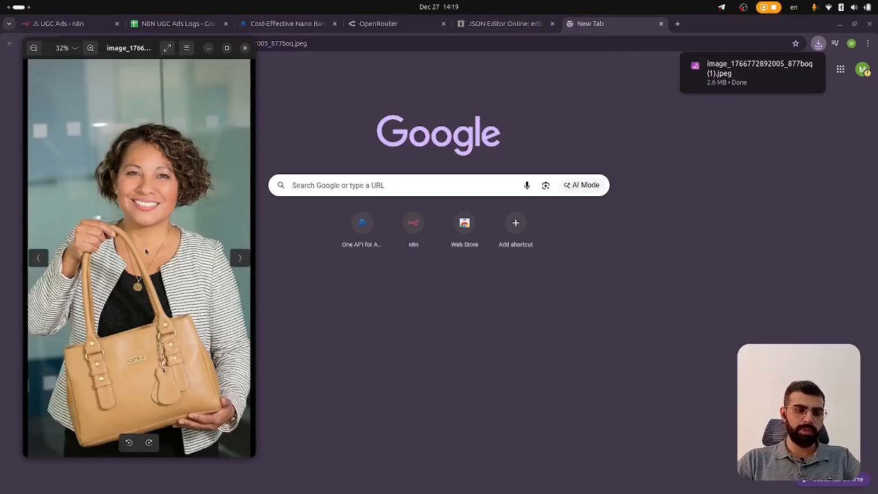
scroll(145, 280, "up", 2)
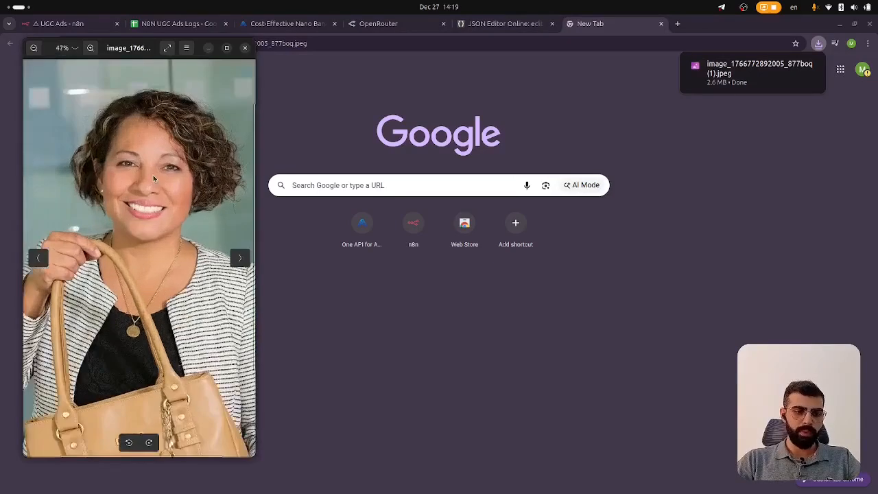
scroll(151, 295, "down", 2)
scroll(168, 323, "up", 1)
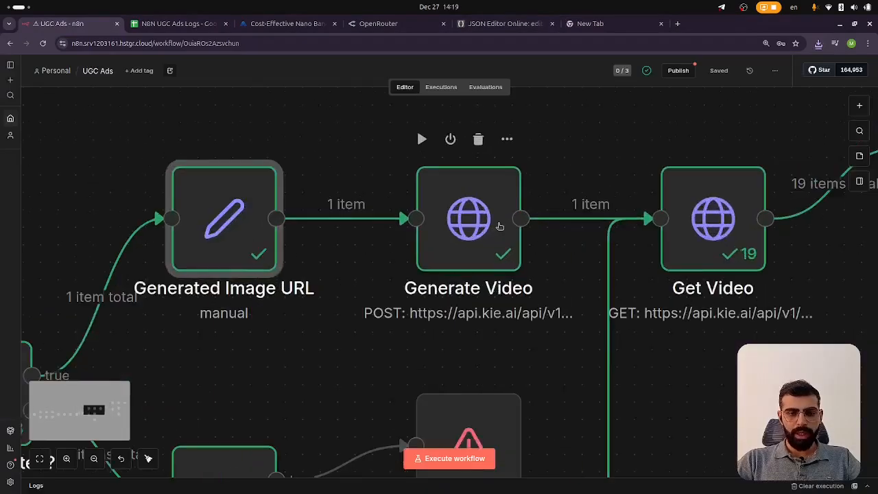
Open the Generate Video node and expand its JSON body expression in the full editor
scroll(499, 225, "up", 2)
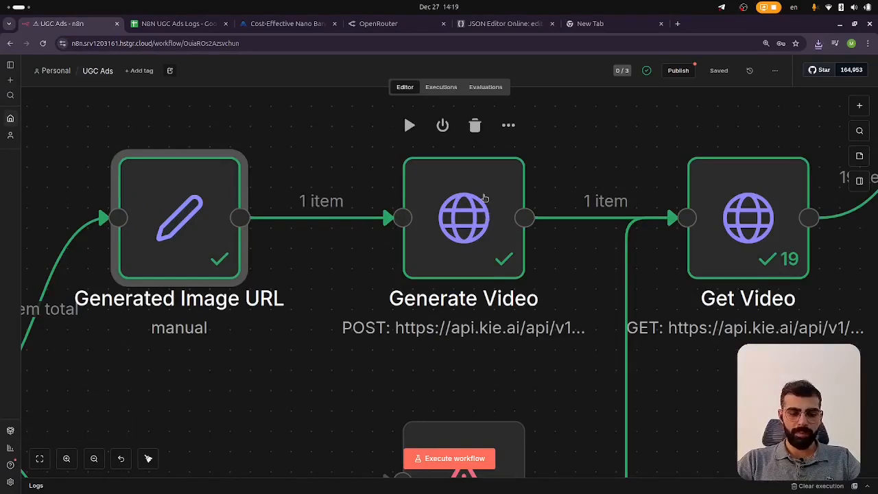
double_click(476, 216)
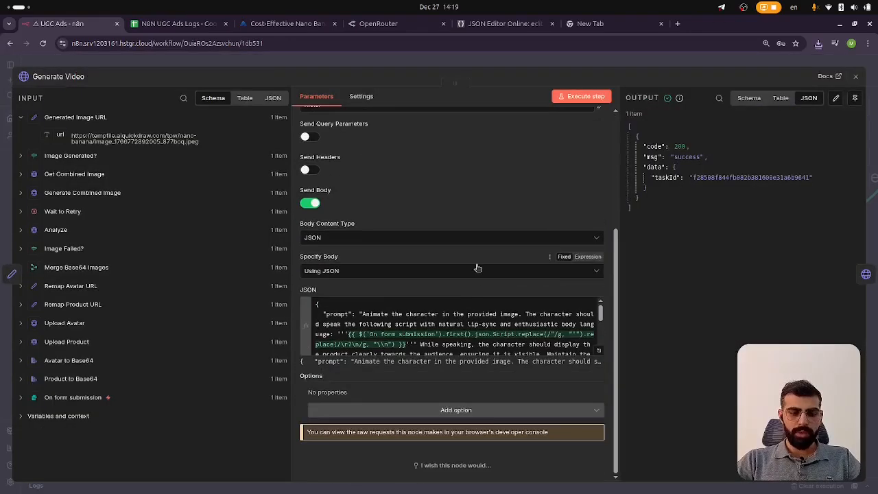
scroll(475, 269, "up", 3)
scroll(475, 269, "down", 3)
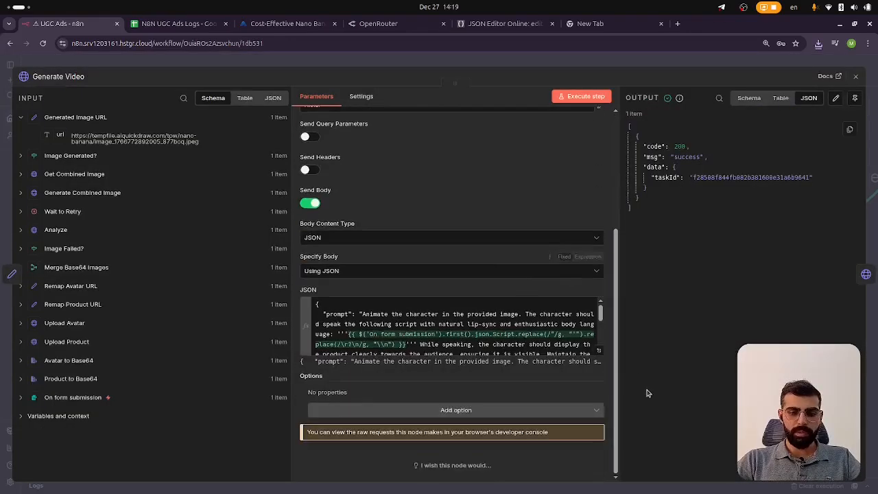
left_click(599, 350)
left_click_drag(262, 131, 236, 195)
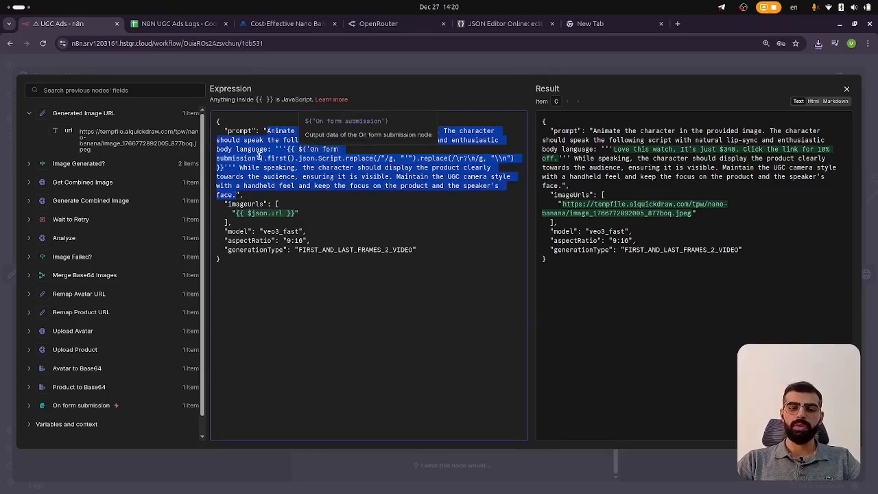
Examine the script replace functions, image URL and model settings in the video request body
left_click(376, 186)
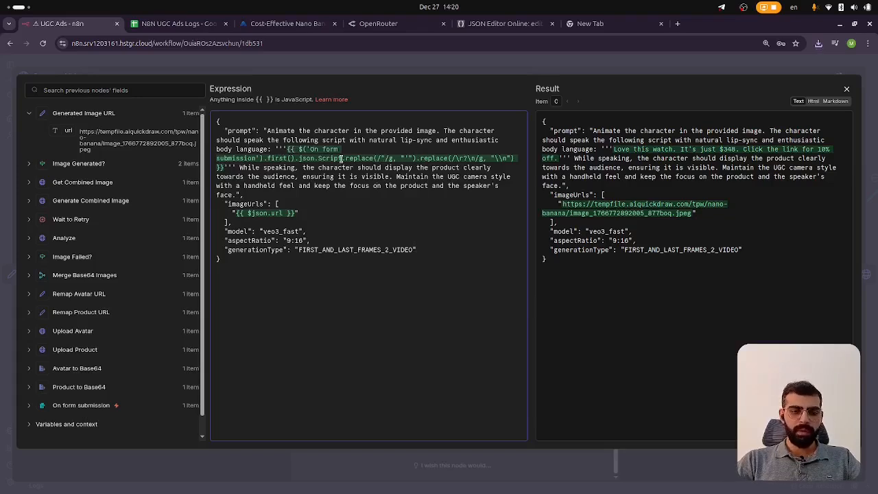
left_click_drag(342, 159, 425, 158)
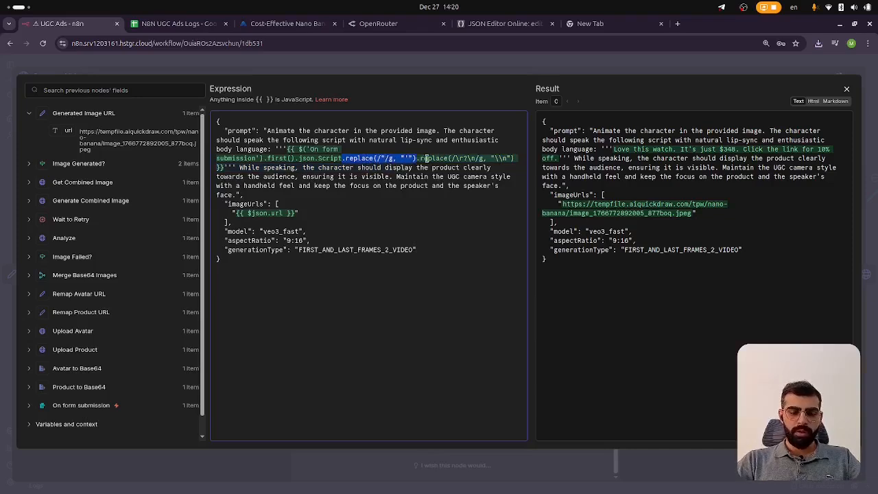
left_click(421, 158)
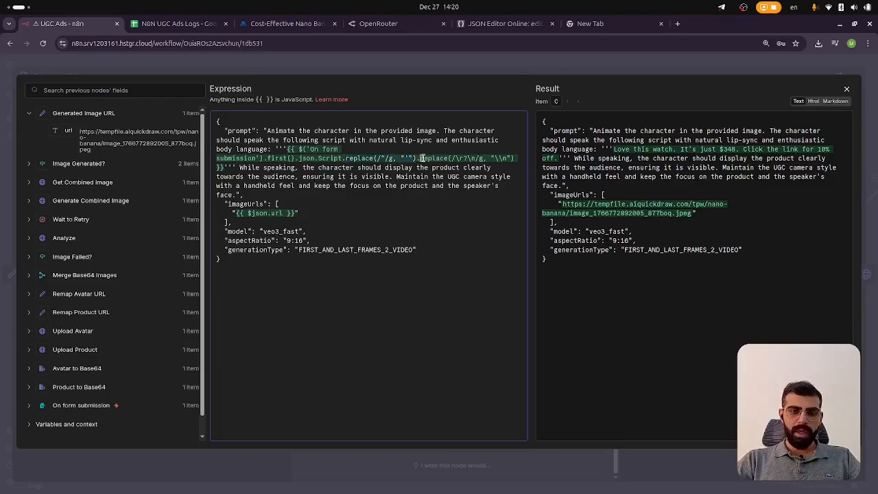
mouse_move(421, 157)
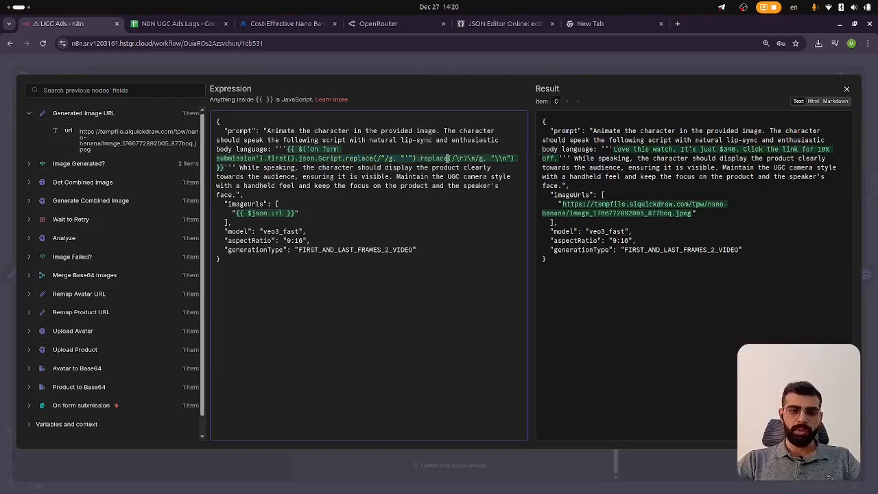
left_click_drag(494, 158, 506, 158)
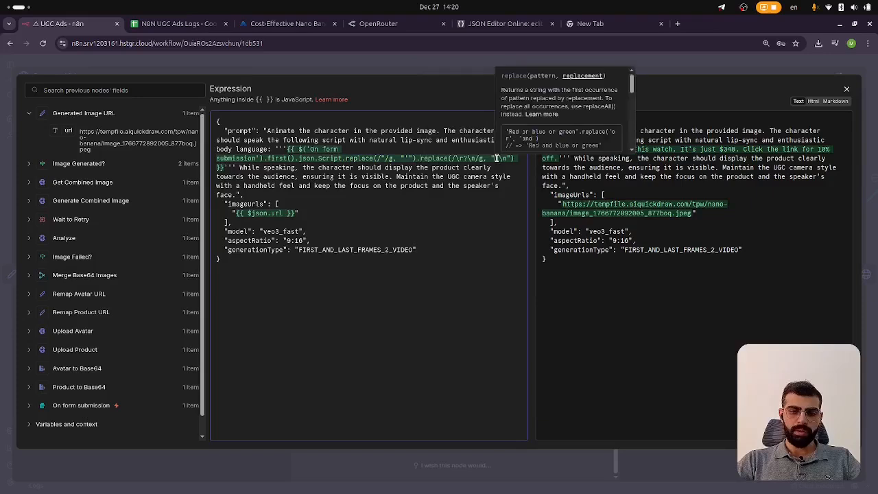
left_click(469, 180)
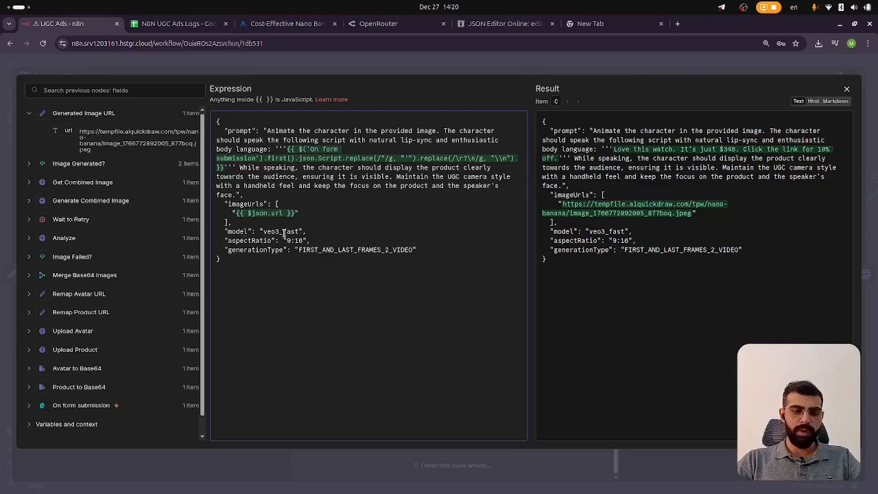
Switch to the kie.ai tab and open the Veo 3.1 API page from the AI Video API list
left_click(249, 20)
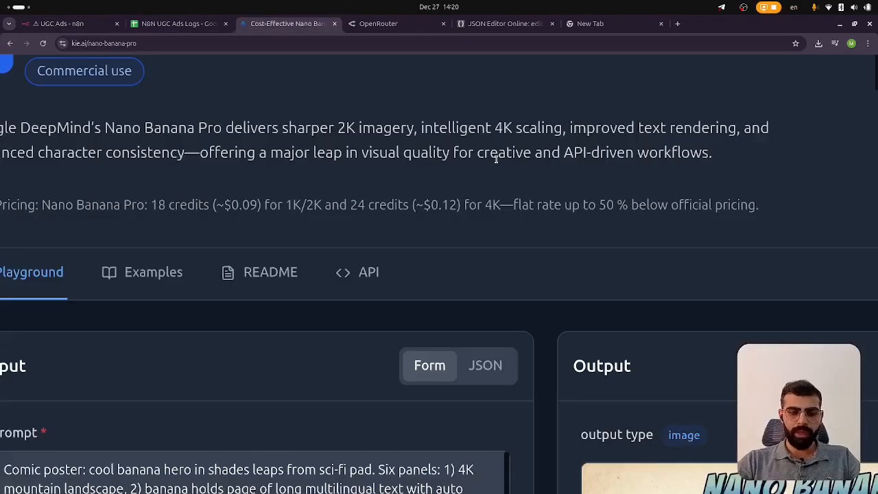
scroll(497, 159, "down", 5)
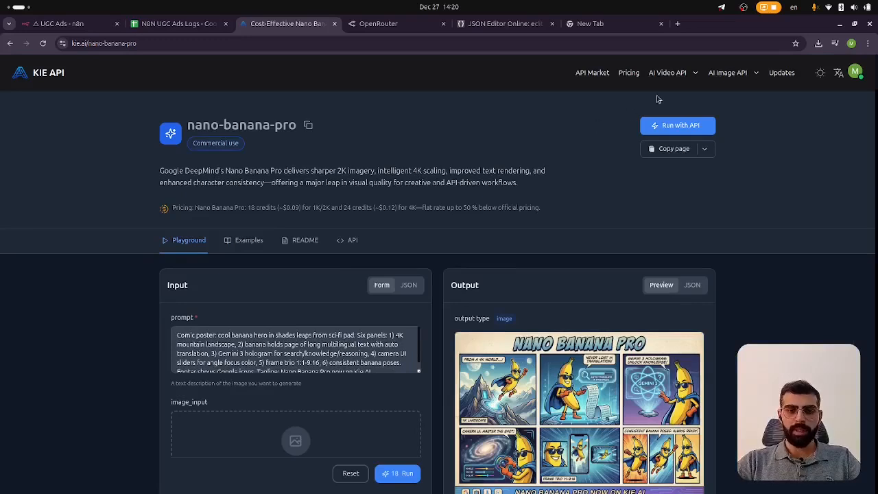
mouse_move(678, 75)
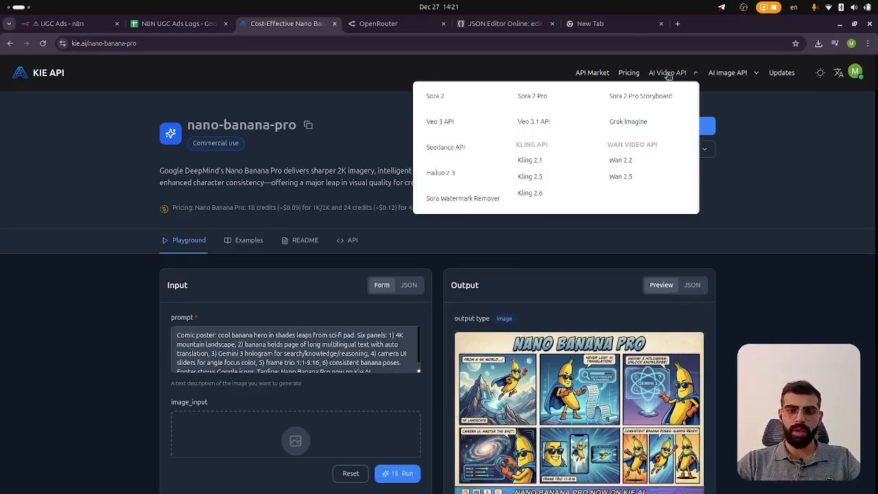
left_click(535, 124)
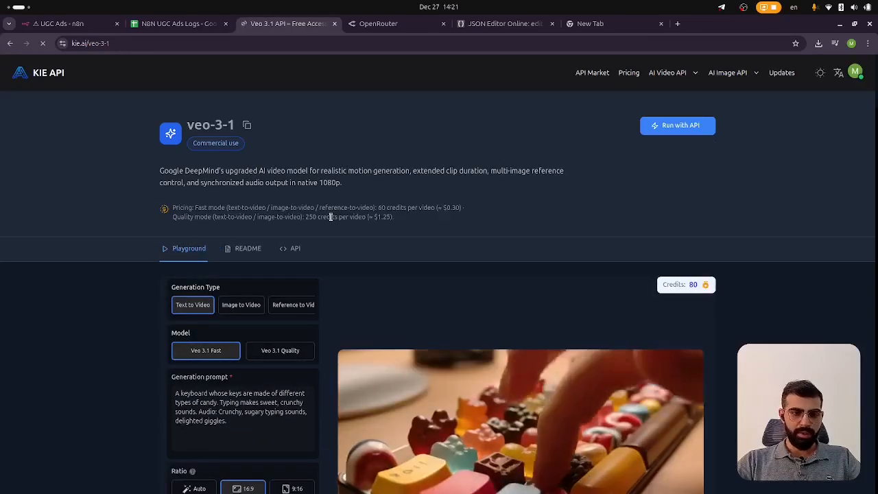
Review the Veo 3.1 fast and quality mode pricing for image-to-video generation
scroll(323, 209, "up", 1)
scroll(323, 209, "up", 3)
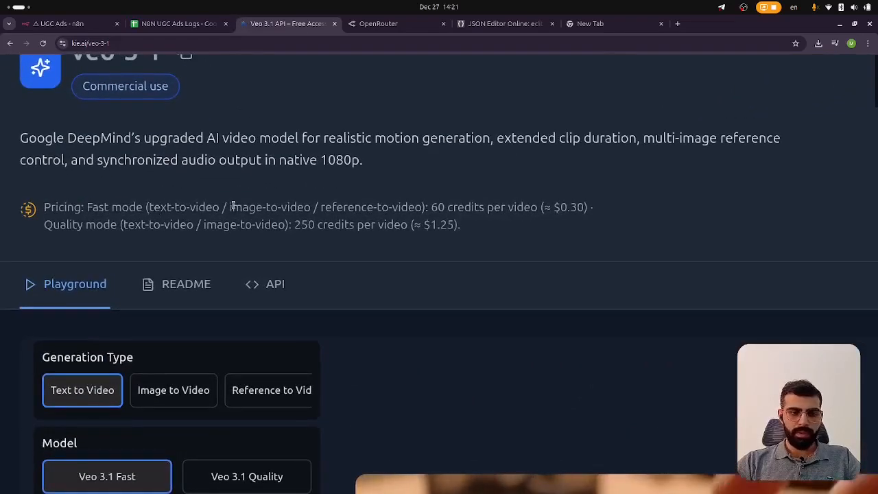
left_click_drag(229, 208, 312, 206)
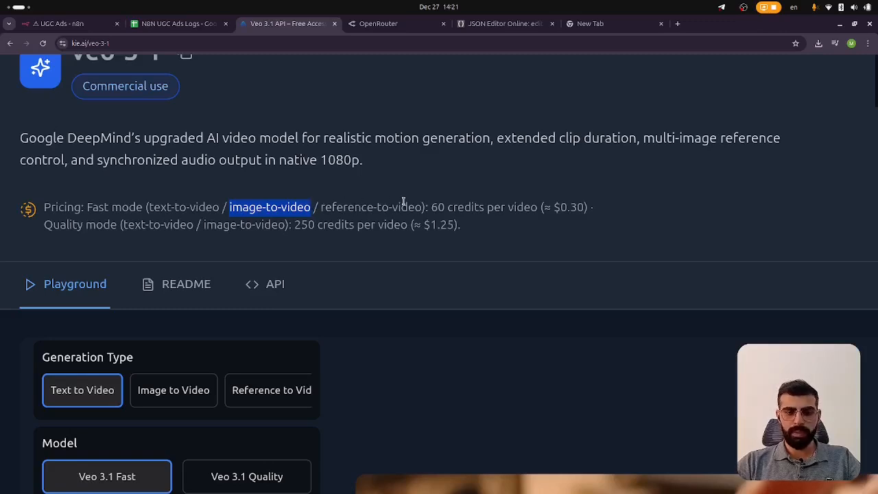
left_click_drag(569, 207, 584, 208)
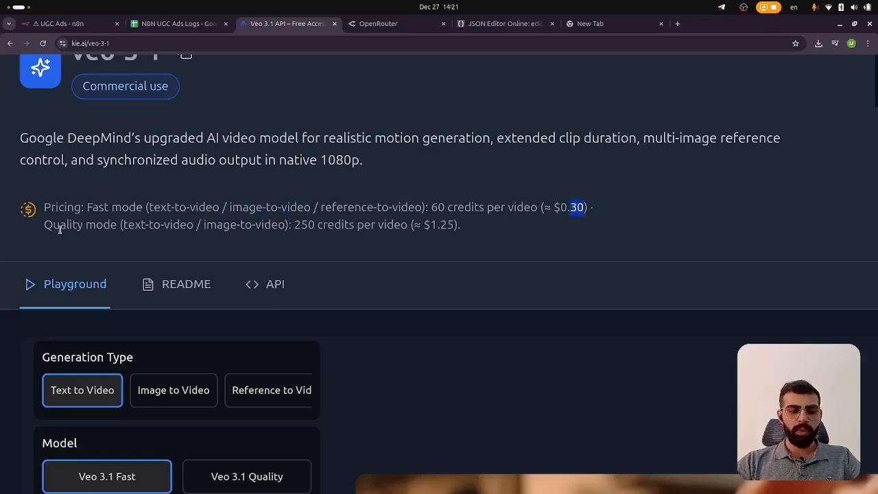
left_click(107, 226)
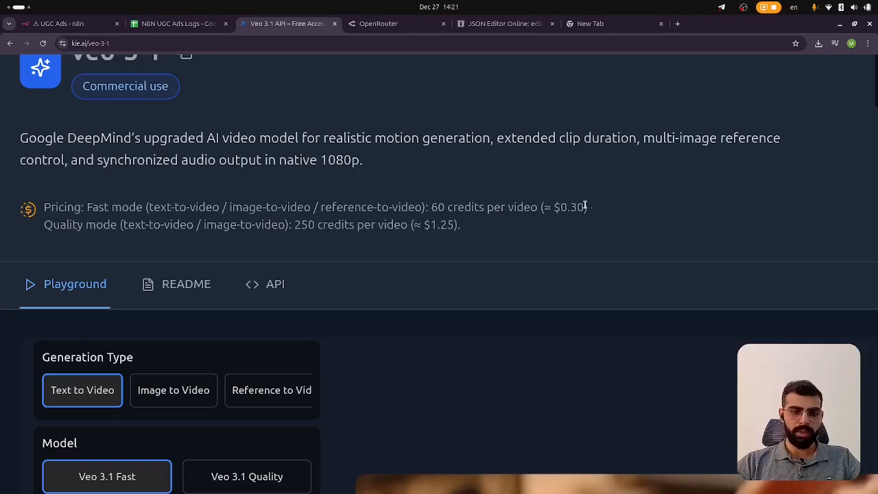
scroll(515, 229, "down", 2)
scroll(497, 181, "up", 2)
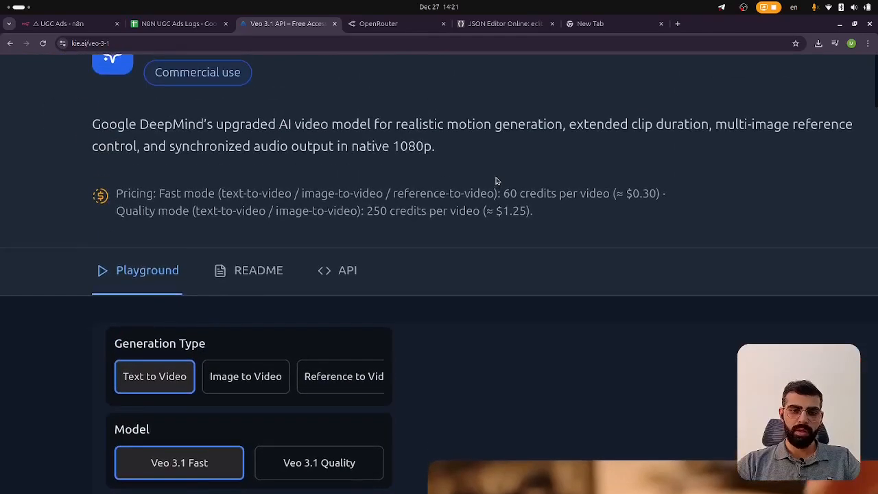
scroll(480, 183, "down", 3)
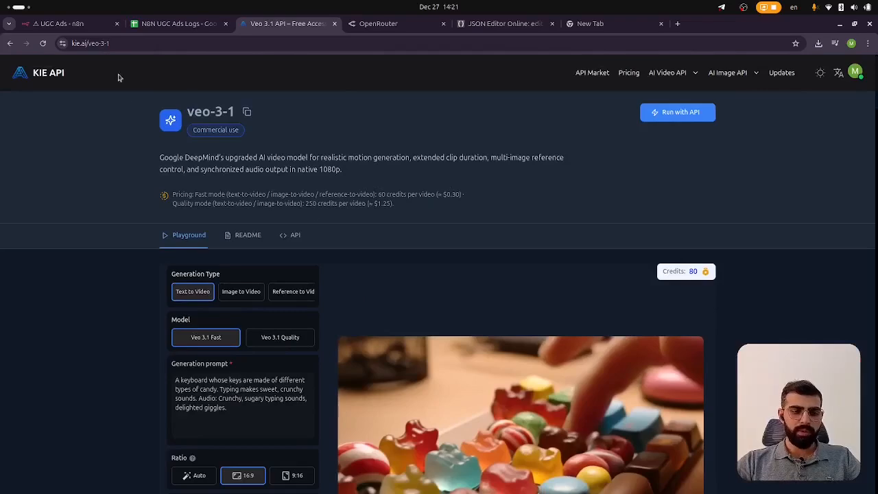
Compare the request's veo3_fast model with the image-to-video pricing, then close the Generate Video editor
left_click(65, 24)
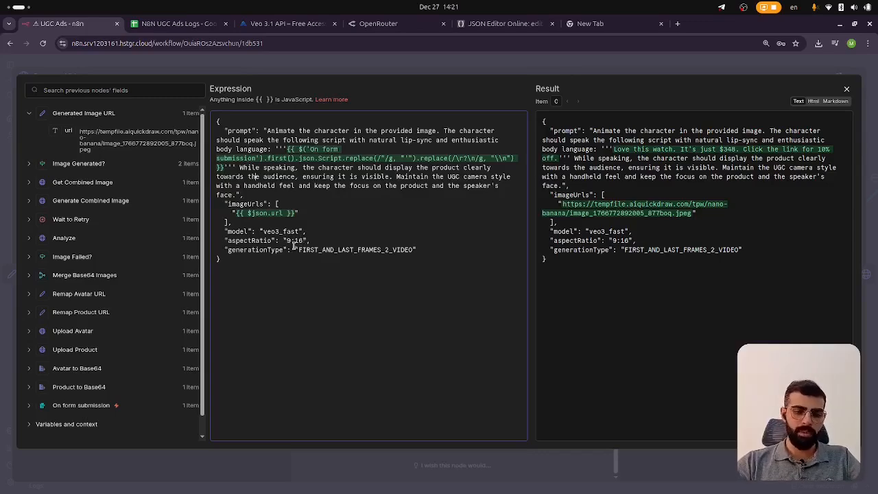
scroll(305, 239, "up", 5)
scroll(293, 247, "up", 2)
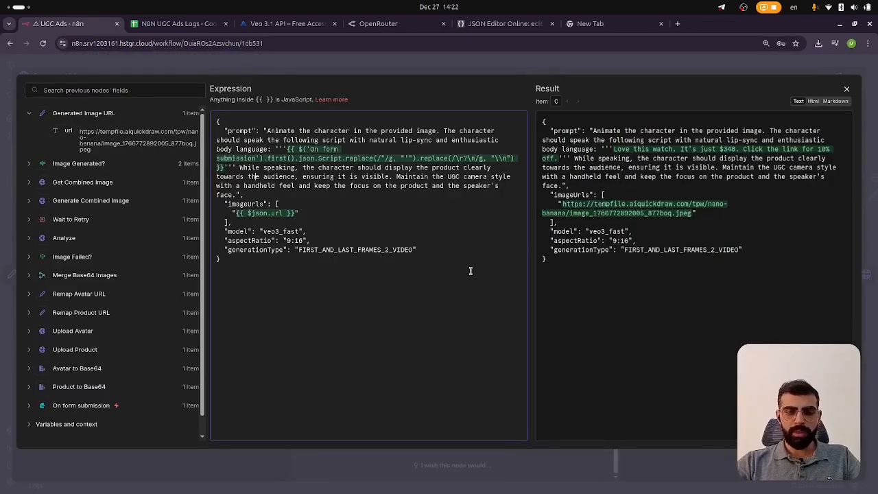
left_click(284, 24)
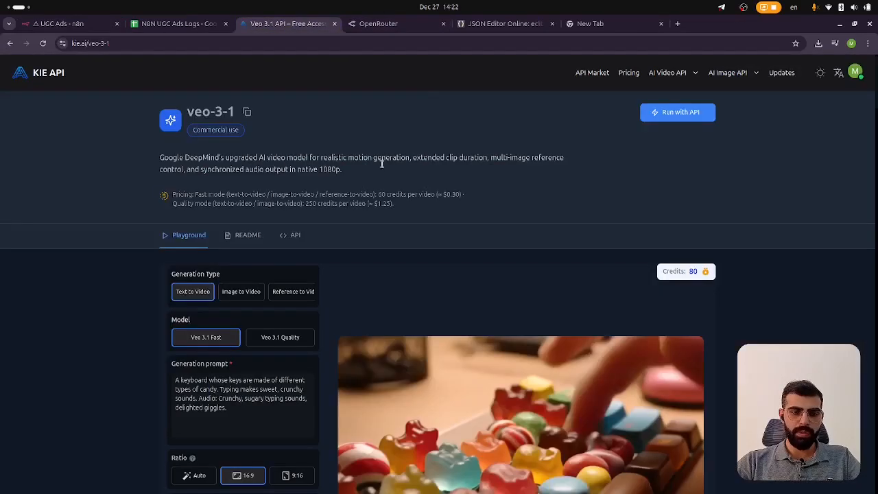
left_click_drag(273, 194, 305, 196)
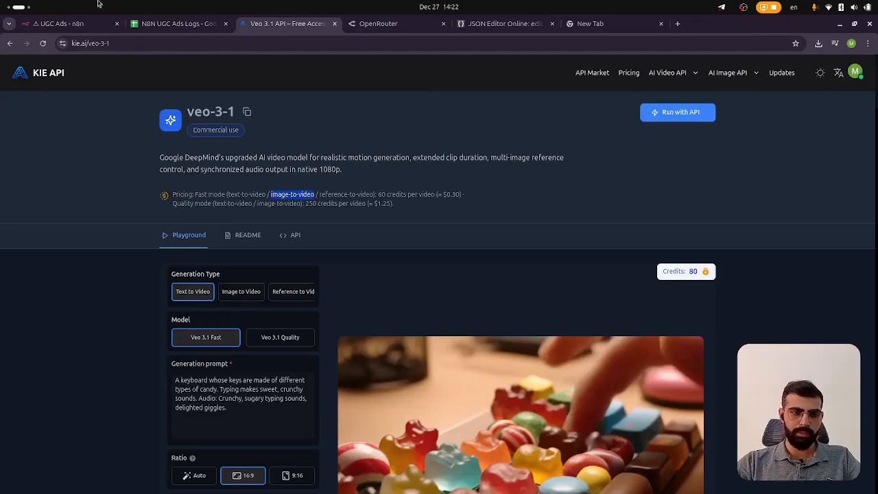
left_click(94, 22)
left_click(414, 66)
left_click(503, 60)
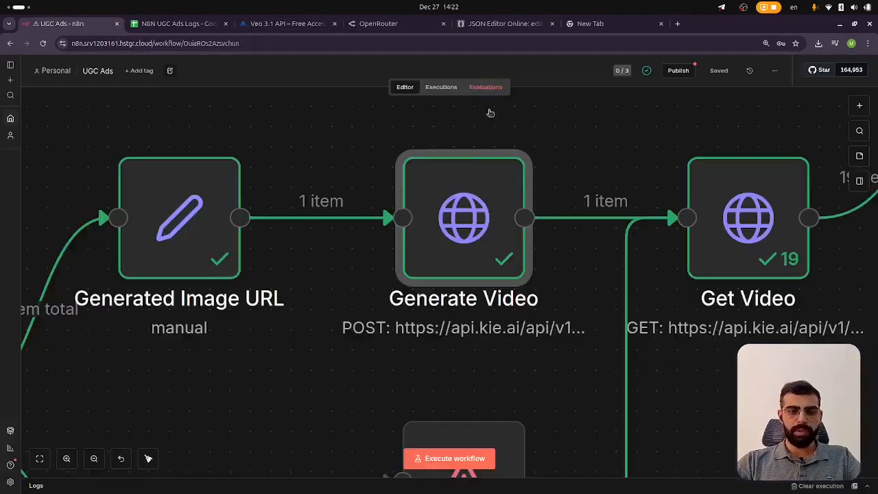
Pan across the video branch of the workflow and open the Get Video node
scroll(487, 229, "right", 4)
scroll(512, 196, "down", 5)
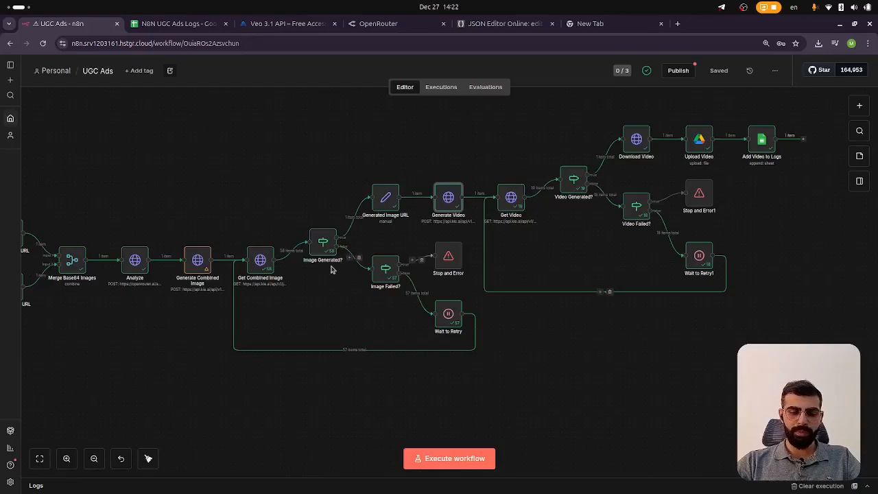
scroll(446, 199, "up", 5)
mouse_move(341, 220)
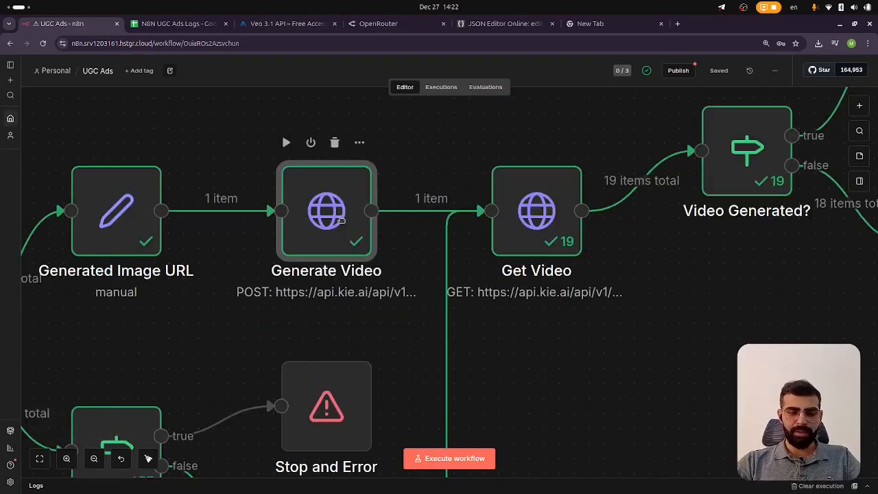
scroll(432, 192, "right", 3)
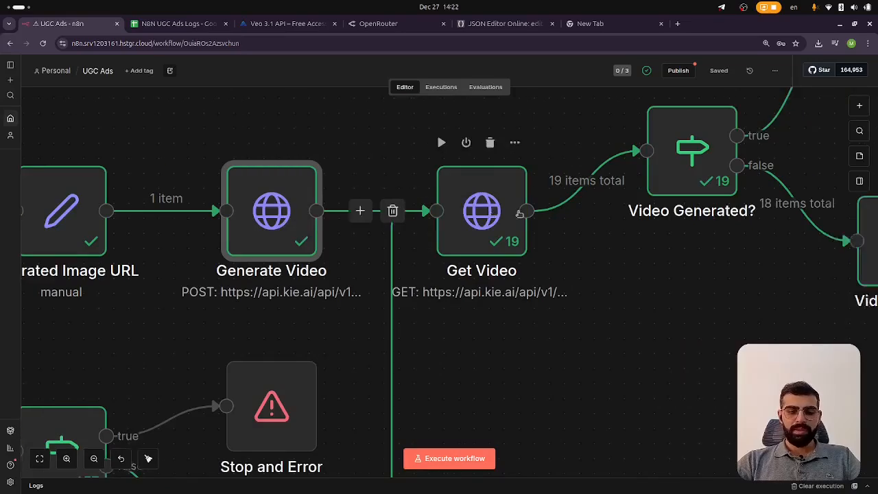
scroll(436, 191, "down", 4)
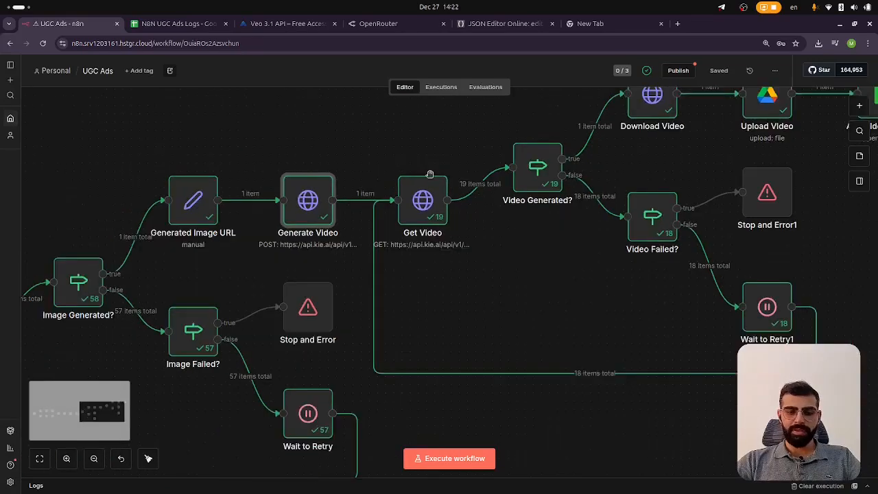
scroll(431, 182, "up", 3)
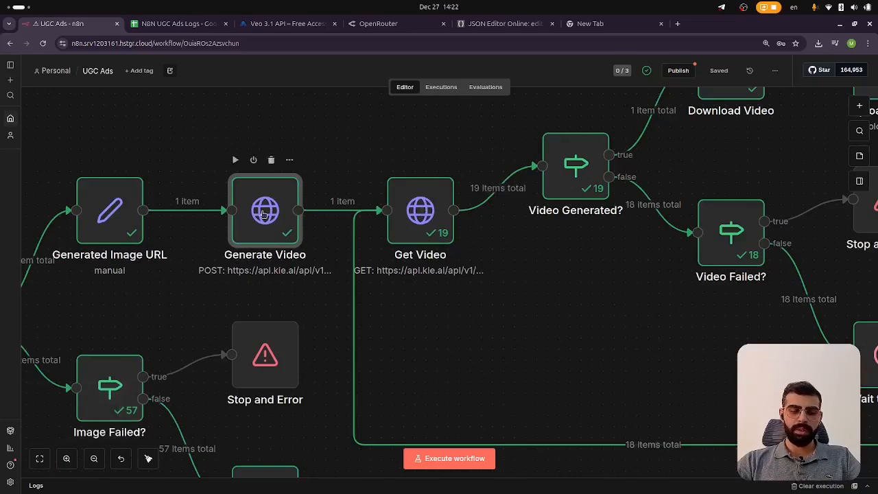
scroll(522, 264, "down", 1)
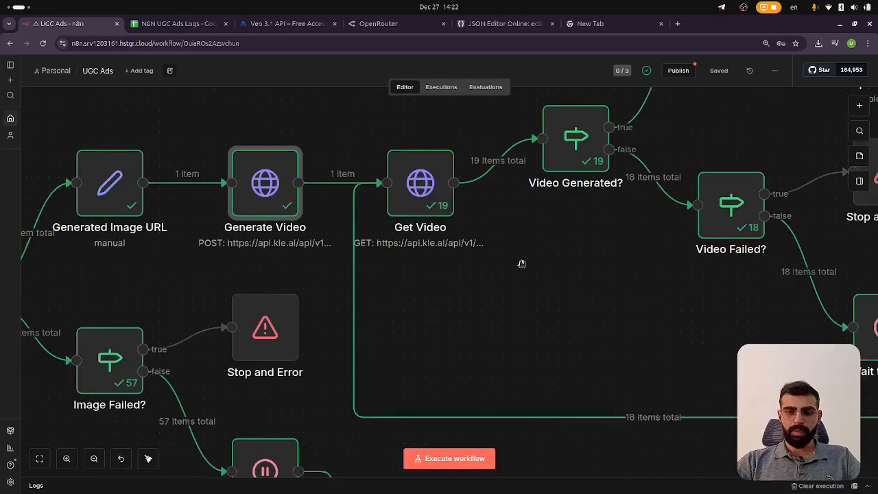
scroll(521, 263, "down", 2)
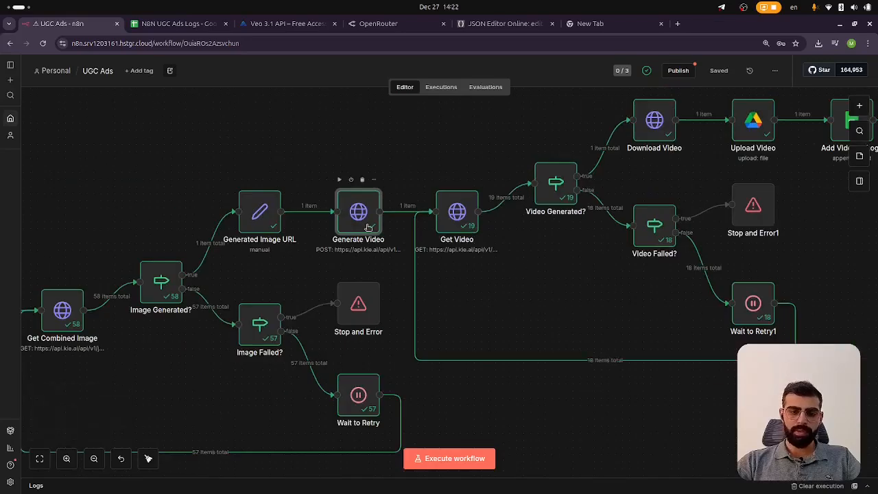
scroll(494, 219, "up", 3)
scroll(578, 218, "right", 4)
scroll(559, 199, "up", 2)
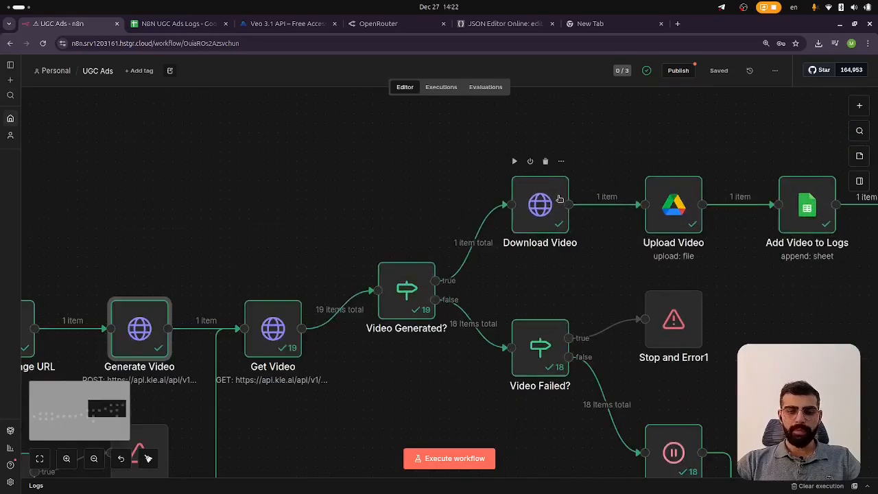
scroll(560, 199, "up", 2)
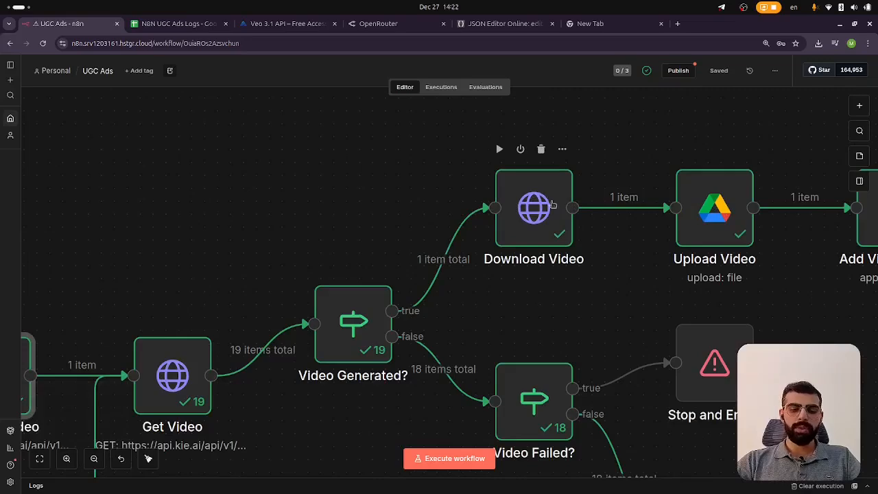
double_click(169, 360)
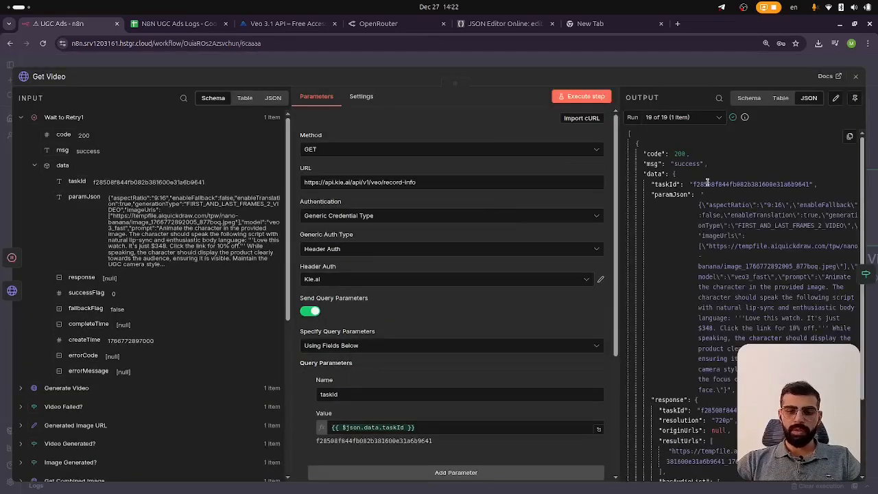
Scroll through the Get Video output and copy the generated video's result URL
scroll(713, 208, "down", 5)
scroll(713, 208, "up", 3)
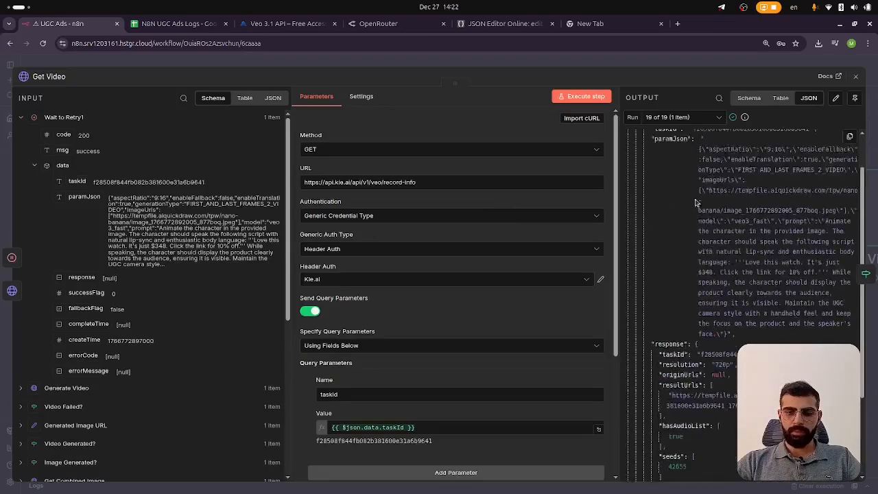
scroll(702, 192, "down", 3)
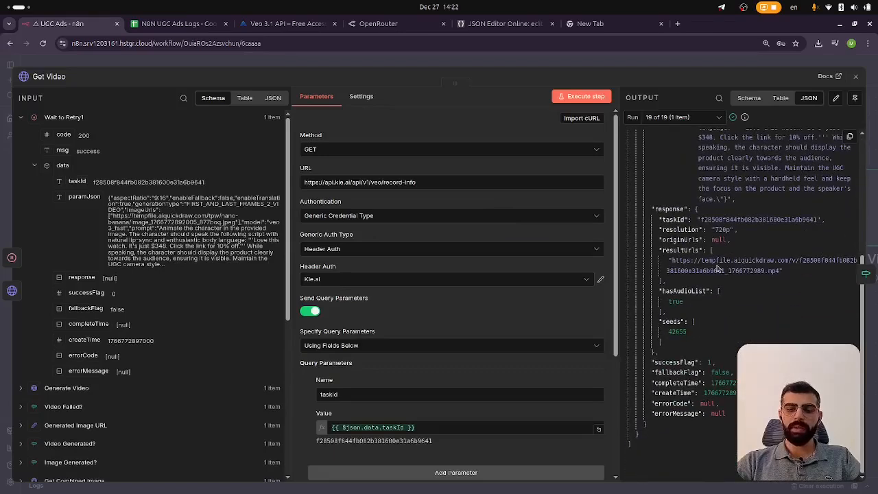
left_click_drag(669, 260, 779, 272)
key("ctrl+c")
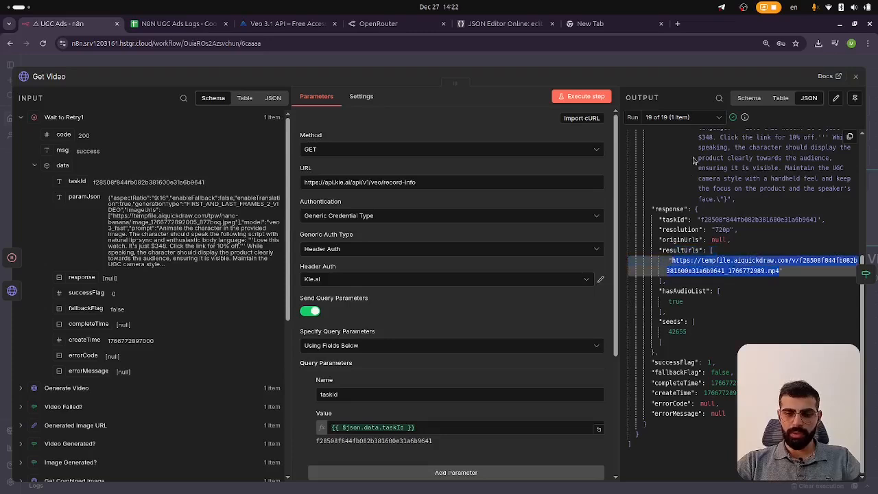
Open the copied video URL in the new browser tab to download the MP4 file
left_click(621, 26)
left_click(522, 43)
key("ctrl+v")
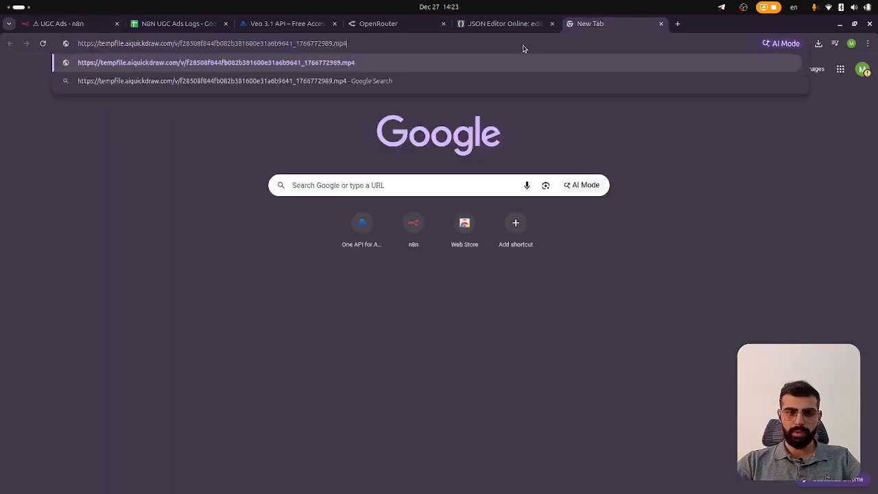
key("Return")
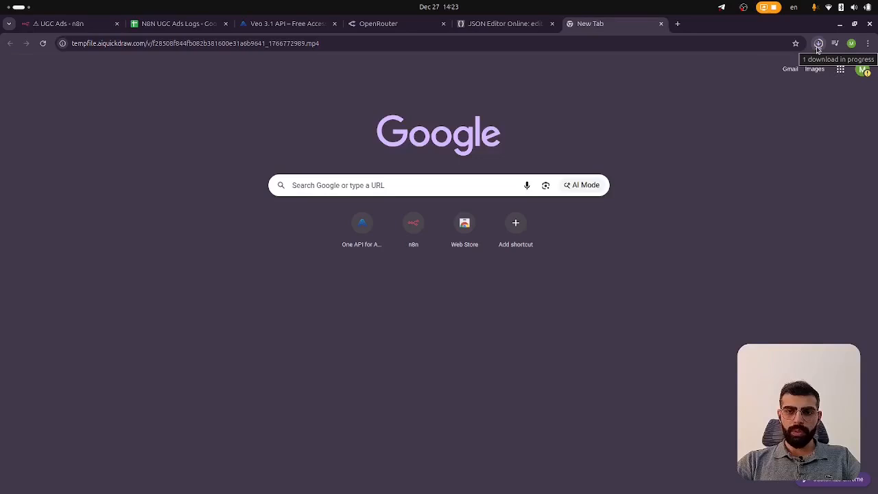
Open the downloaded video to preview the generated ad, then close the player
left_click(818, 46)
left_click(748, 69)
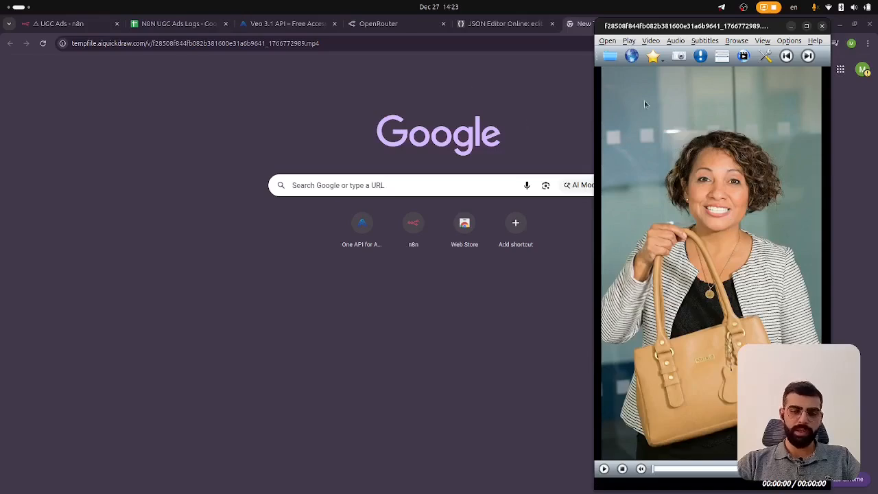
left_click(822, 25)
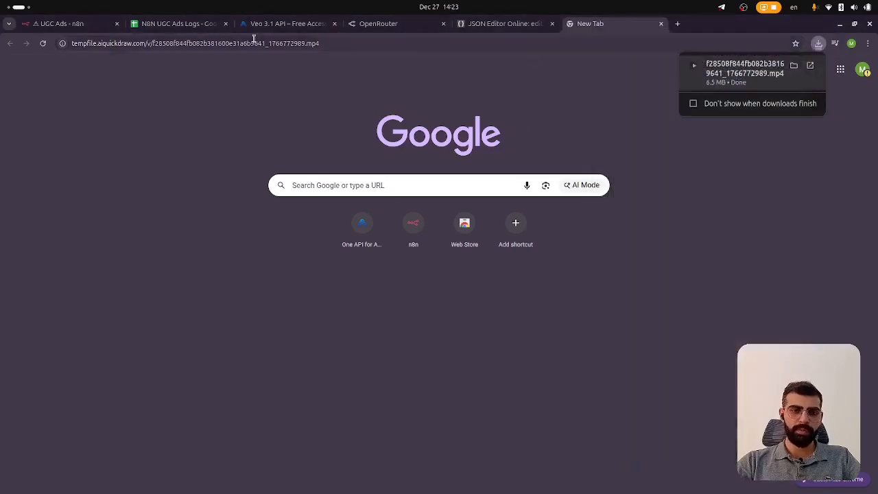
Return to the workflow, close Get Video, and inspect the Download Video node's settings
left_click(71, 25)
key("Escape")
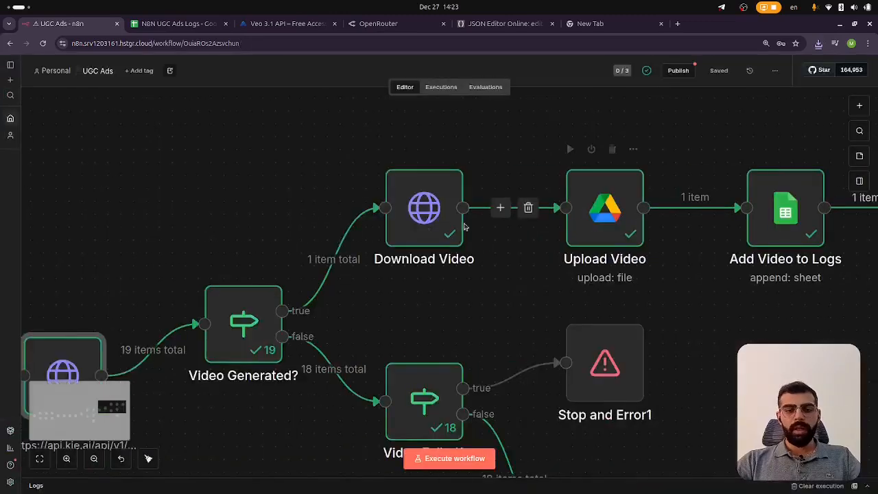
left_click(410, 230)
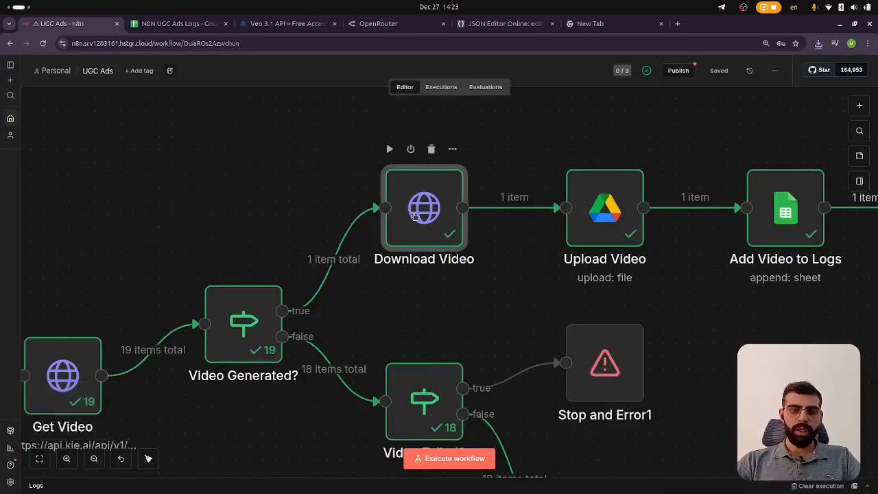
double_click(412, 220)
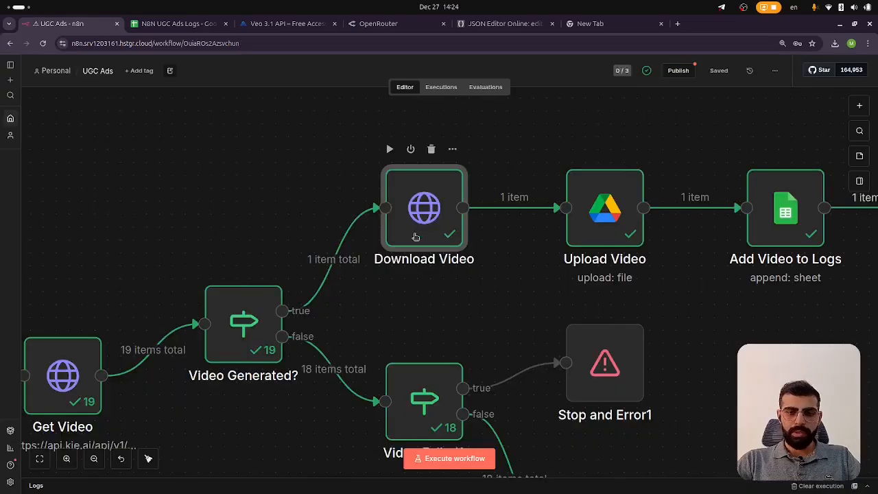
left_click(628, 67)
left_click(460, 221)
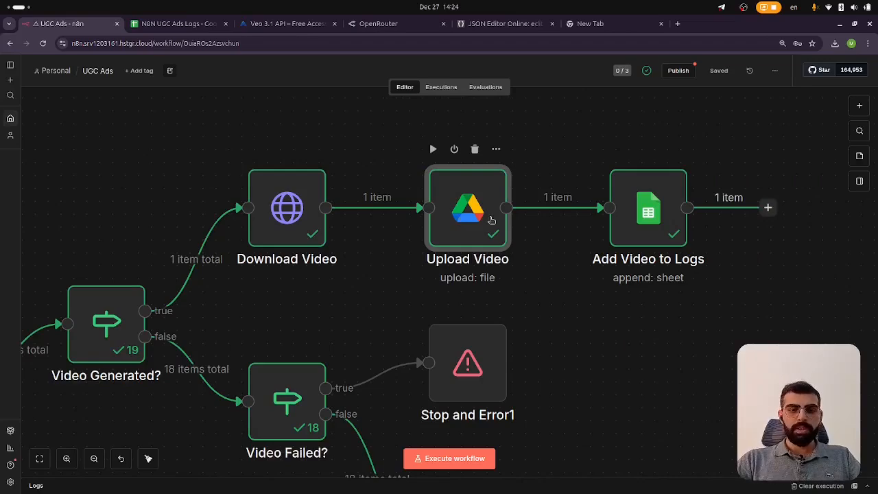
scroll(492, 221, "down", 5)
scroll(487, 223, "up", 6)
scroll(483, 229, "down", 1)
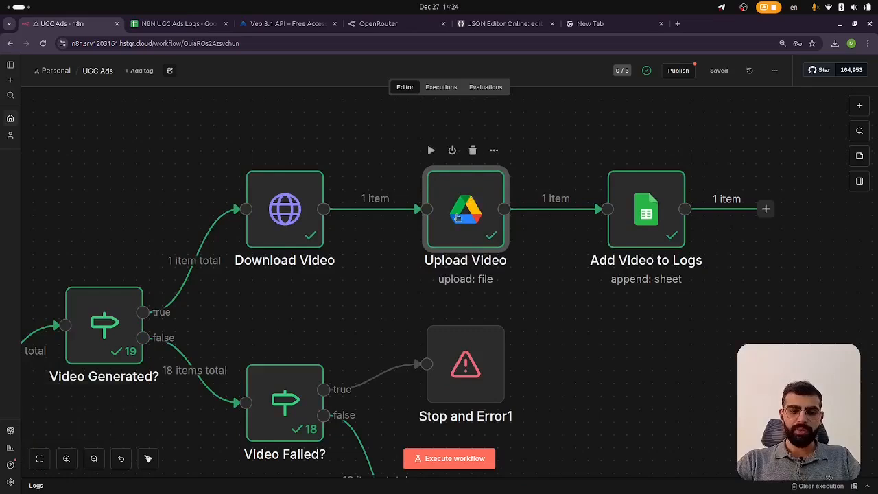
scroll(458, 216, "up", 2)
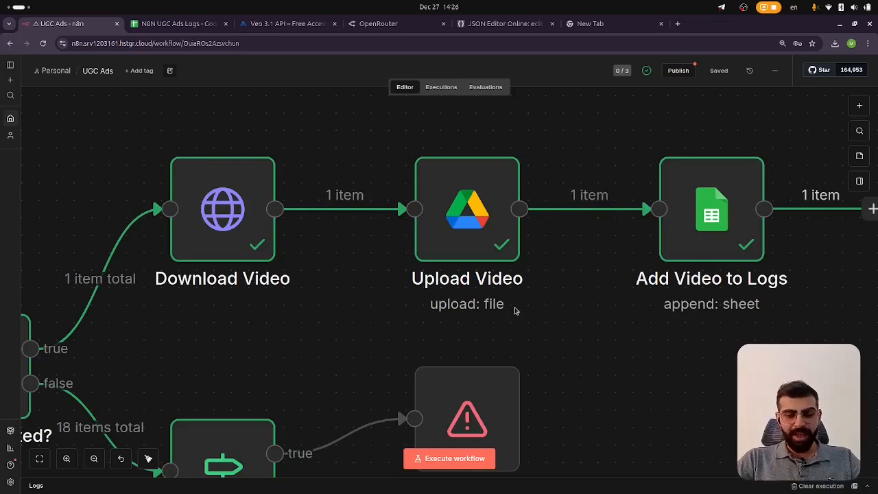
Open the Upload Video node and start creating a new Google Drive credential
scroll(515, 308, "right", 3)
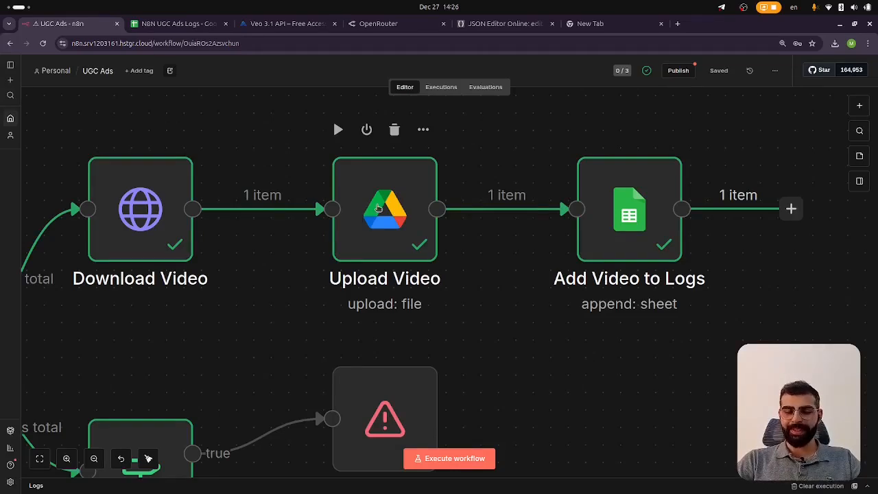
left_click(389, 206)
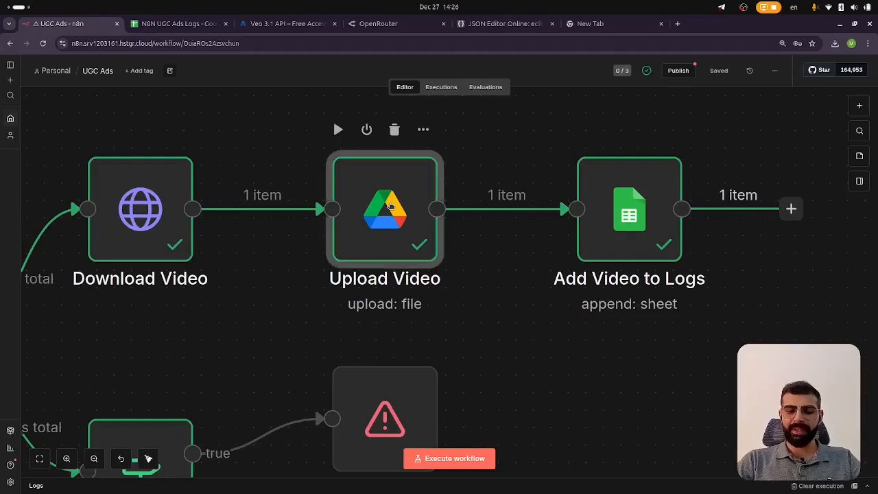
double_click(389, 206)
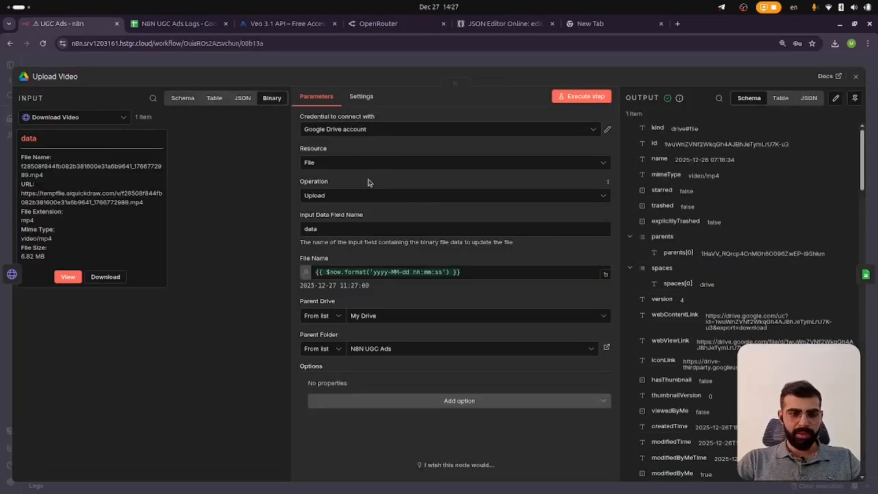
left_click(574, 135)
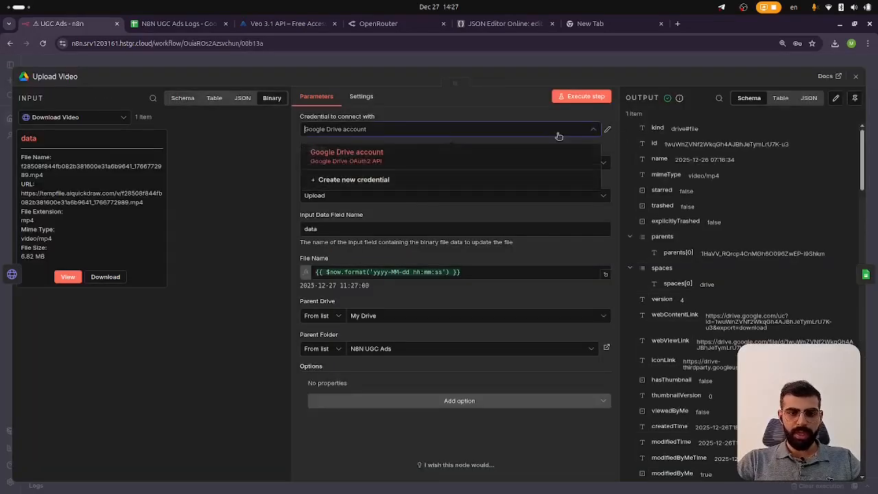
left_click(474, 182)
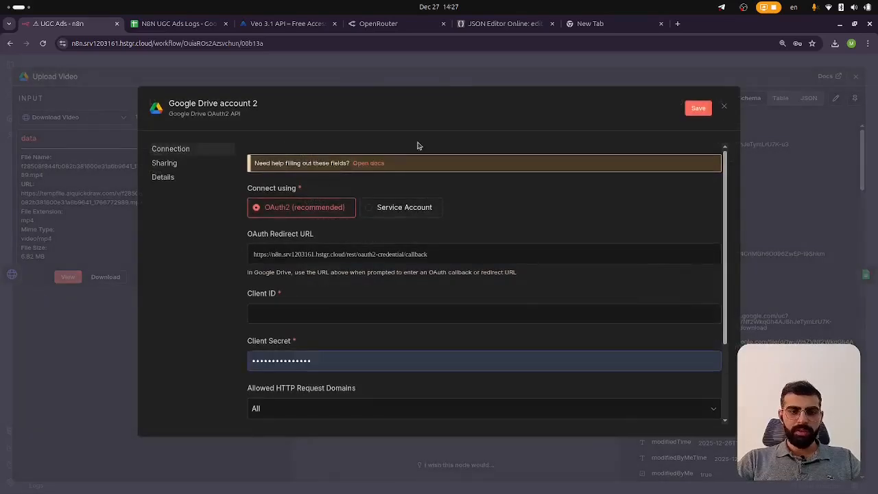
Open the Google Drive OAuth2 credential docs, dismiss the cookie notice and read the setup steps
left_click(374, 167)
scroll(328, 144, "down", 4)
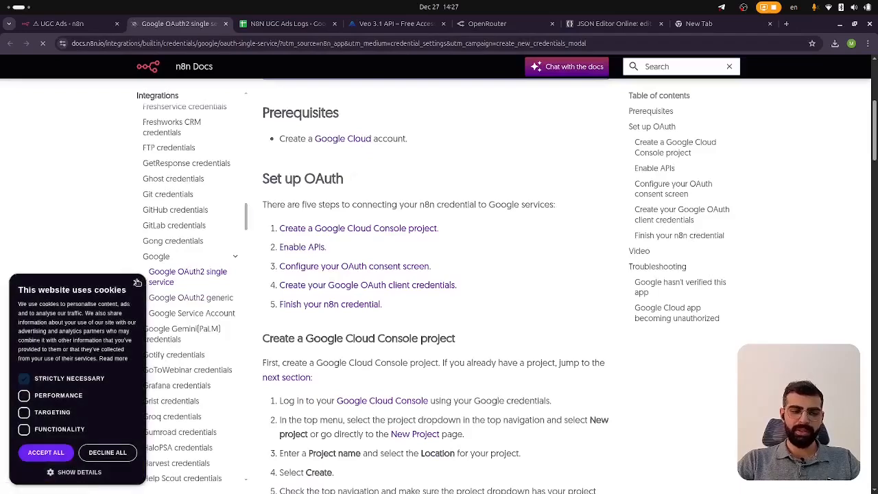
left_click(137, 282)
scroll(380, 177, "up", 3)
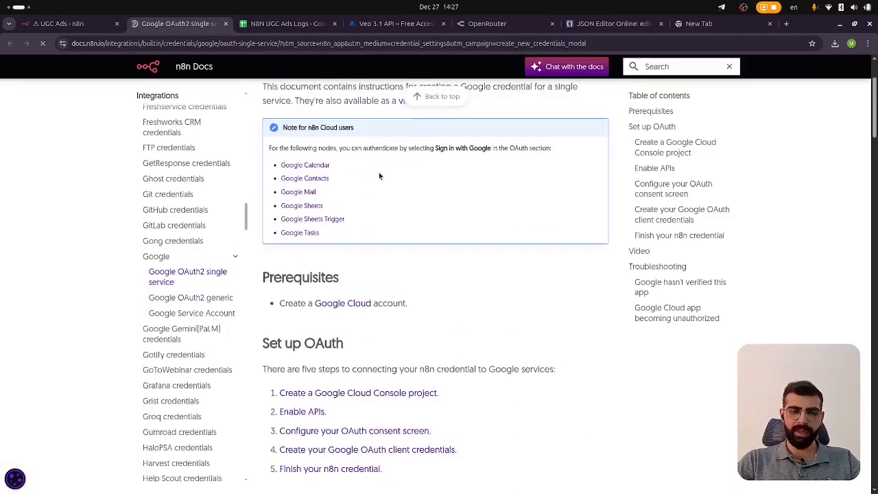
scroll(379, 176, "down", 1)
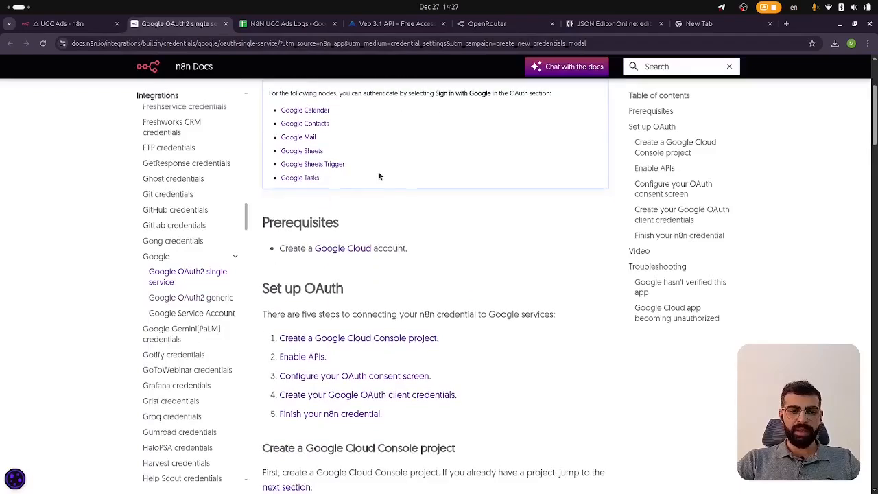
Open the Google Cloud free trial sign-up page, then return to the docs
left_click(352, 254)
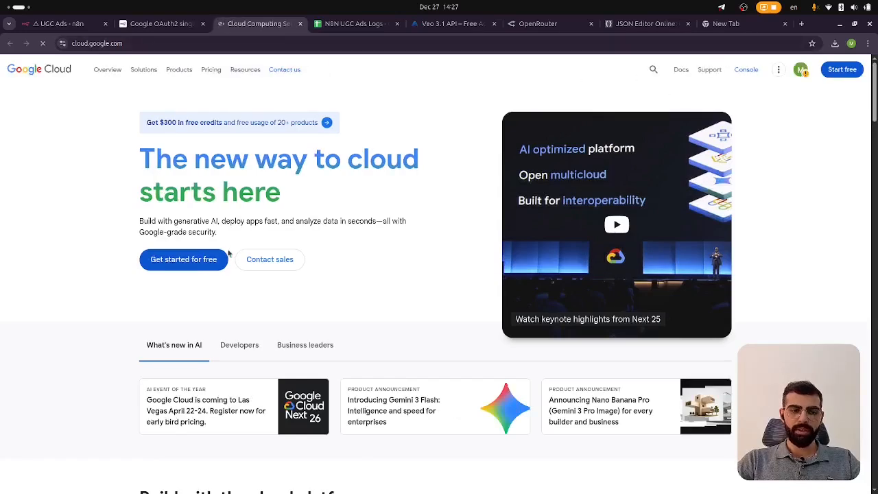
left_click(191, 262)
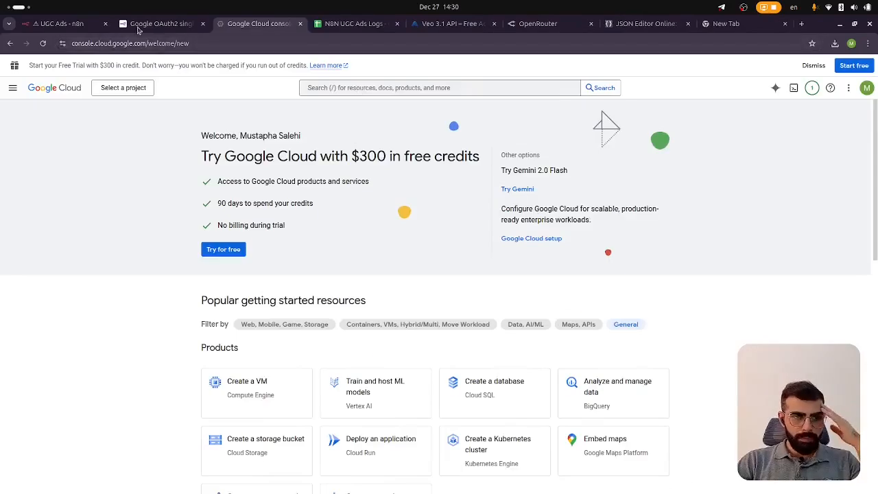
left_click(145, 25)
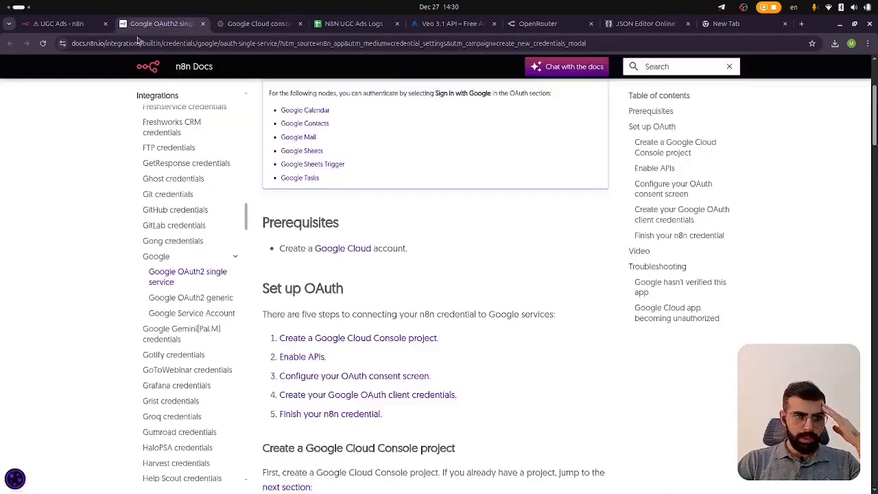
Read the docs section on creating a Google Cloud Console project and open the console
scroll(369, 244, "down", 3)
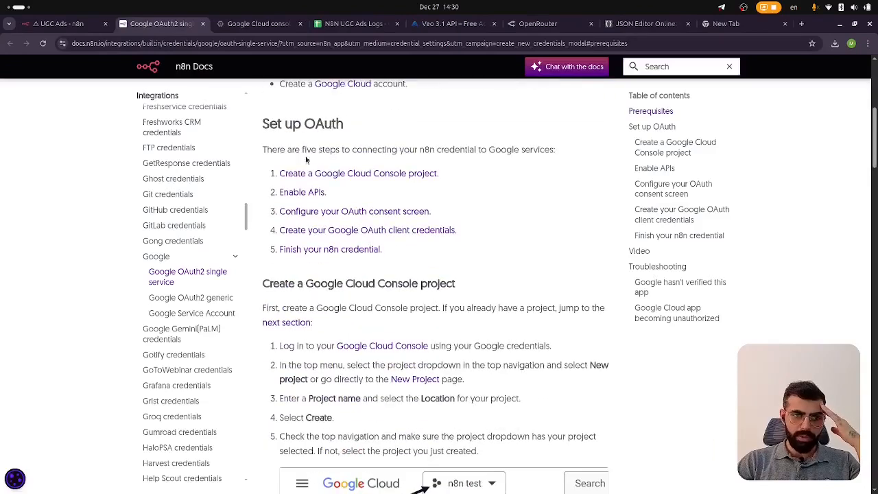
scroll(356, 195, "down", 2)
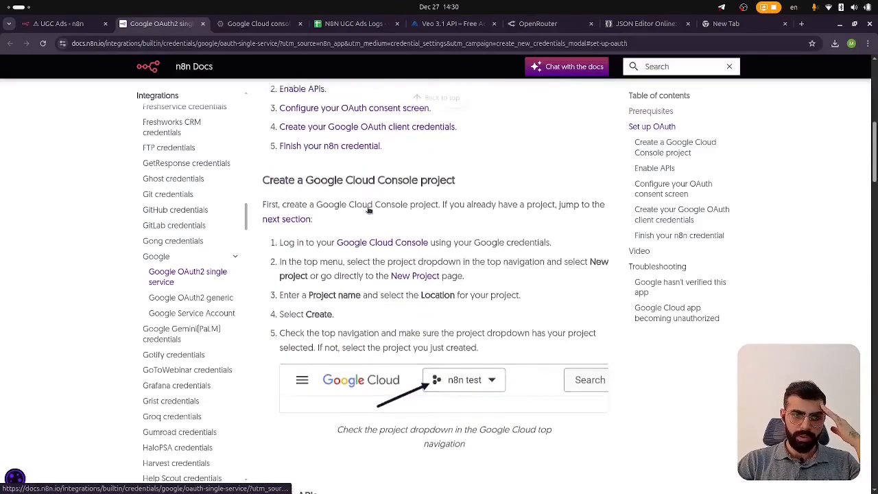
scroll(368, 210, "up", 2)
scroll(368, 210, "down", 2)
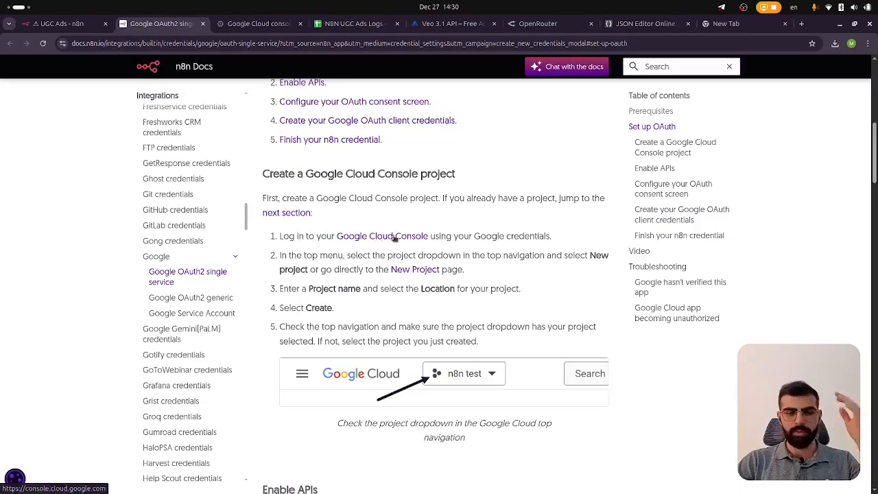
left_click(414, 232)
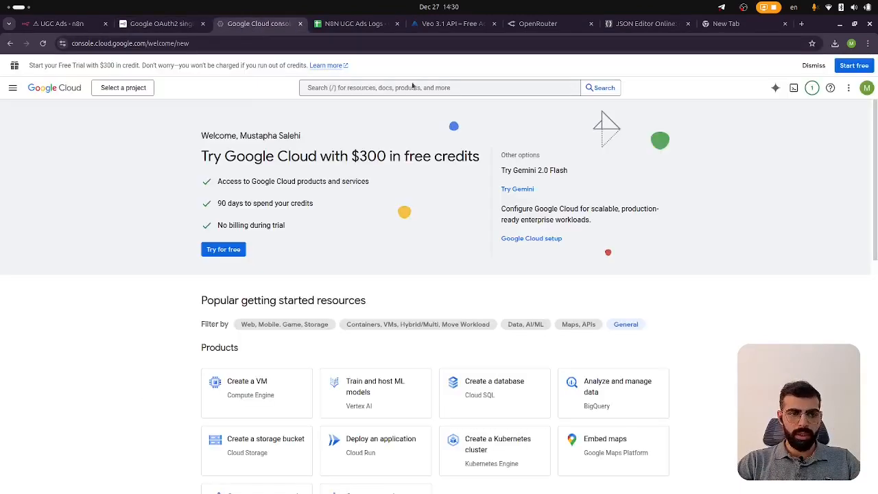
left_click(161, 24)
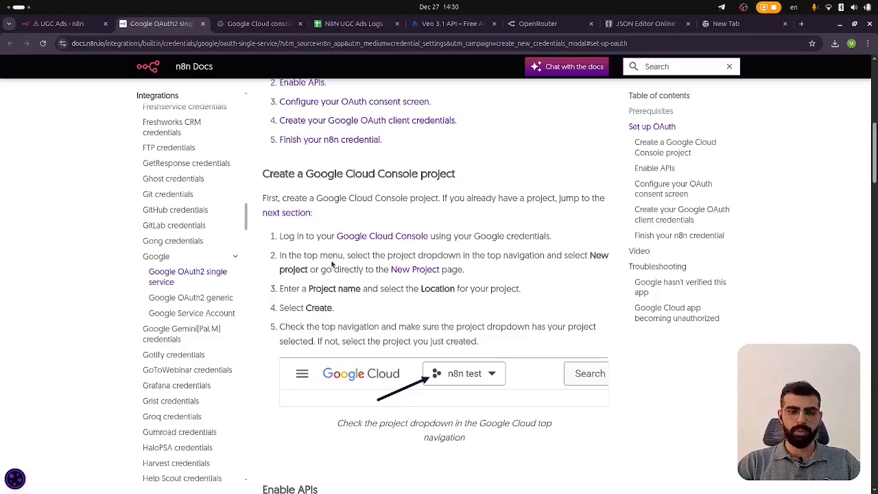
Try to create a new Google Cloud project named n8n
left_click(260, 27)
left_click(131, 88)
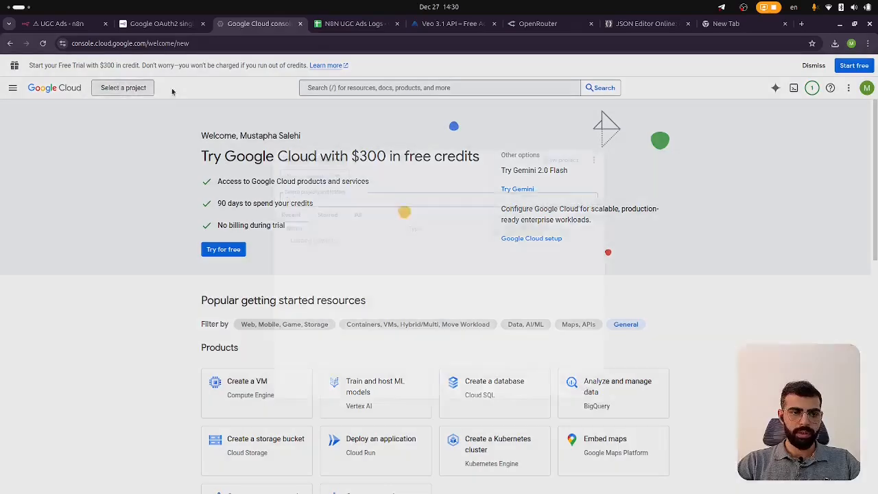
left_click(575, 149)
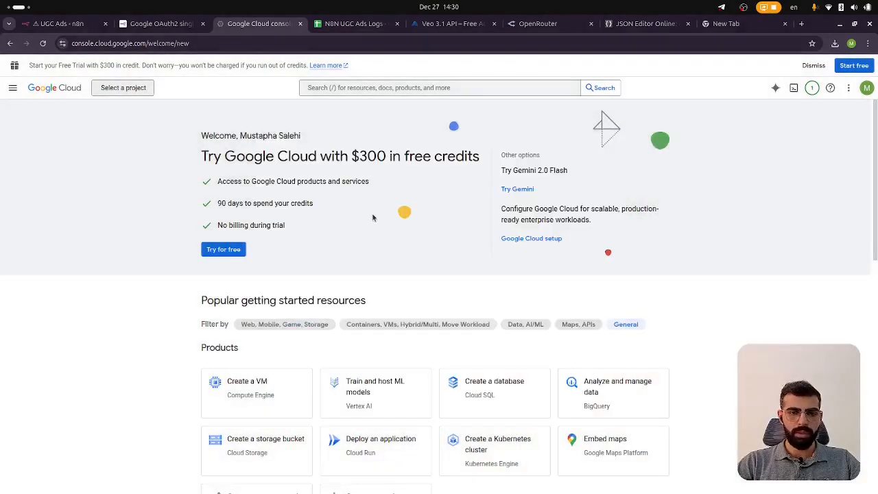
type("n8n")
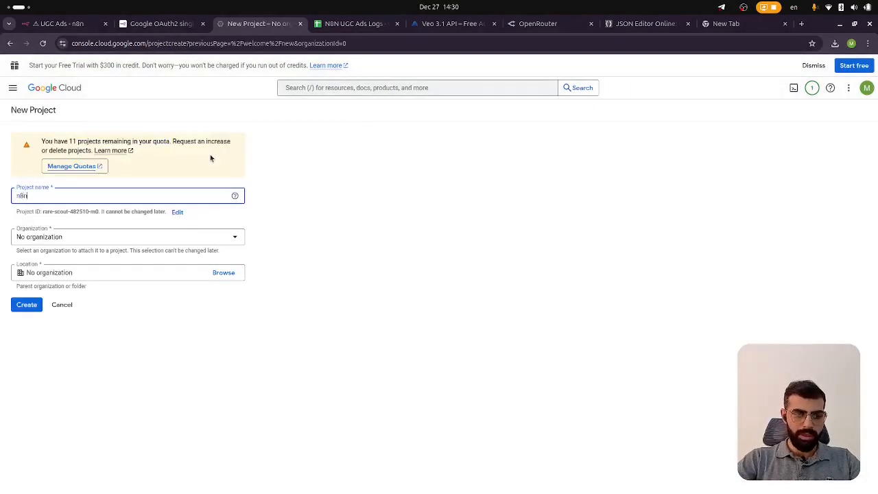
left_click(26, 305)
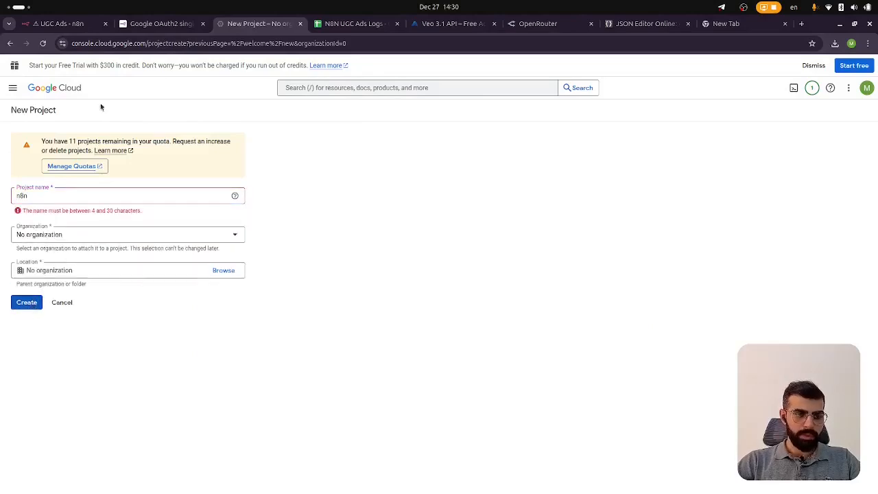
Rename the new Google Cloud project to n8n Tutorial and create it
left_click(121, 195)
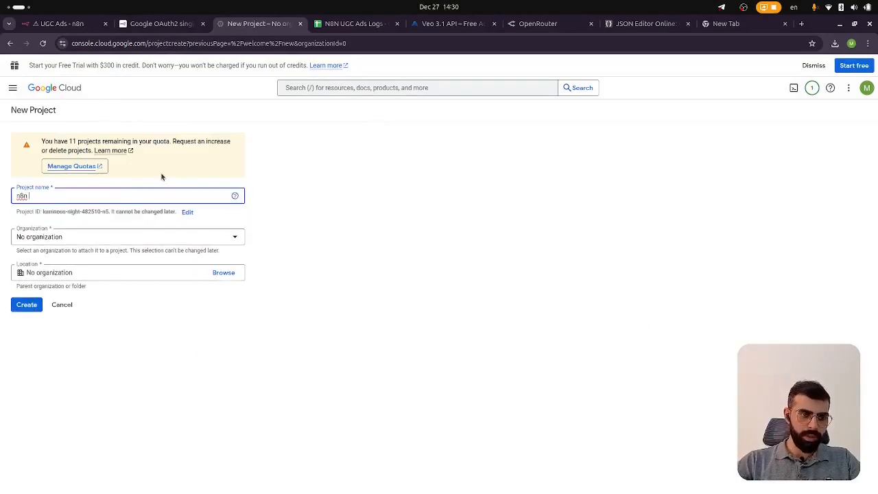
type("orial")
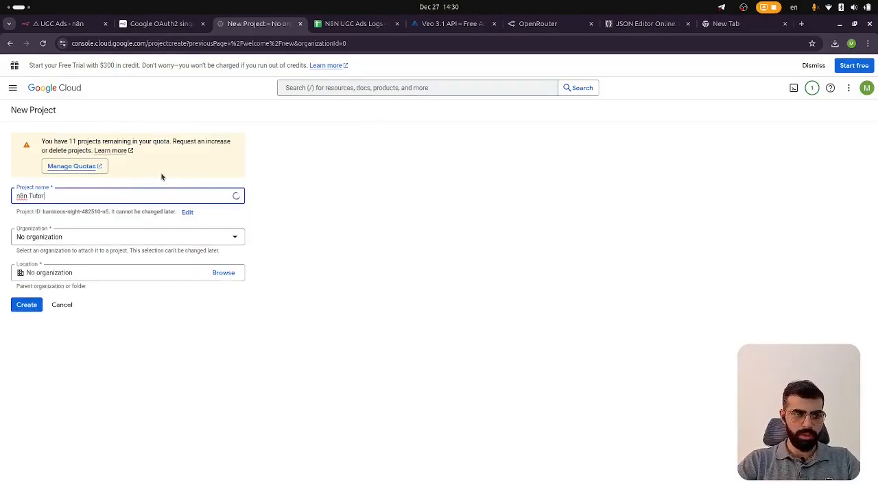
left_click(27, 304)
Read the docs' Enable APIs section and check the console's project notifications
left_click(172, 18)
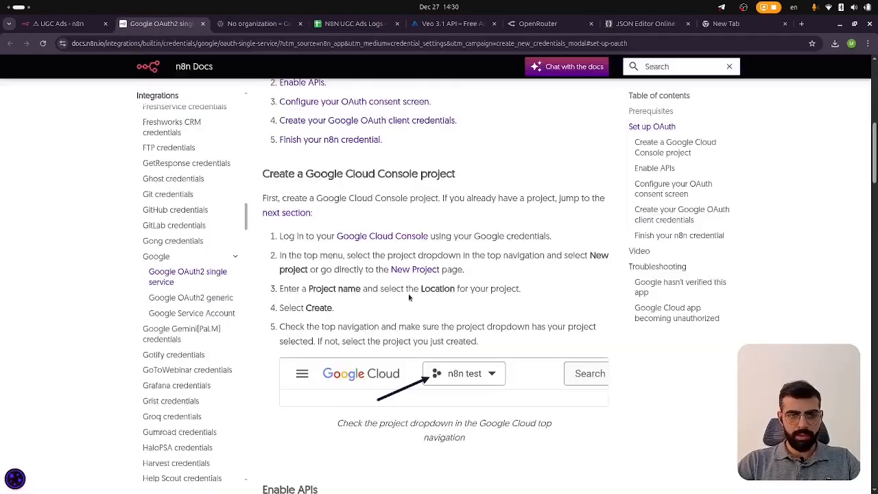
scroll(377, 291, "down", 3)
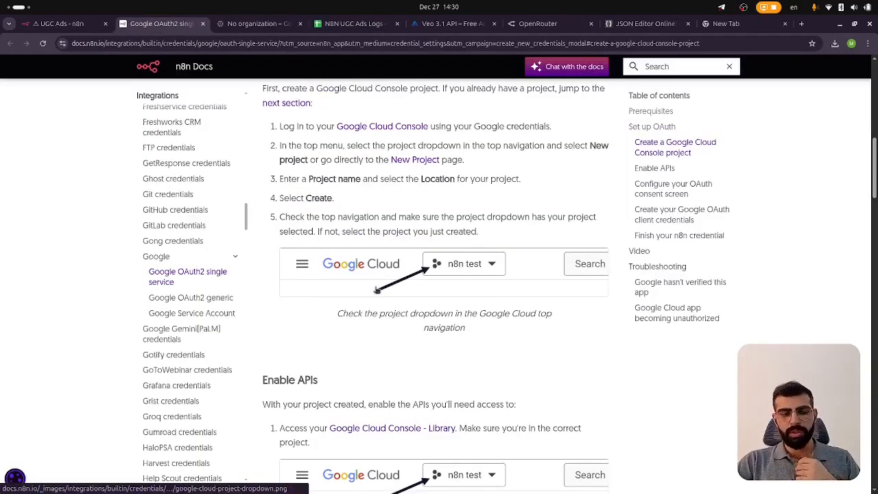
scroll(481, 228, "down", 3)
scroll(482, 228, "down", 5)
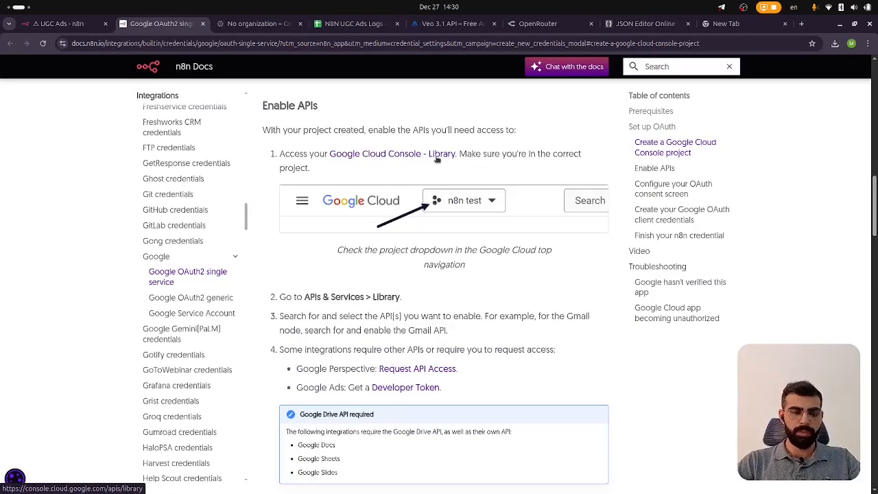
left_click(251, 23)
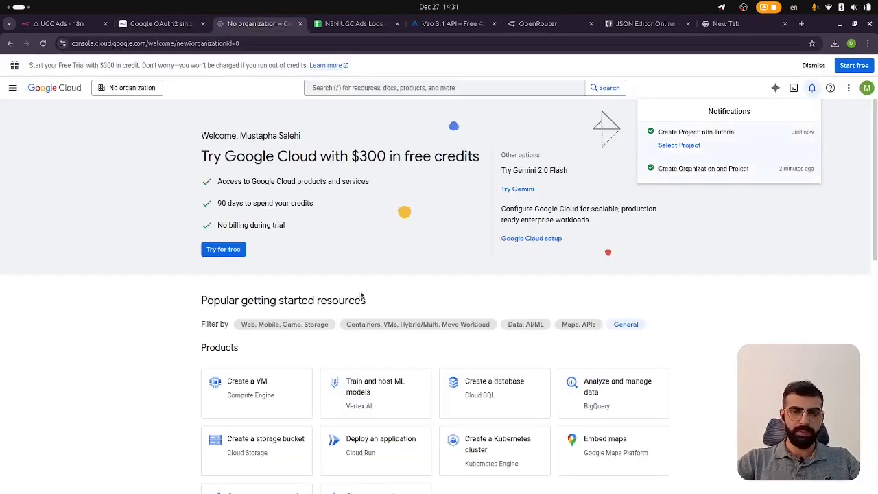
left_click(151, 24)
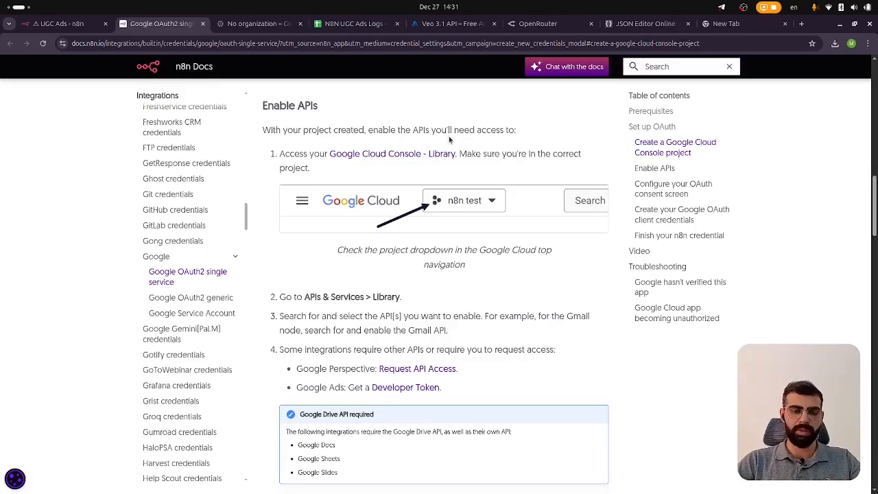
Open the Google Cloud API Library and switch to the n8n Tutorial project
left_click(396, 155)
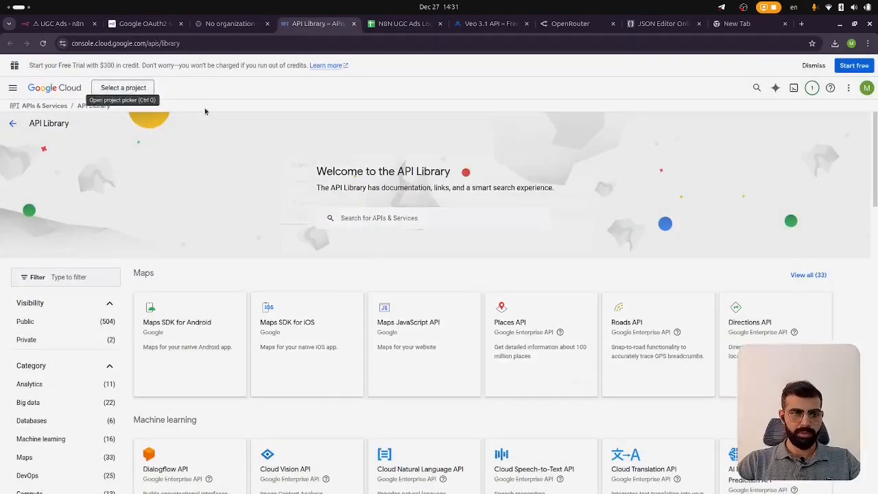
left_click(123, 87)
left_click(302, 237)
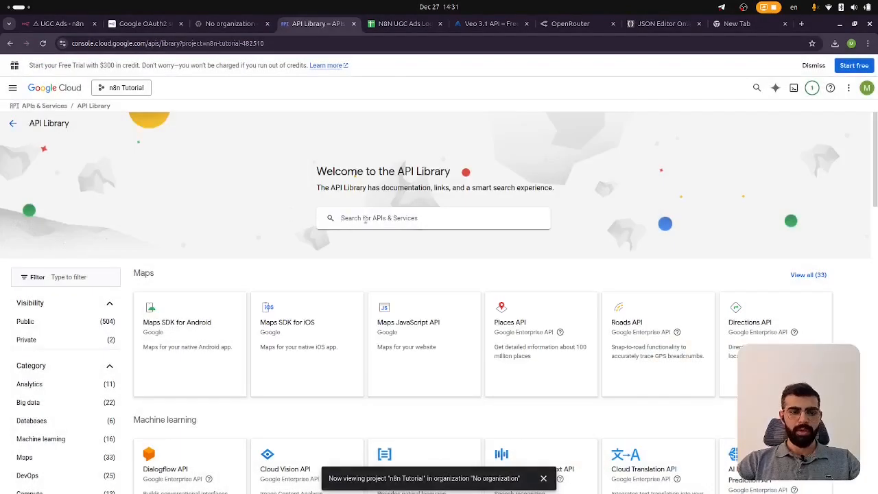
Search the API Library for sheets and enable the Google Sheets API
left_click(366, 218)
type("googl")
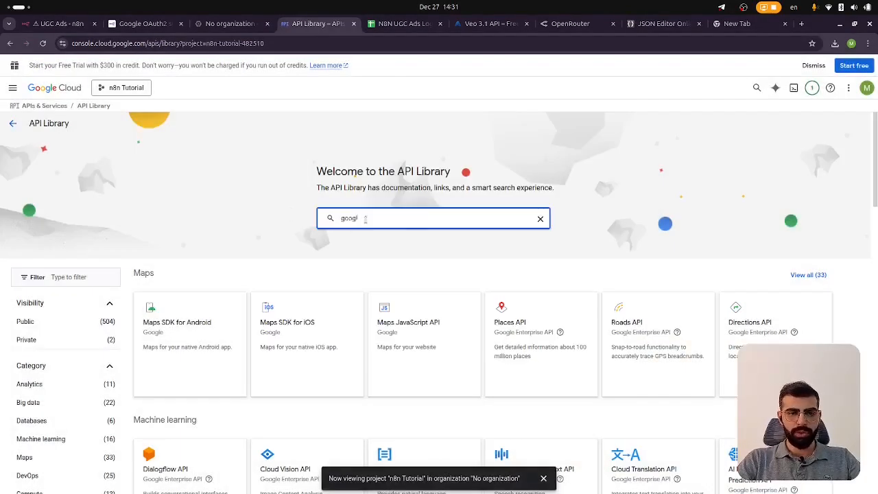
key("BackSpace")
key("BackSpace")
key("BackSpace")
key("BackSpace")
key("BackSpace")
type("sheets")
key("Return")
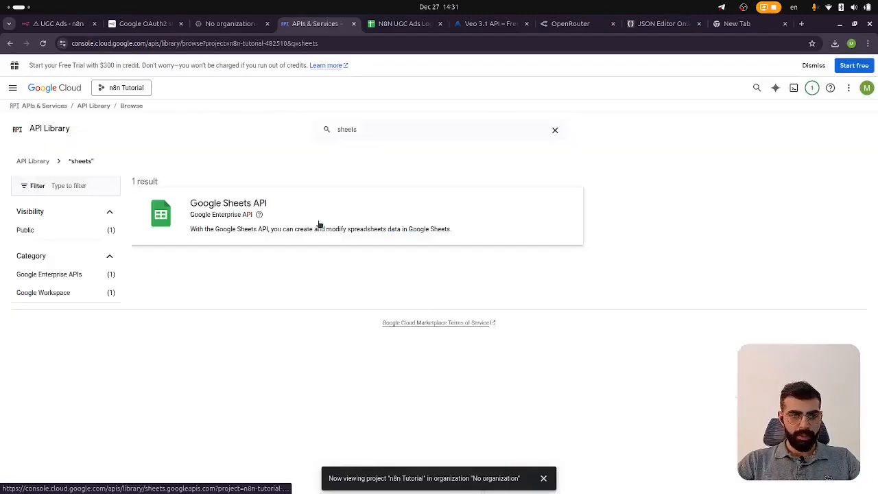
left_click(319, 224)
Search the console for google drive and enable the Google Drive API
left_click(146, 24)
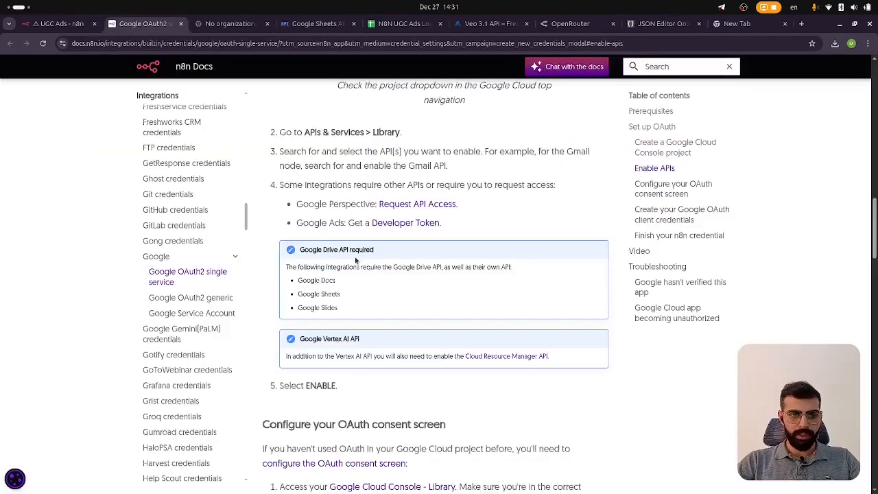
scroll(357, 260, "up", 2)
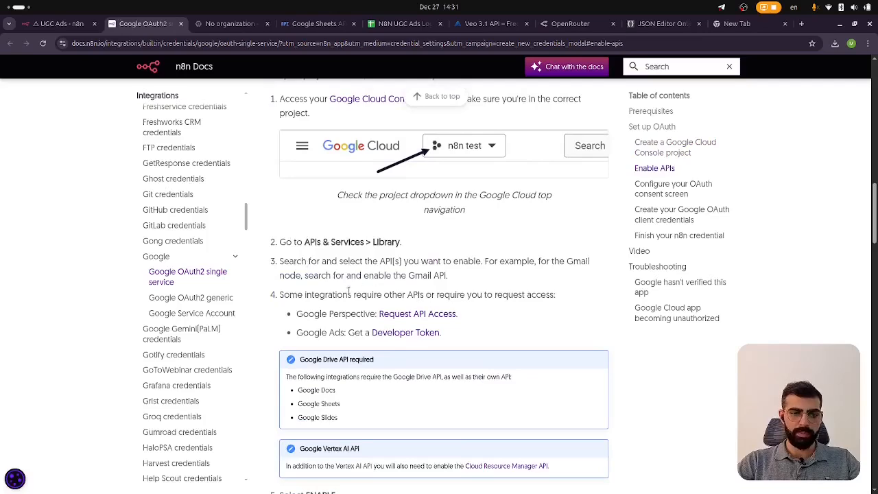
left_click(220, 22)
key("ctrl+w")
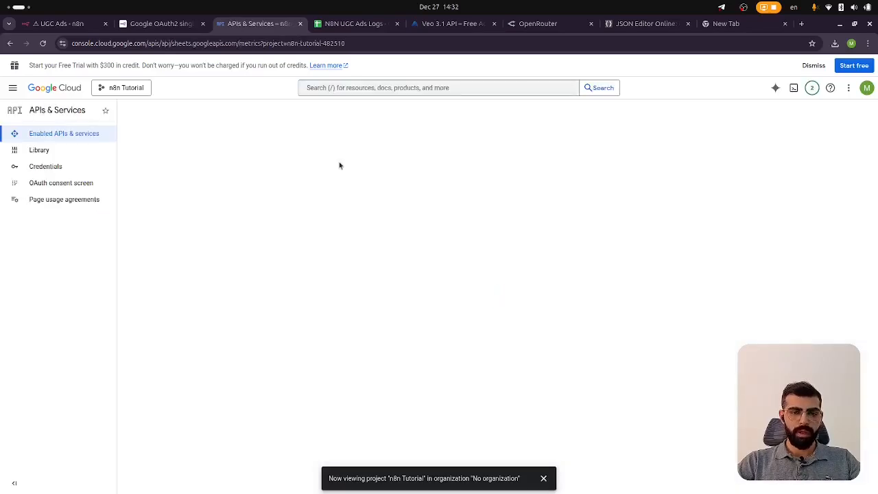
left_click(343, 89)
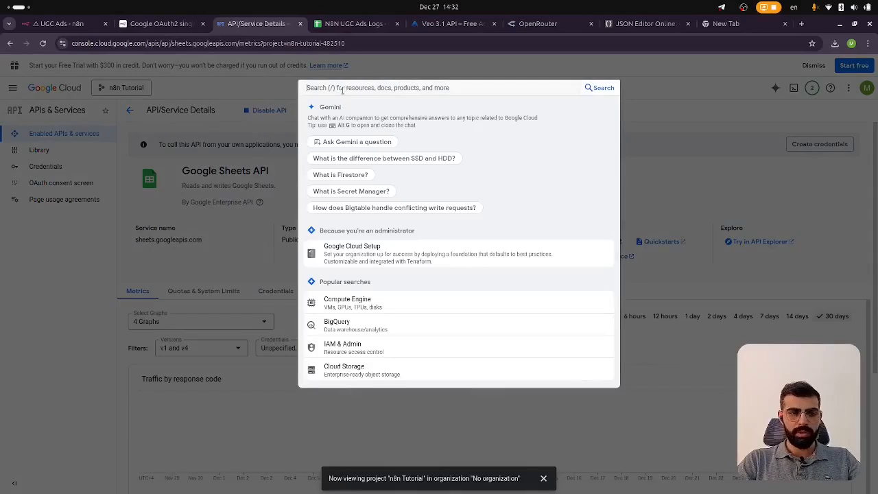
type("google drive")
key("Return")
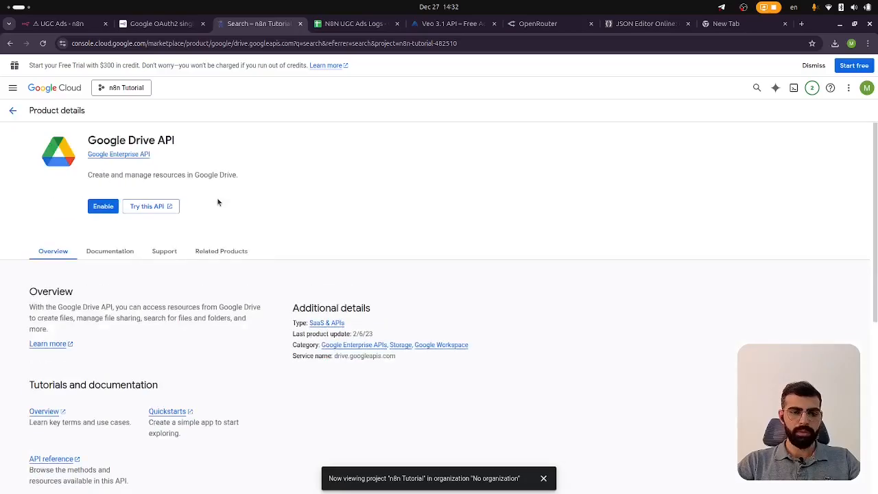
left_click(103, 206)
Read the docs section on configuring the OAuth consent screen
key("ctrl+shift+Tab")
scroll(381, 213, "down", 3)
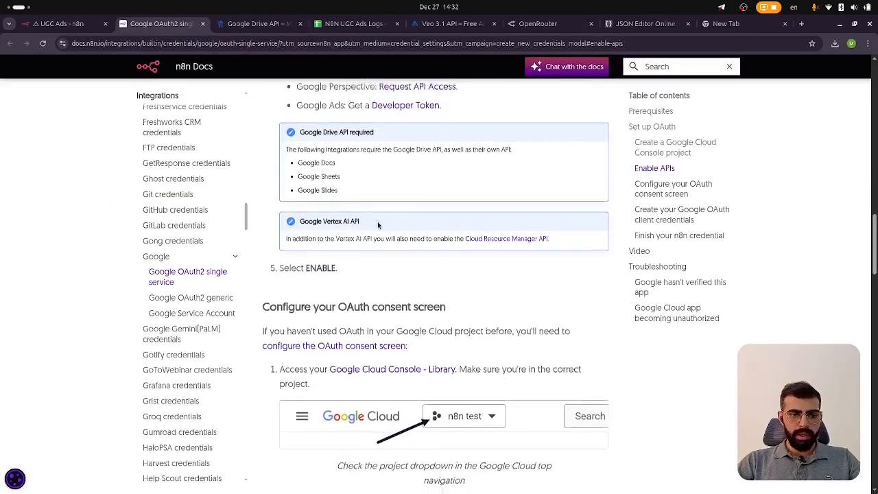
scroll(374, 212, "down", 1)
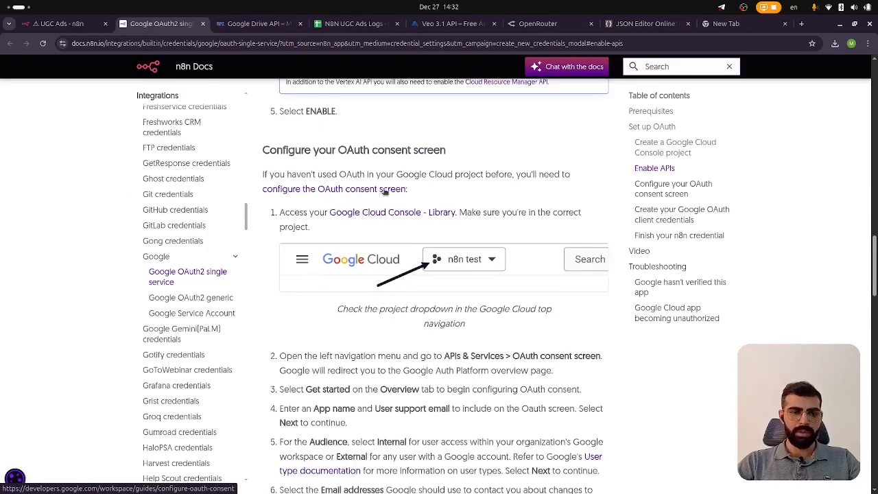
right_click(309, 189)
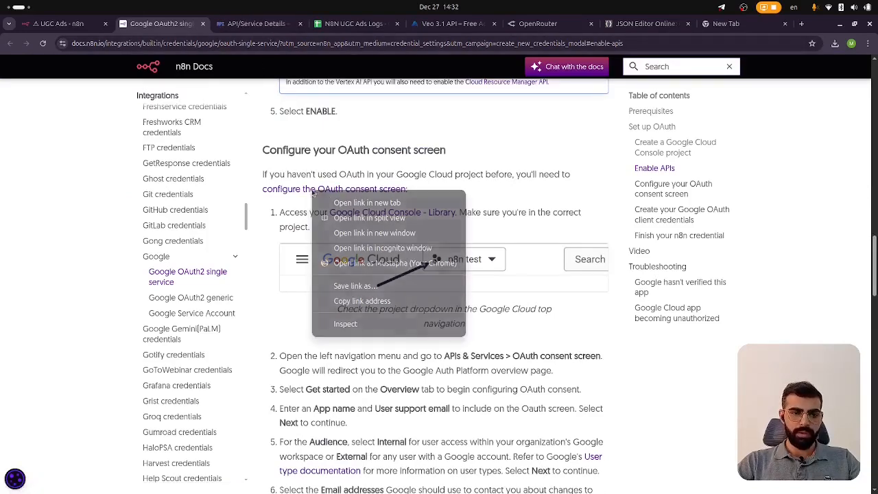
left_click(340, 203)
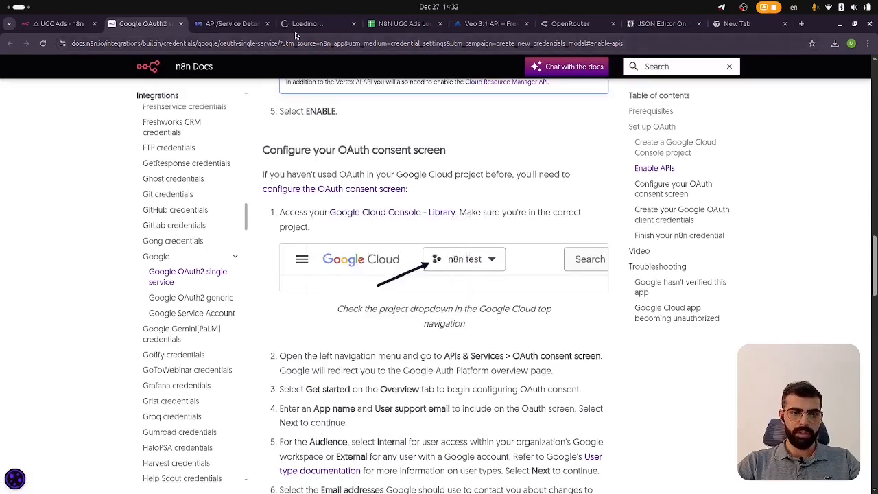
left_click(312, 24)
key("ctrl+w")
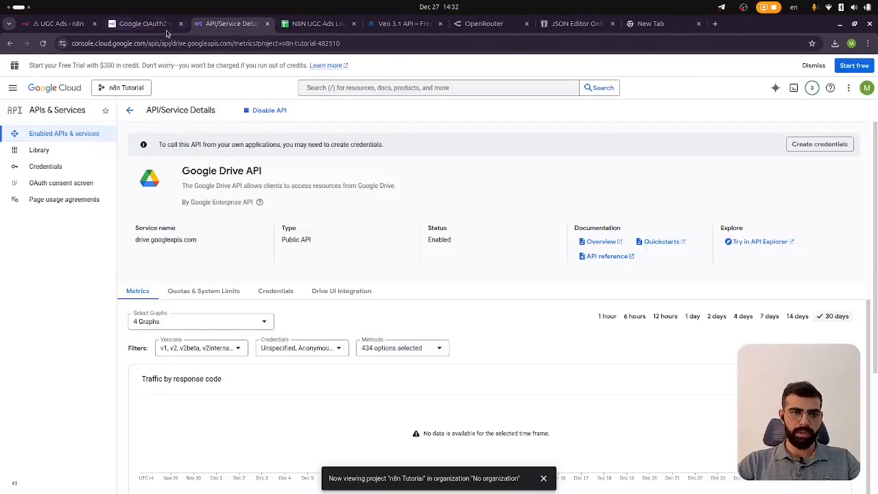
left_click(155, 27)
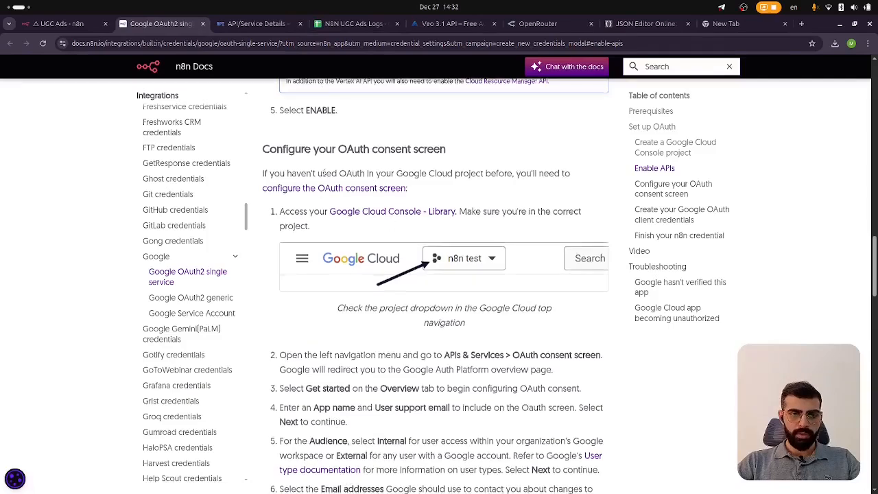
scroll(386, 221, "down", 3)
left_click(223, 24)
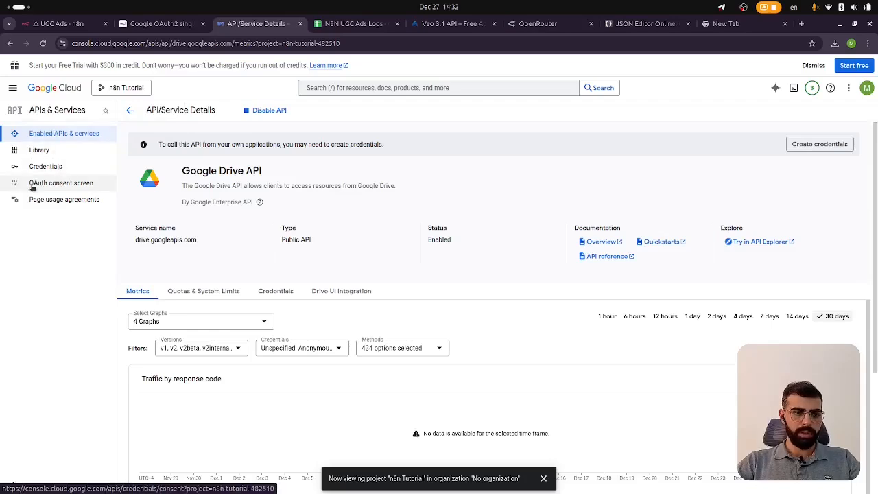
Start the OAuth consent setup with app name N8N and the account's user support email
left_click(79, 187)
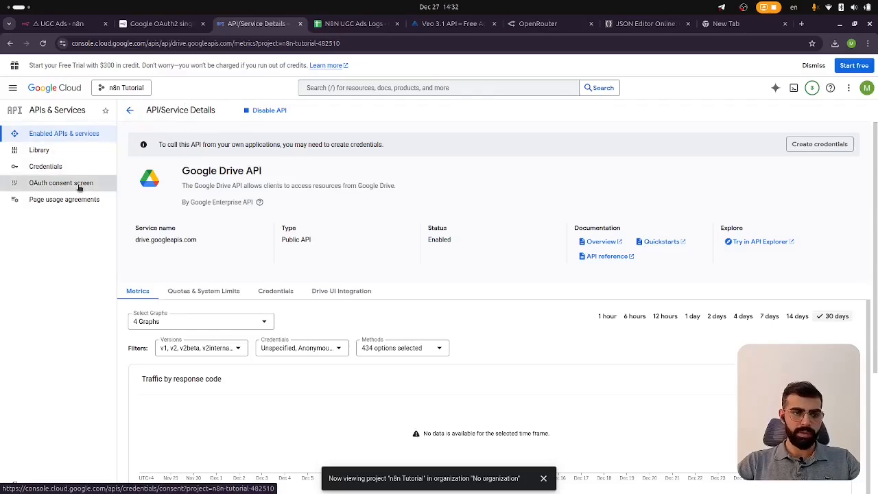
left_click(496, 337)
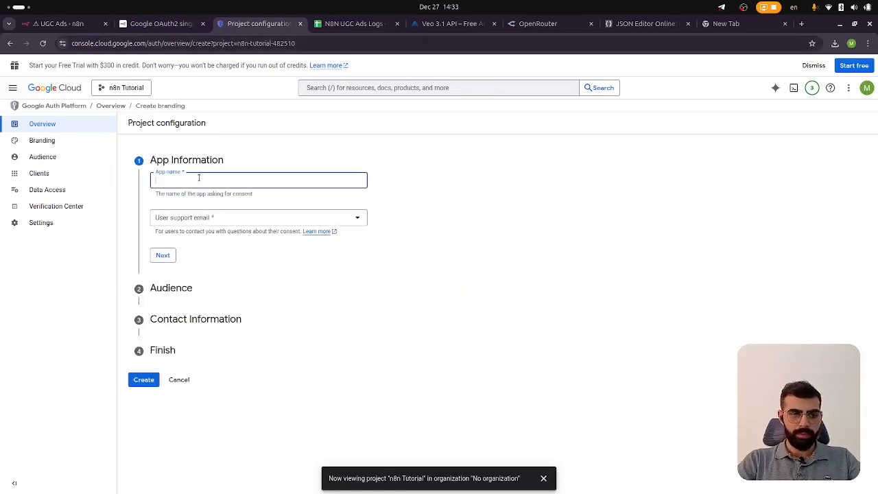
type("N8N")
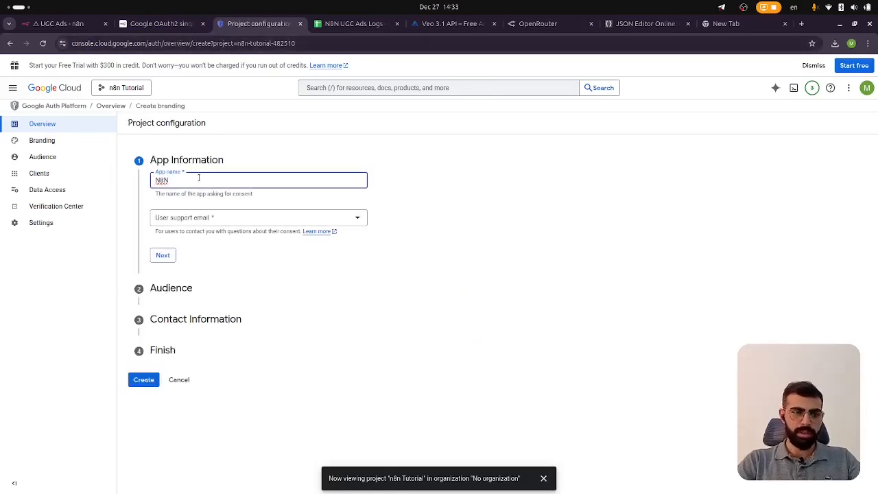
left_click(206, 218)
left_click(209, 222)
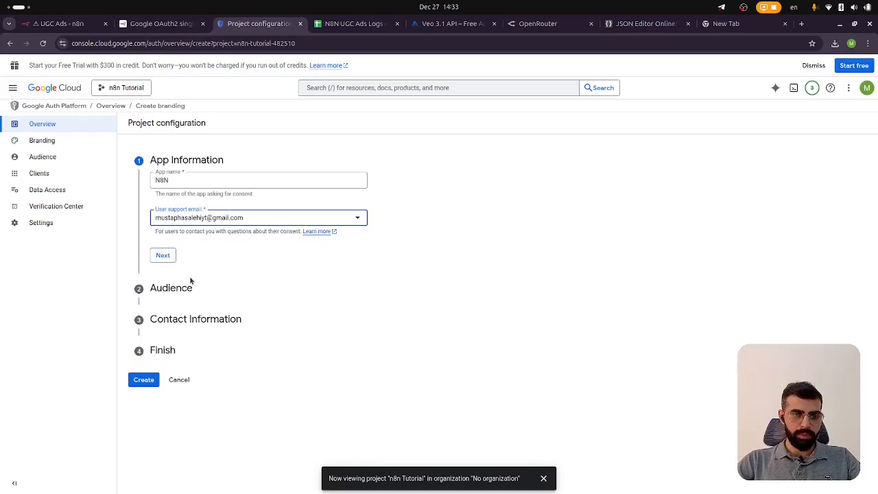
left_click(164, 257)
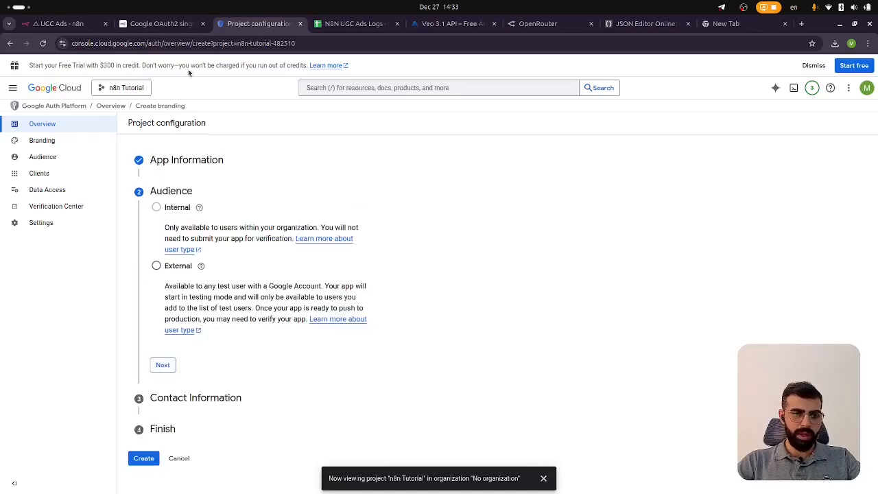
Set the consent screen audience to External
left_click(175, 25)
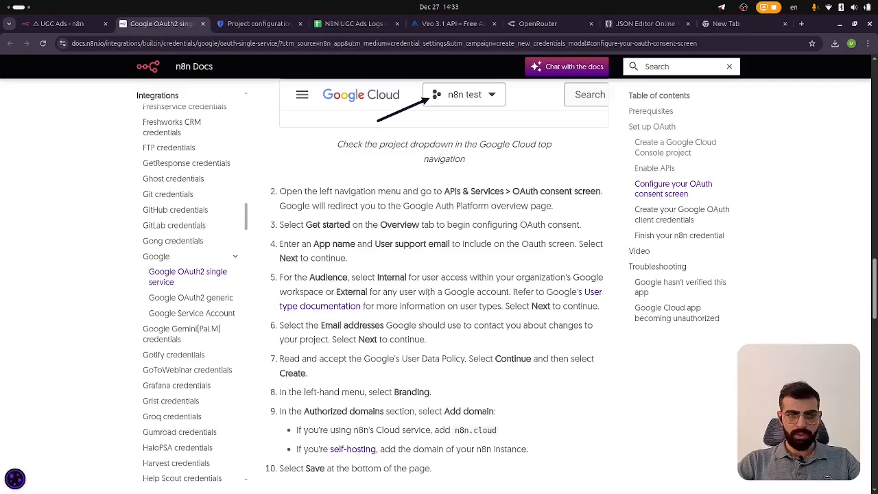
scroll(453, 244, "down", 1)
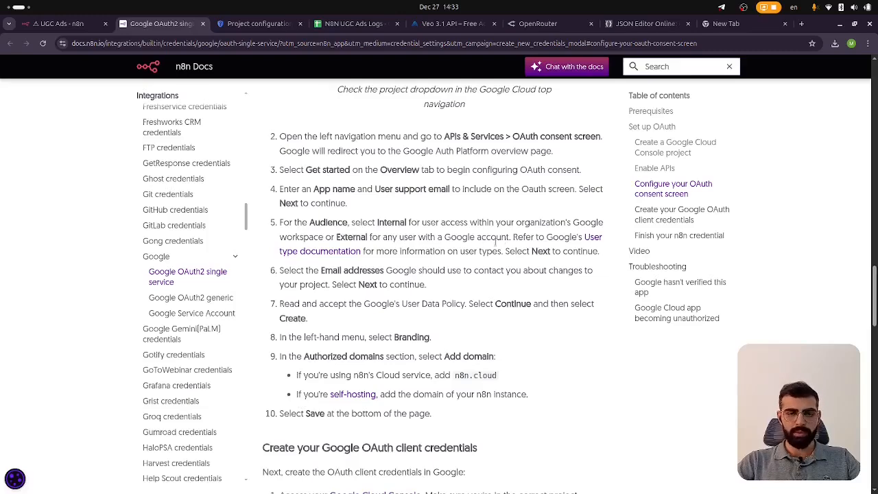
key("ctrl+Tab")
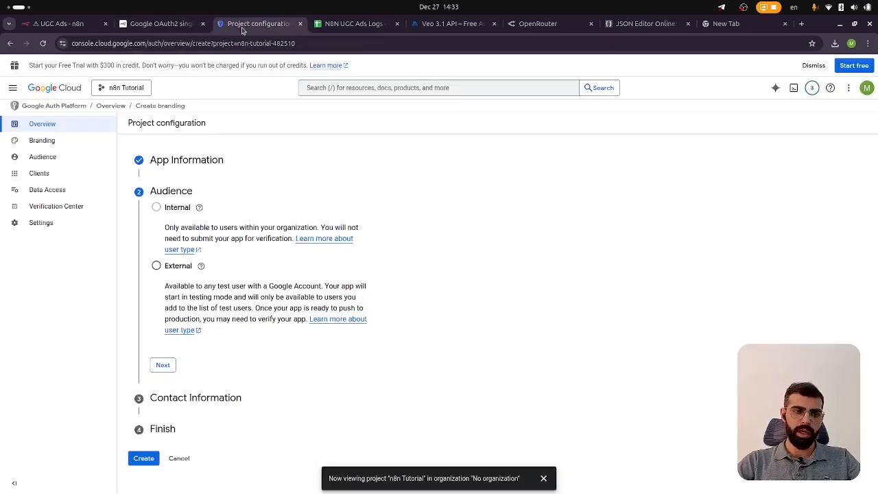
left_click(157, 266)
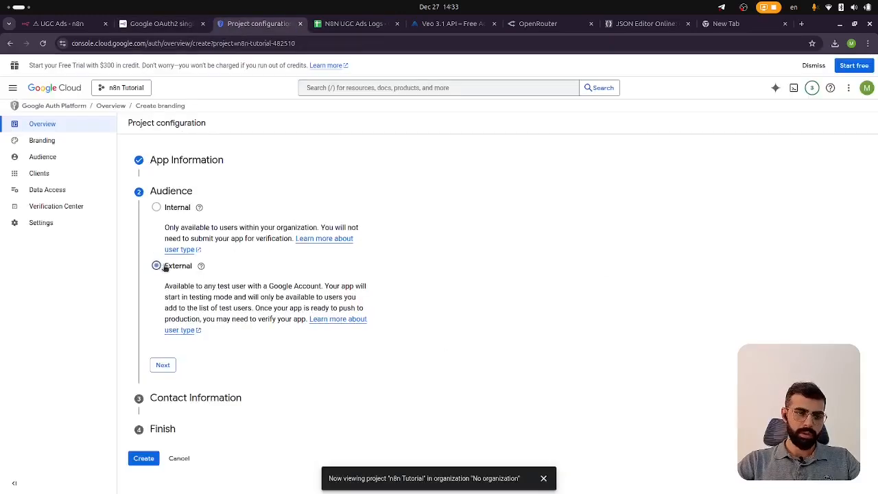
left_click(165, 365)
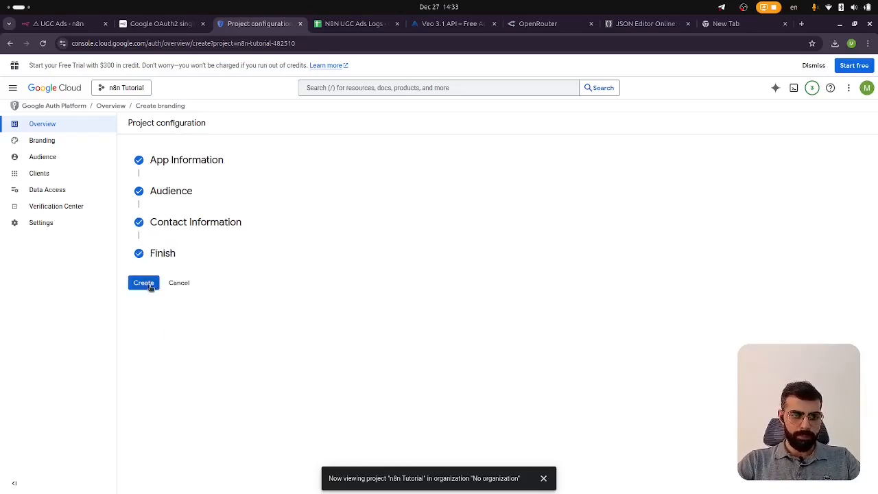
Enter the contact e-mail address and finish creating the OAuth consent configuration
left_click(149, 286)
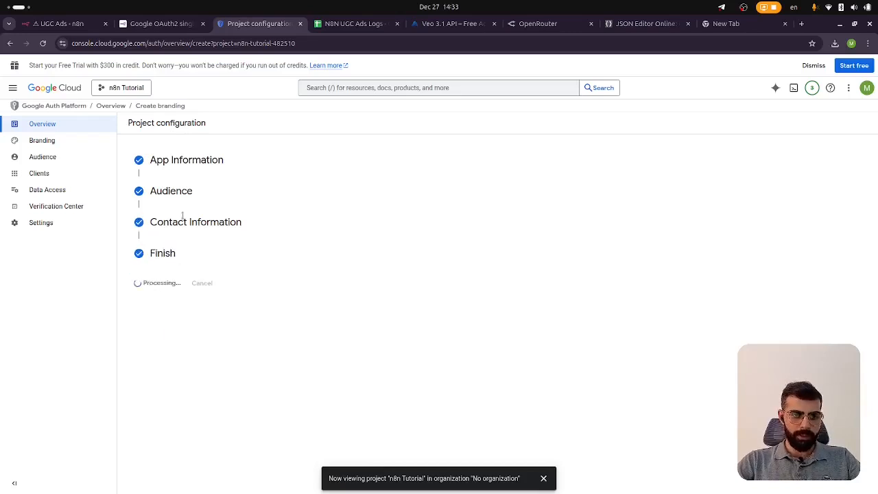
left_click(162, 23)
left_click(258, 27)
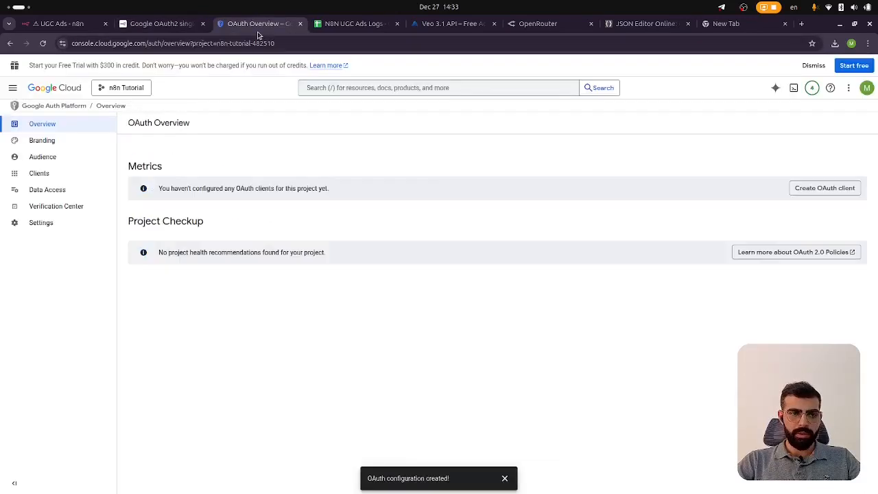
Add an authorized domain on the Branding page and copy the n8n instance's domain from its address bar
left_click(43, 141)
scroll(215, 267, "down", 4)
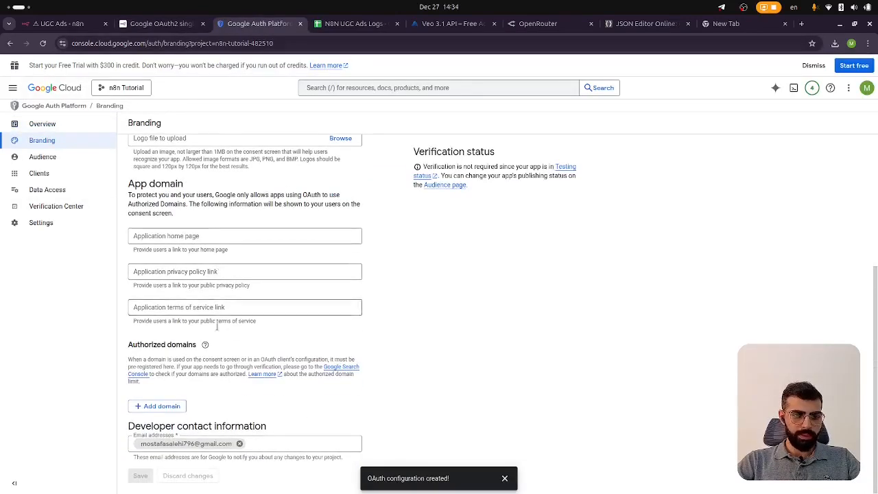
left_click(162, 407)
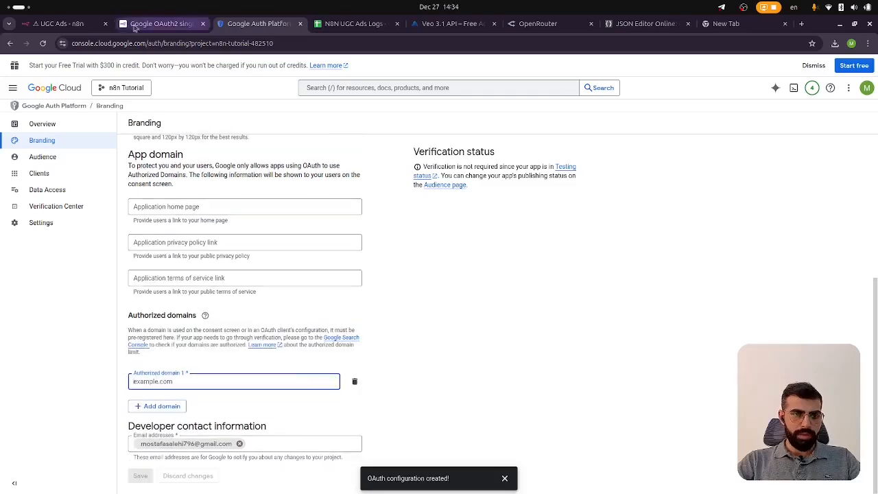
left_click(69, 23)
left_click(134, 44)
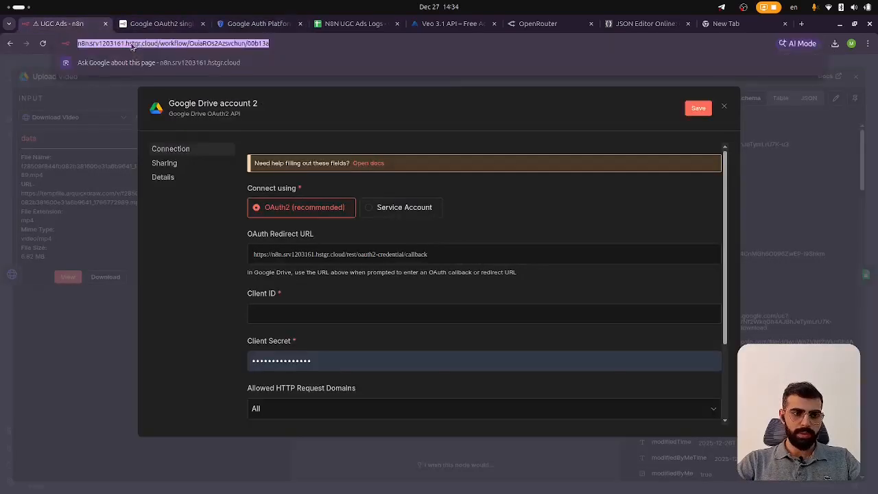
left_click(136, 43)
double_click(137, 43)
left_click(150, 44)
key("ctrl+shift+Right")
key("ctrl+shift+Right")
key("ctrl+c")
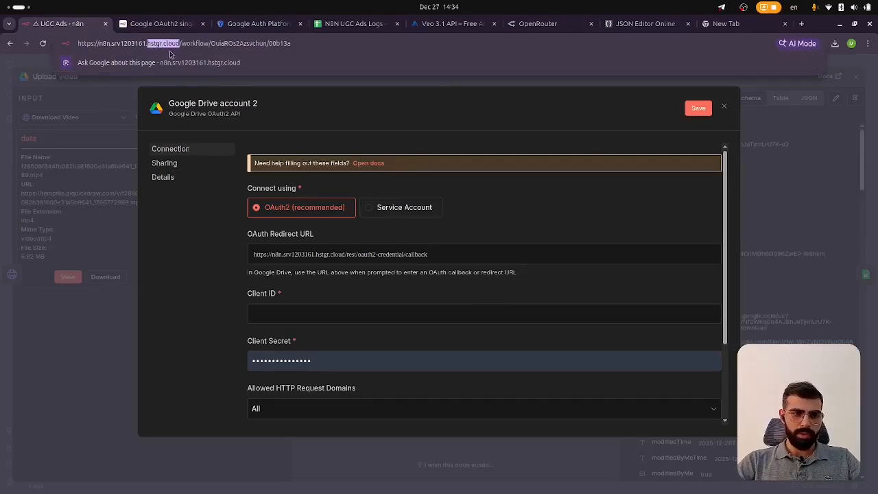
Paste hstgr.cloud as the authorized domain and save the branding changes
left_click(258, 23)
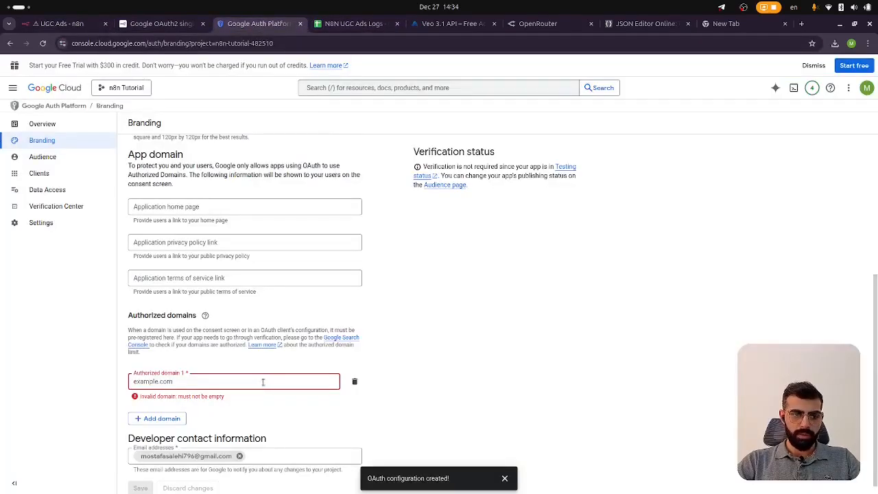
key("ctrl+v")
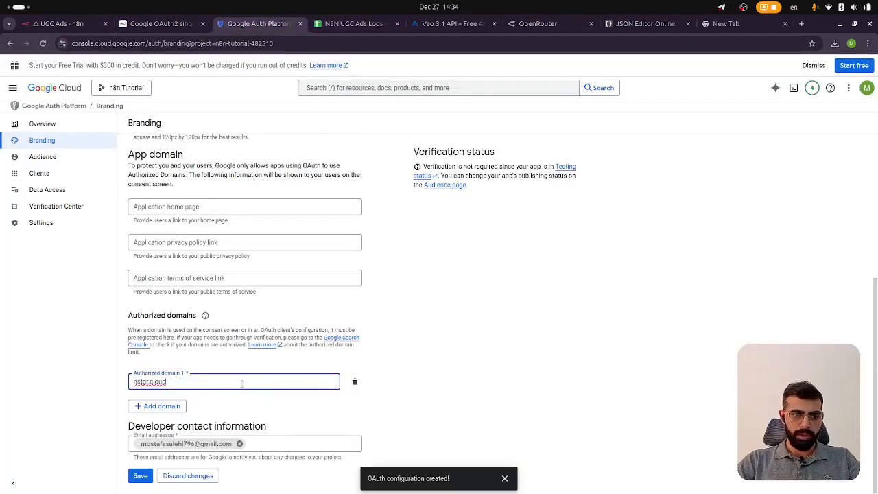
left_click(140, 476)
Read the docs section on creating Google OAuth client credentials
left_click(162, 23)
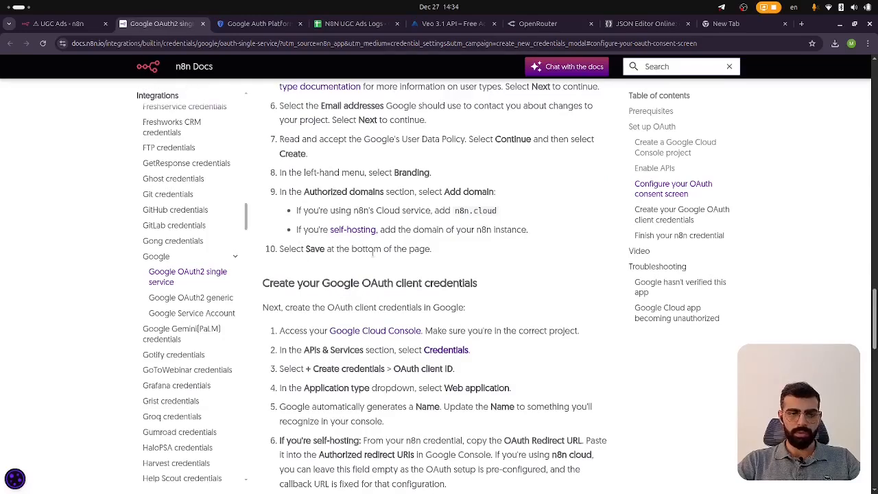
scroll(373, 257, "down", 3)
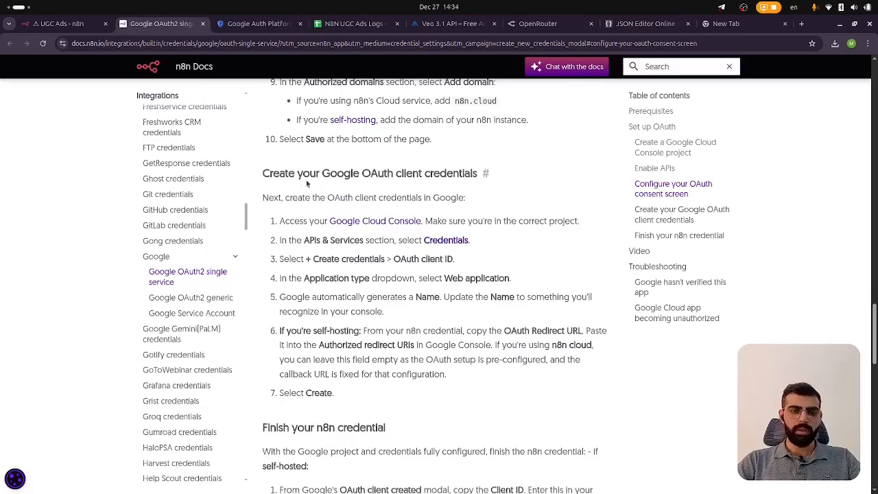
scroll(306, 180, "up", 7)
scroll(411, 244, "down", 3)
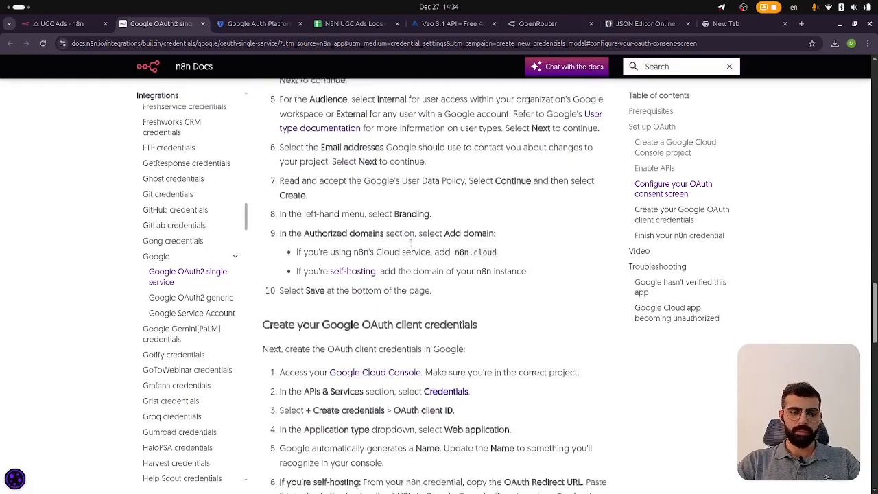
scroll(410, 242, "down", 4)
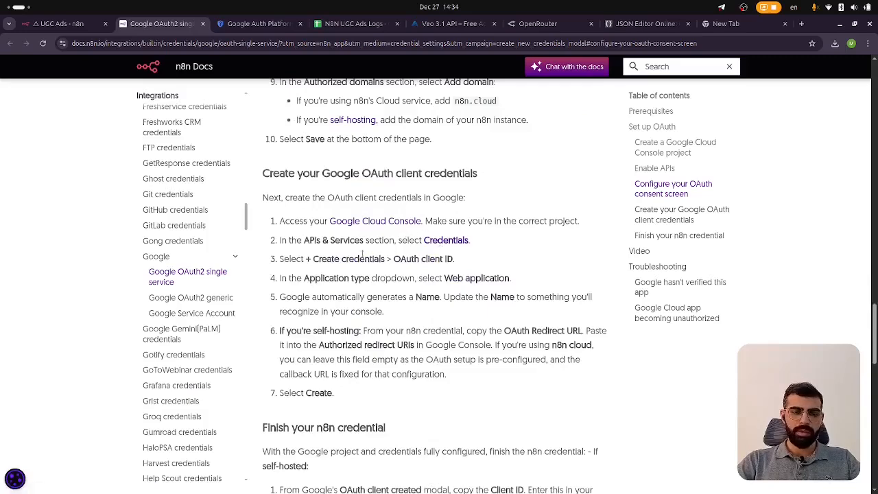
left_click(253, 23)
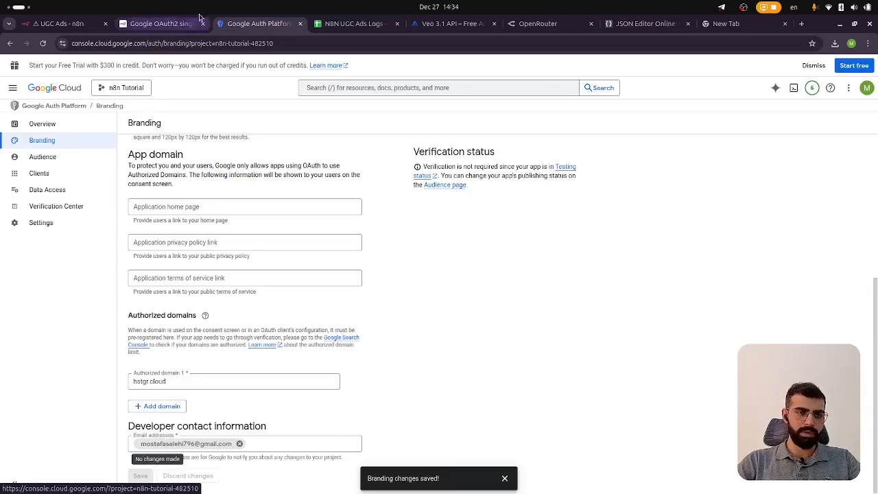
left_click(165, 24)
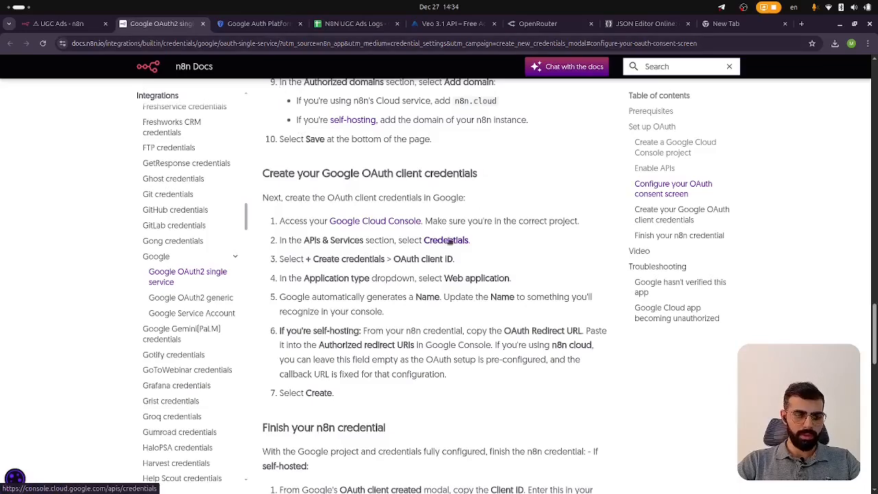
Open the Credentials page and start creating an OAuth client ID of type Web application
middle_click(445, 245)
left_click(316, 24)
left_click(353, 23)
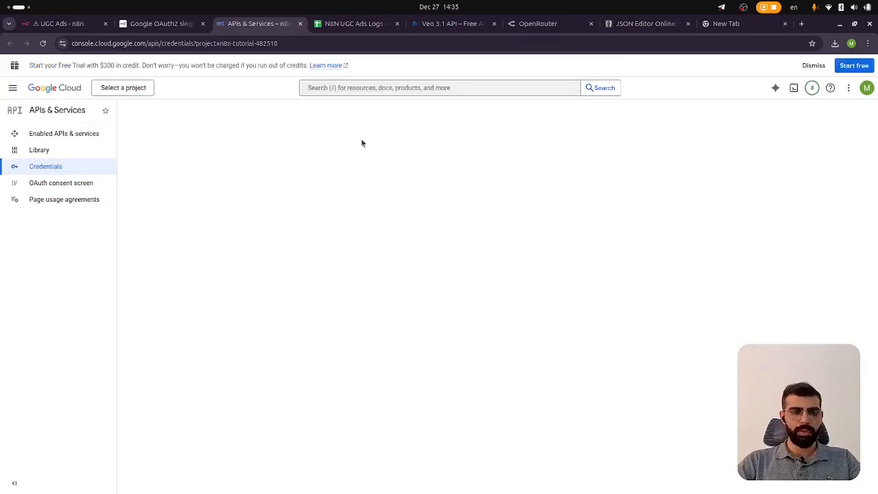
left_click(233, 110)
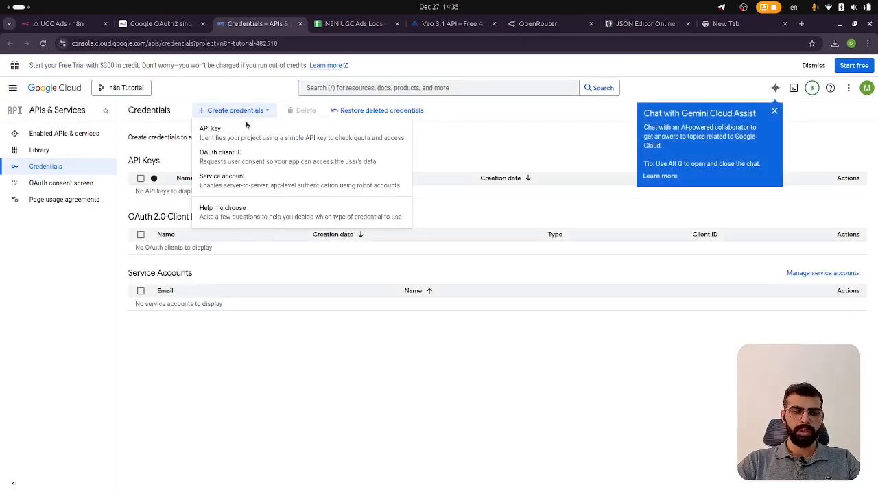
left_click(224, 158)
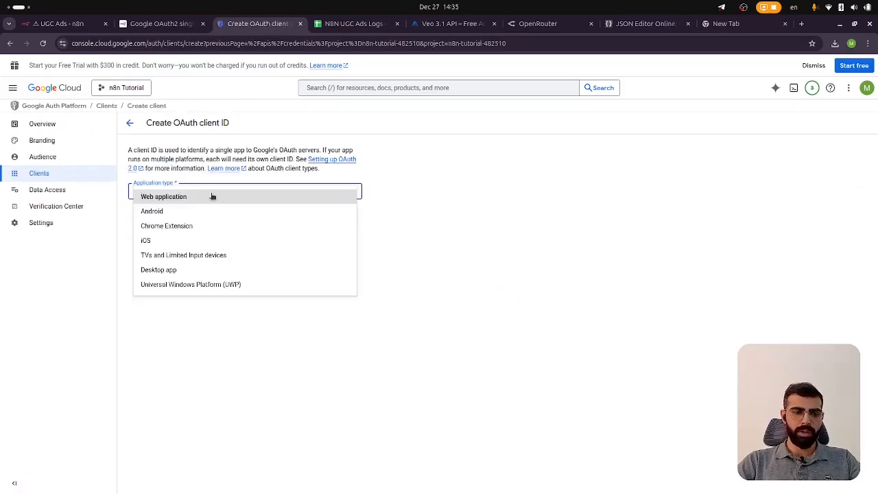
left_click(213, 197)
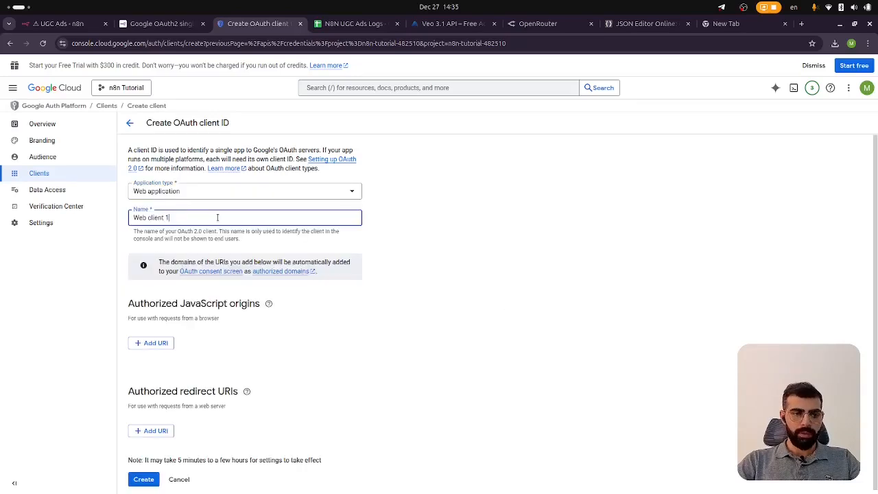
Name the client N8N Web App and add an authorized redirect URI entry
triple_click(178, 218)
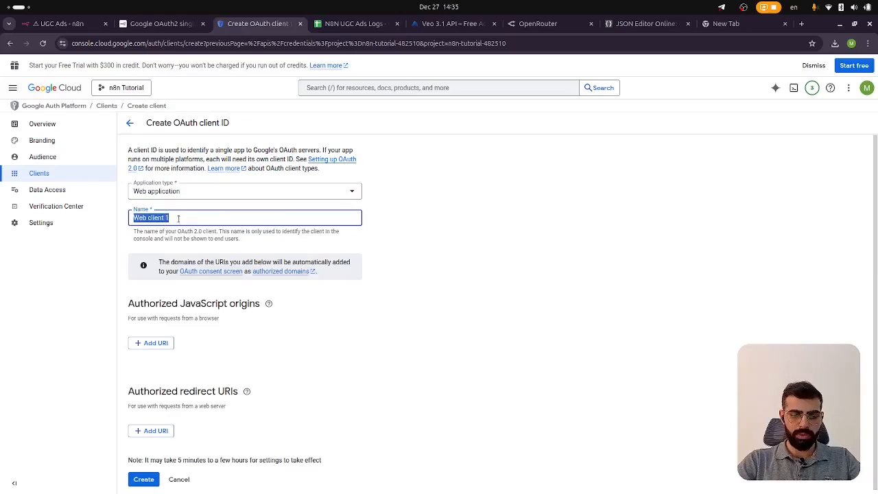
key("BackSpace")
type("N8N Web A")
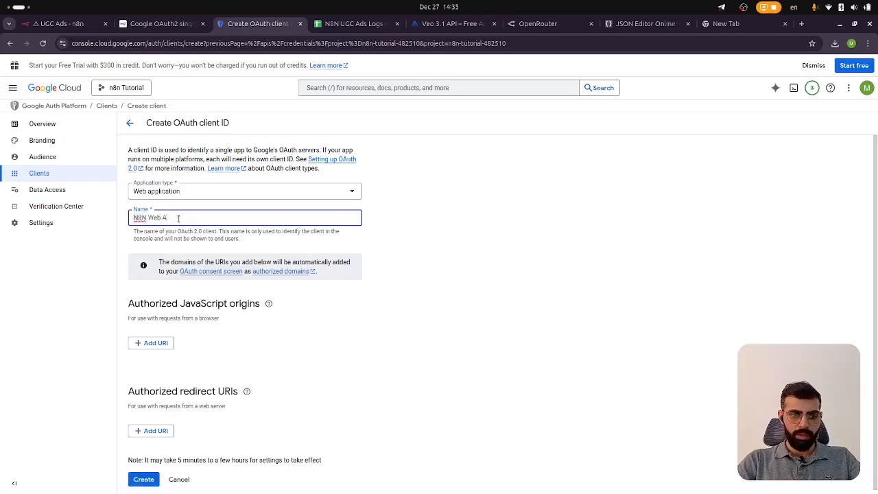
type("pp")
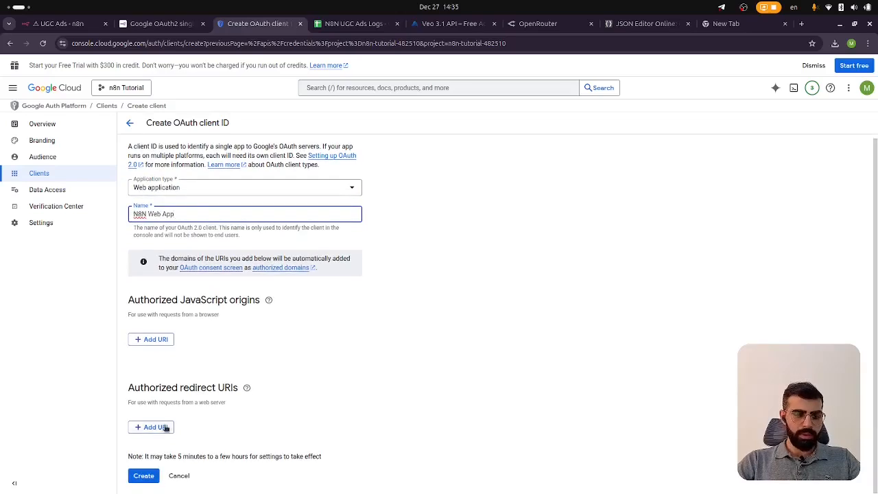
left_click(165, 428)
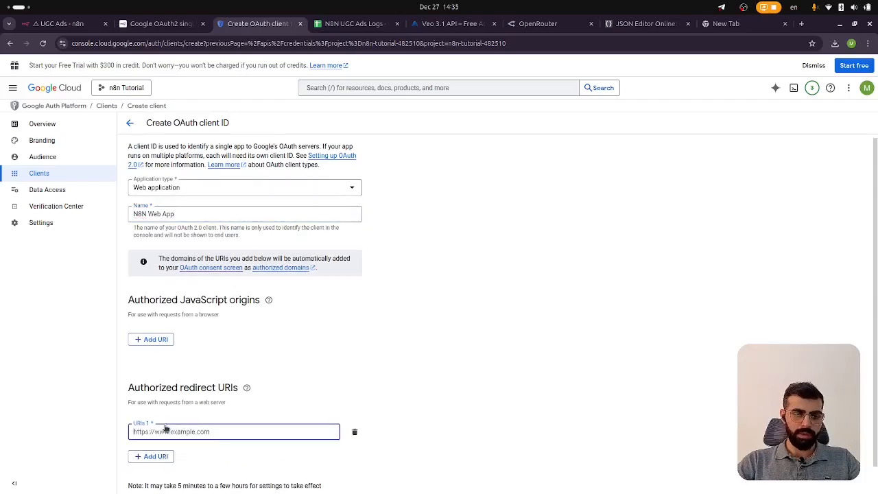
Copy the n8n credential's OAuth Redirect URL into the authorized redirect URI and create the client
left_click(159, 23)
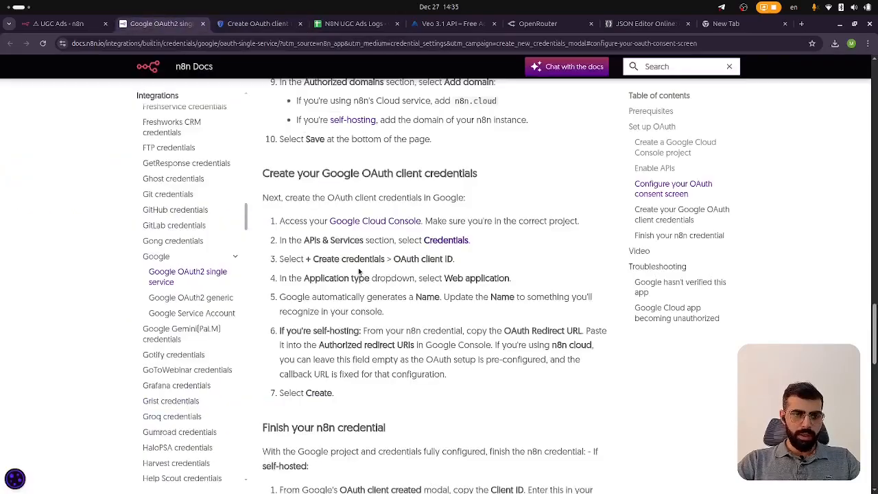
scroll(361, 272, "down", 1)
left_click(65, 23)
scroll(417, 251, "up", 2)
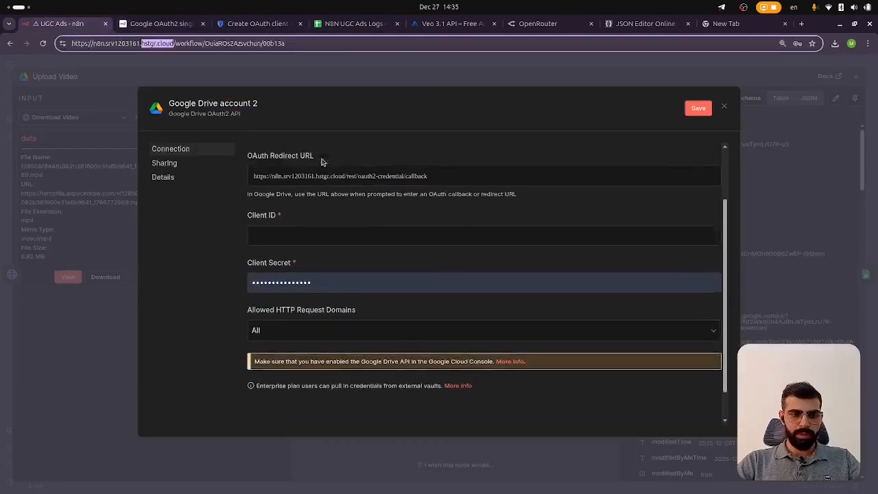
left_click(693, 205)
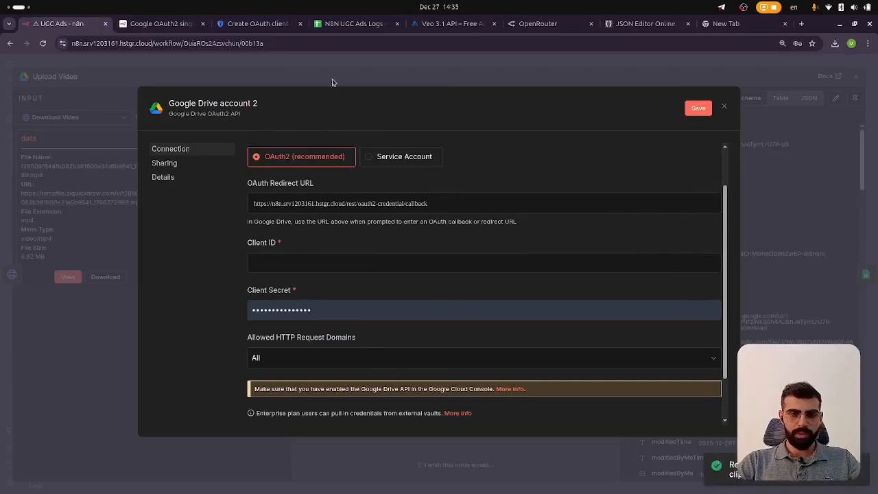
left_click(258, 23)
key("ctrl+v")
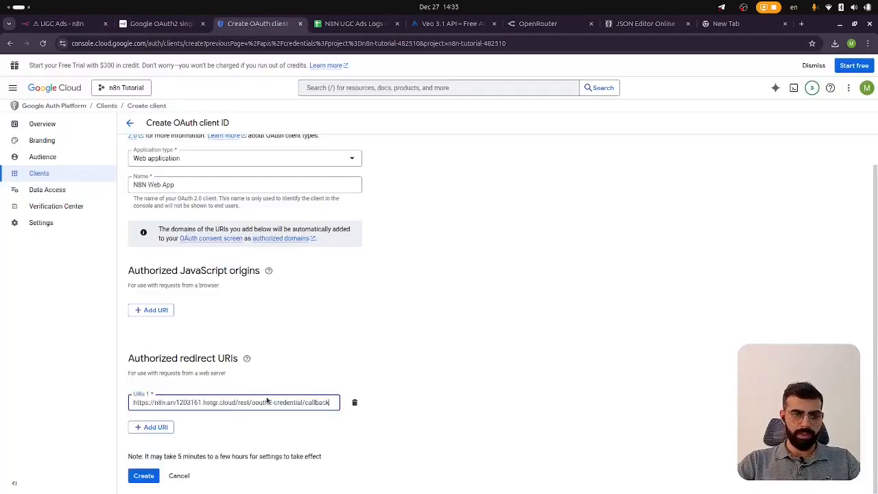
left_click(151, 476)
Copy the new client ID into the n8n credential's Client ID field
left_click(165, 24)
scroll(400, 254, "up", 1)
scroll(396, 251, "down", 1)
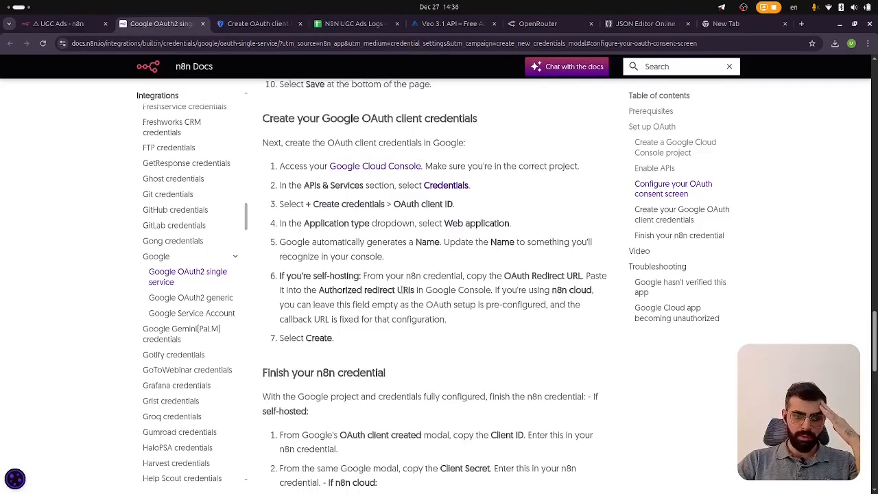
scroll(397, 308, "down", 3)
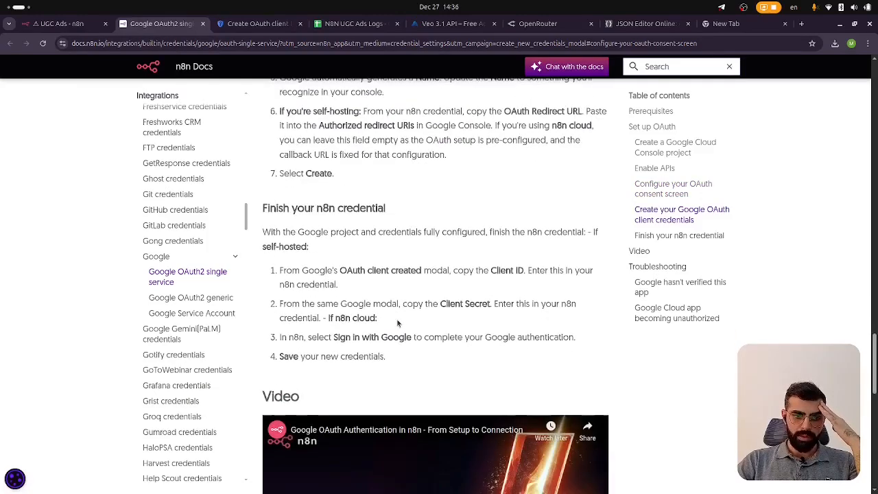
left_click(252, 24)
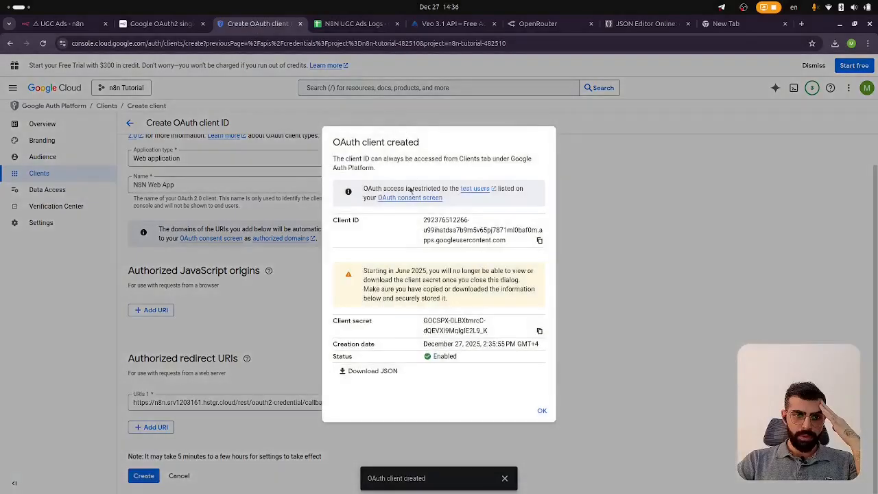
left_click(539, 242)
left_click(62, 23)
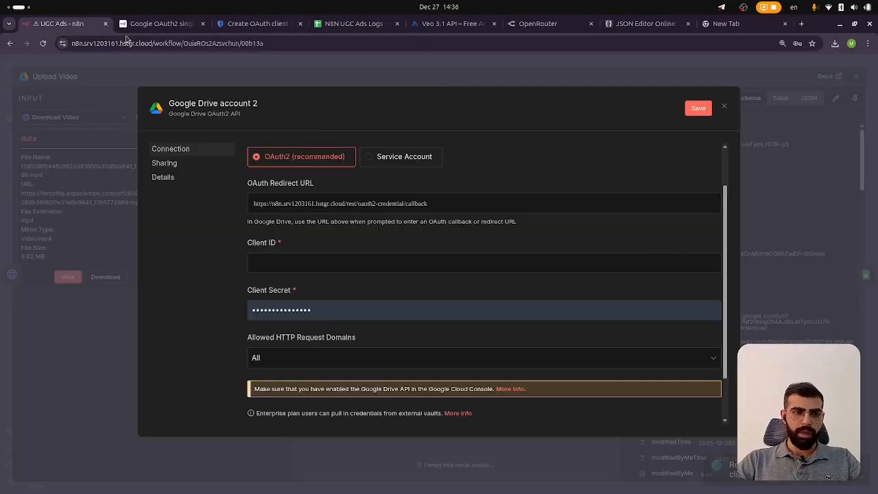
left_click(338, 261)
key("ctrl+v")
Copy the client secret and paste it into the n8n credential's Client Secret field
left_click(257, 23)
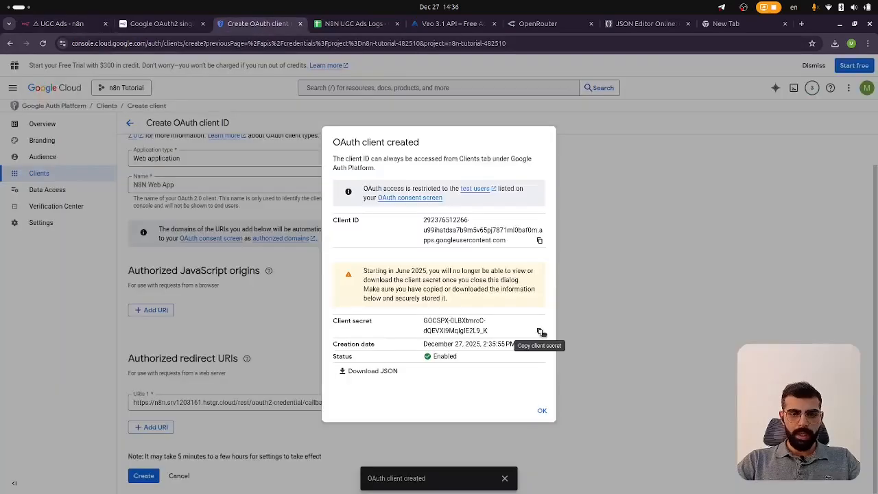
left_click(540, 332)
key("ctrl+1")
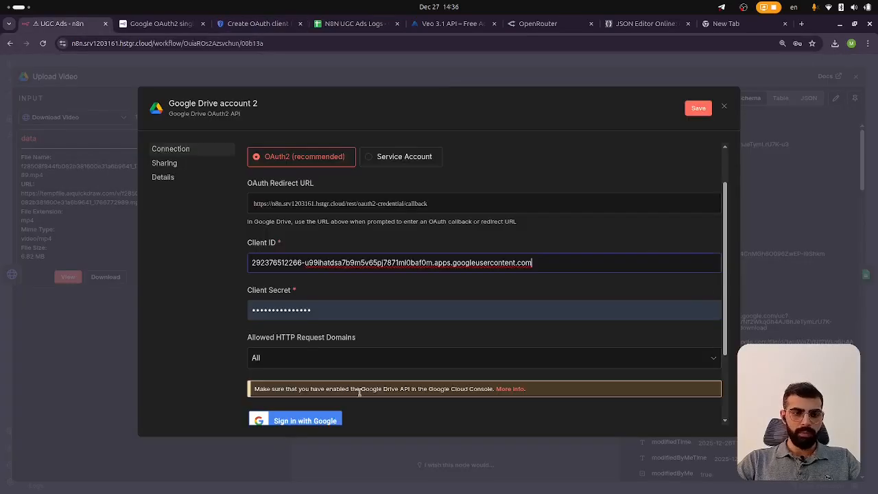
left_click(345, 313)
key("ctrl+v")
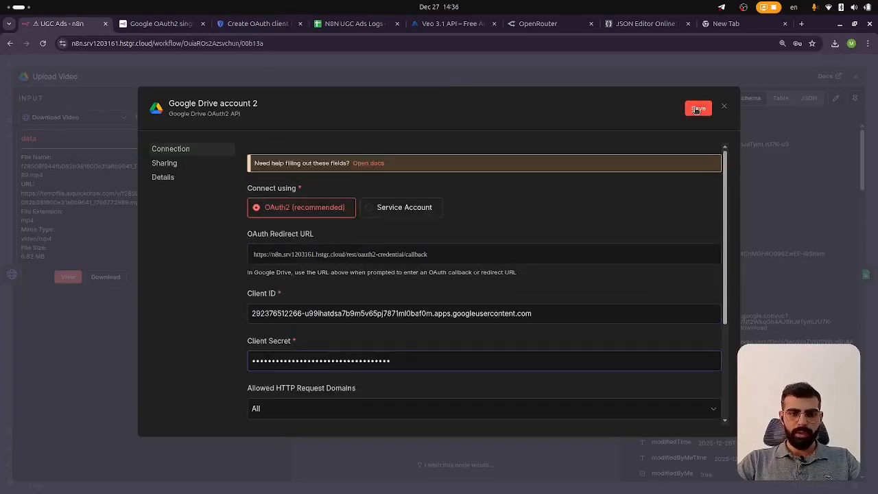
Rename the credential to Google Drive account TEST and save it
left_click(256, 102)
left_click(254, 102)
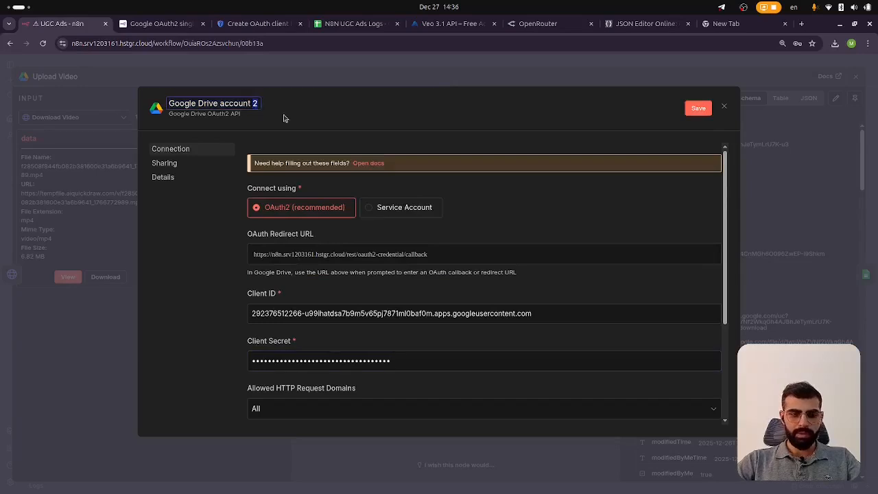
key("Delete")
type("TEST")
left_click(697, 109)
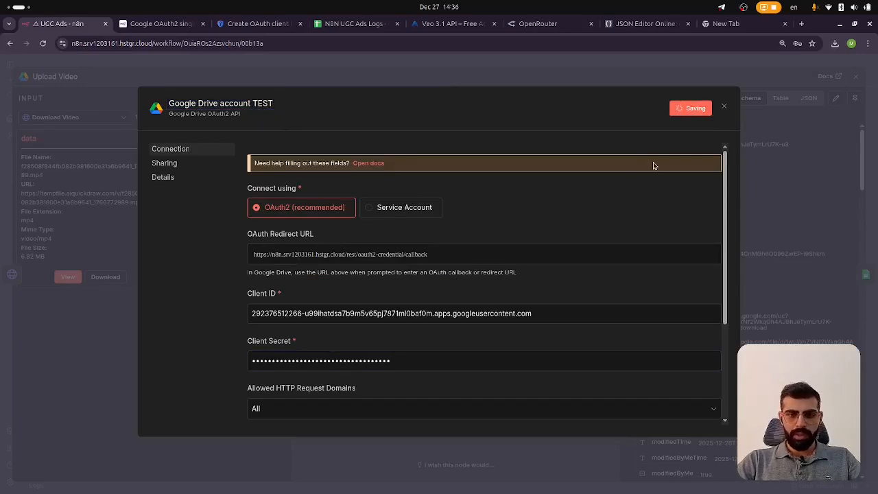
Try signing in with Google from the Drive credential using the Google account
scroll(537, 243, "down", 3)
left_click(807, 65)
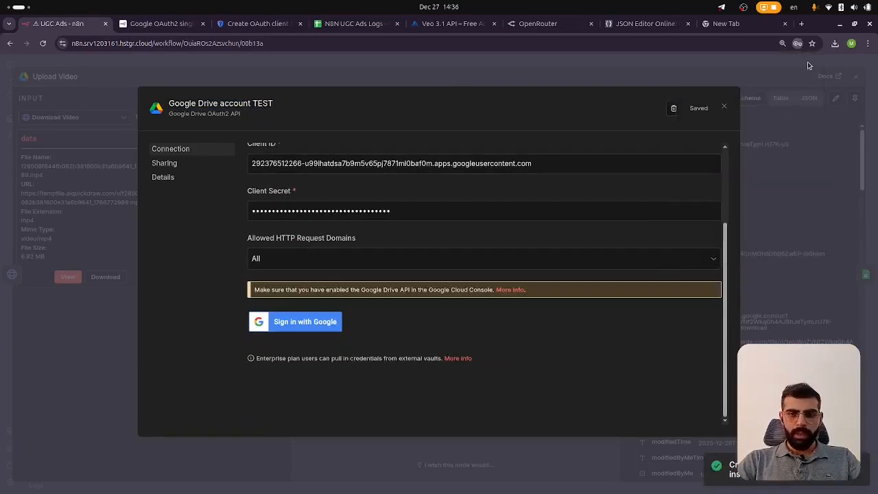
left_click(321, 323)
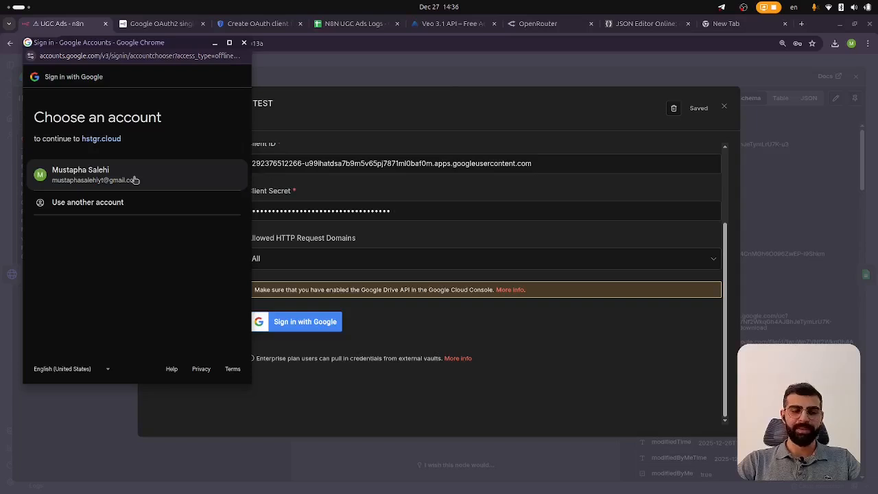
left_click(81, 171)
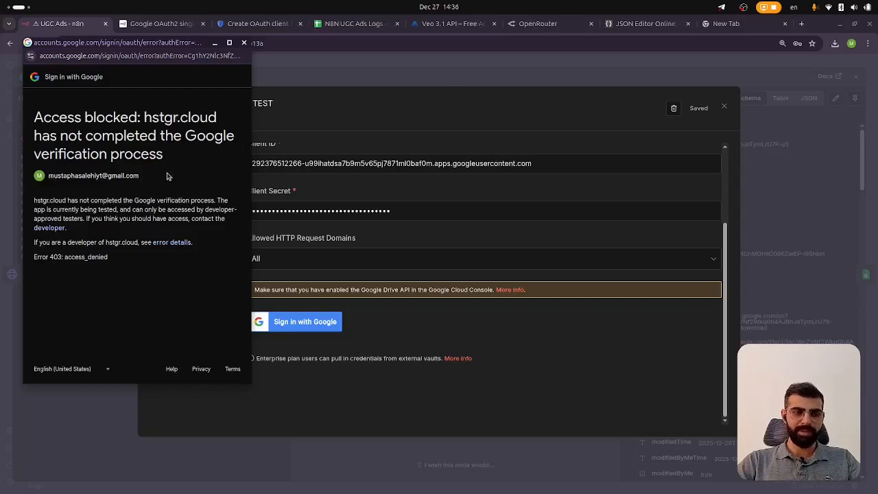
Add the Google account's e-mail as a test user in the OAuth consent Audience settings and save it
left_click(251, 24)
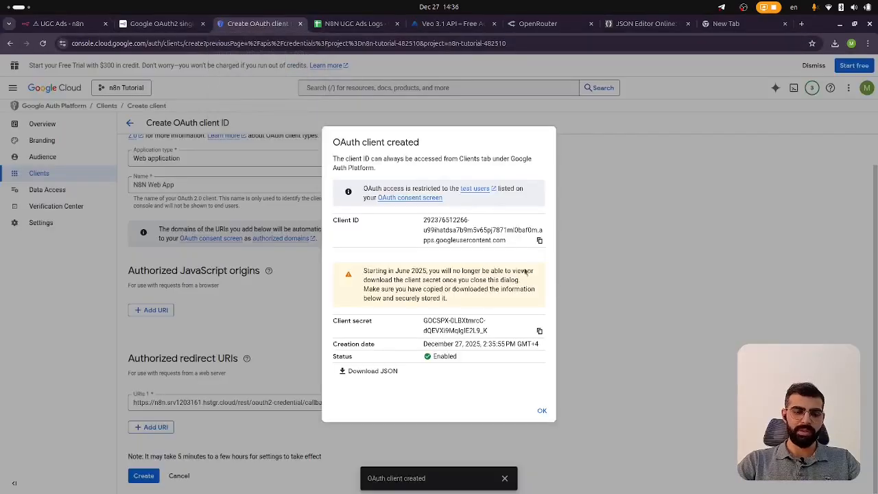
left_click(542, 412)
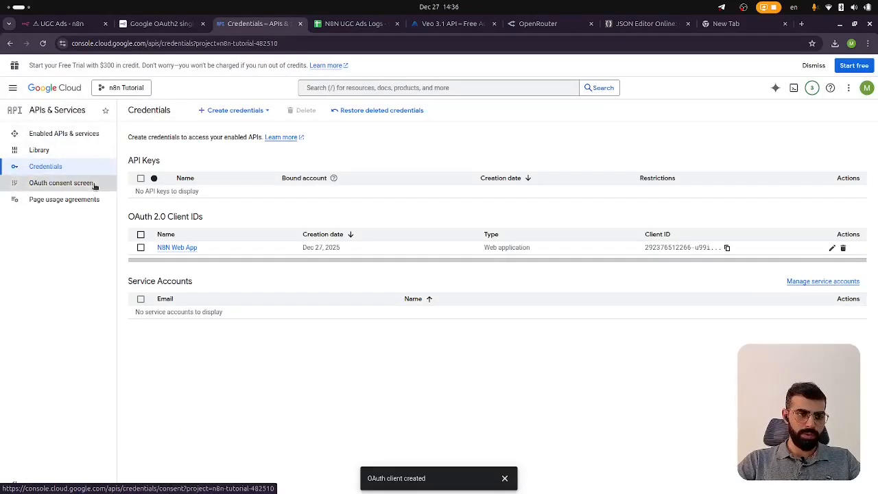
left_click(94, 185)
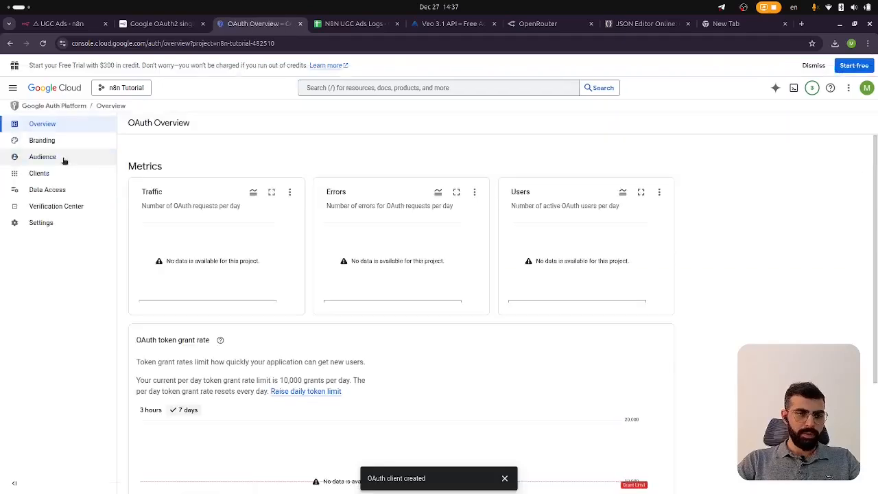
left_click(59, 162)
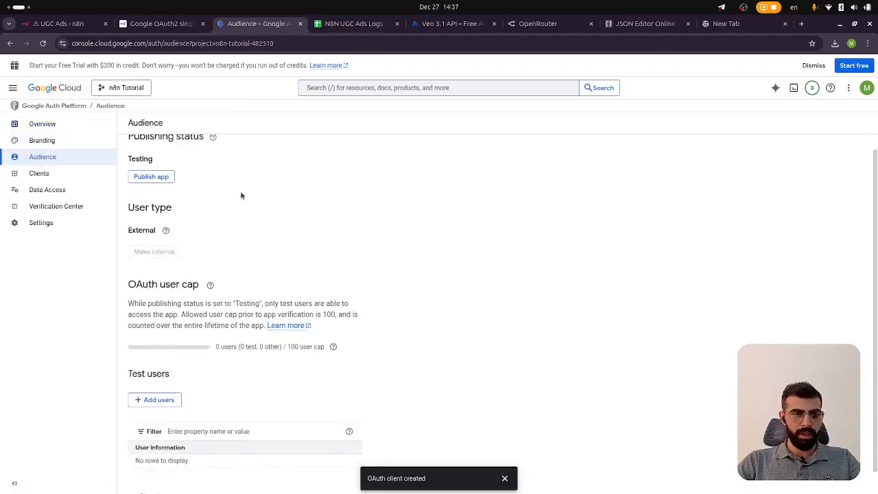
scroll(241, 196, "down", 1)
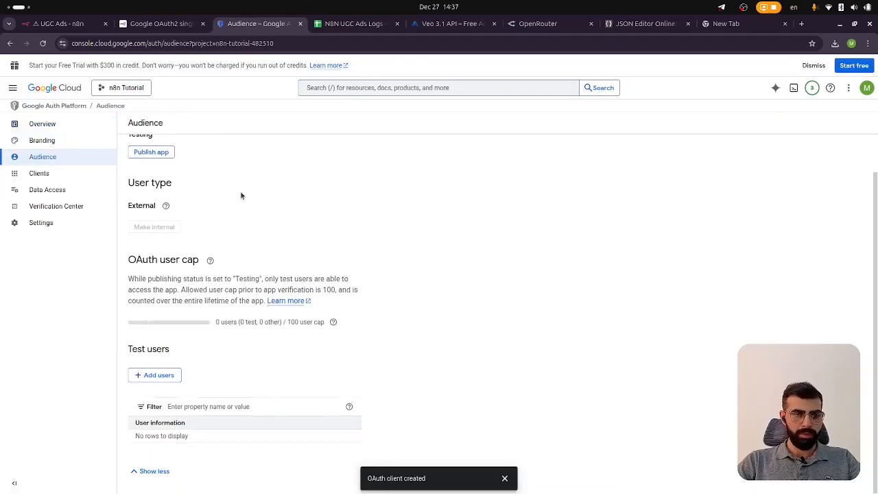
left_click(152, 377)
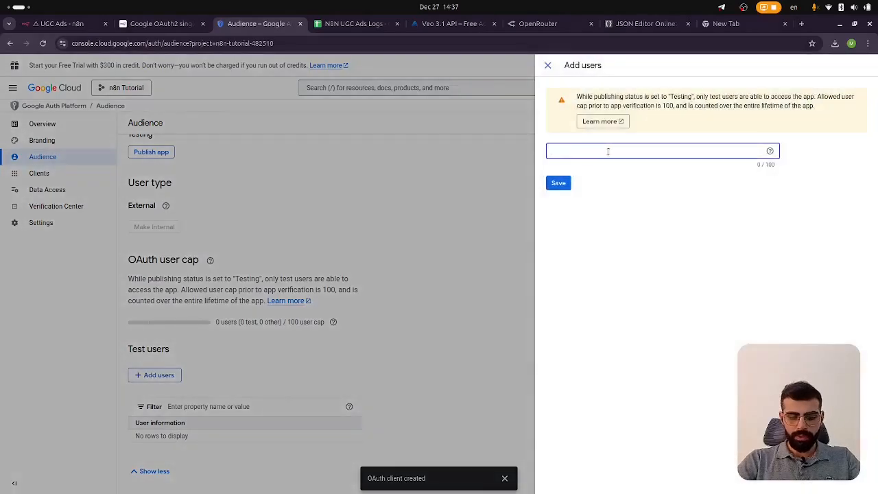
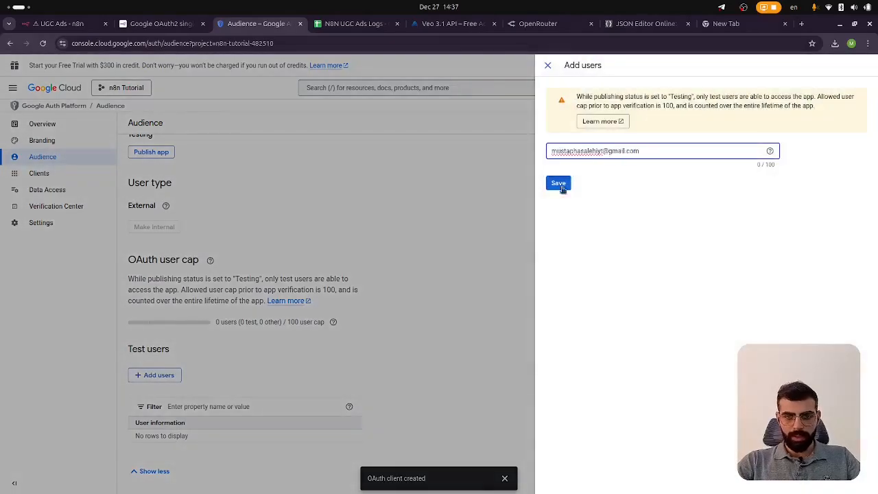
left_click(58, 23)
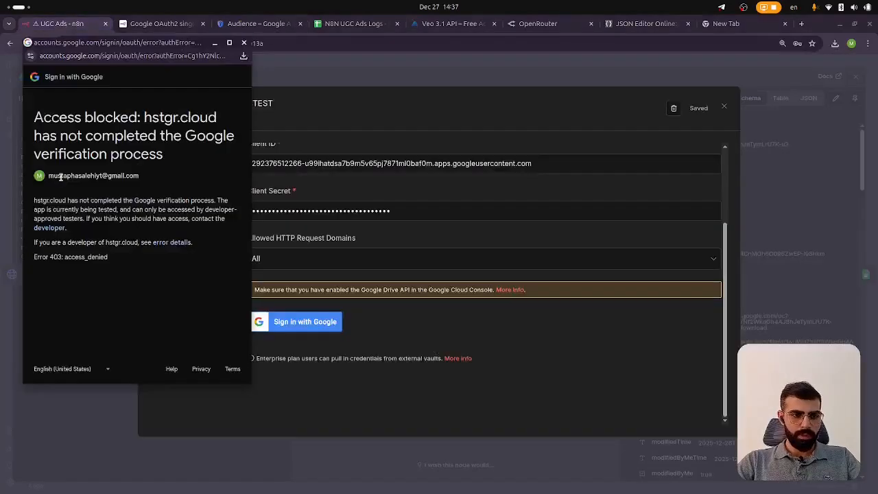
double_click(64, 176)
left_click_drag(116, 187, 147, 175)
left_click(241, 24)
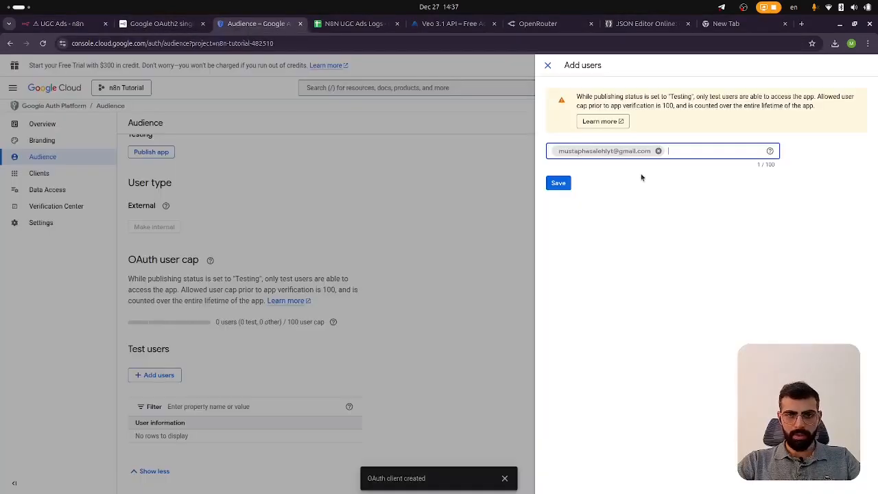
left_click(559, 186)
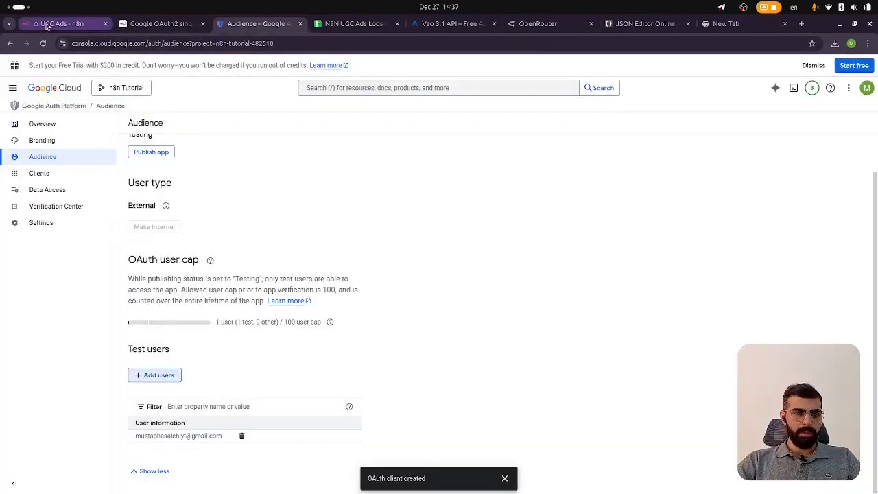
Sign in with Google again from the Drive credential, continue past the unverified-app warning and allow access
left_click(58, 23)
key("alt+Tab")
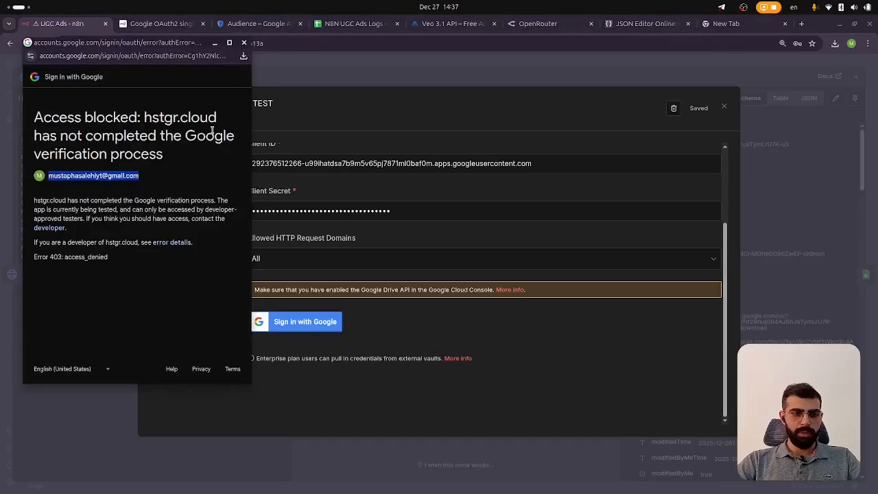
left_click(243, 44)
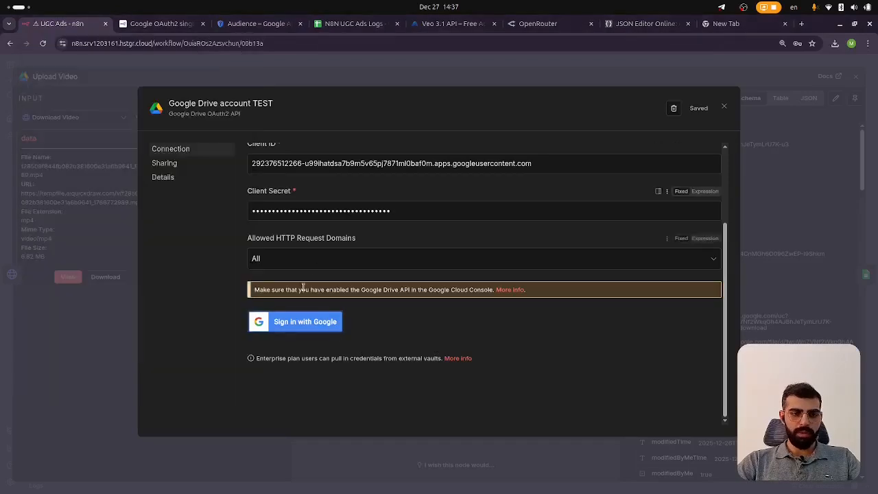
left_click(300, 322)
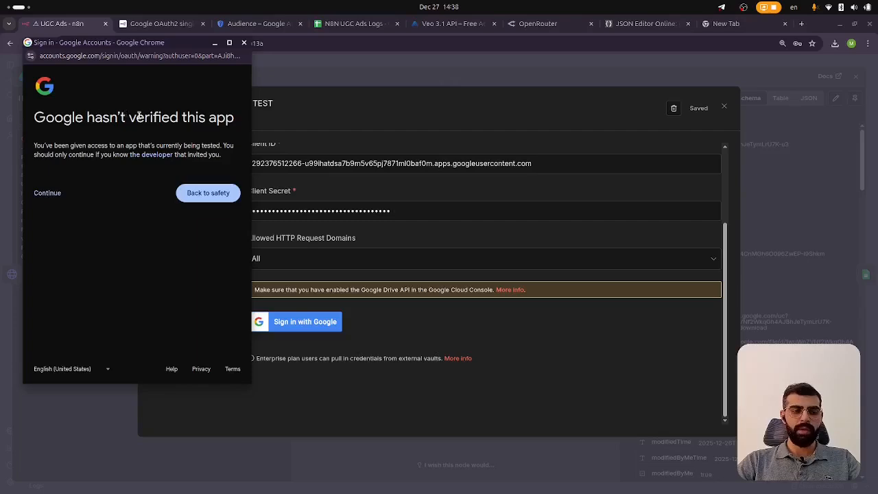
left_click(56, 196)
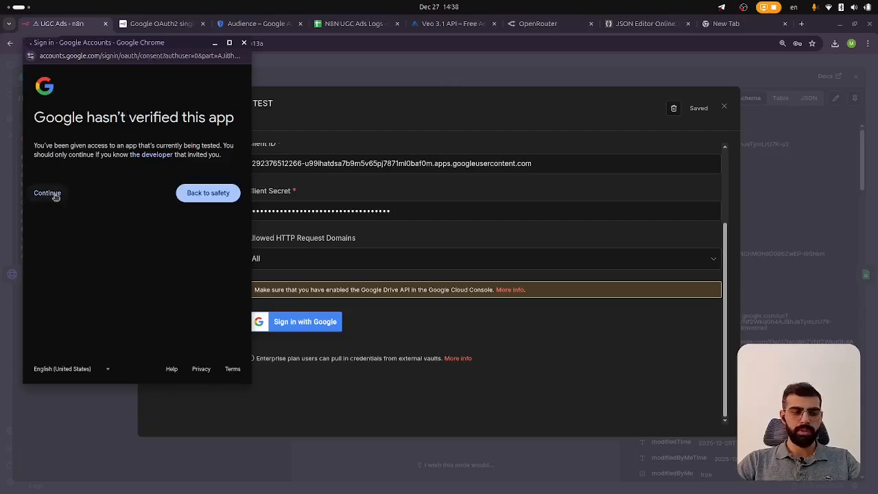
left_click(40, 214)
scroll(103, 192, "down", 3)
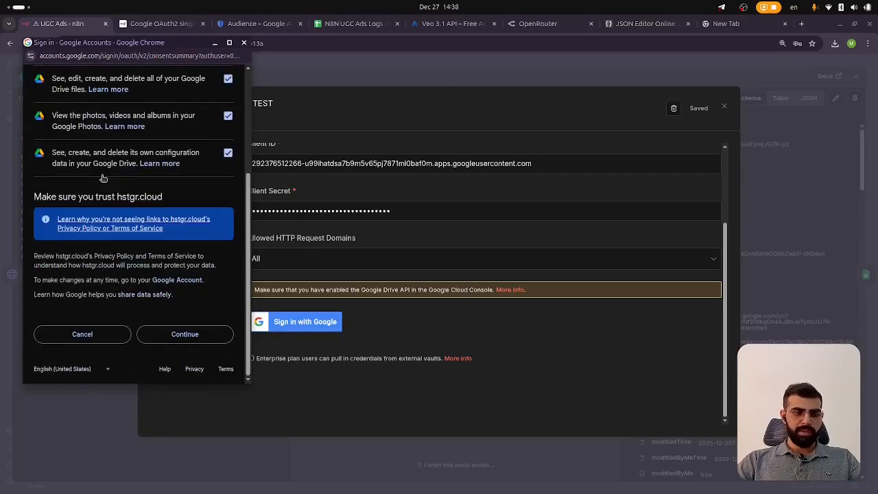
left_click(204, 340)
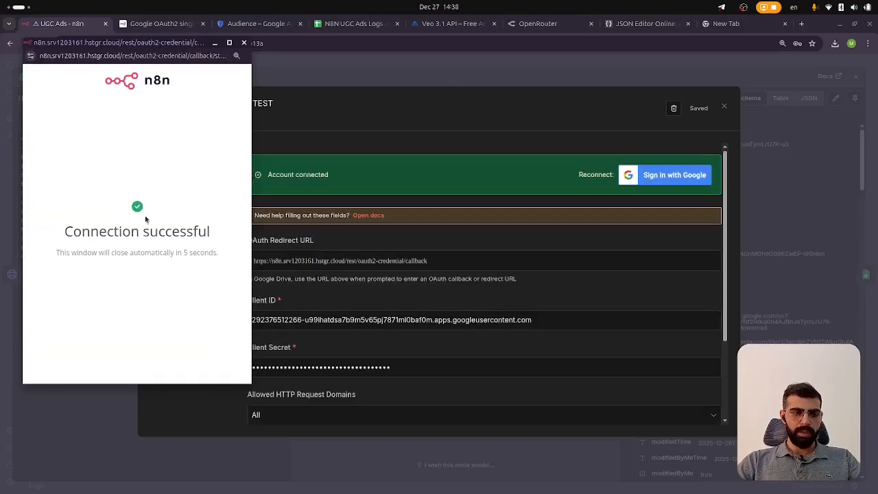
Close the sign-in window and the connected Google Drive account TEST credential dialog
left_click(245, 44)
scroll(379, 234, "down", 3)
scroll(379, 234, "up", 3)
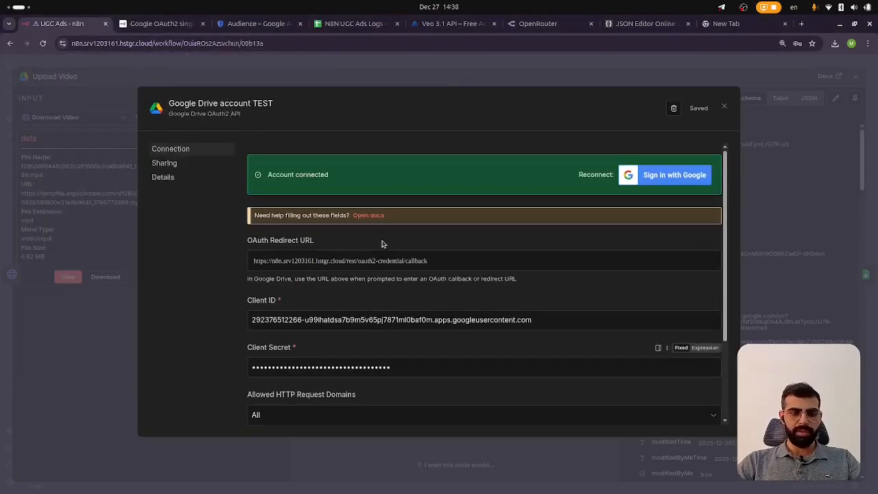
scroll(380, 235, "down", 2)
scroll(480, 235, "up", 2)
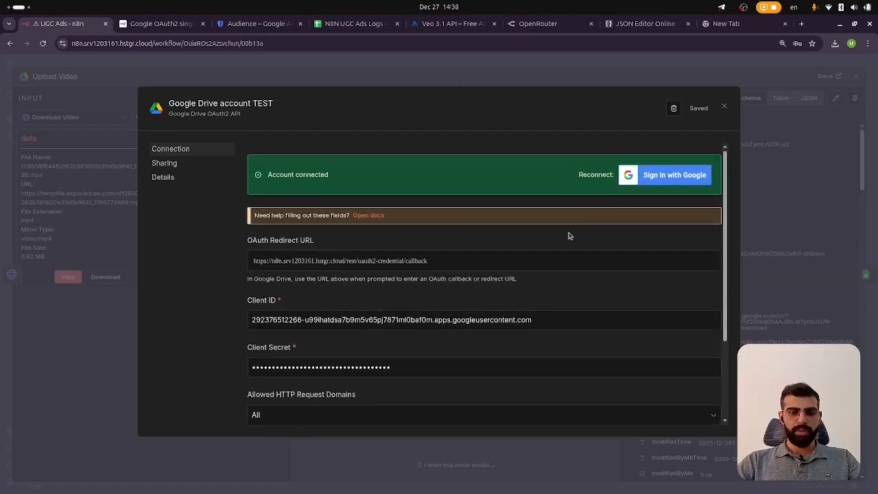
left_click(726, 108)
Open the Google Sheets account 2 credential and scroll through its fields
double_click(519, 206)
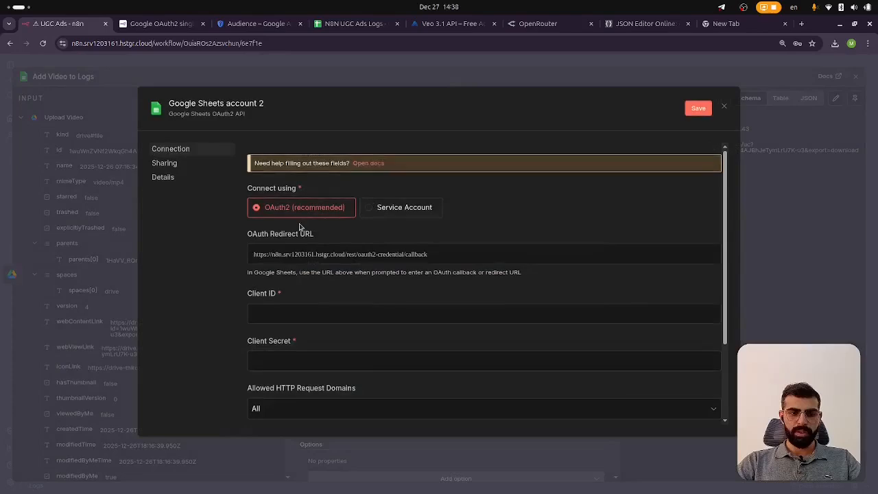
scroll(295, 274, "down", 2)
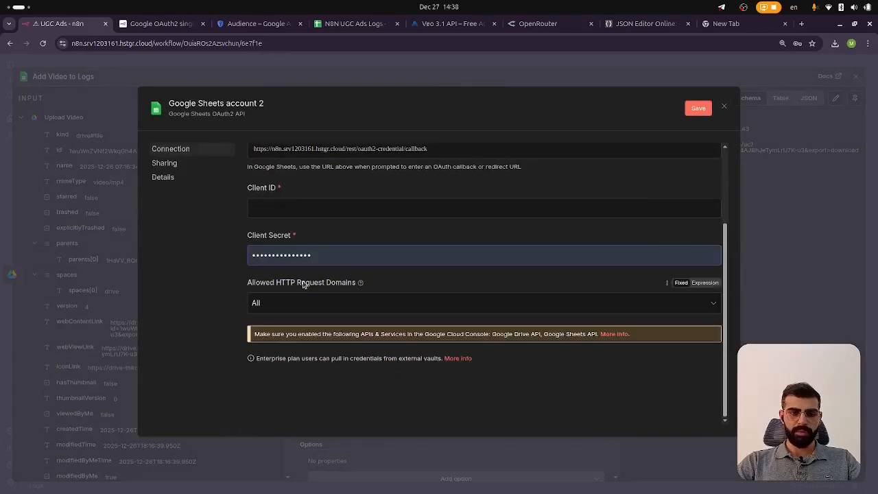
scroll(304, 284, "up", 2)
Delete the N8N Web App OAuth client from the Google Cloud credentials page
left_click(357, 20)
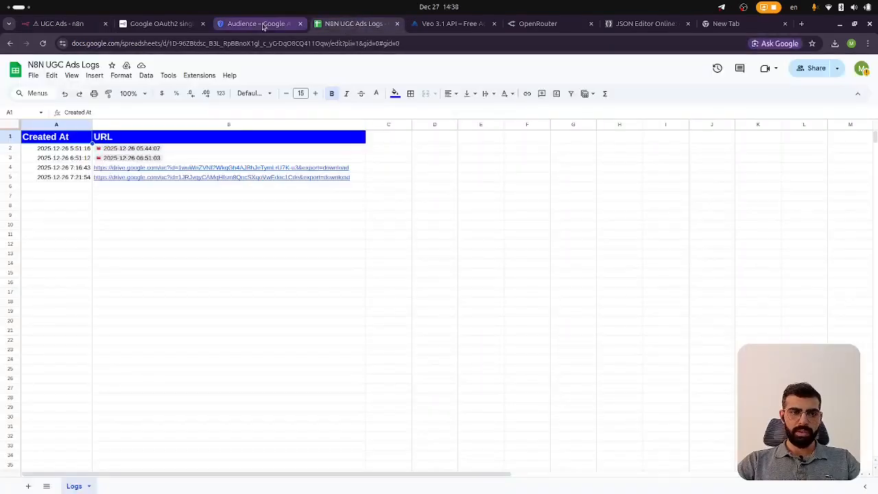
left_click(262, 25)
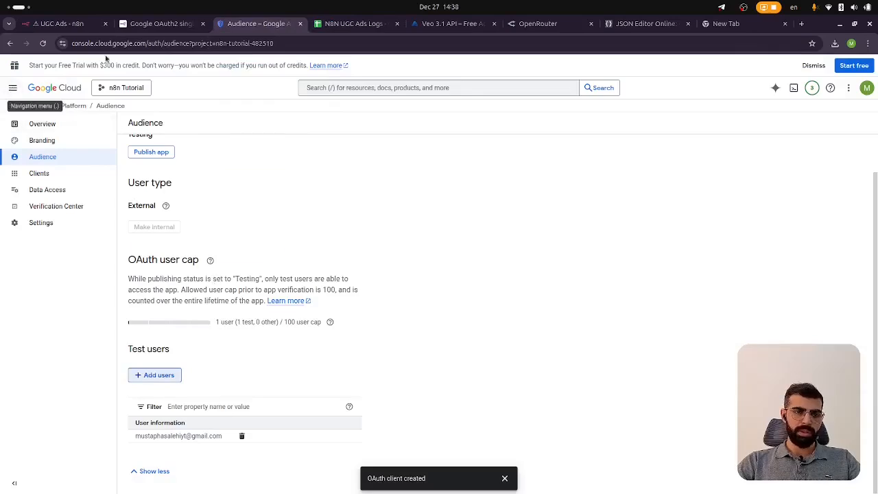
left_click(161, 23)
scroll(496, 255, "up", 3)
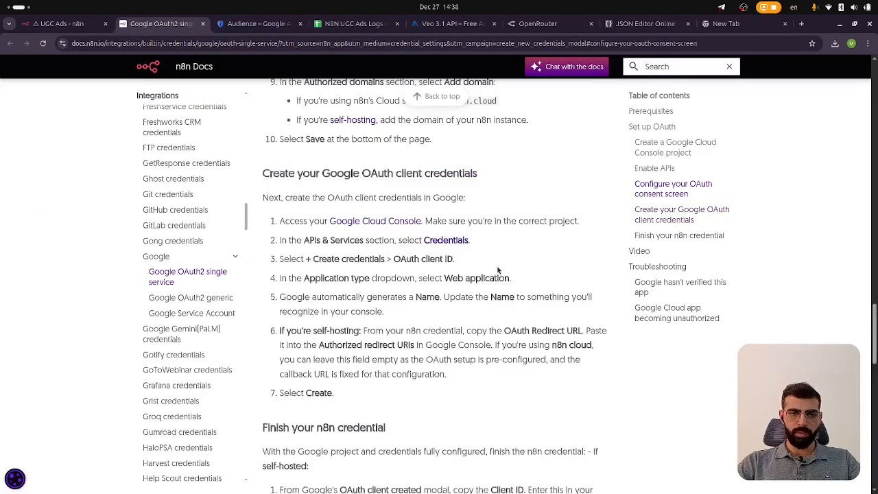
middle_click(462, 237)
left_click(288, 24)
key("ctrl+w")
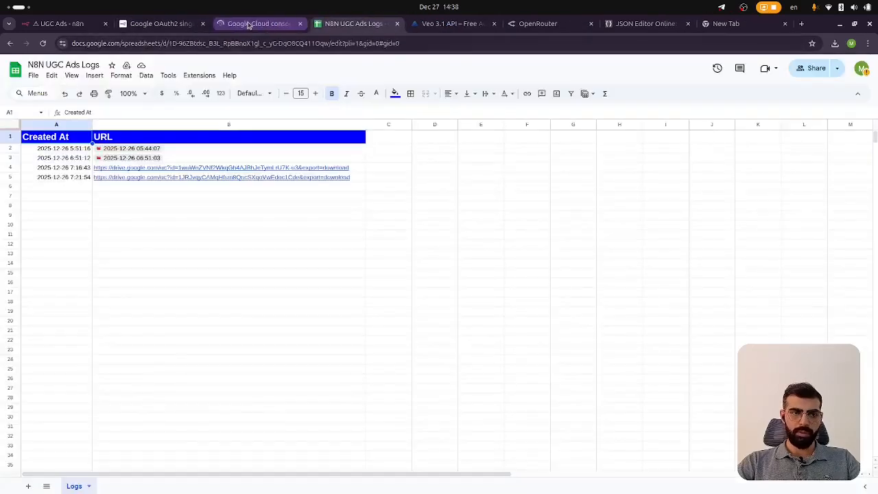
left_click(253, 24)
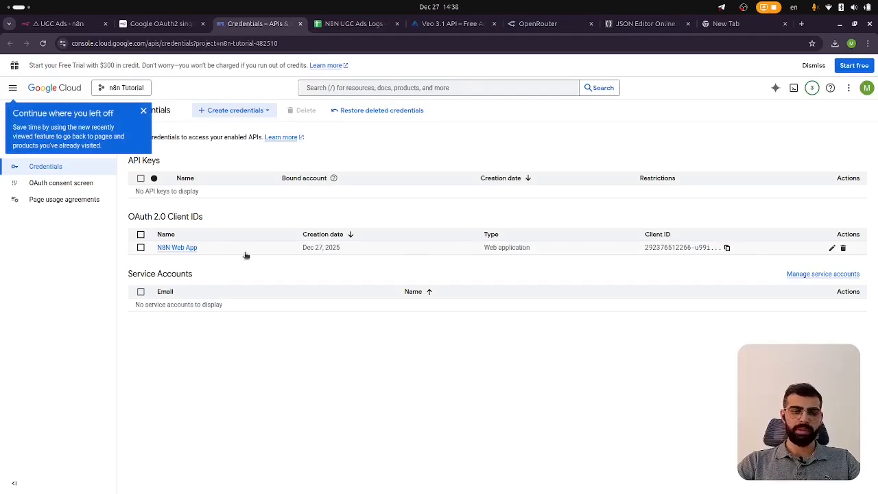
left_click(178, 247)
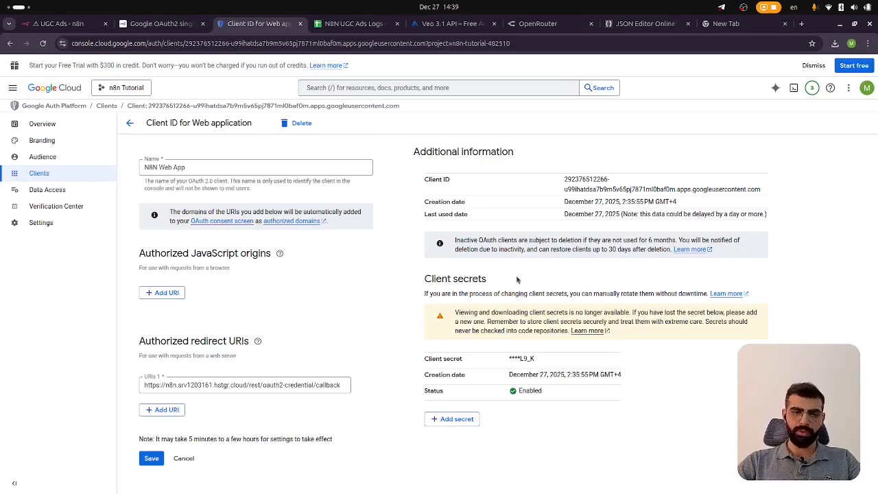
left_click(300, 122)
left_click(549, 317)
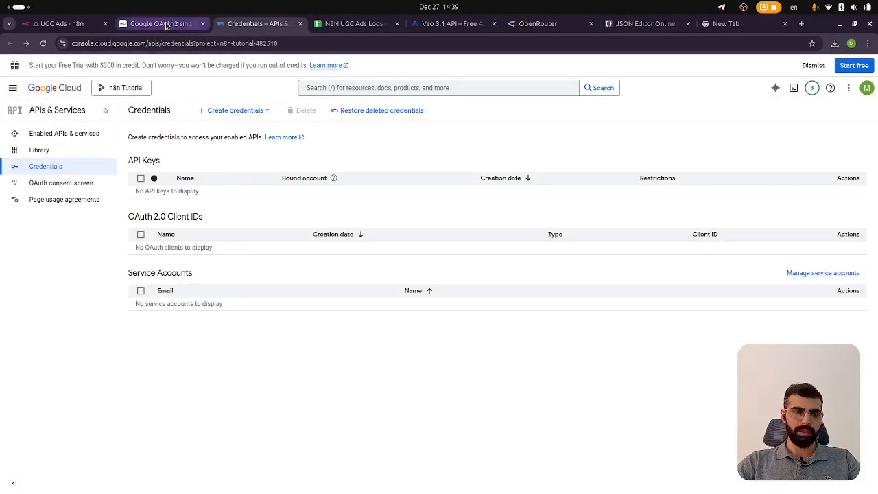
Close the docs tab and delete the Google Drive account TEST credential from the Upload Video node
left_click(196, 25)
left_click(201, 25)
left_click(89, 24)
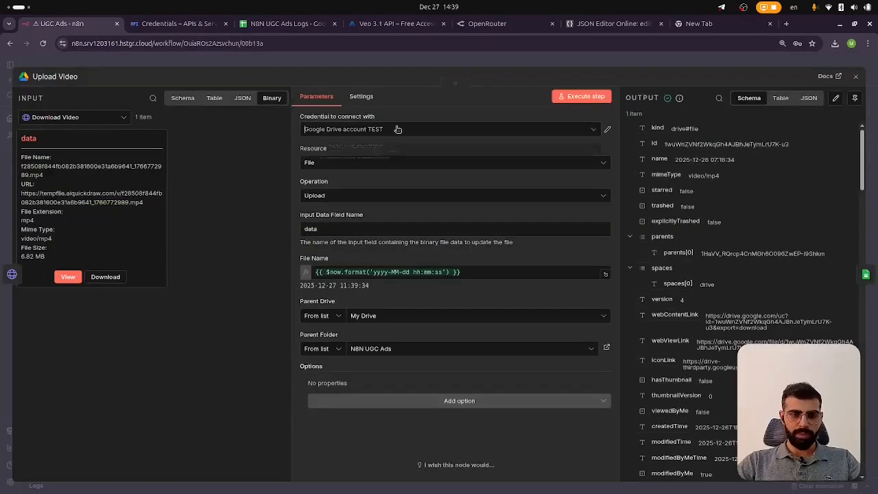
left_click(595, 130)
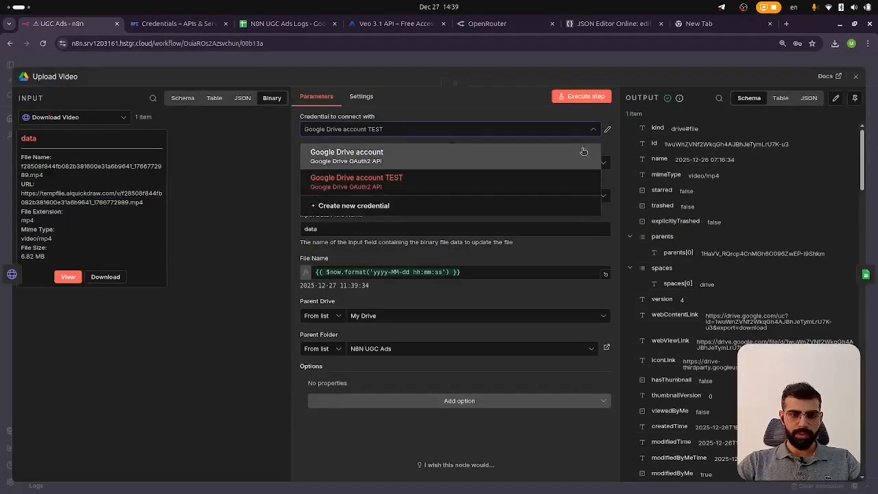
left_click(603, 136)
left_click(607, 129)
left_click(705, 107)
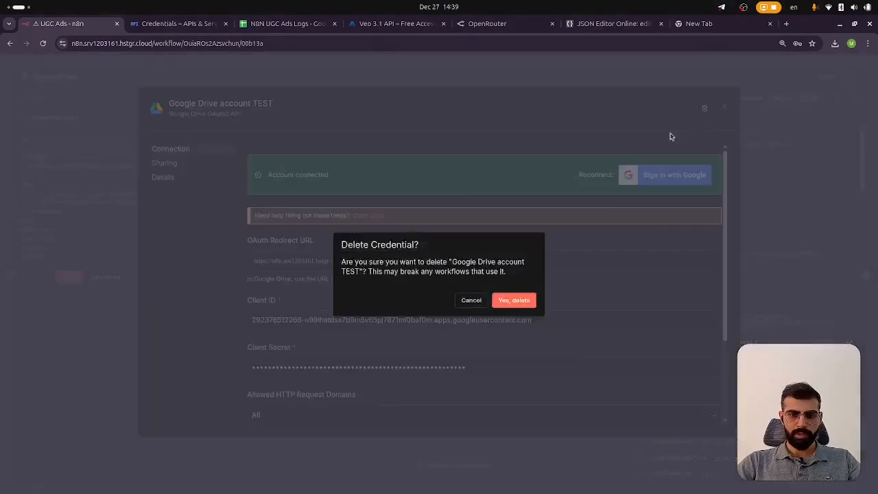
left_click(514, 300)
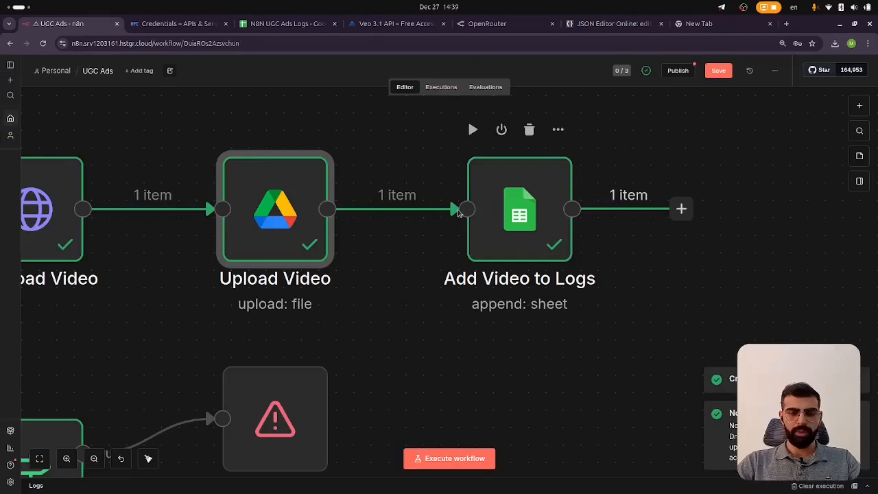
double_click(294, 208)
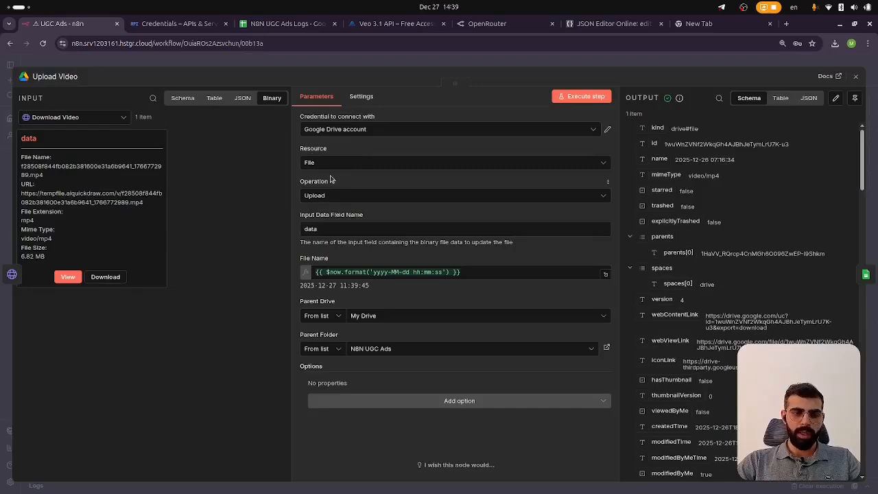
Review the Upload Video node's input data field and parent folder settings, then close the node
double_click(330, 230)
left_click(333, 212)
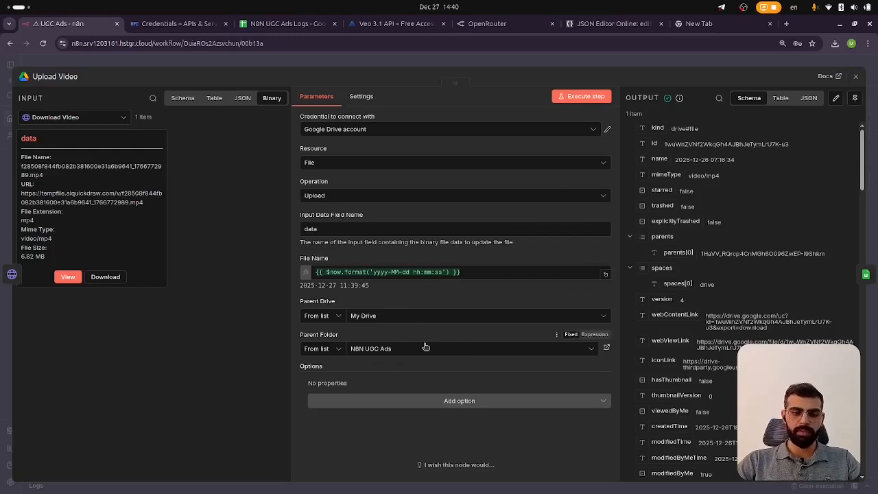
left_click(630, 62)
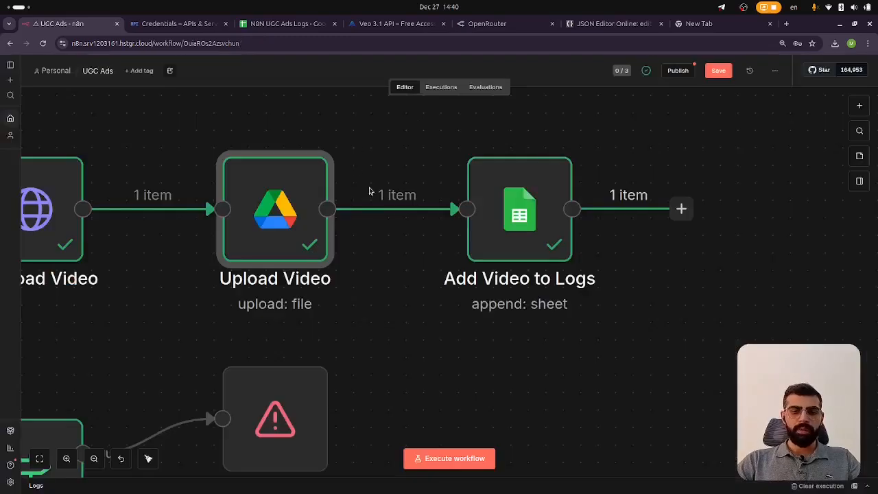
Open the Add Video to Logs node and compare its document and sheet with the N8N UGC Ads Logs spreadsheet
double_click(532, 195)
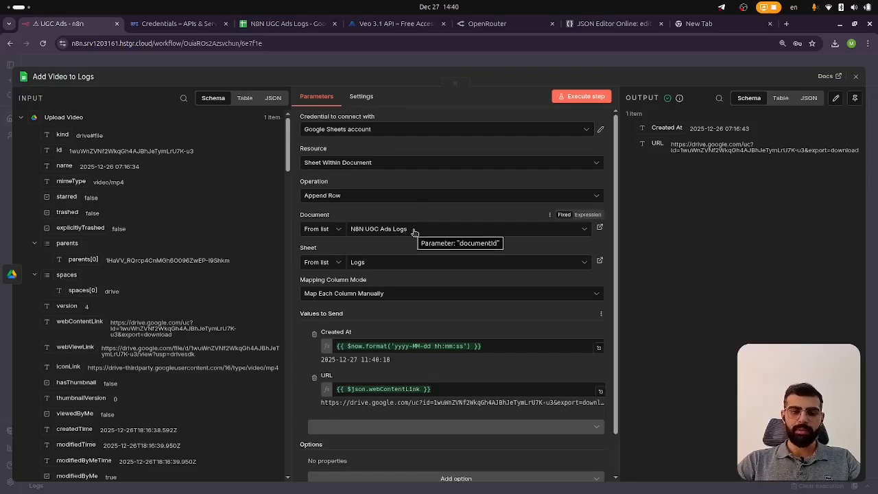
left_click(287, 24)
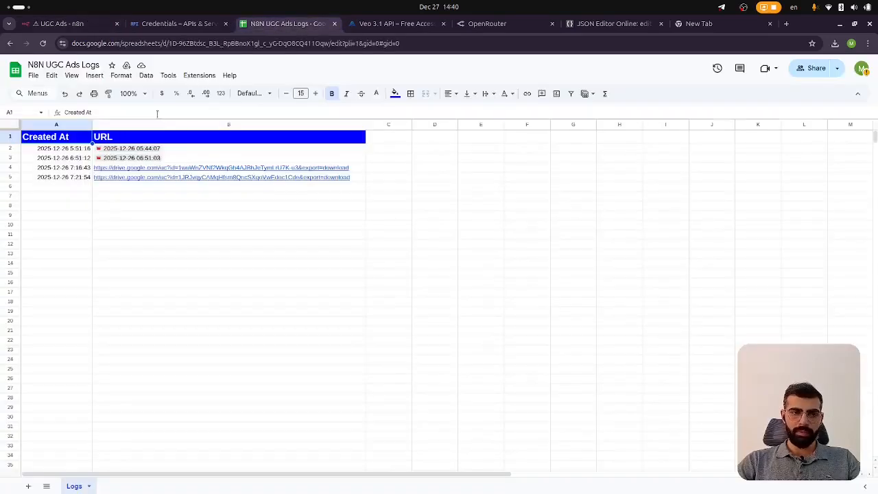
triple_click(52, 67)
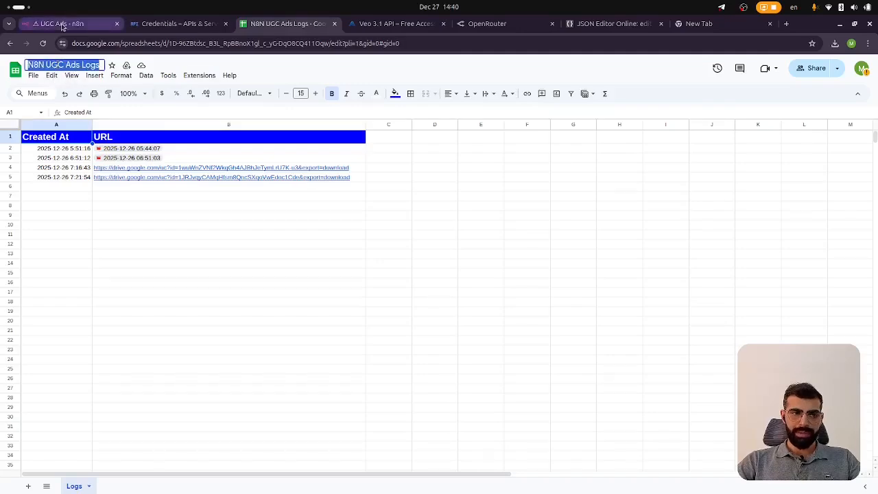
left_click(72, 25)
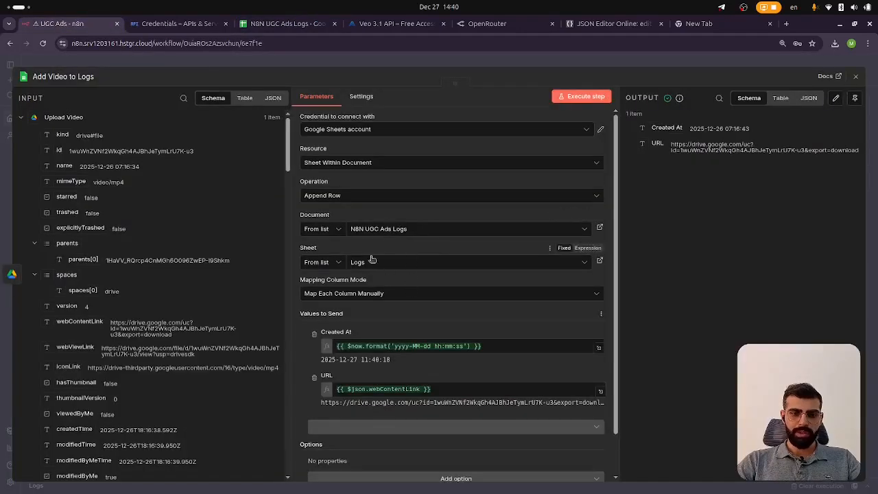
left_click(269, 25)
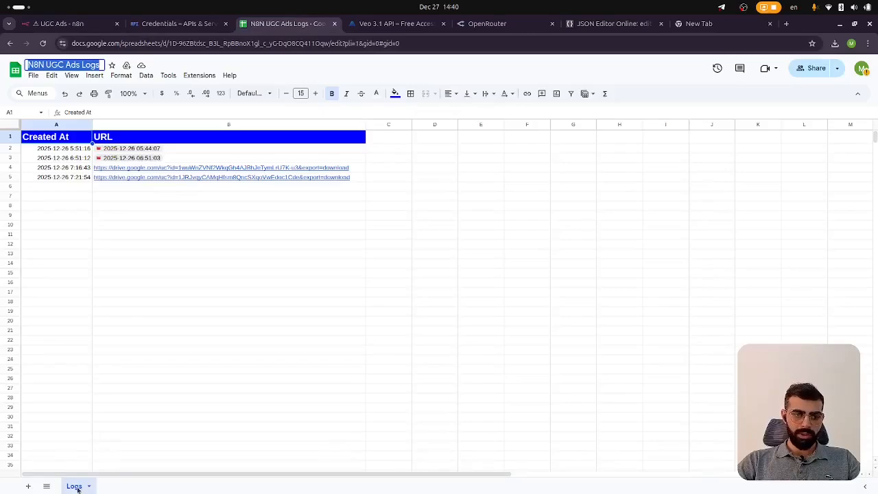
left_click(61, 24)
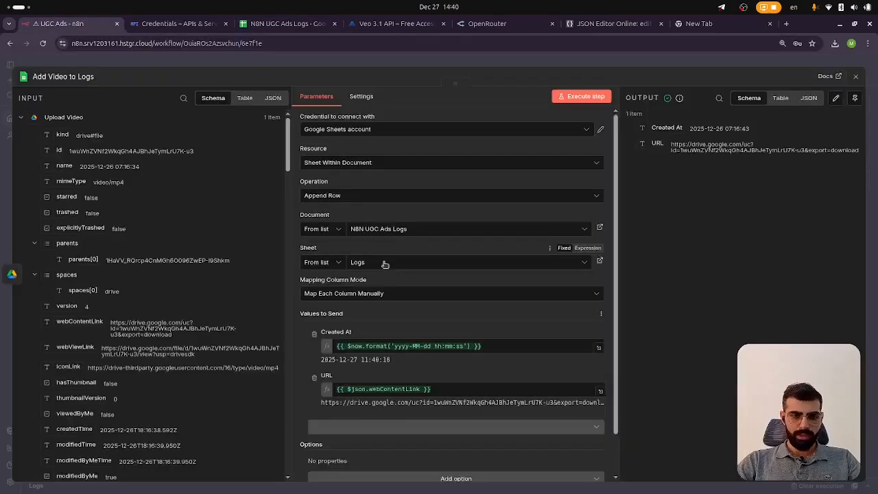
left_click(268, 25)
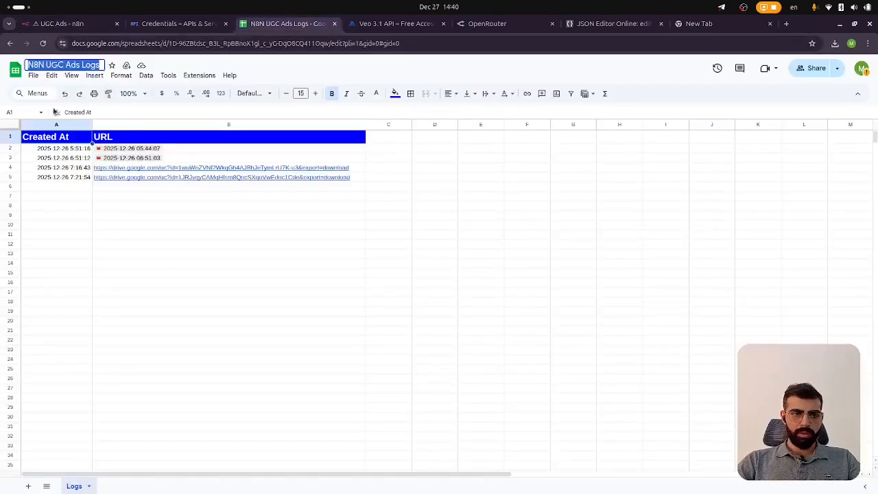
left_click(41, 140)
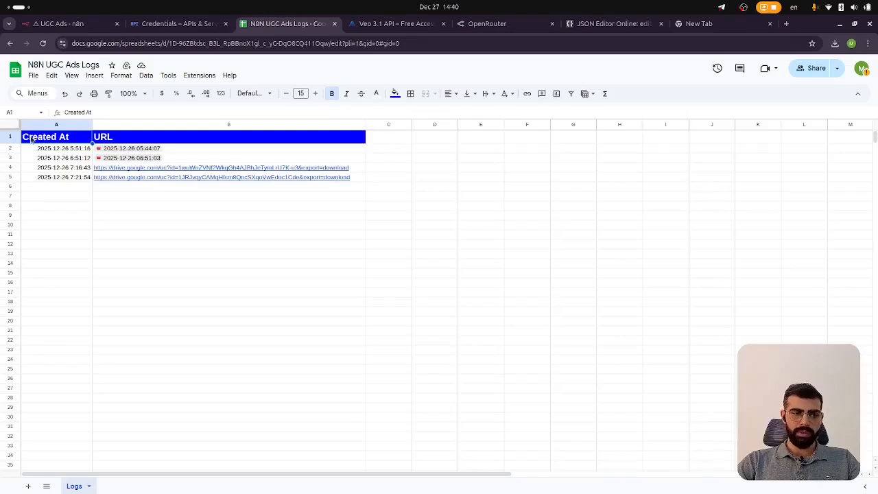
left_click(97, 141)
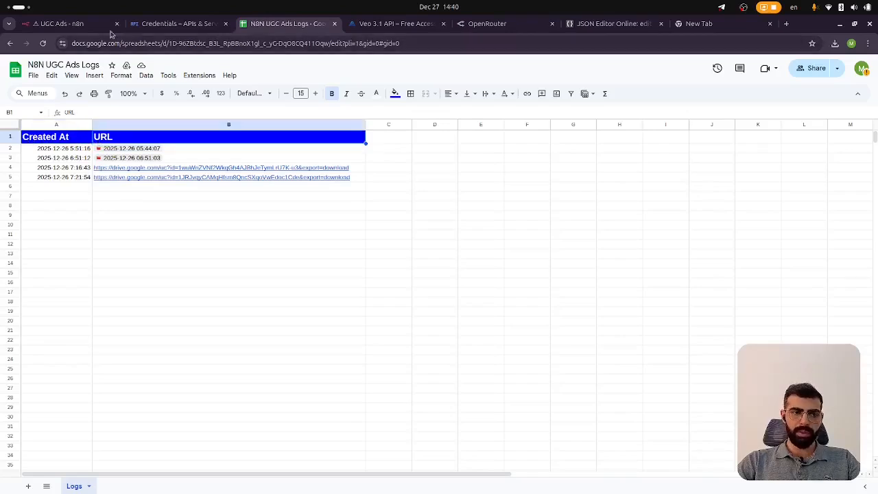
left_click(103, 25)
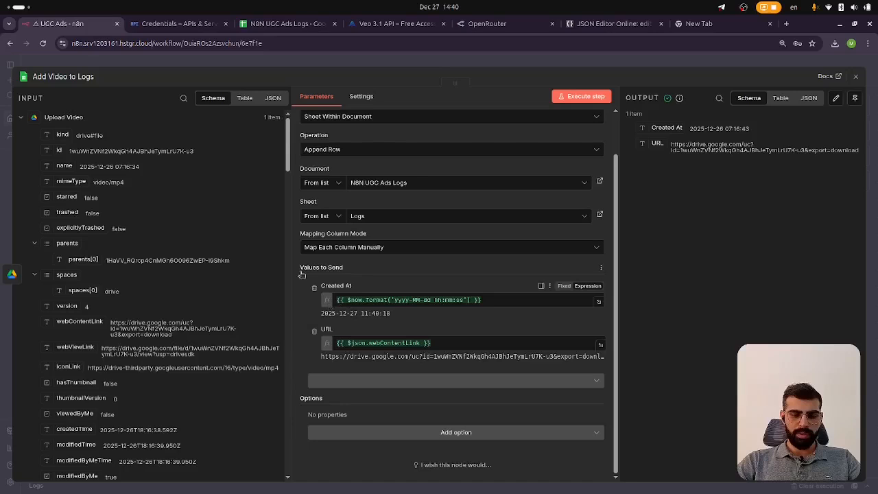
Examine the Created At and URL expressions in the Add Video to Logs node, then close it
left_click(381, 302)
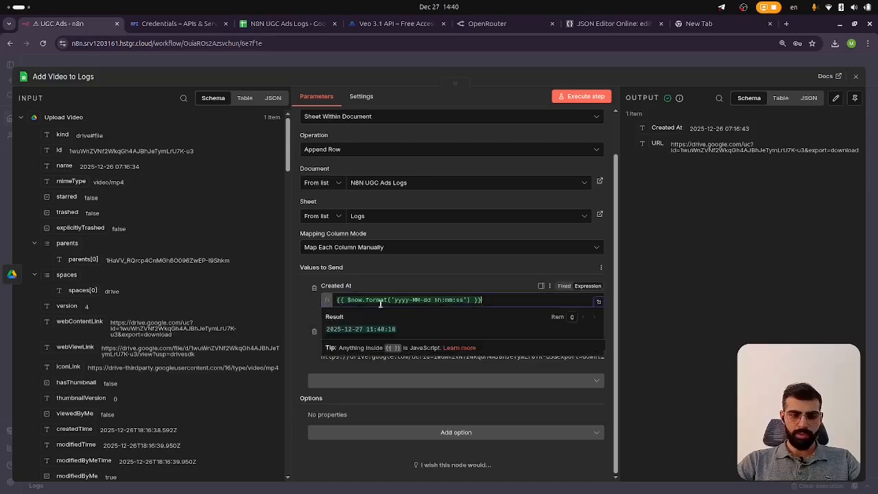
left_click(399, 291)
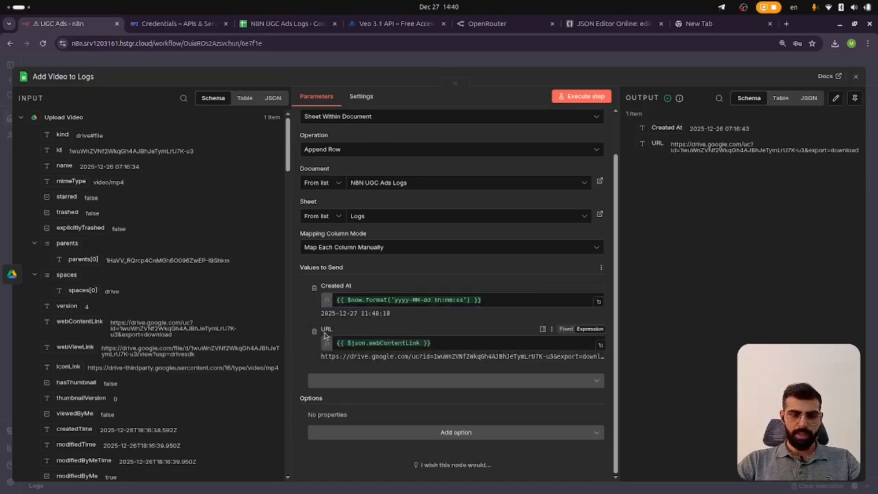
double_click(350, 342)
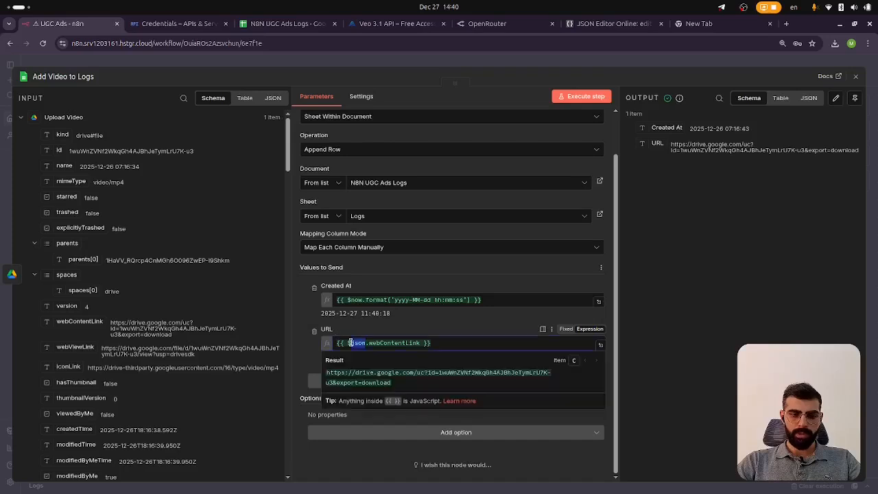
left_click(420, 333)
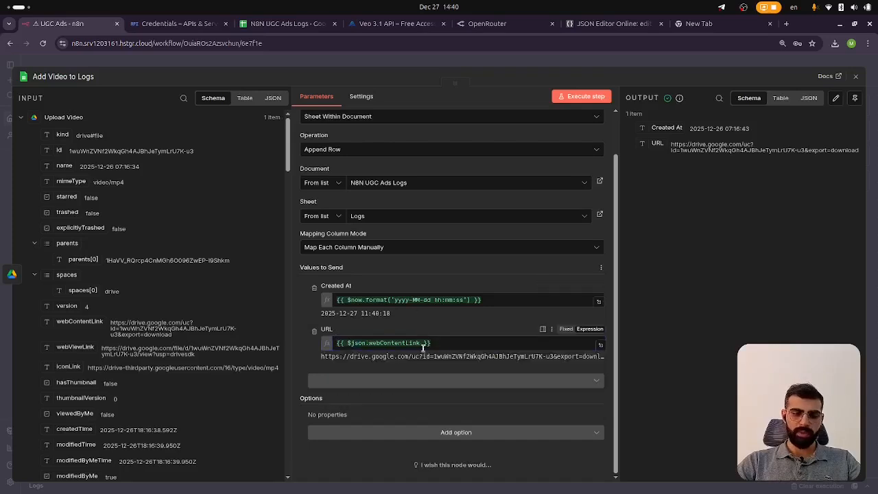
left_click(405, 60)
left_click(294, 25)
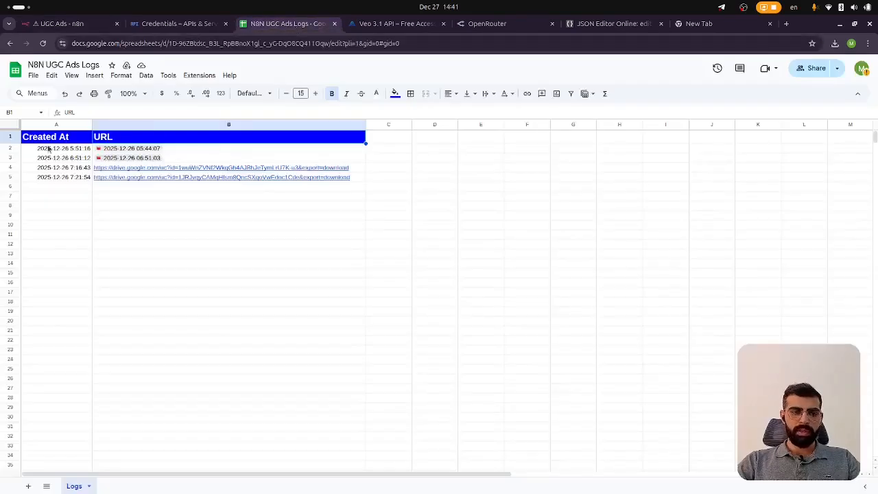
left_click(79, 27)
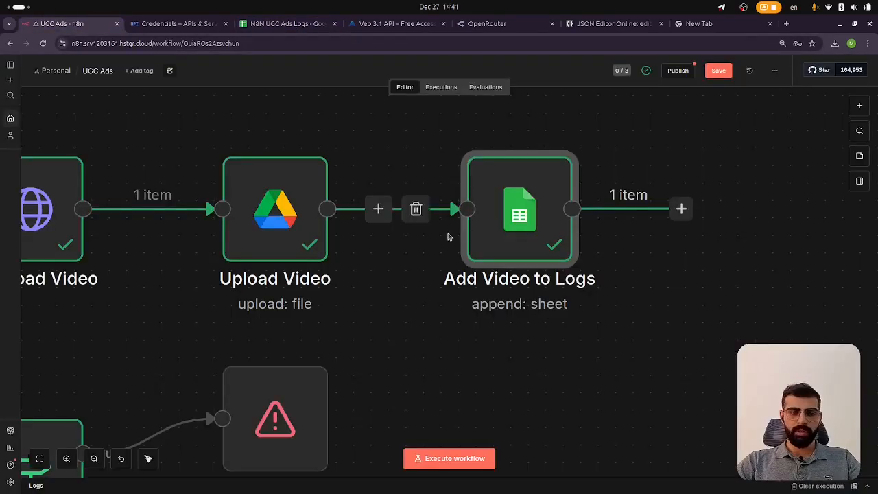
Save the UGC Ads workflow
scroll(447, 266, "left", 8)
scroll(448, 266, "down", 6)
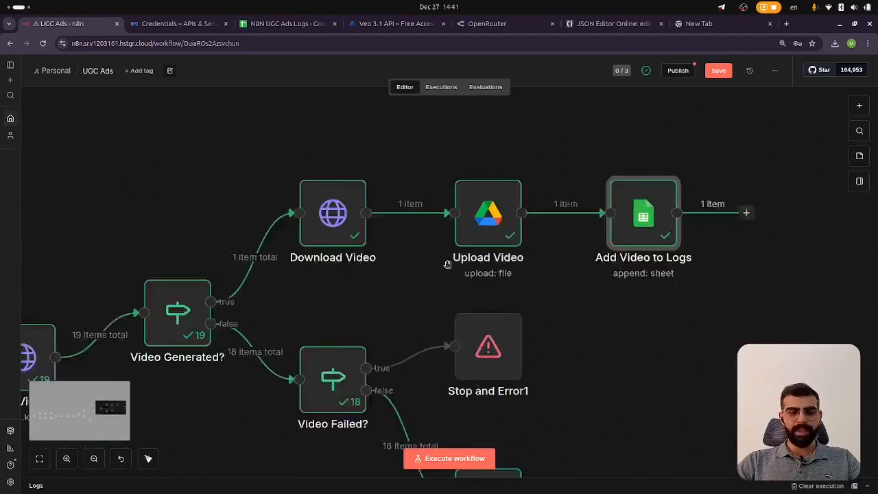
scroll(447, 266, "left", 6)
scroll(447, 266, "left", 5)
scroll(447, 266, "down", 4)
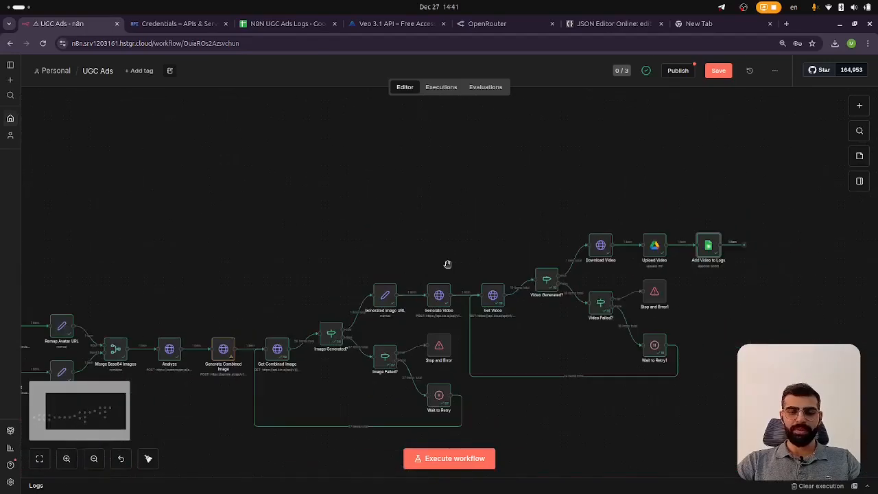
scroll(447, 264, "down", 2)
scroll(447, 265, "up", 3)
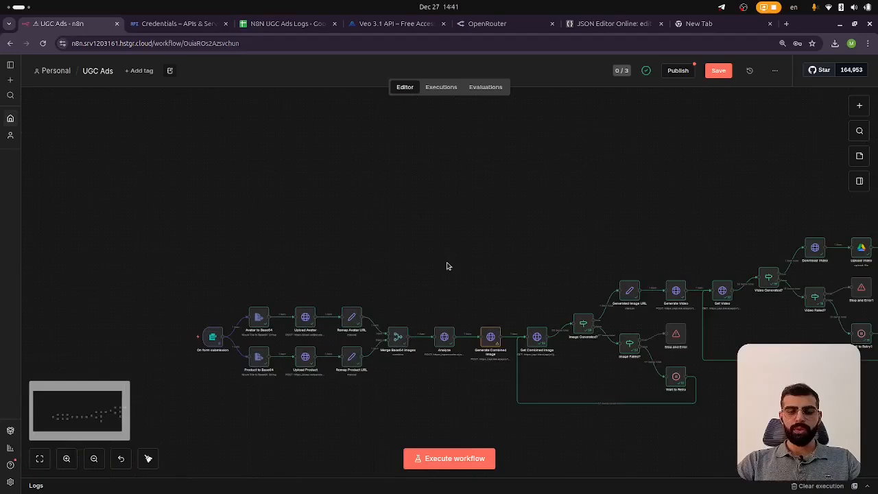
scroll(447, 266, "down", 2)
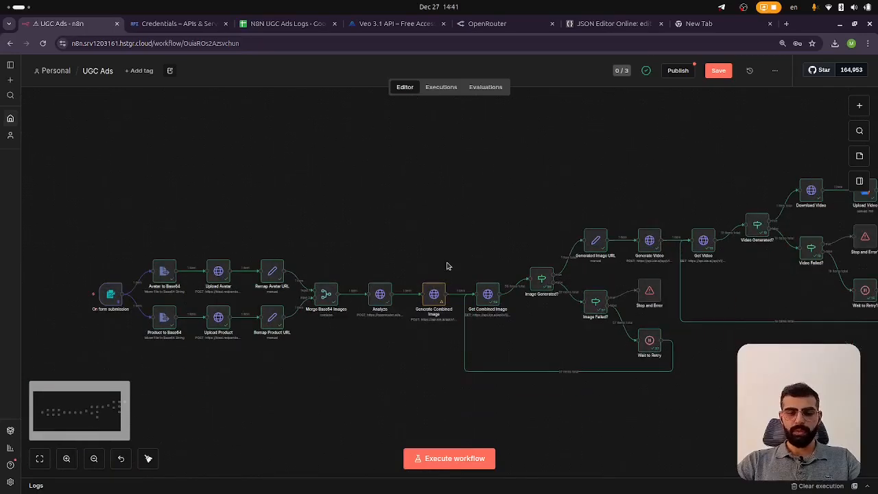
scroll(447, 266, "right", 2)
scroll(447, 266, "down", 1)
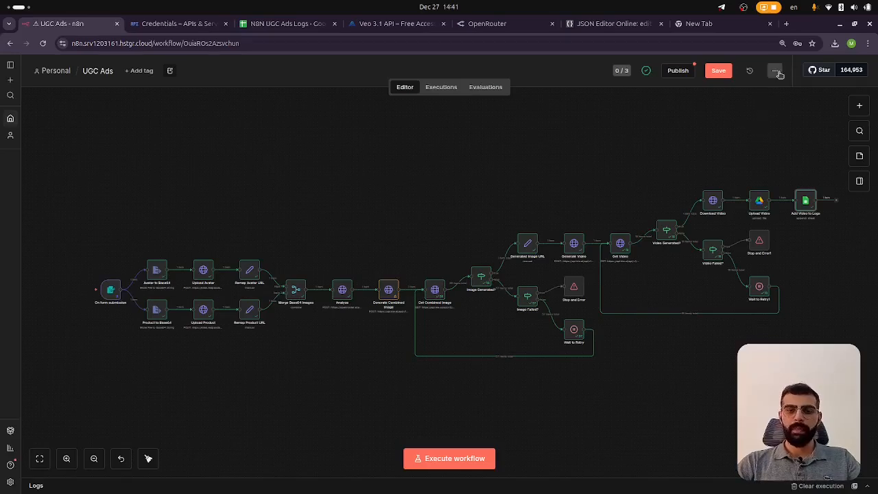
key("ctrl+s")
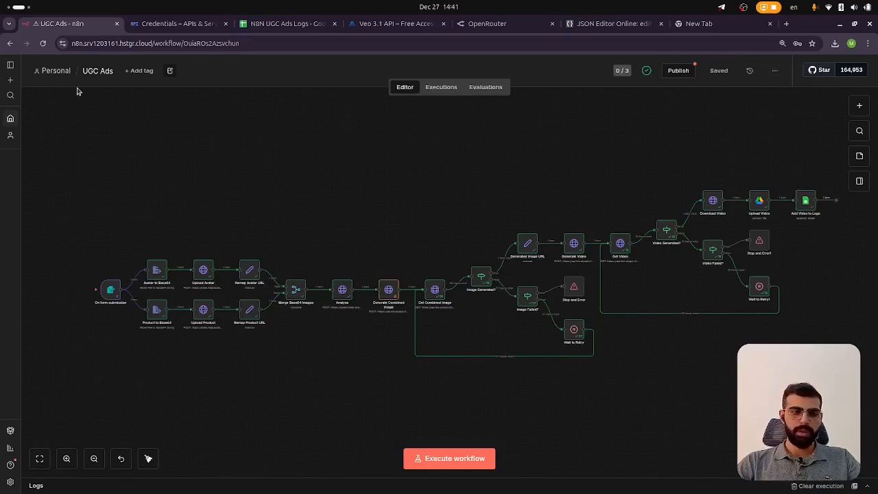
left_click(59, 73)
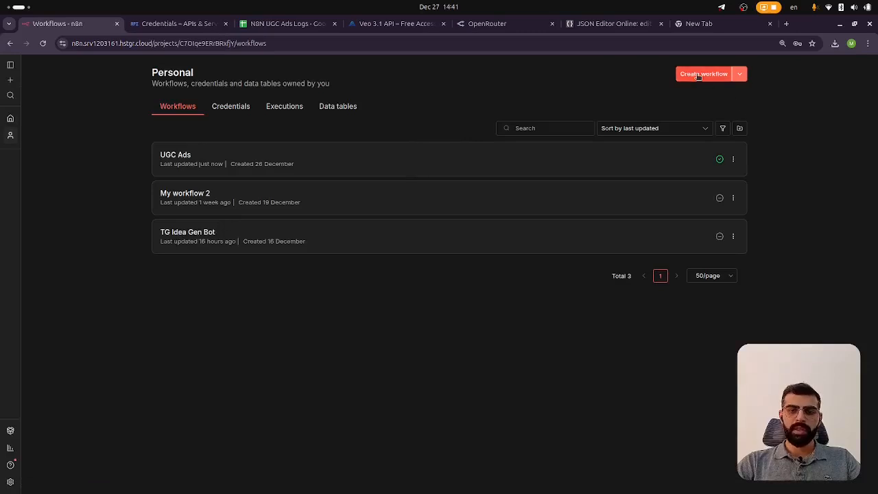
left_click(700, 74)
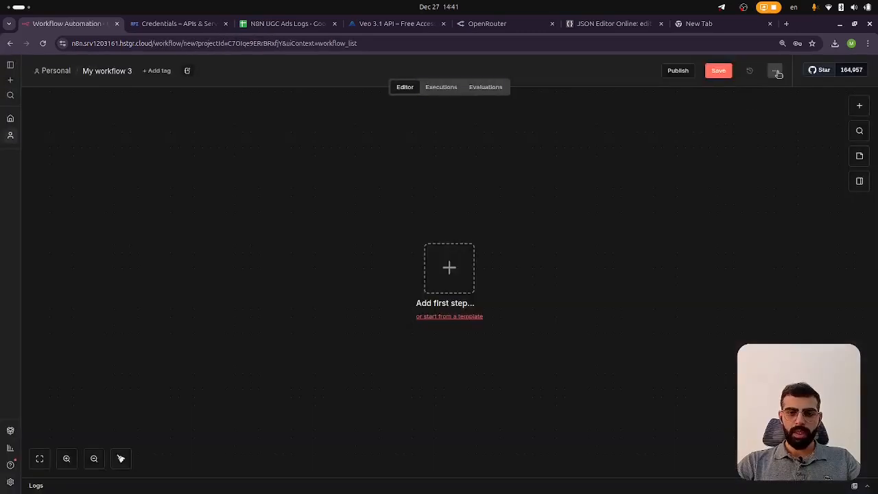
left_click(778, 74)
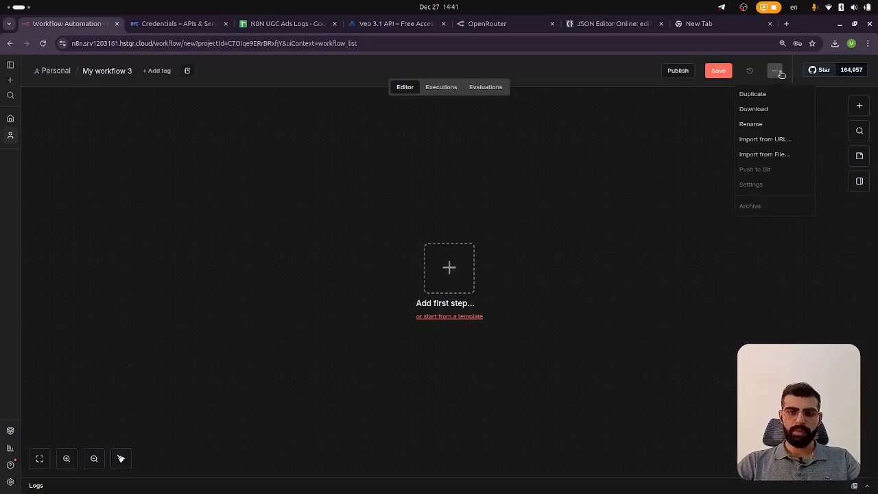
left_click(790, 155)
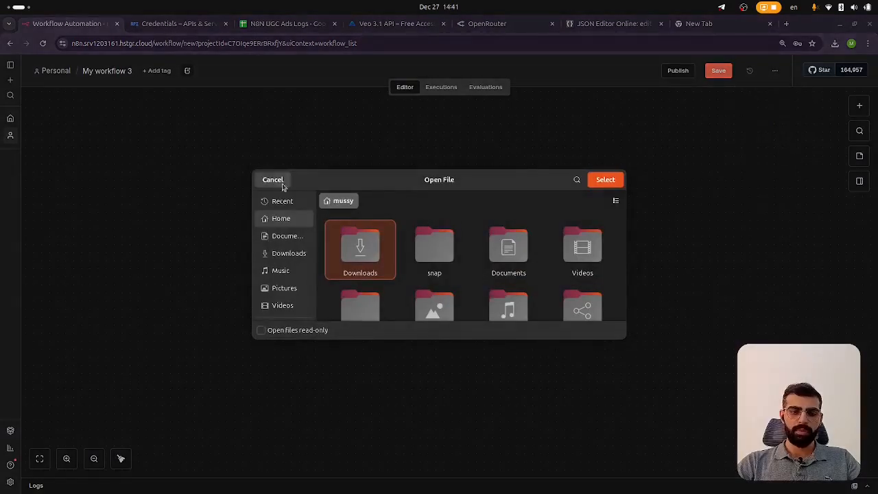
left_click(274, 179)
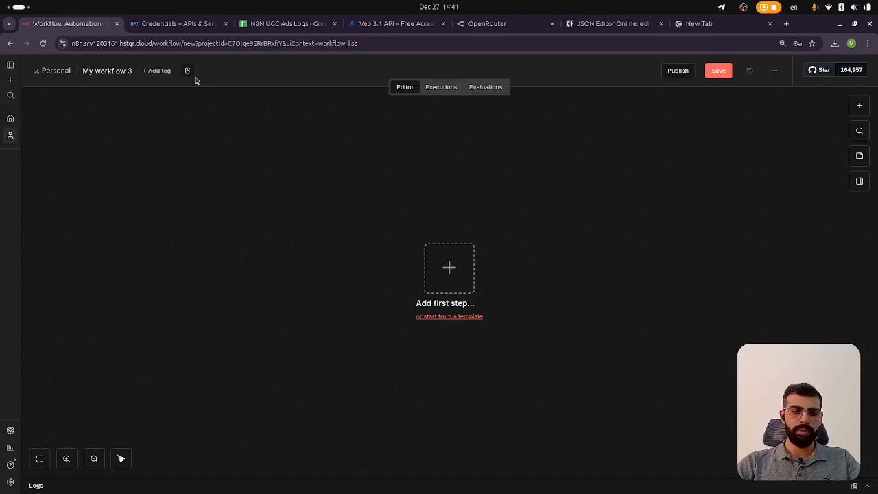
Reopen the UGC Ads workflow and examine the Analyze node and its neighbouring nodes
left_click(55, 74)
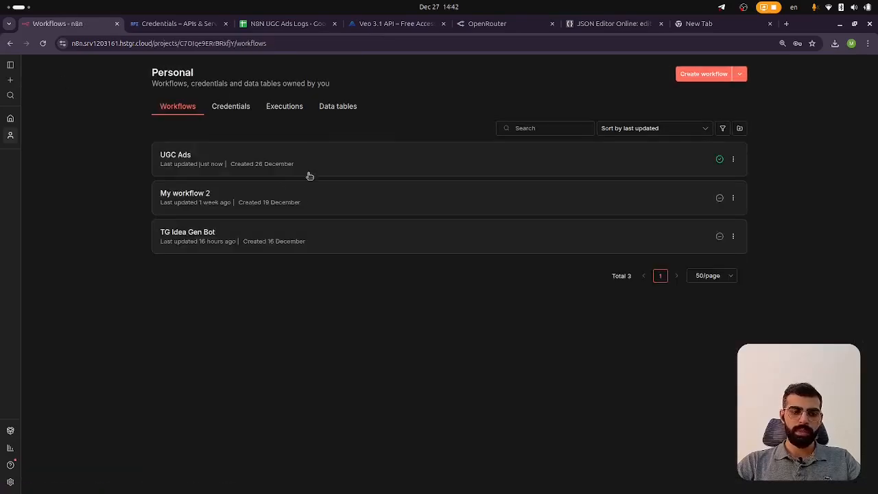
left_click(258, 167)
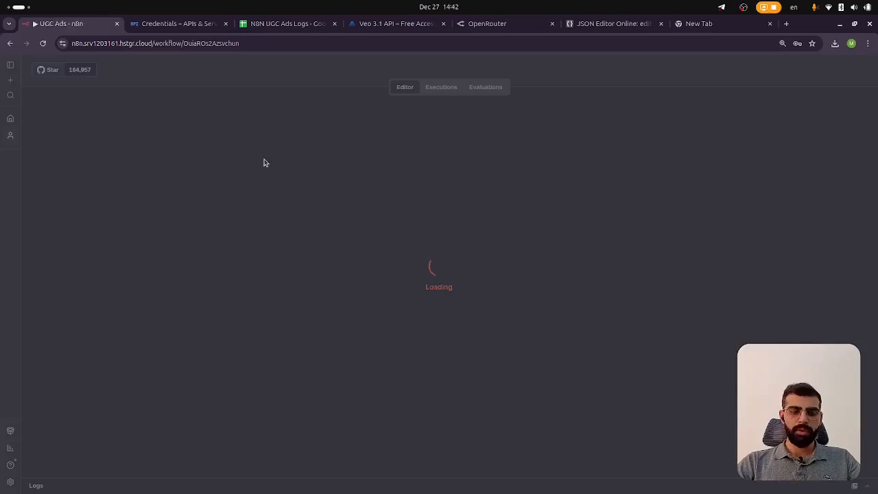
scroll(317, 327, "up", 5)
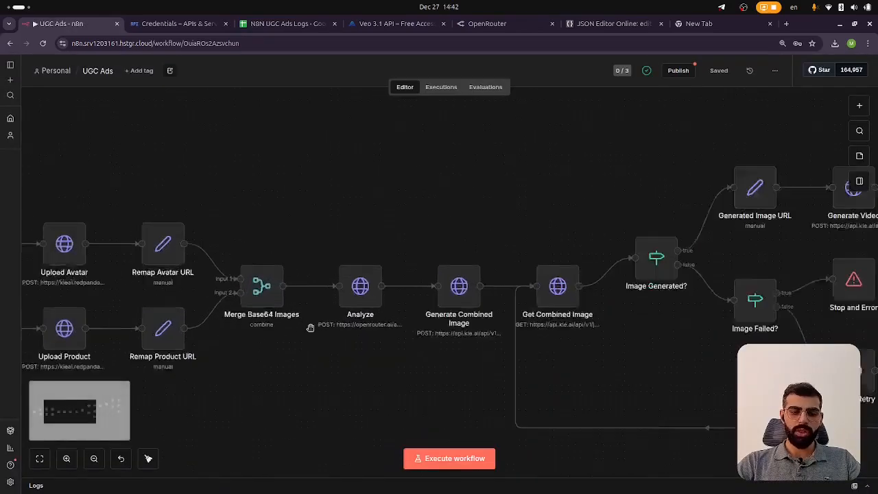
left_click(390, 272)
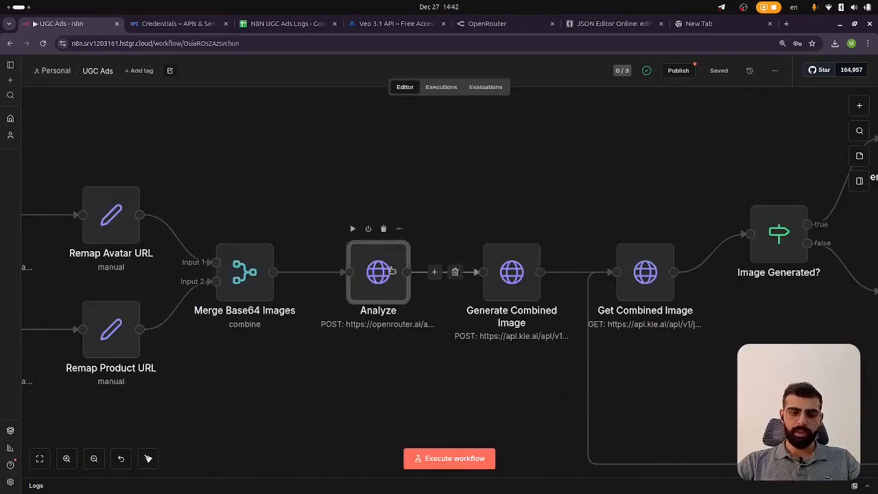
scroll(391, 269, "down", 1)
scroll(391, 270, "down", 3)
scroll(391, 270, "up", 6)
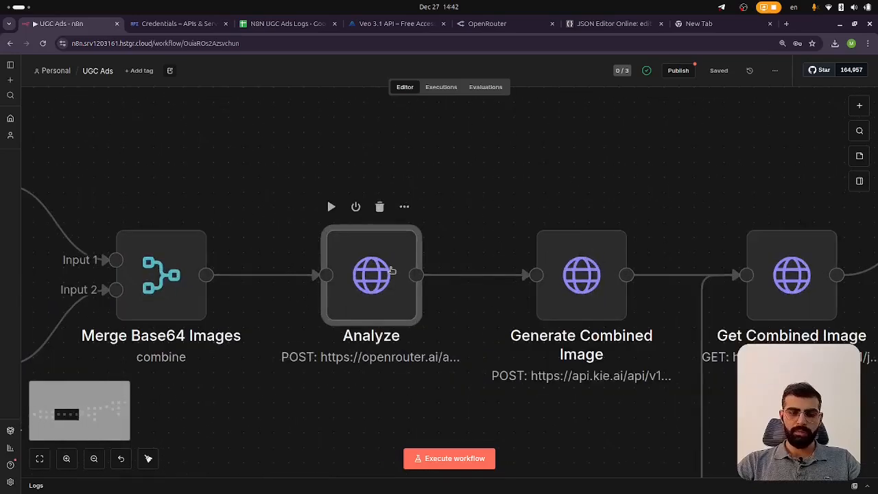
scroll(391, 270, "down", 3)
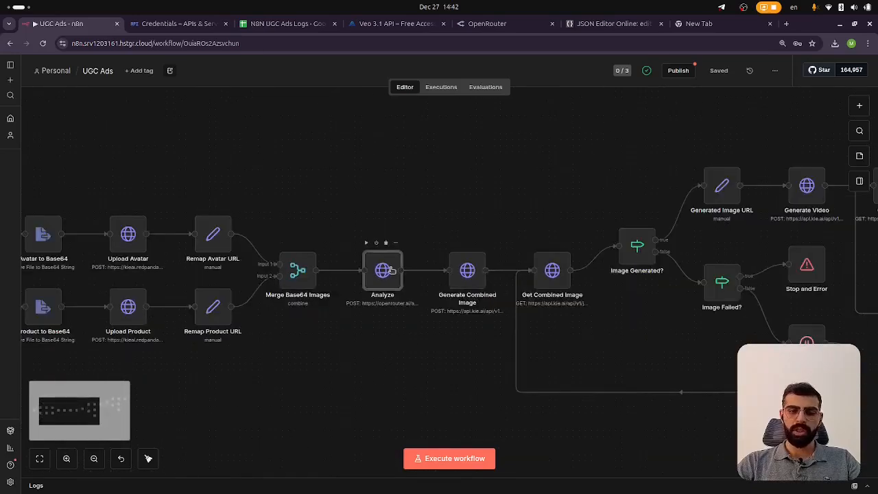
scroll(391, 270, "right", 4)
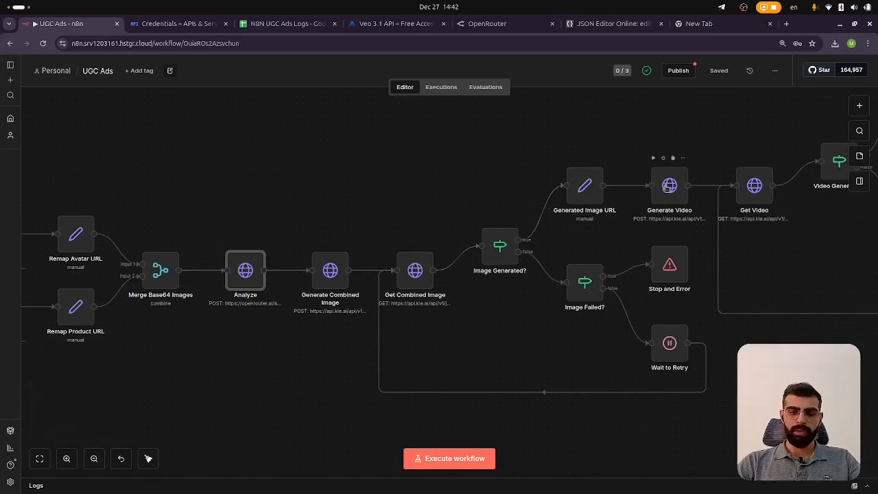
scroll(302, 277, "left", 2)
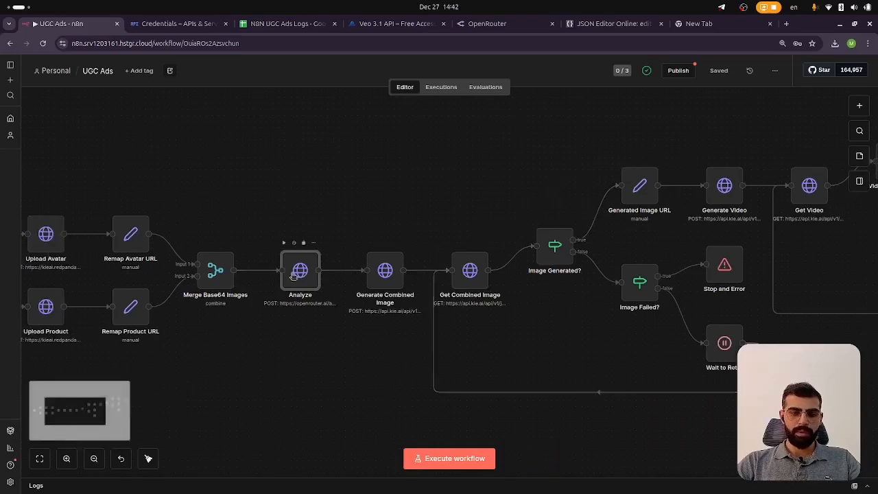
scroll(316, 272, "up", 5)
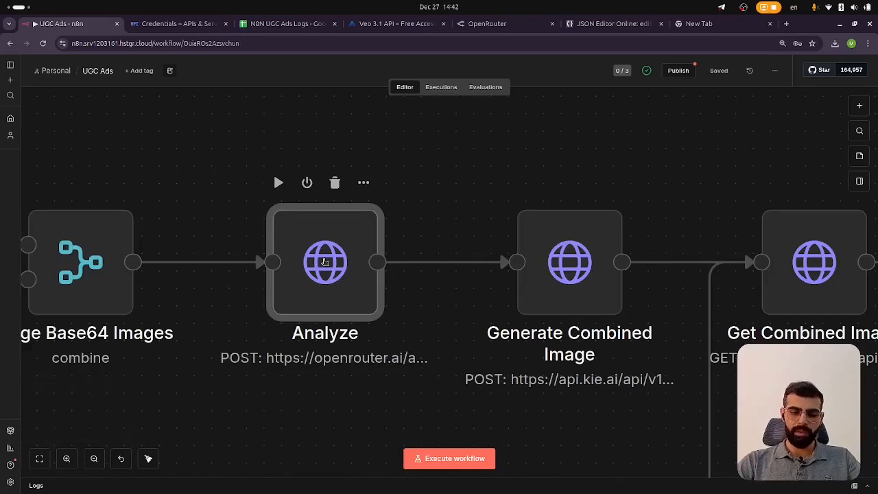